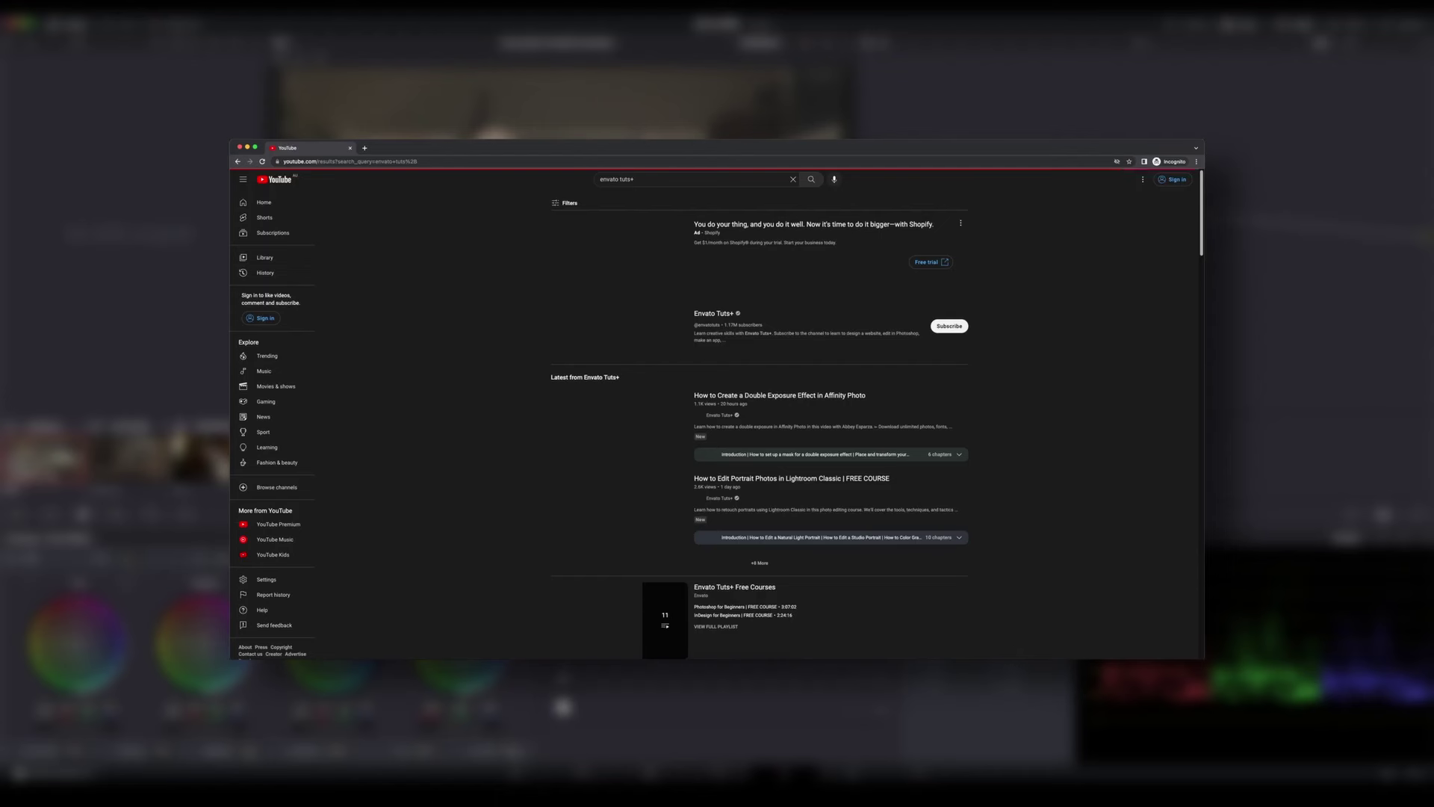
# - Open the Envato Tuts+ channel and search its videos for "resolve"
pyautogui.click(699, 313)
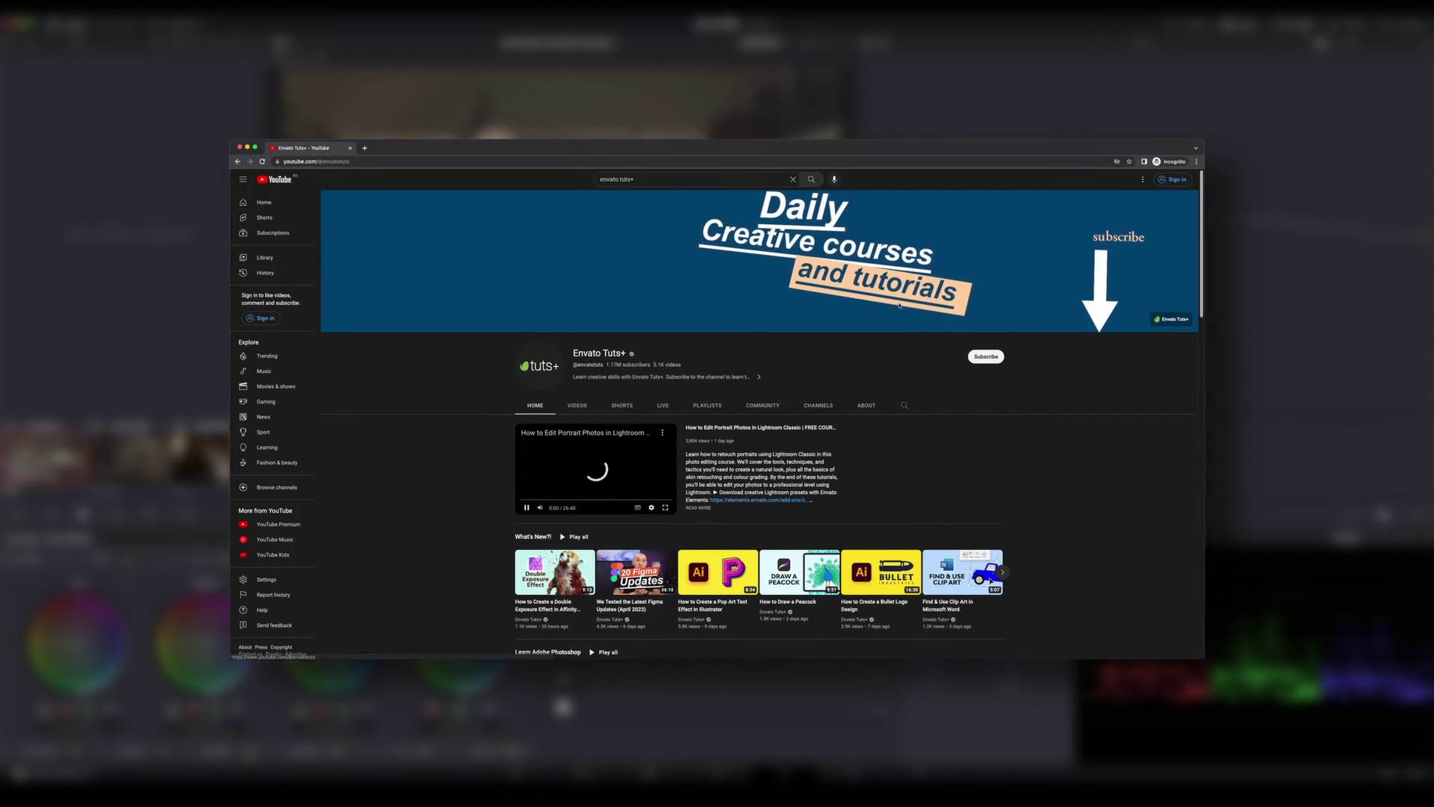
pyautogui.click(904, 404)
pyautogui.write('resolve')
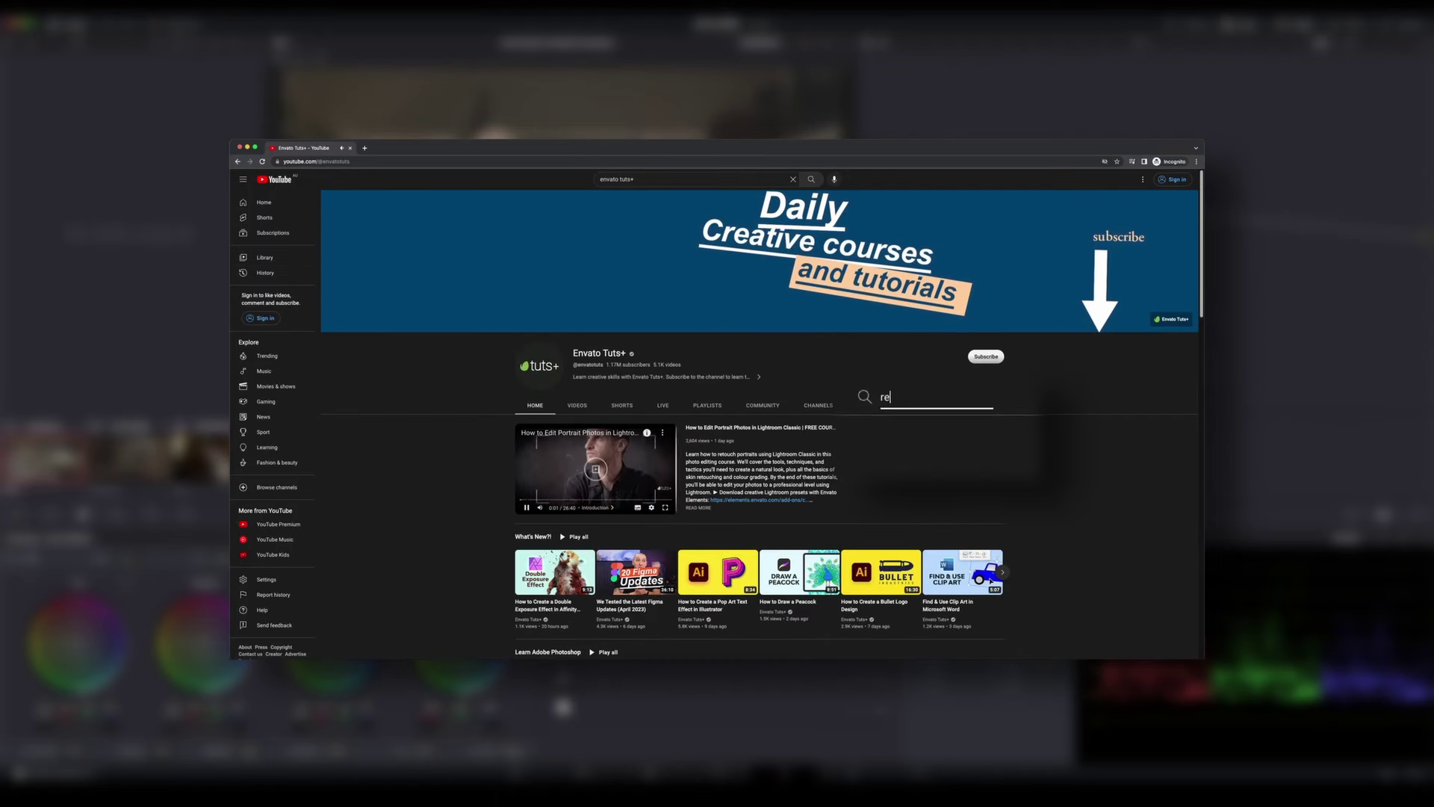
pyautogui.press('Return')
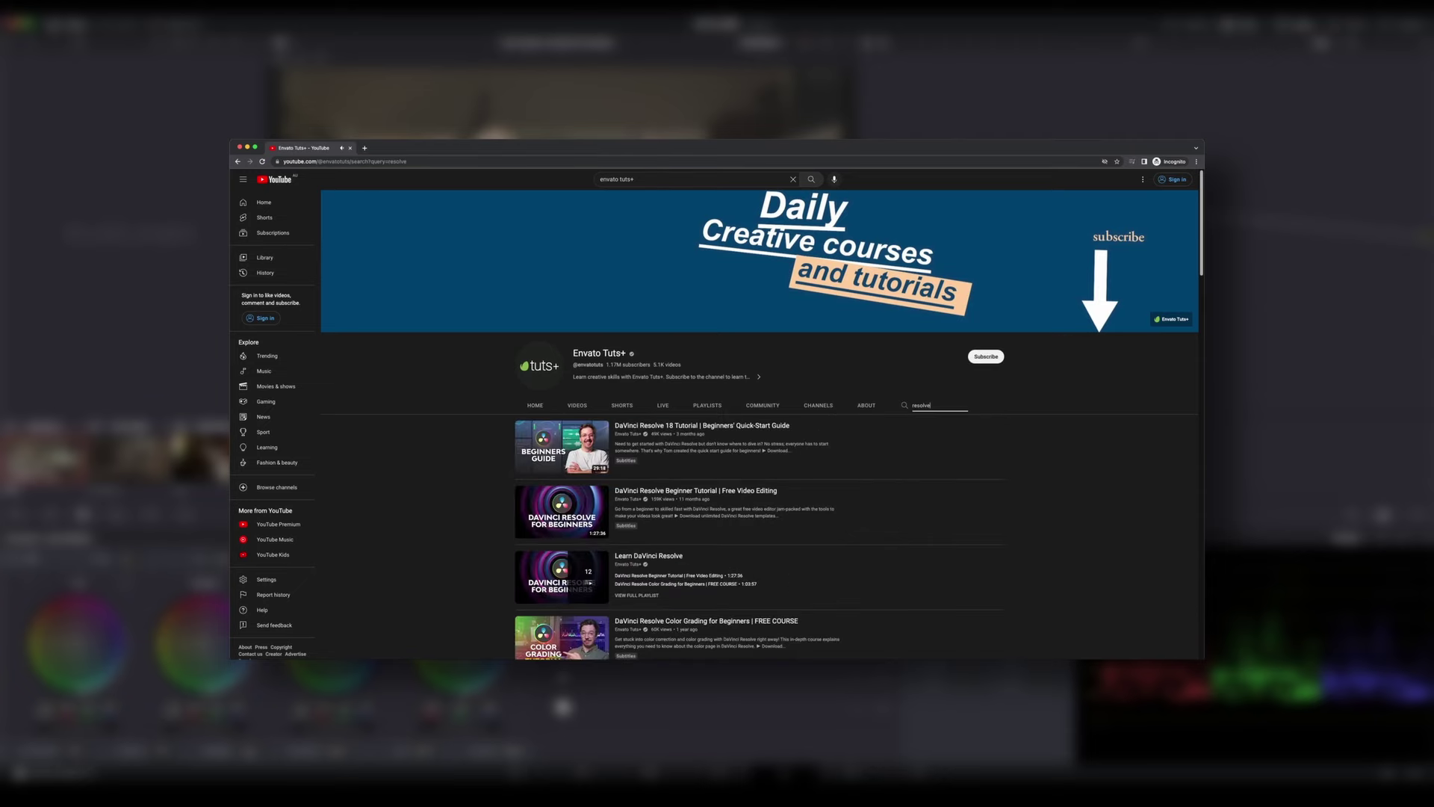
# - Open the video "DaVinci Resolve 18 Tutorial | Beginners' Quick-Start Guide" in full screen
pyautogui.scroll(-3, 655, 263)
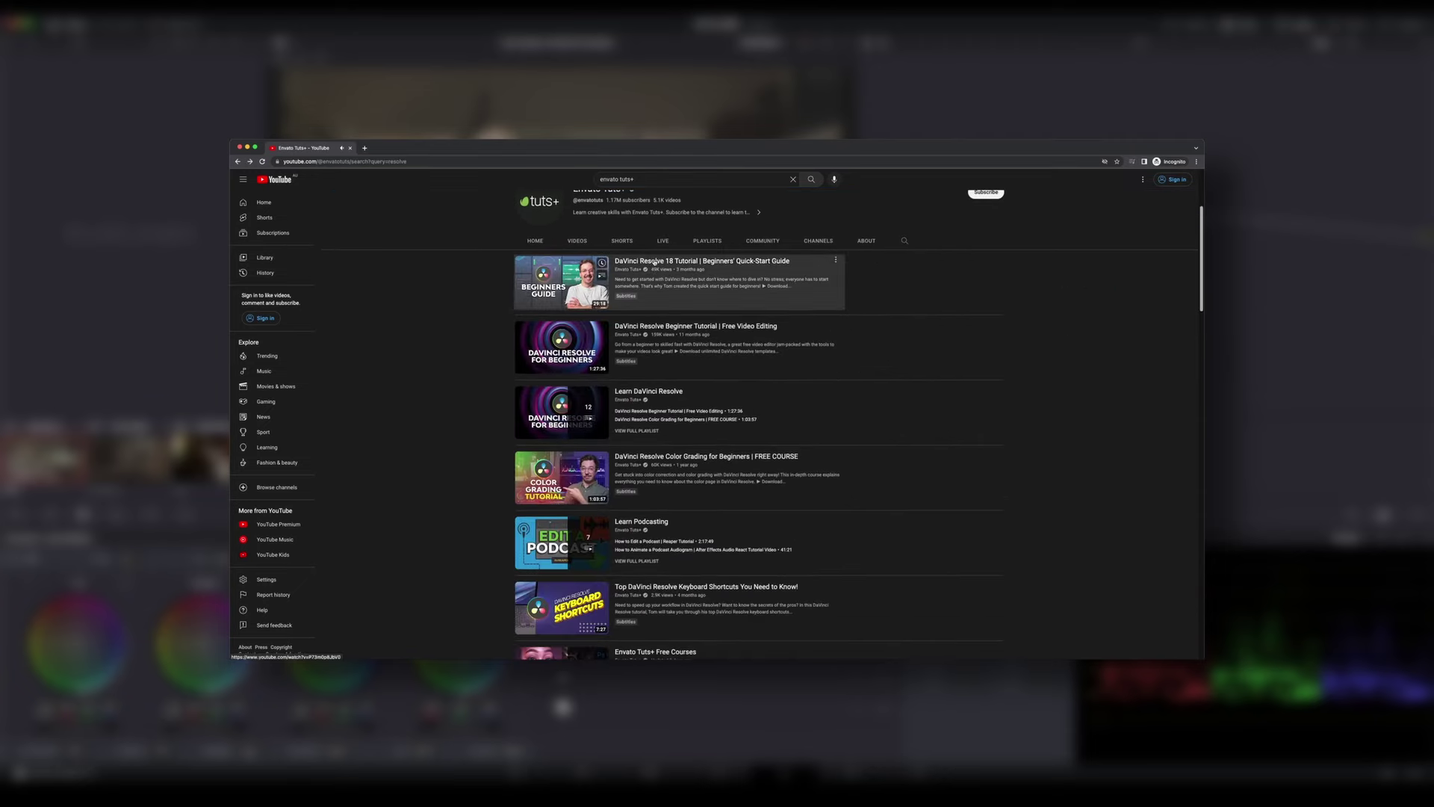
pyautogui.click(656, 263)
pyautogui.press('f')
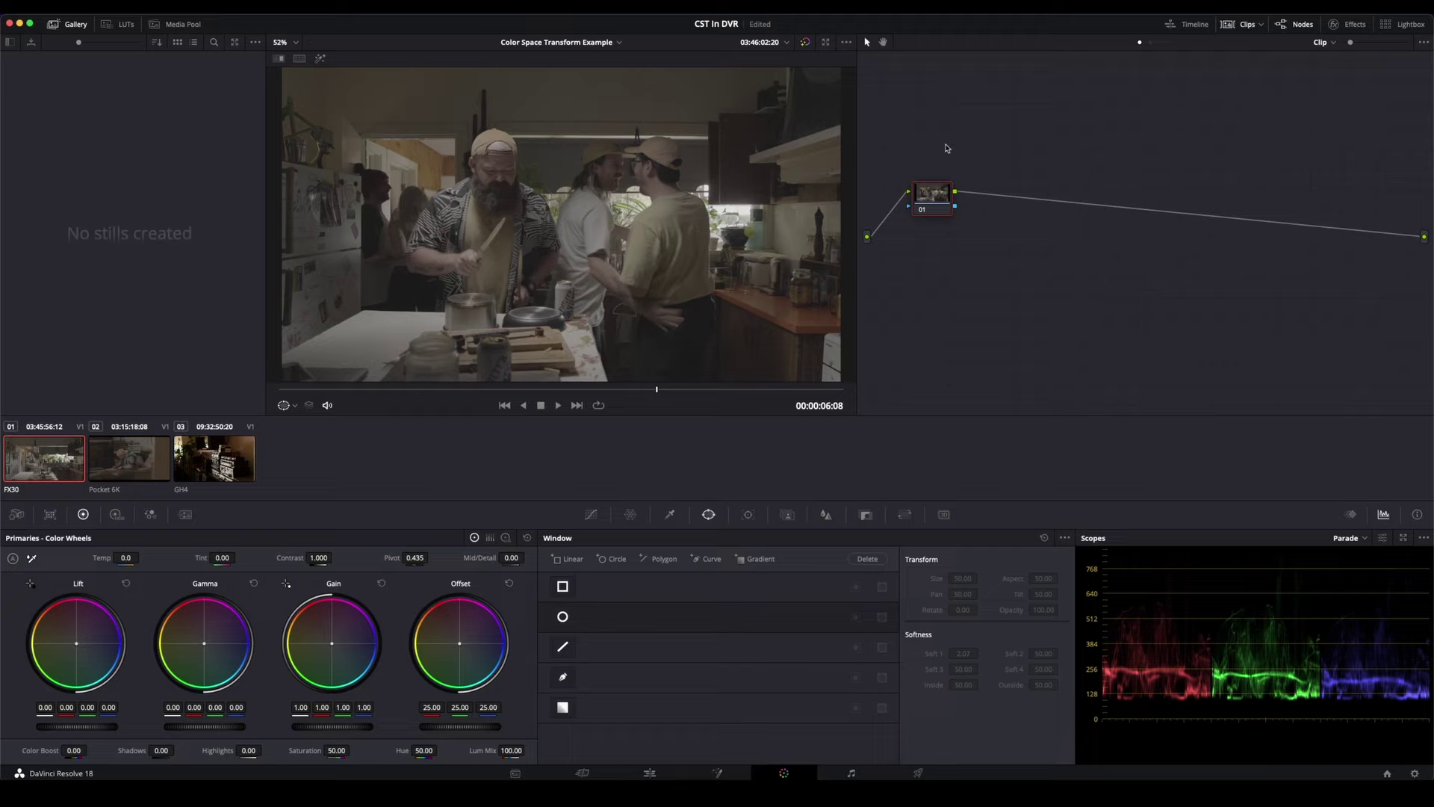
# - View the GH4 clip, then return to the FX30 clip and park the playhead at 00:00:05:00
pyautogui.click(208, 462)
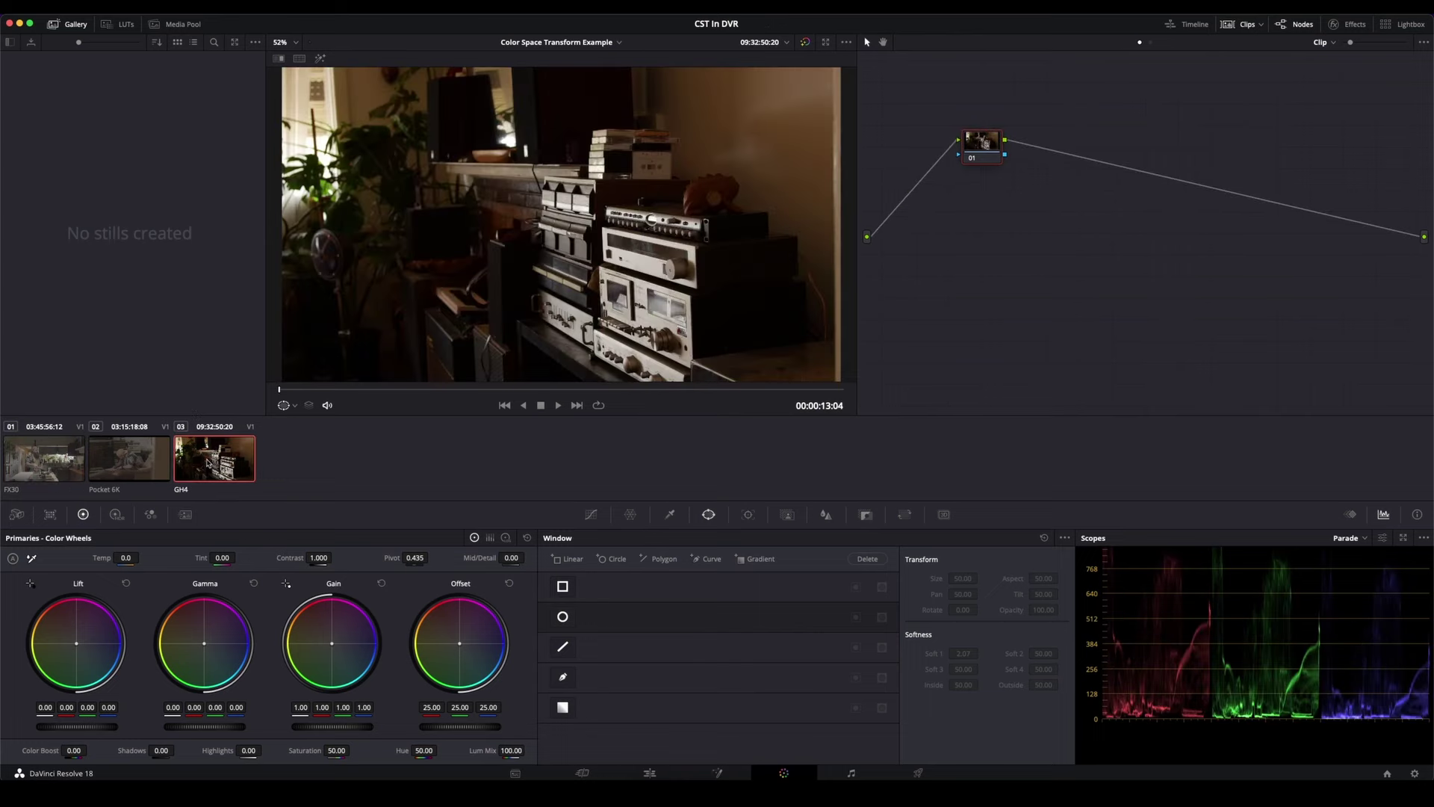
pyautogui.click(45, 458)
pyautogui.click(575, 389)
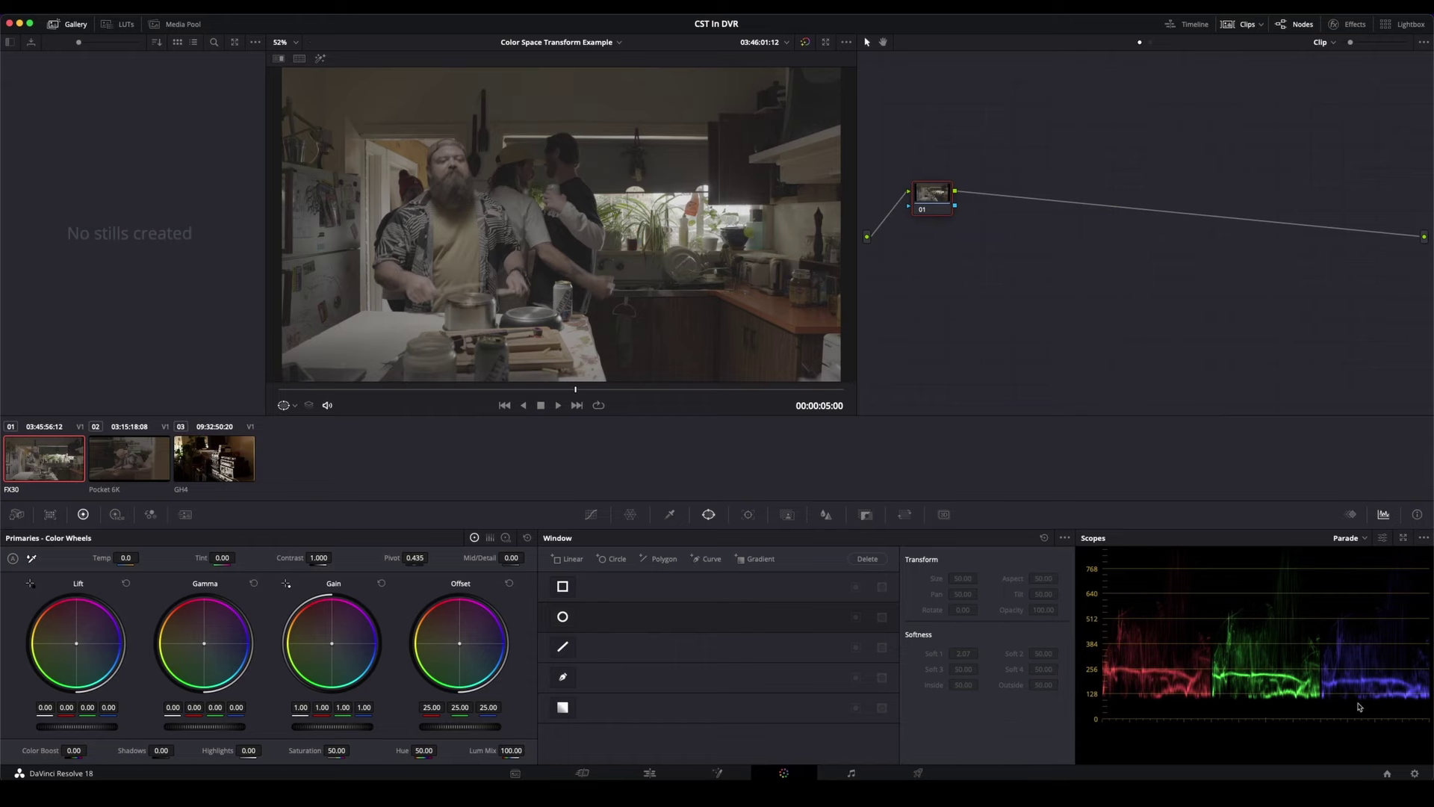
# - Examine the available color science options in the project's Color Management settings
pyautogui.click(1414, 774)
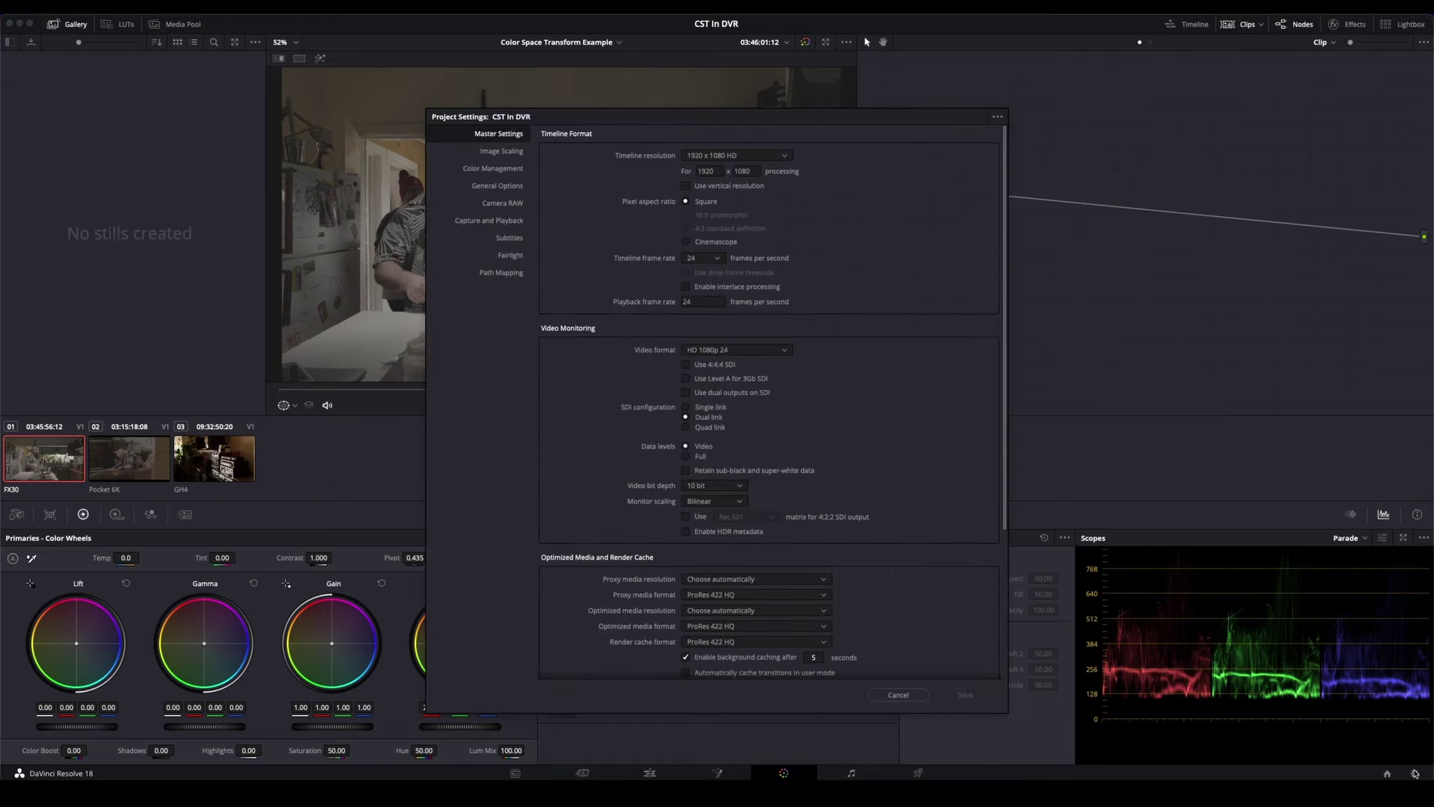
pyautogui.click(495, 169)
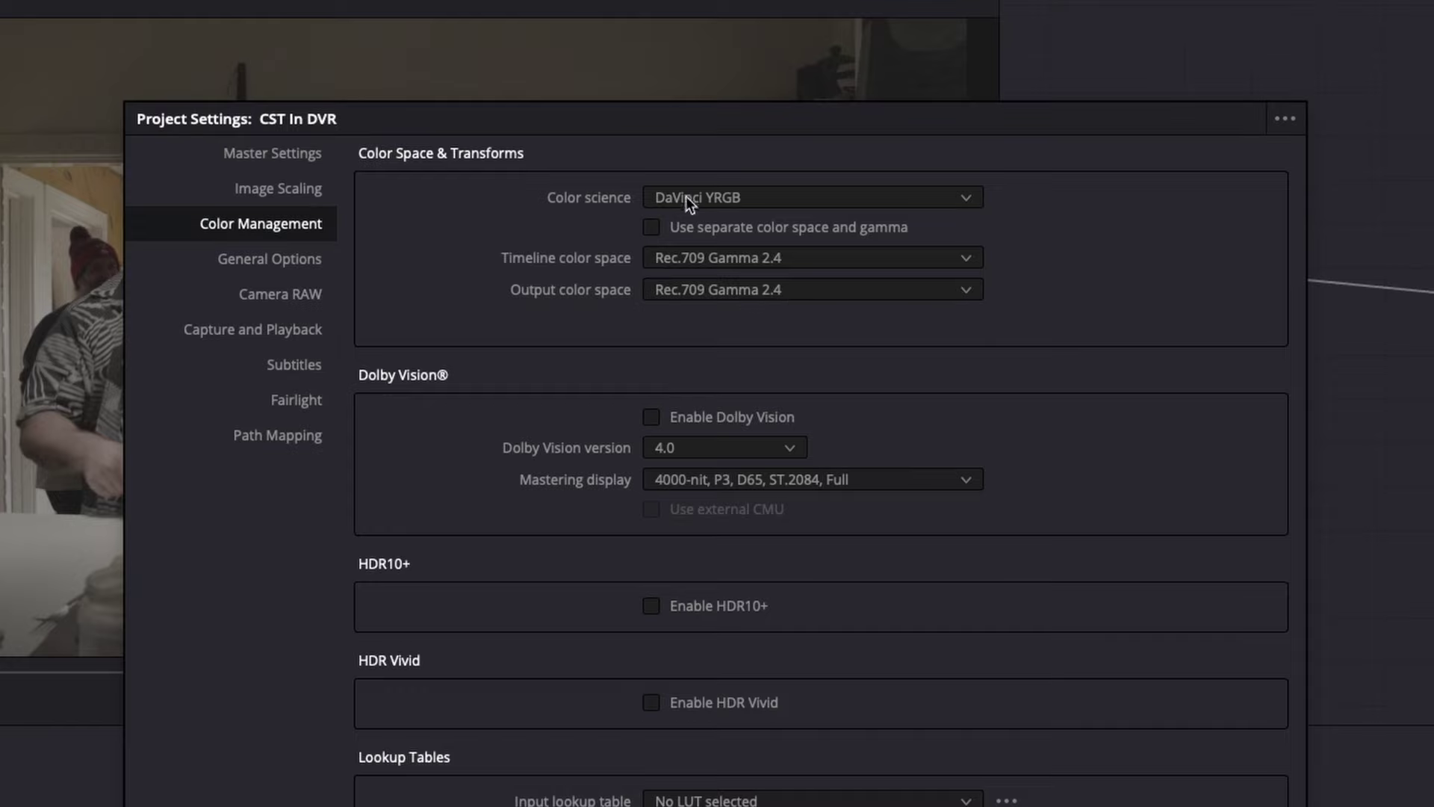
pyautogui.click(786, 204)
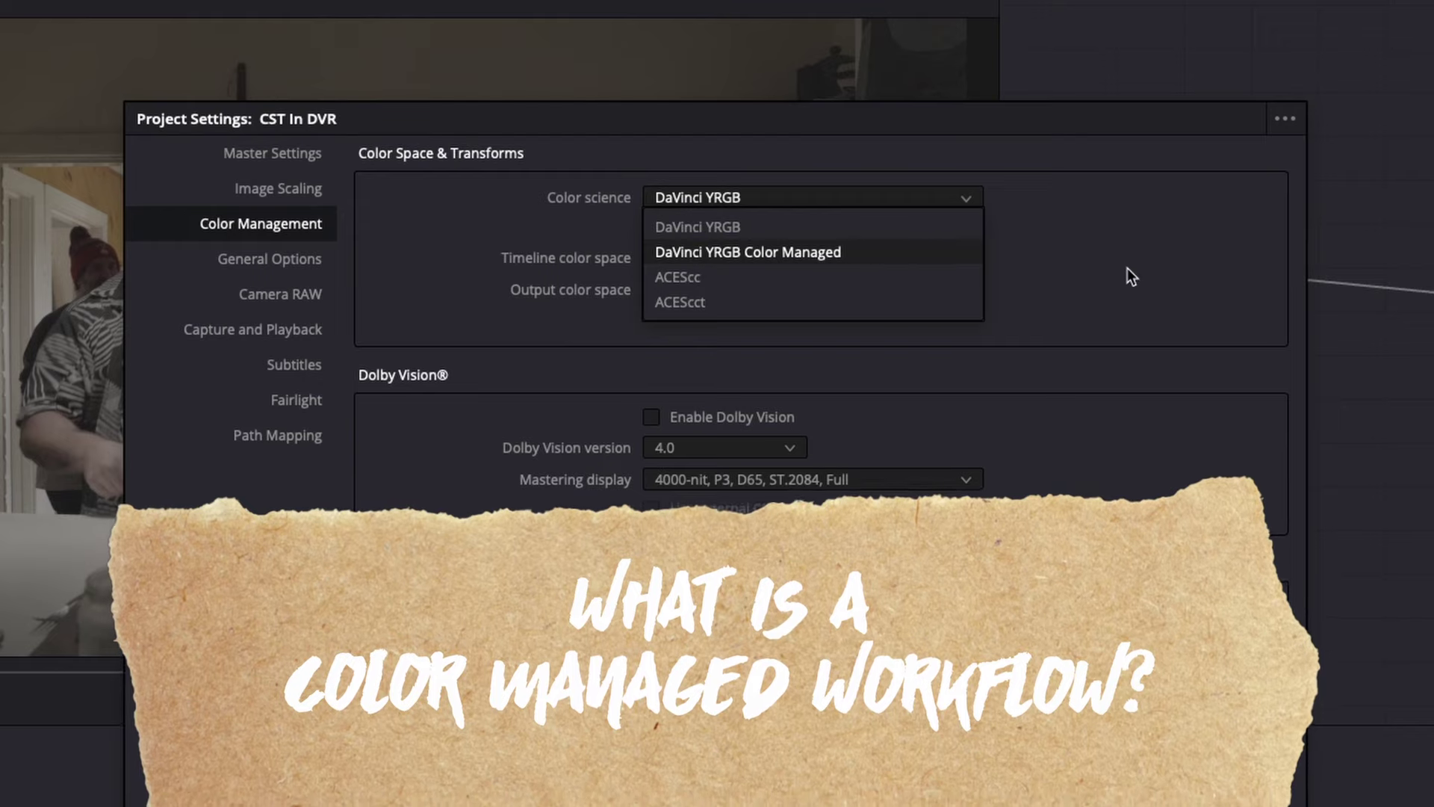
pyautogui.click(929, 188)
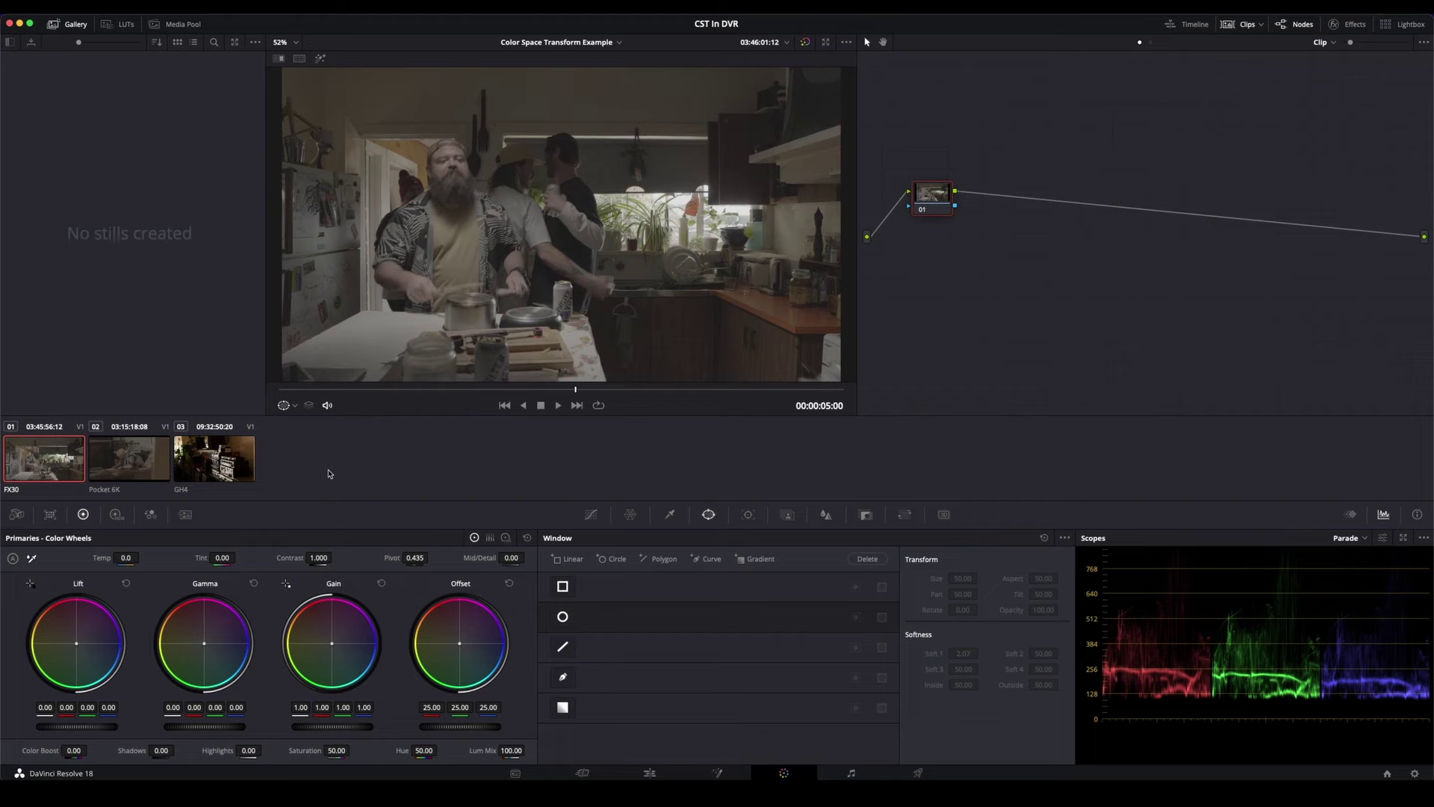
# - Compare the GH4 clip with the FX30 clip, ending on the FX30 frame at 00:00:04:19
pyautogui.click(214, 458)
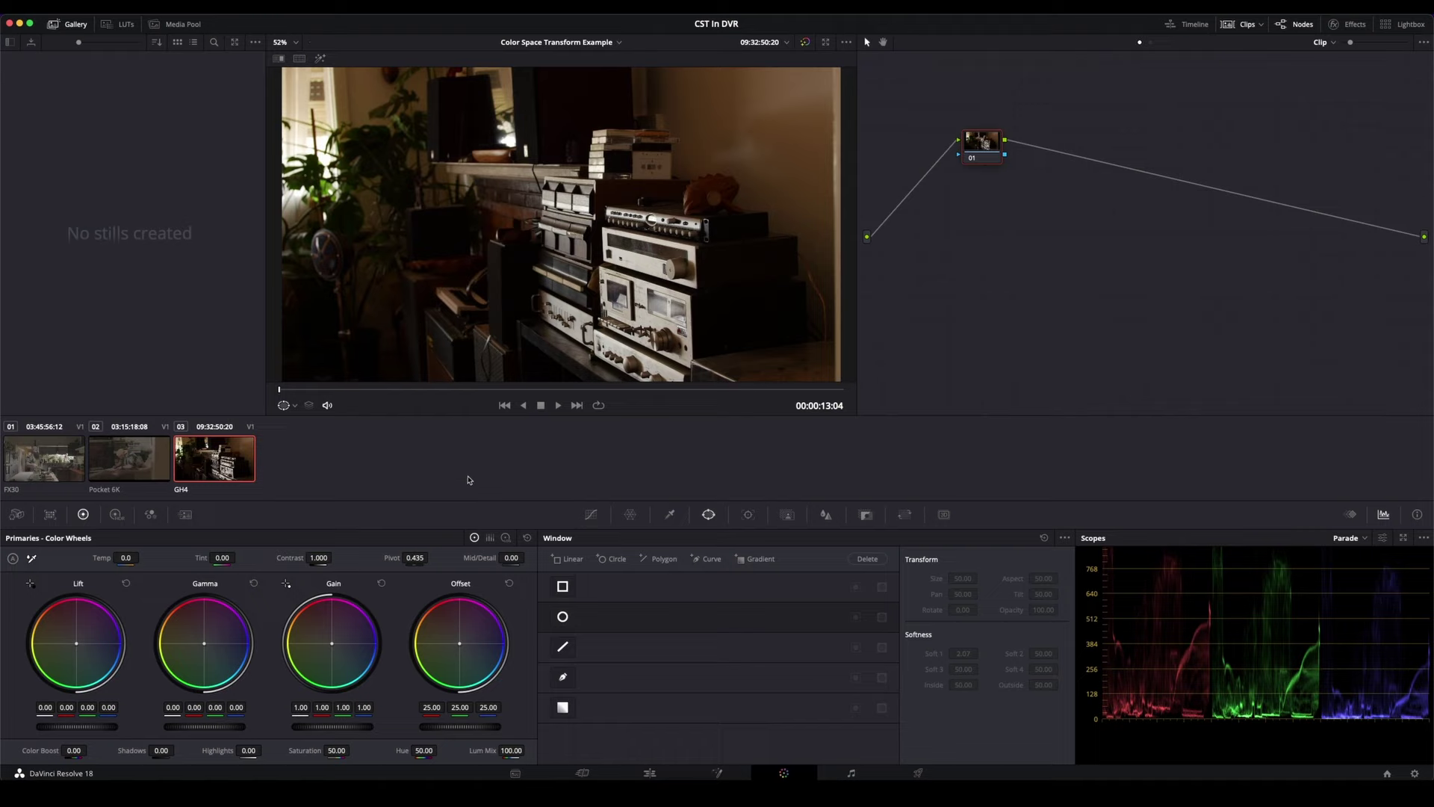
pyautogui.click(56, 466)
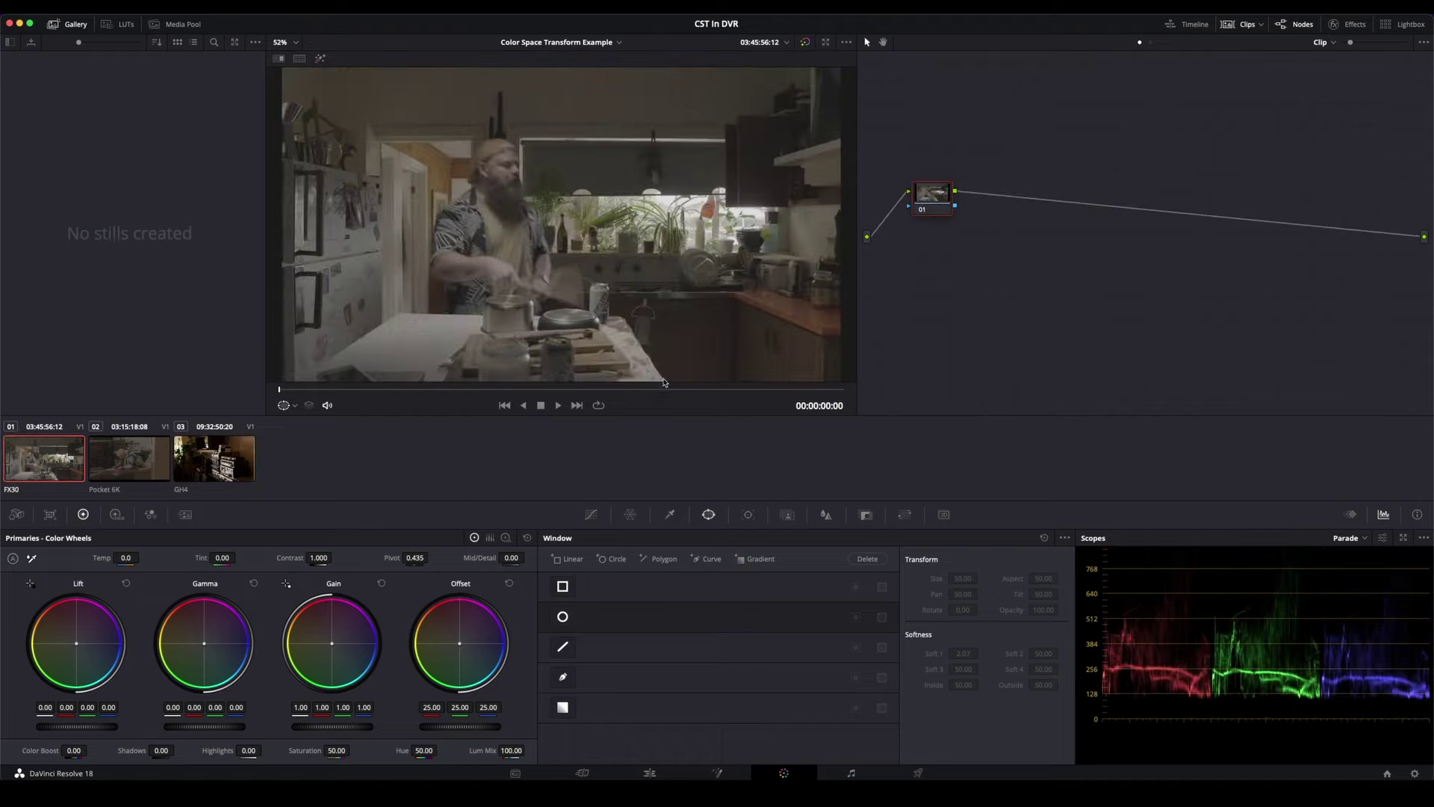
pyautogui.click(564, 389)
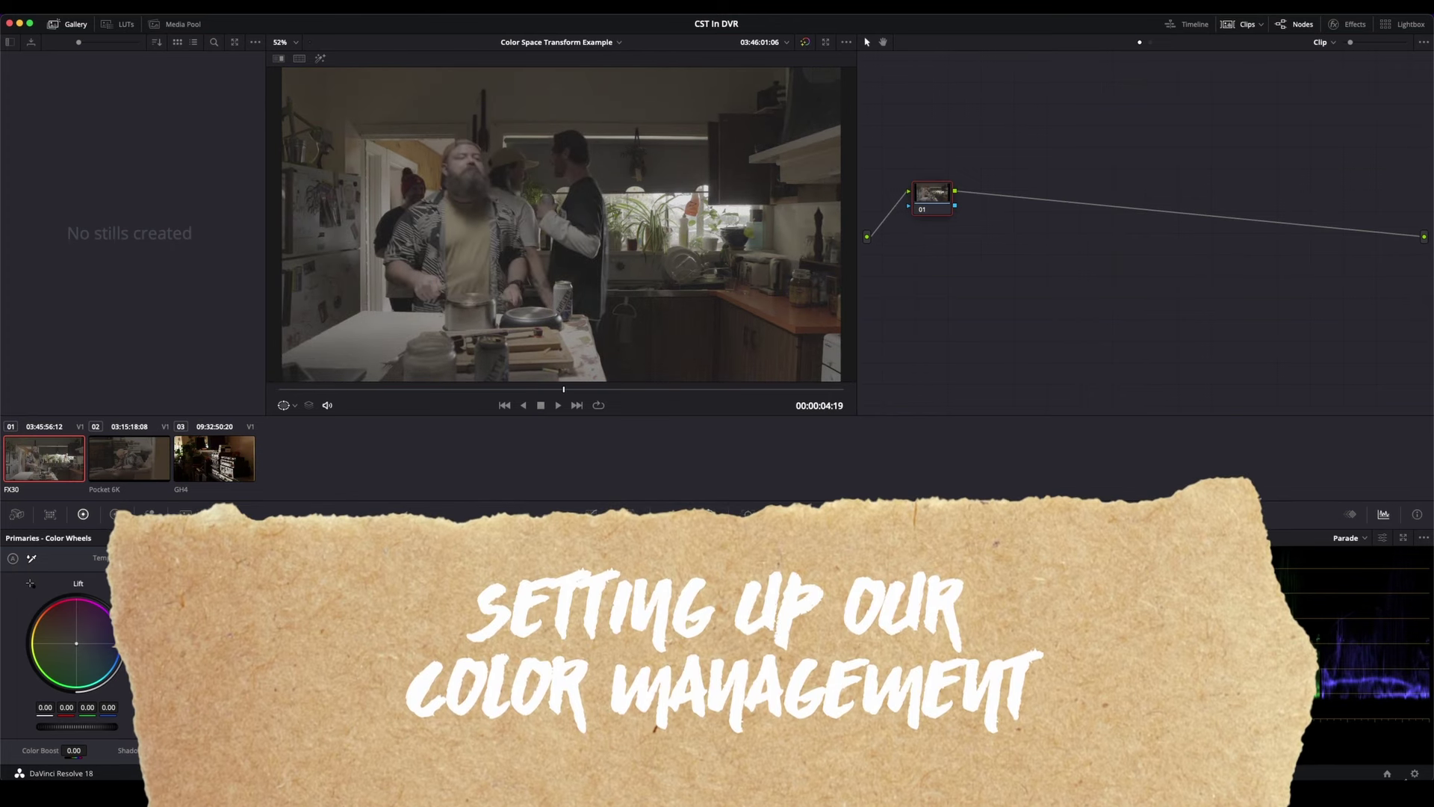
# - Set the project's timeline color space to DaVinci WG/Intermediate in the Color Management settings
pyautogui.click(1414, 773)
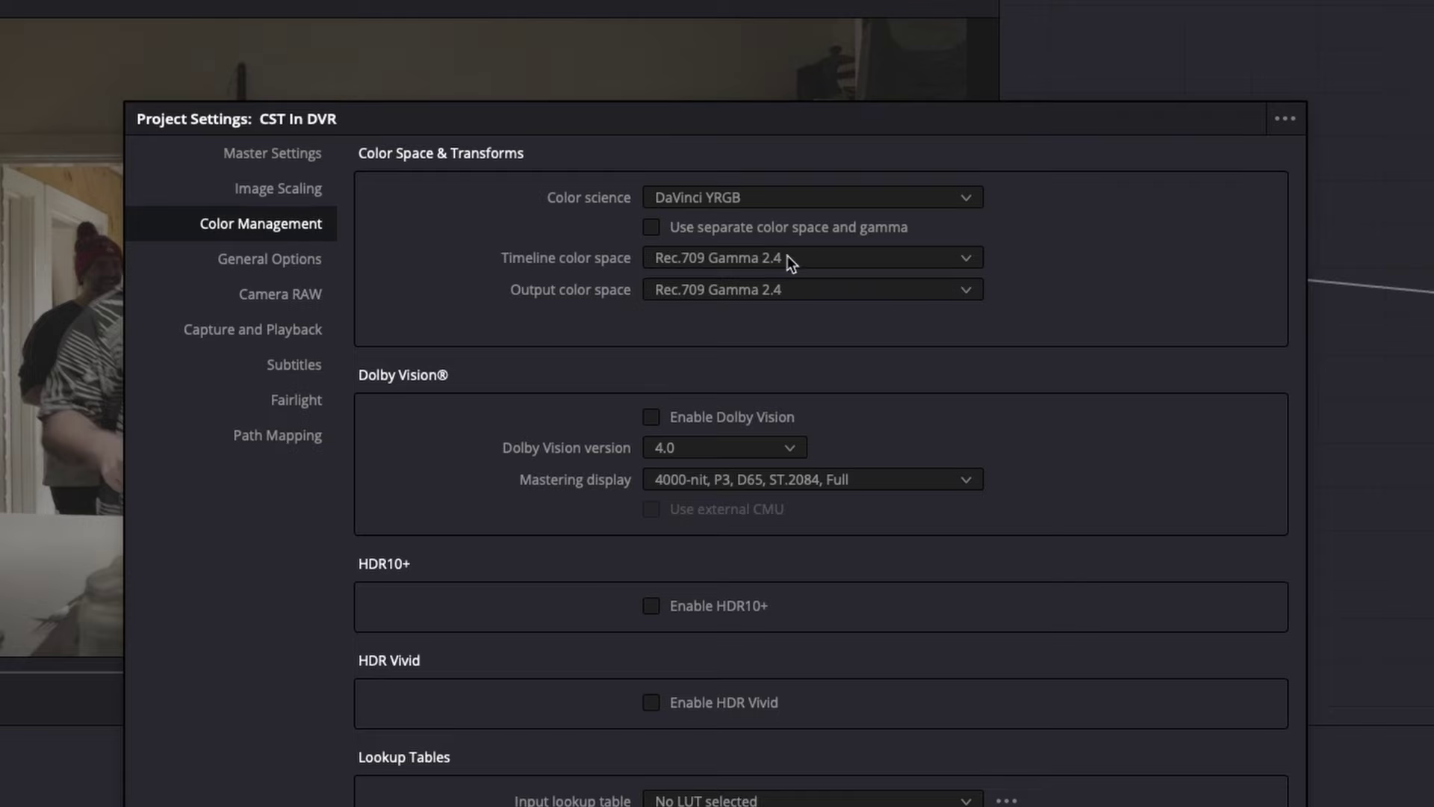
pyautogui.click(809, 257)
pyautogui.scroll(-5, 853, 355)
pyautogui.scroll(2, 854, 336)
pyautogui.scroll(6, 853, 334)
pyautogui.scroll(-3, 854, 335)
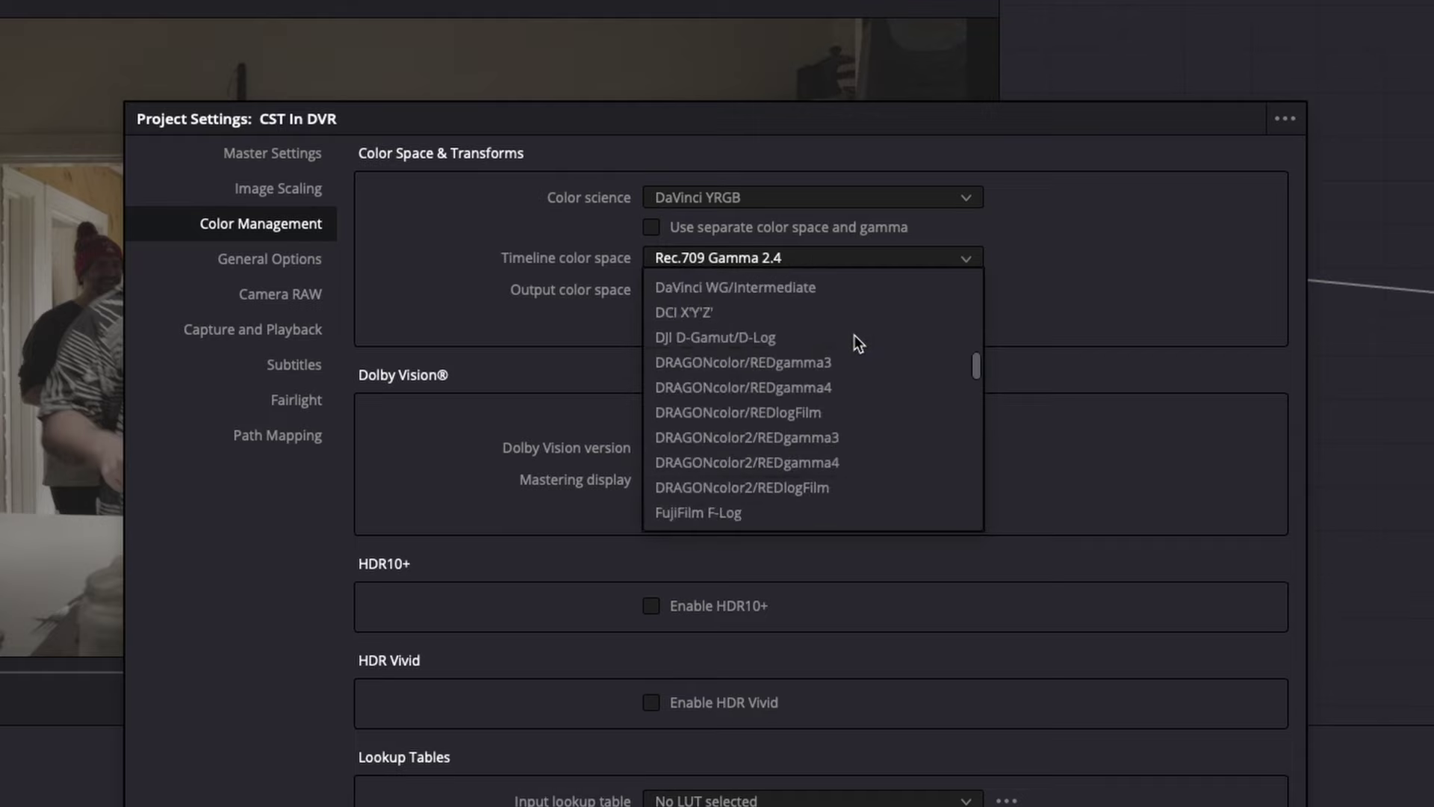
pyautogui.click(746, 288)
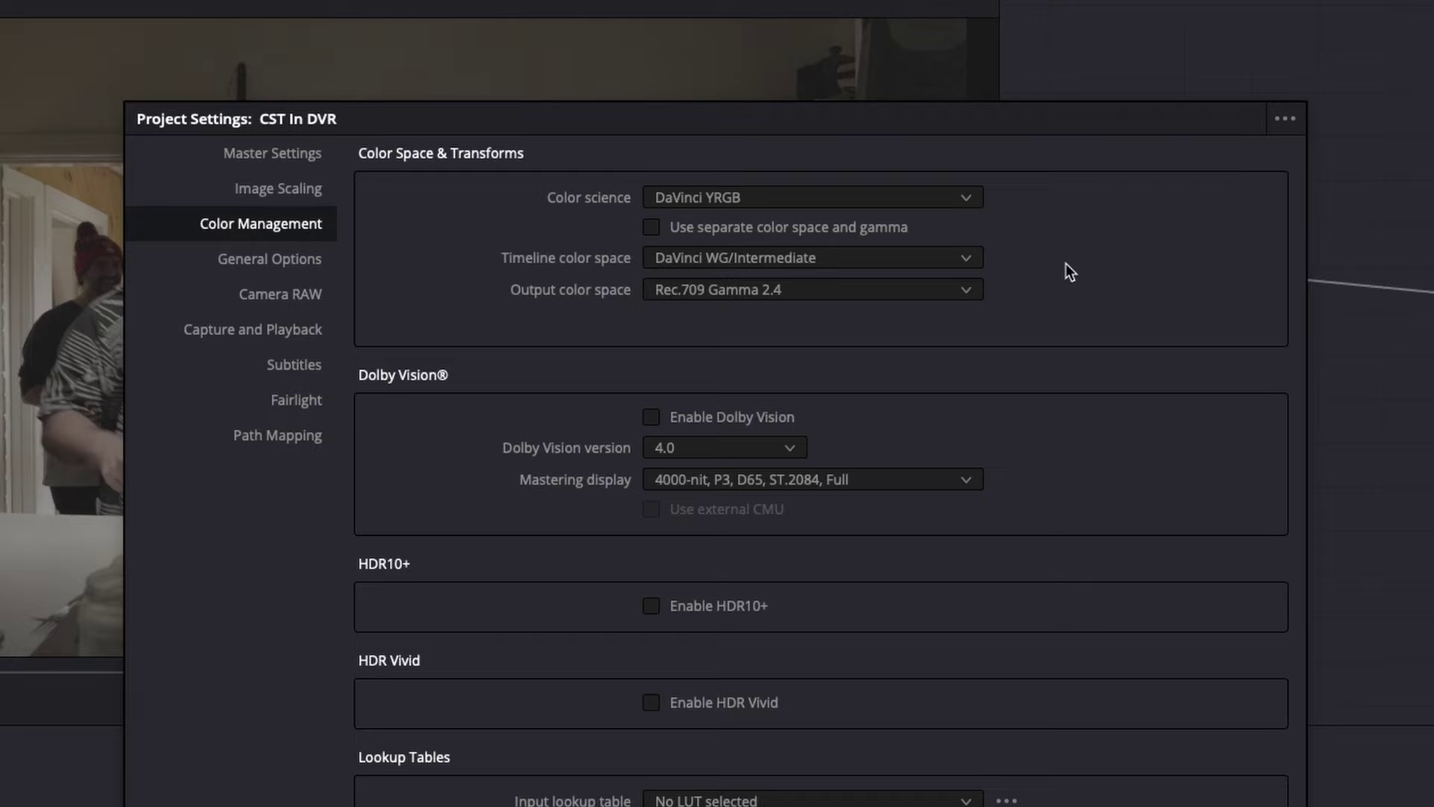
# - Switch to macOS System Settings and bring up the display settings for the LG ULTRAGEAR monitor
pyautogui.press('super+space')
pyautogui.write('displ')
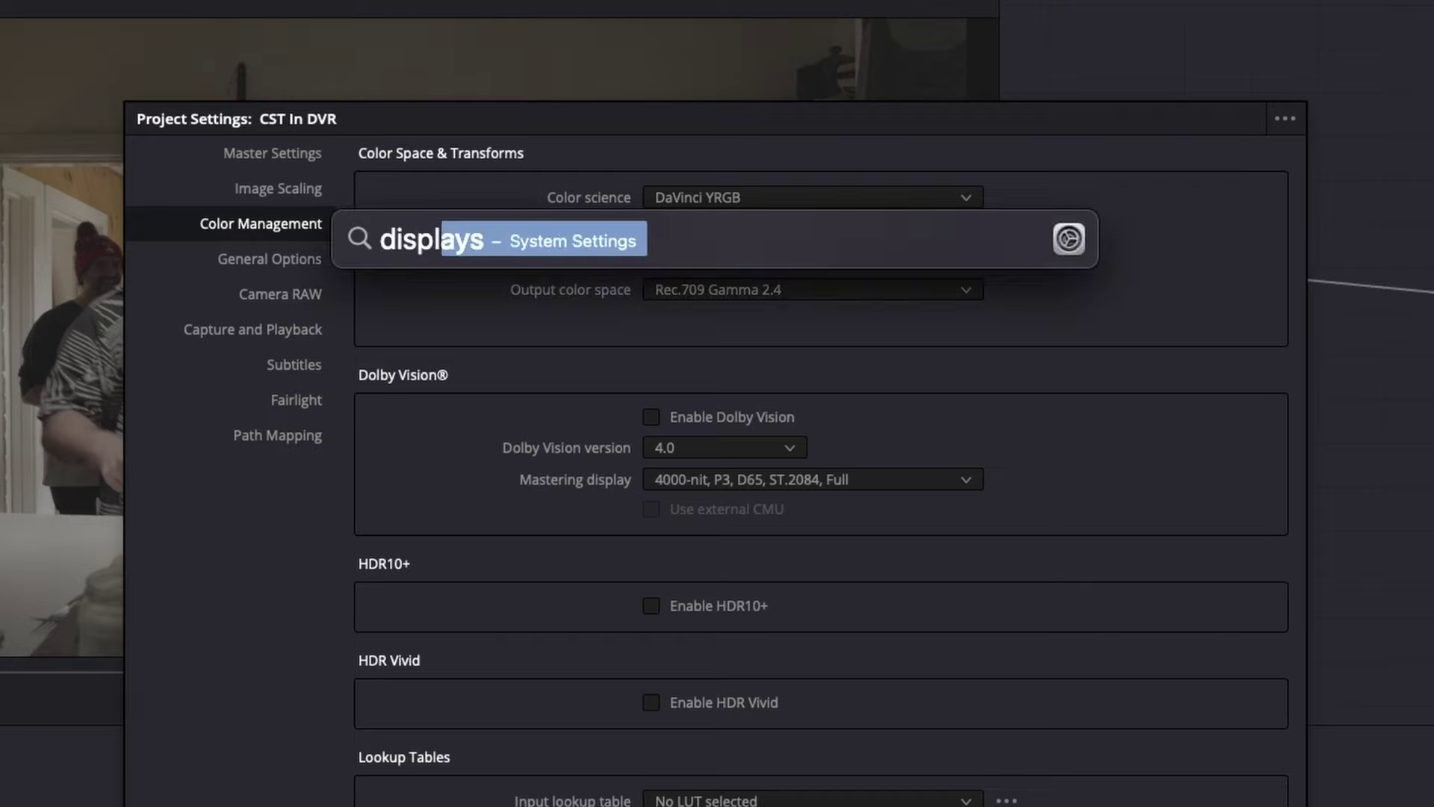
pyautogui.press('Return')
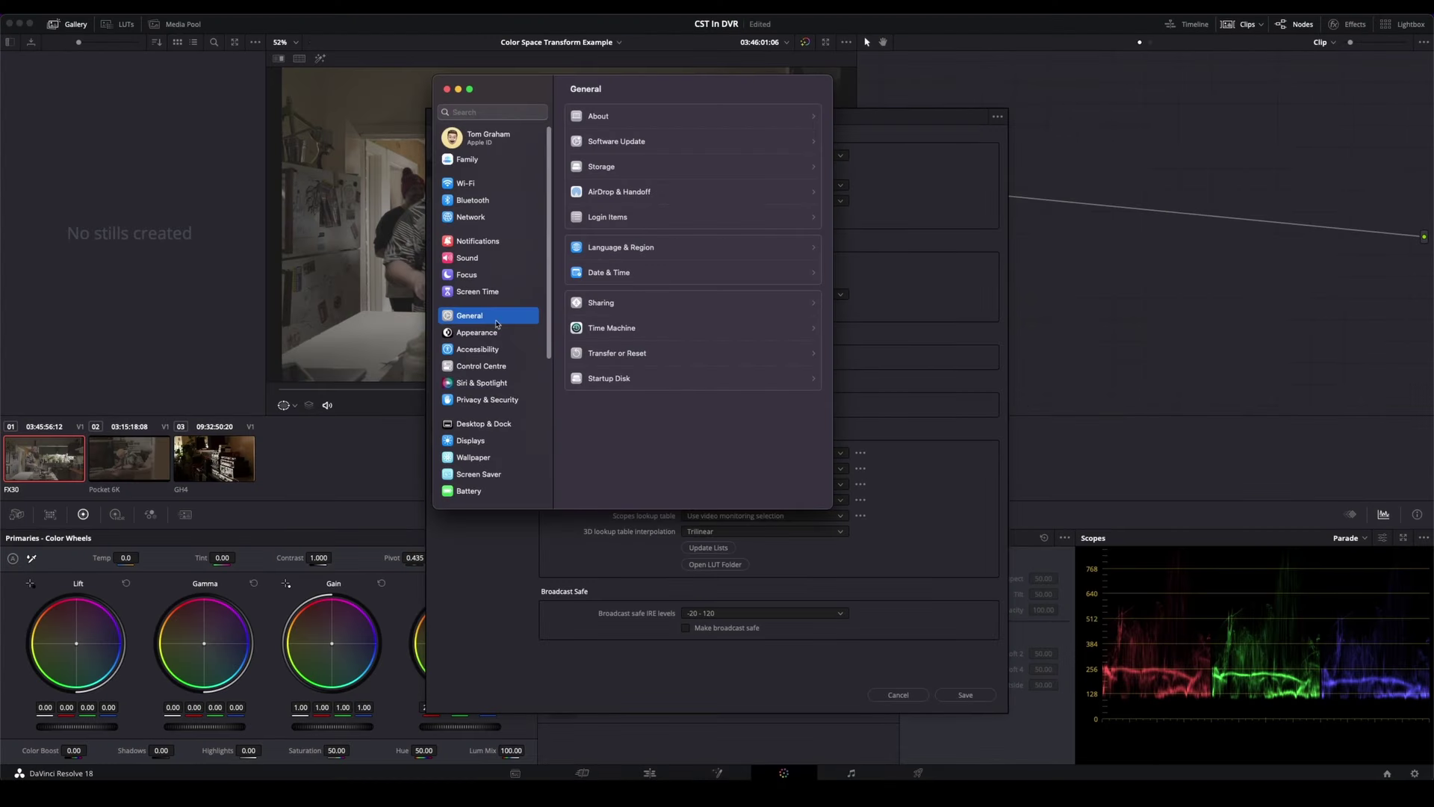
pyautogui.click(478, 445)
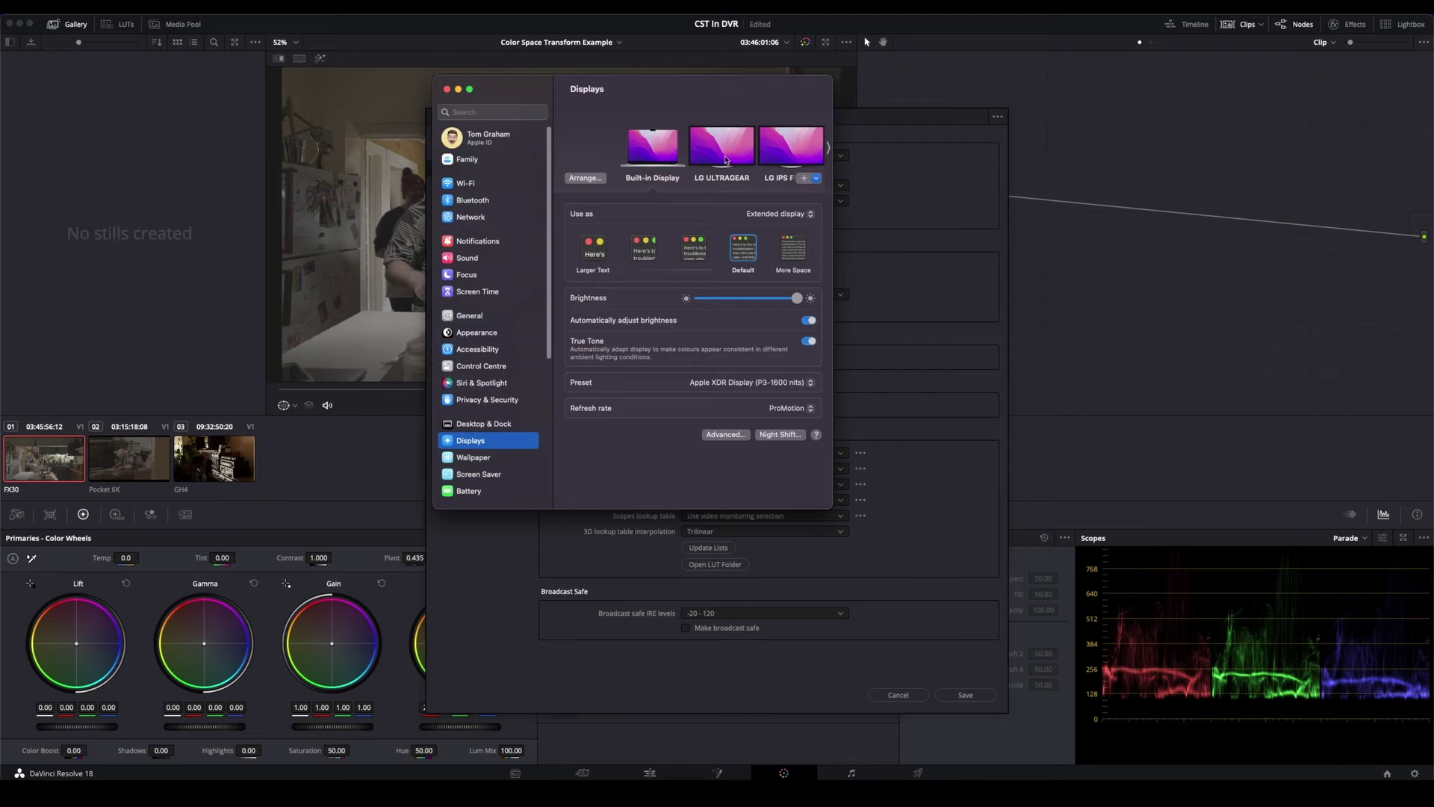
pyautogui.click(724, 159)
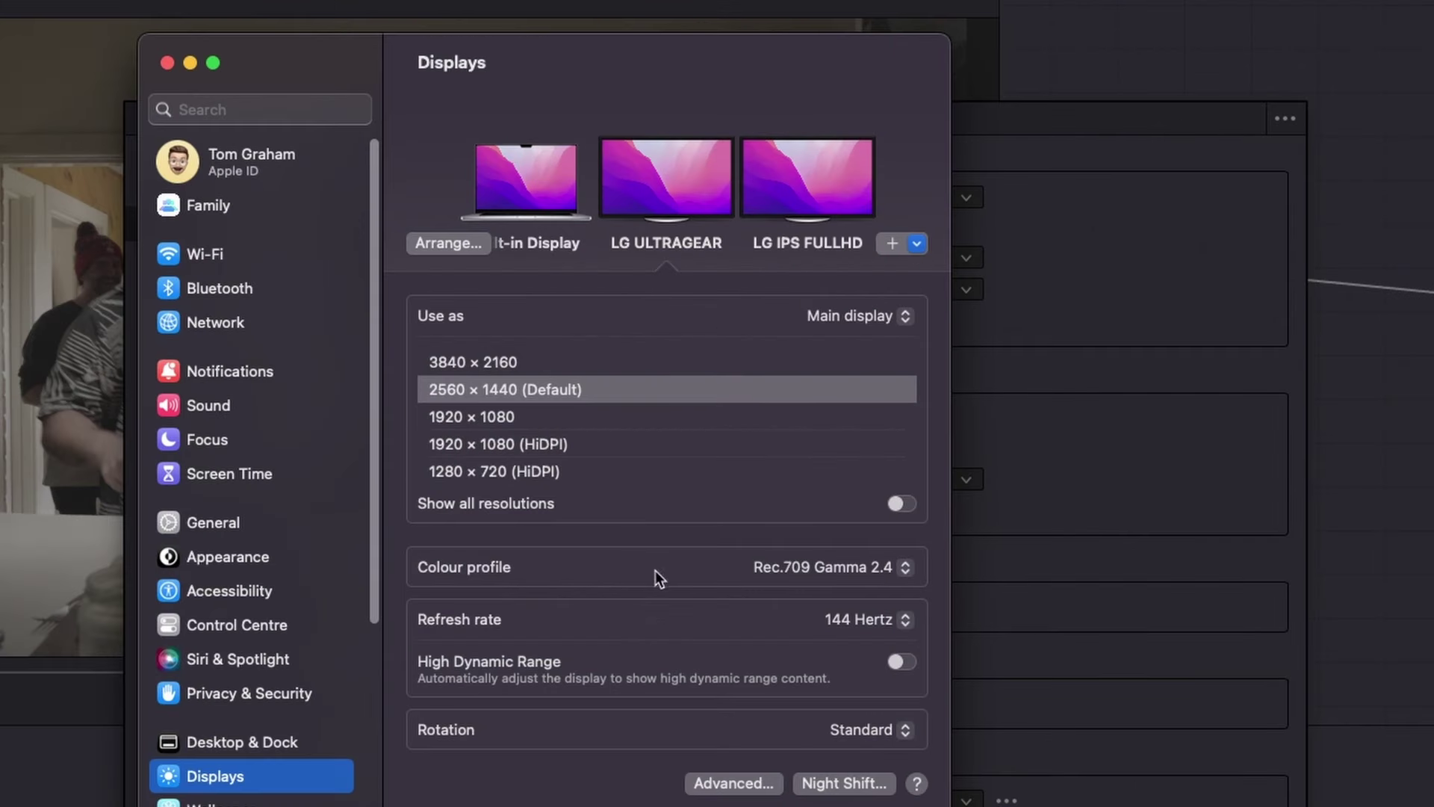
# - Choose Rec.709 Gamma 2.4 as the LG ULTRAGEAR's colour profile, then return to DaVinci Resolve and save the project settings
pyautogui.click(760, 335)
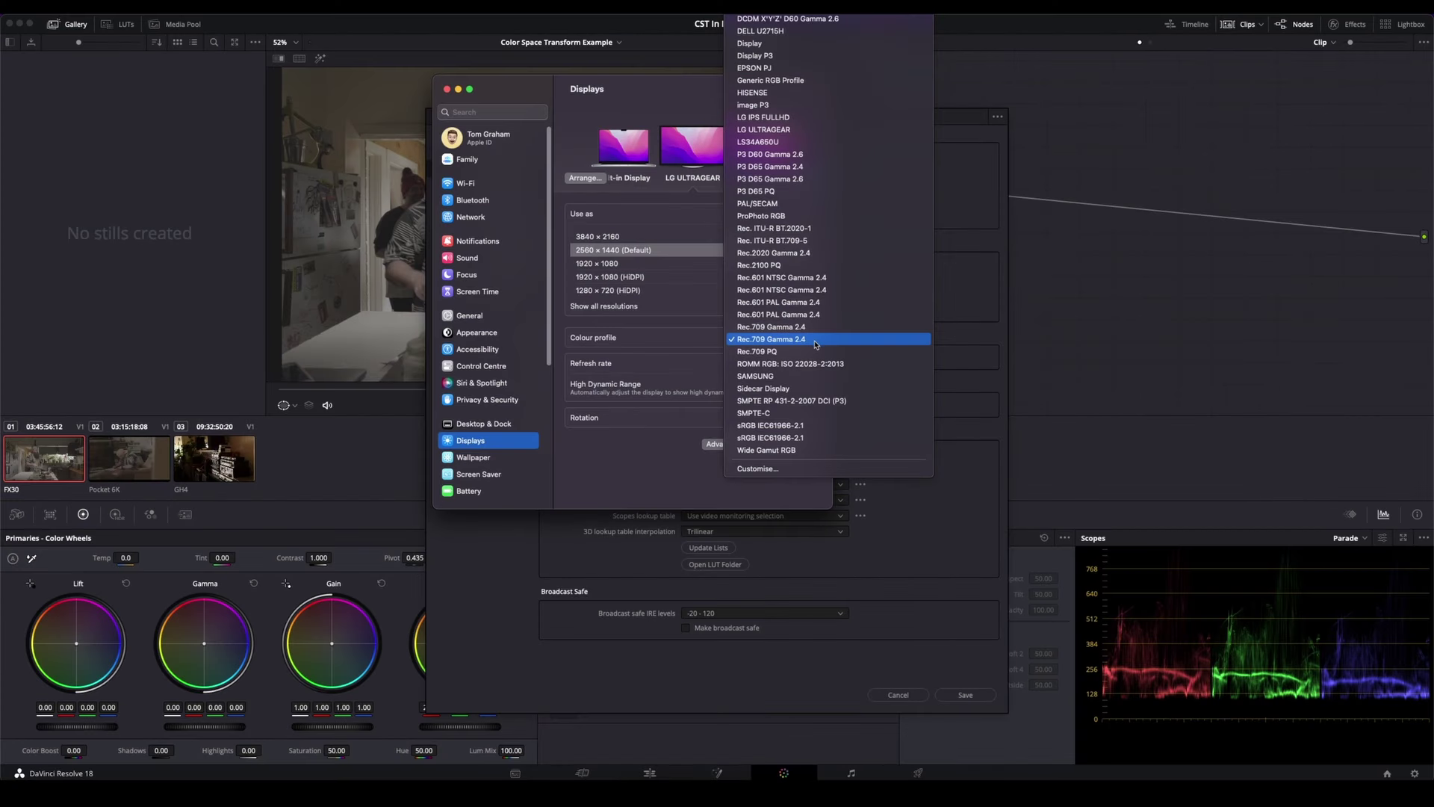
pyautogui.click(816, 344)
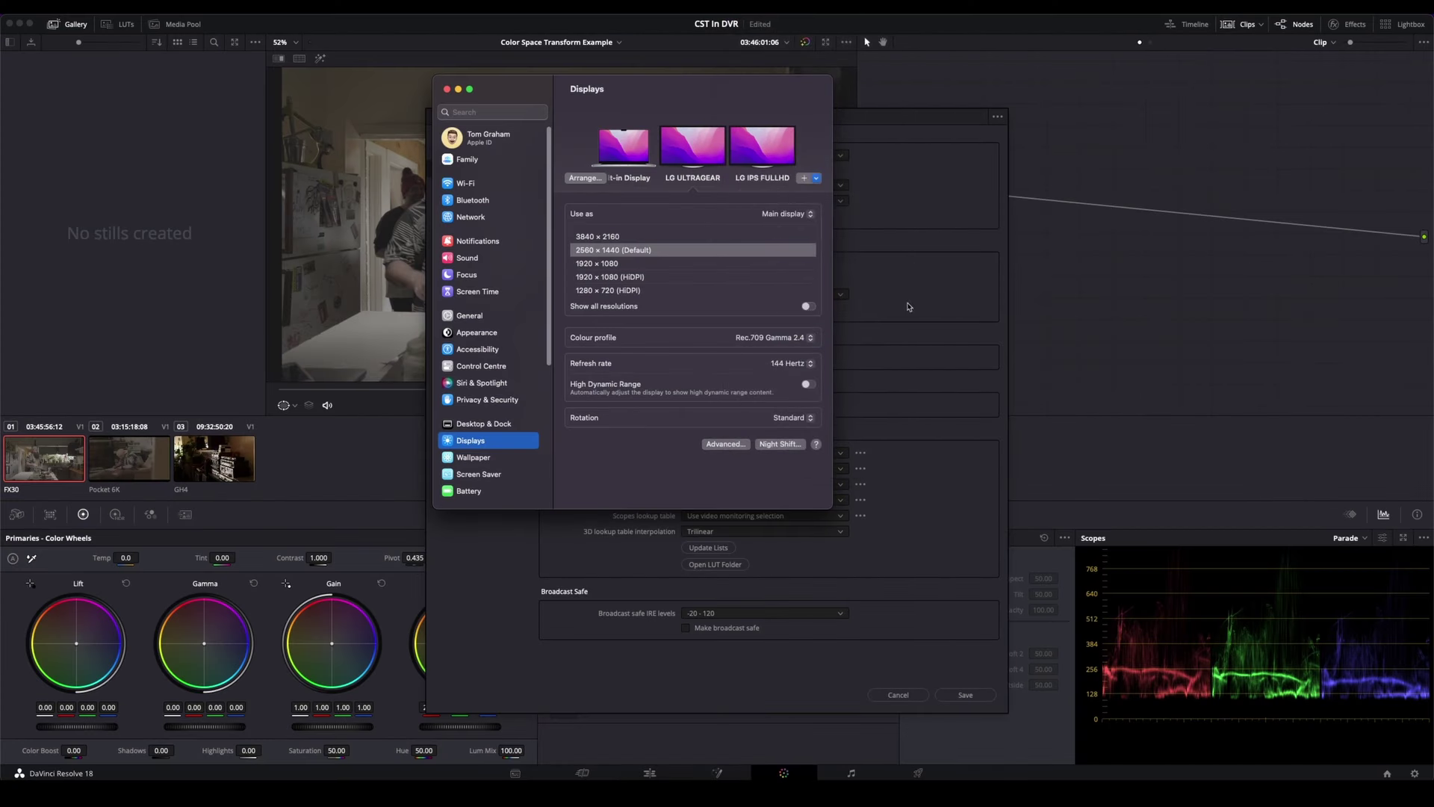
pyautogui.click(914, 226)
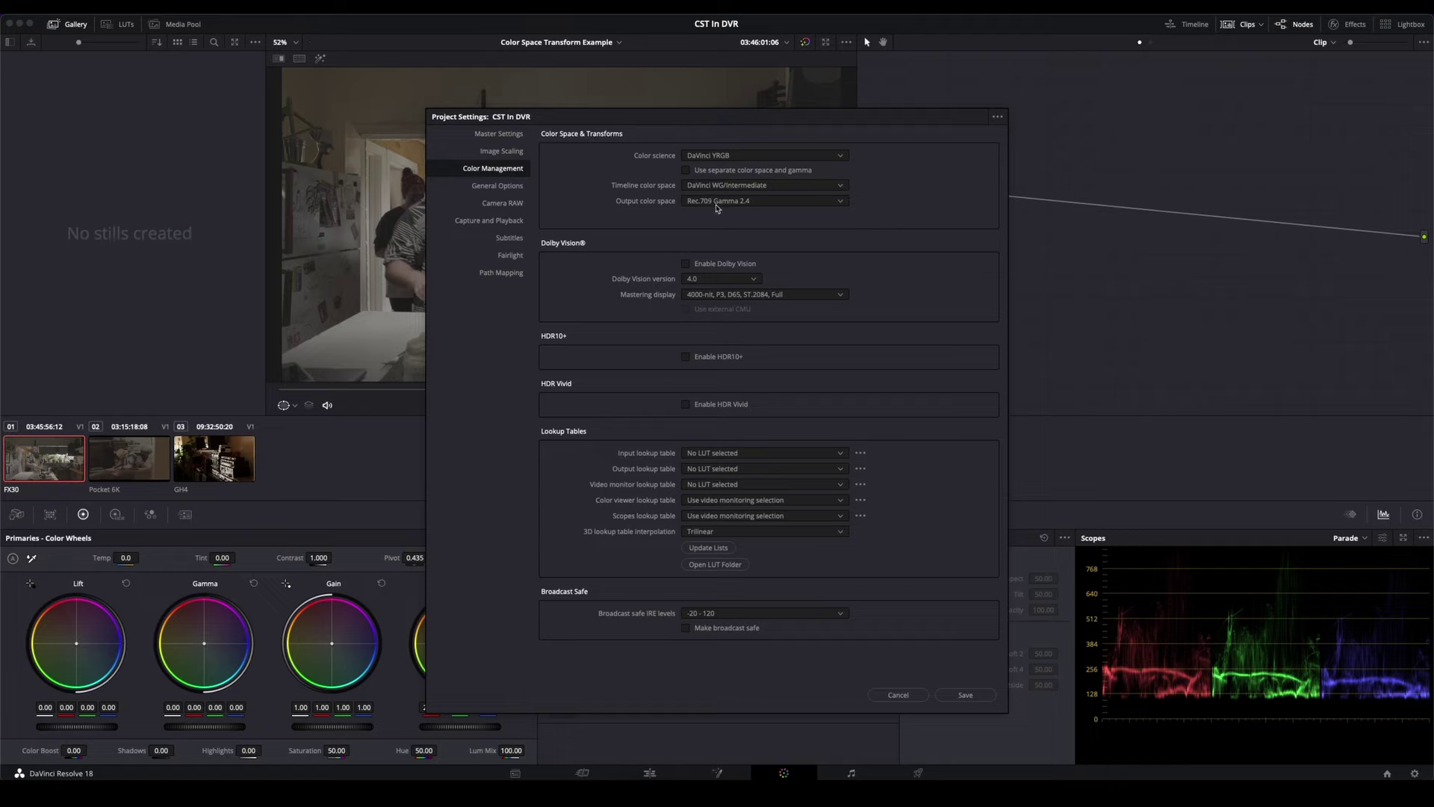
pyautogui.click(962, 700)
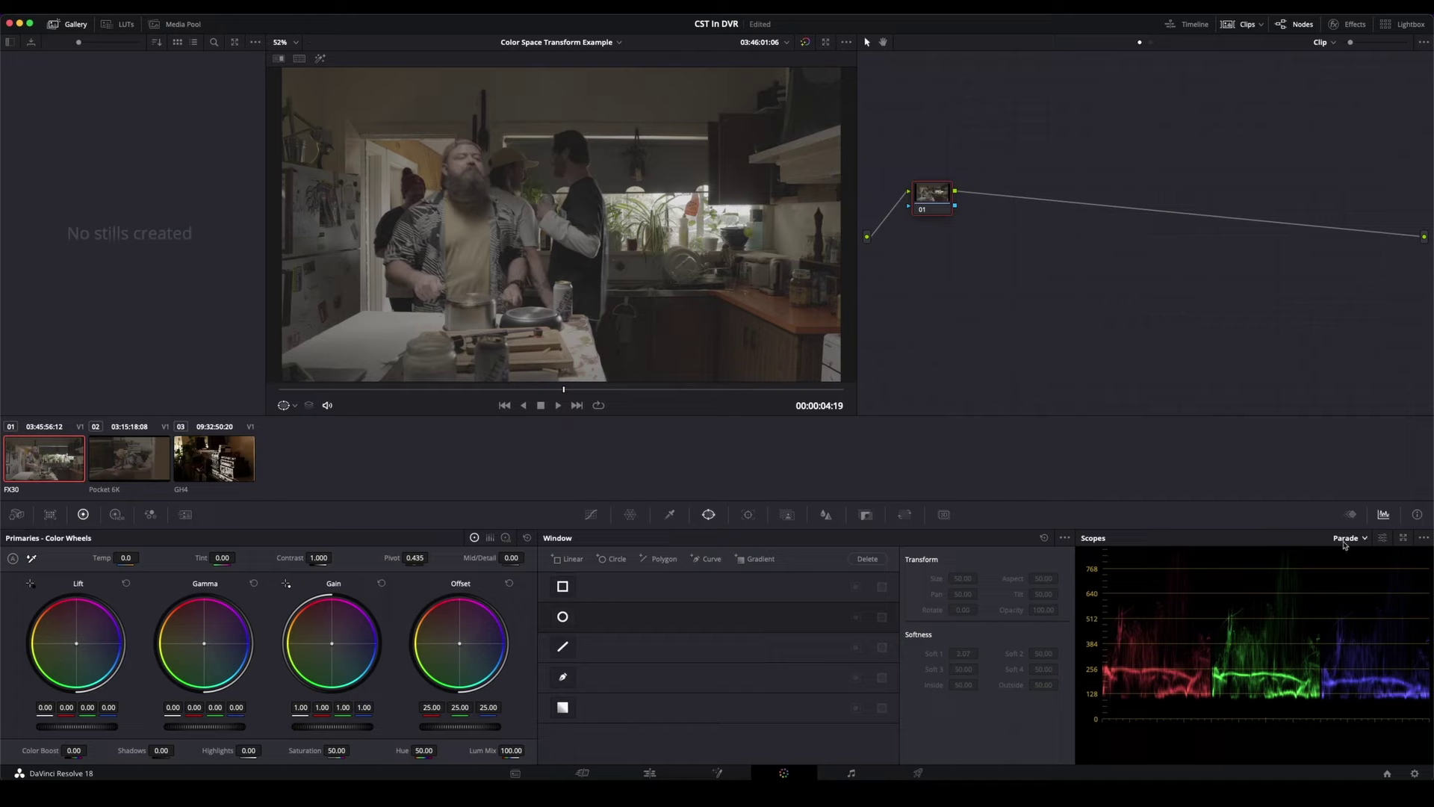
# - Examine the FX30 clip's colors on the CIE Chromaticity scope, then return the scope to Parade
pyautogui.click(1365, 538)
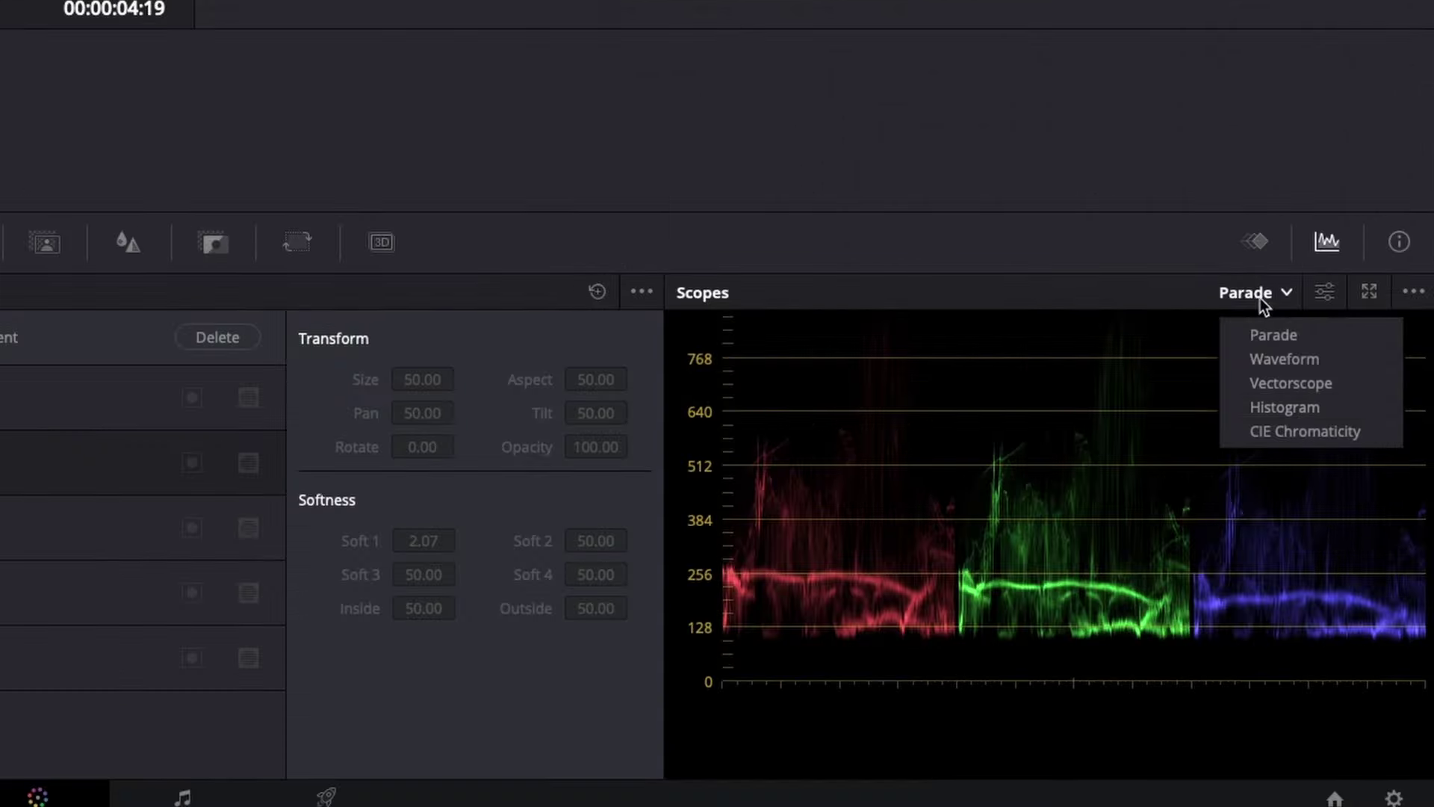
pyautogui.click(1370, 602)
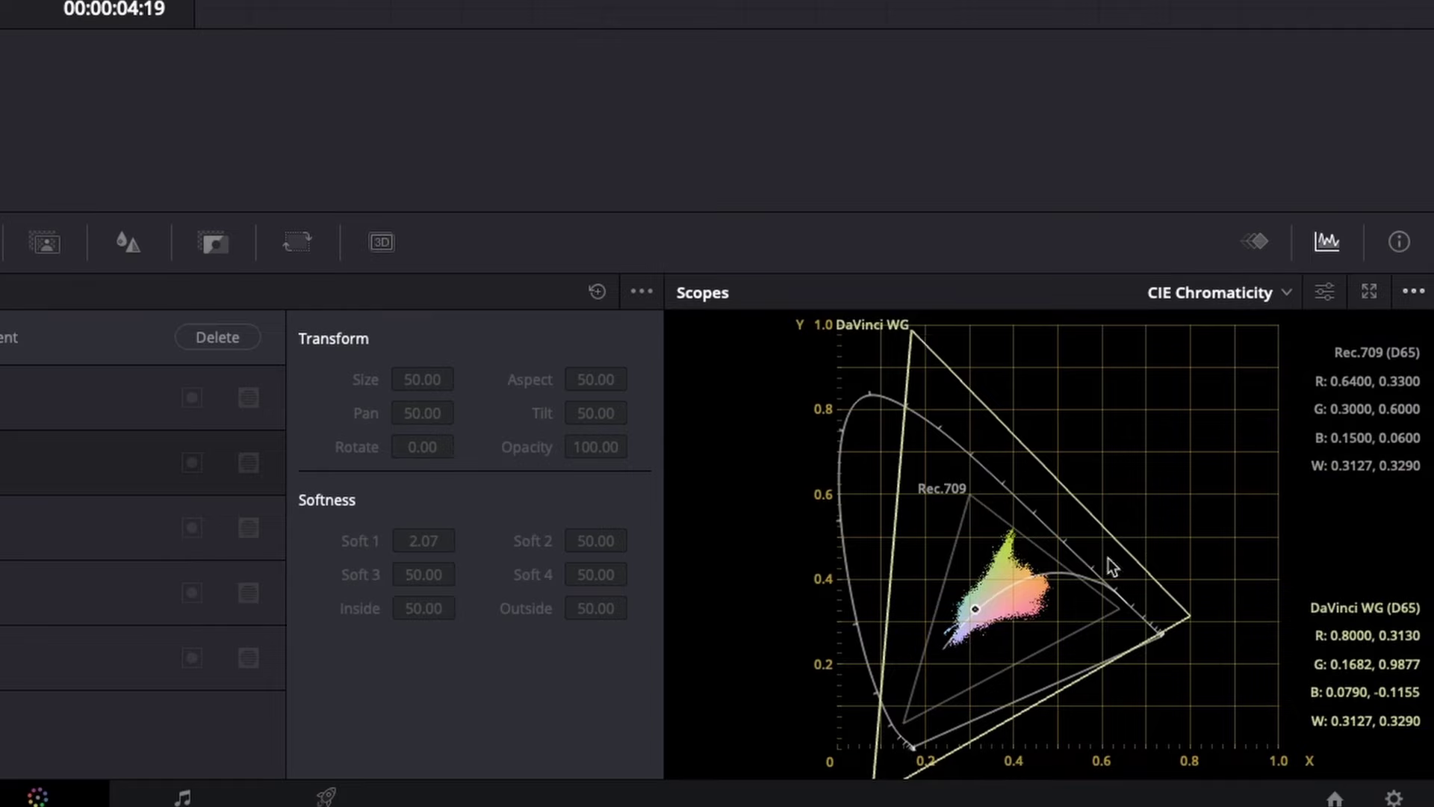
pyautogui.click(1266, 292)
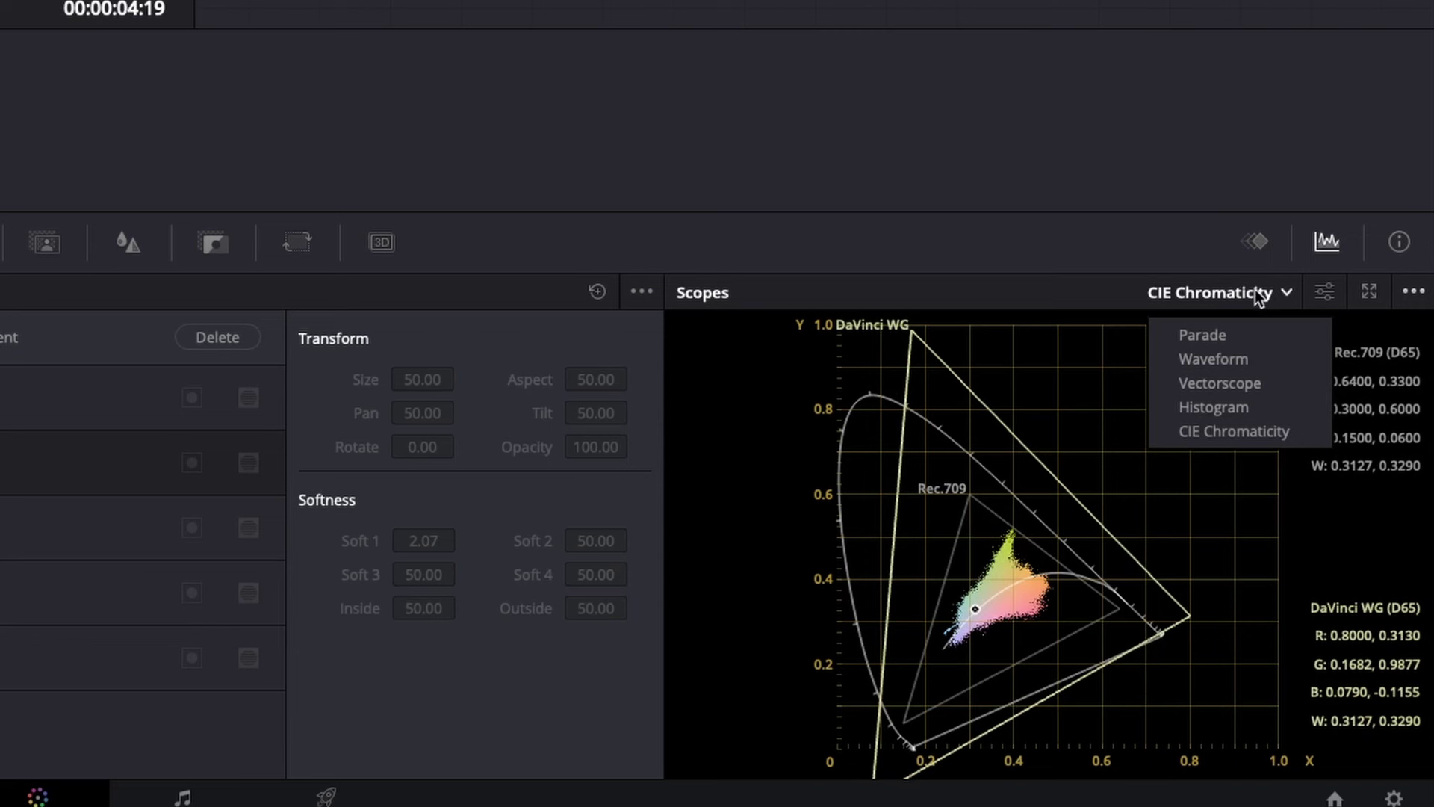
pyautogui.click(1225, 344)
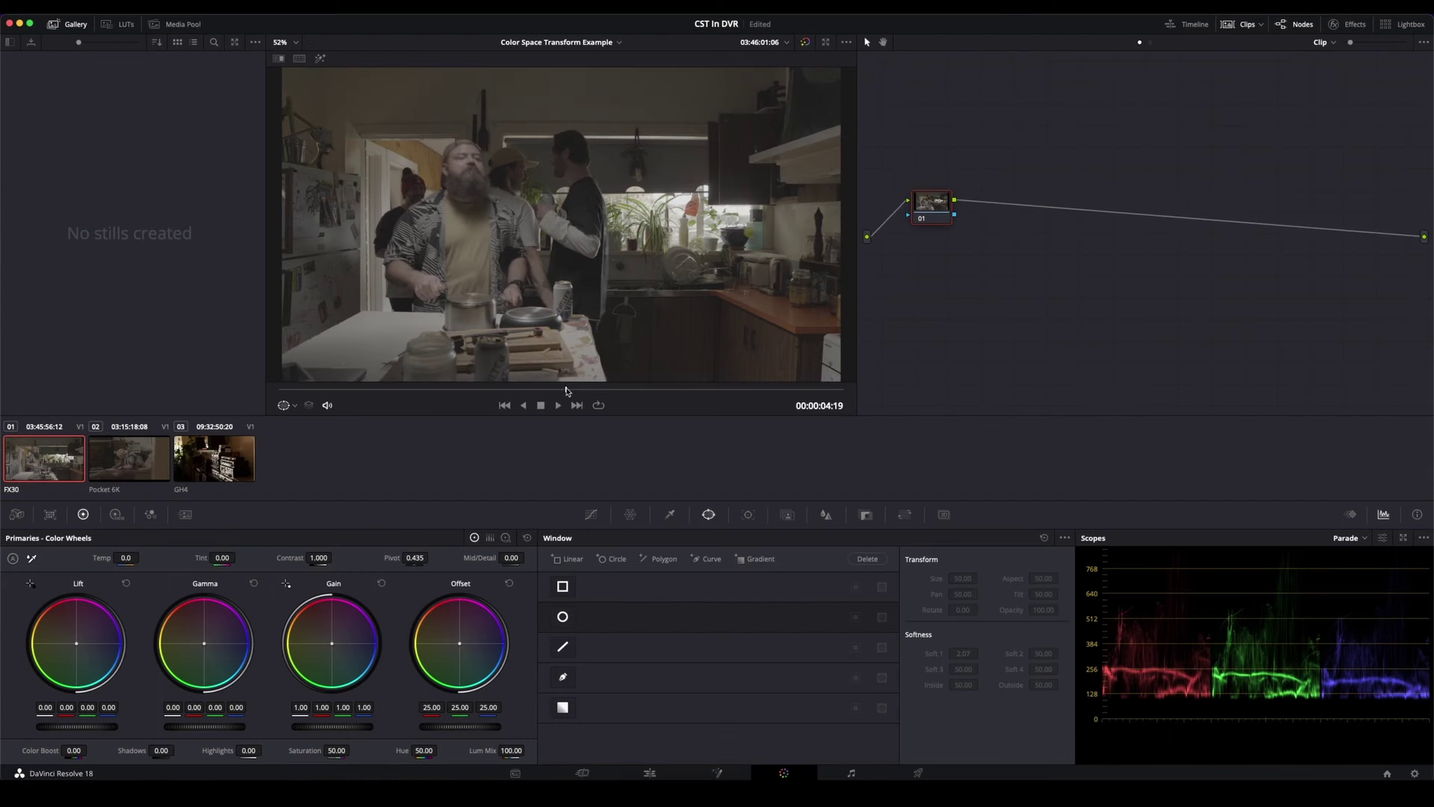
# - Apply the Color Space Transform effect to node 01 of the FX30 clip and reposition the node in the graph
pyautogui.moveTo(567, 390); pyautogui.dragTo(573, 390)
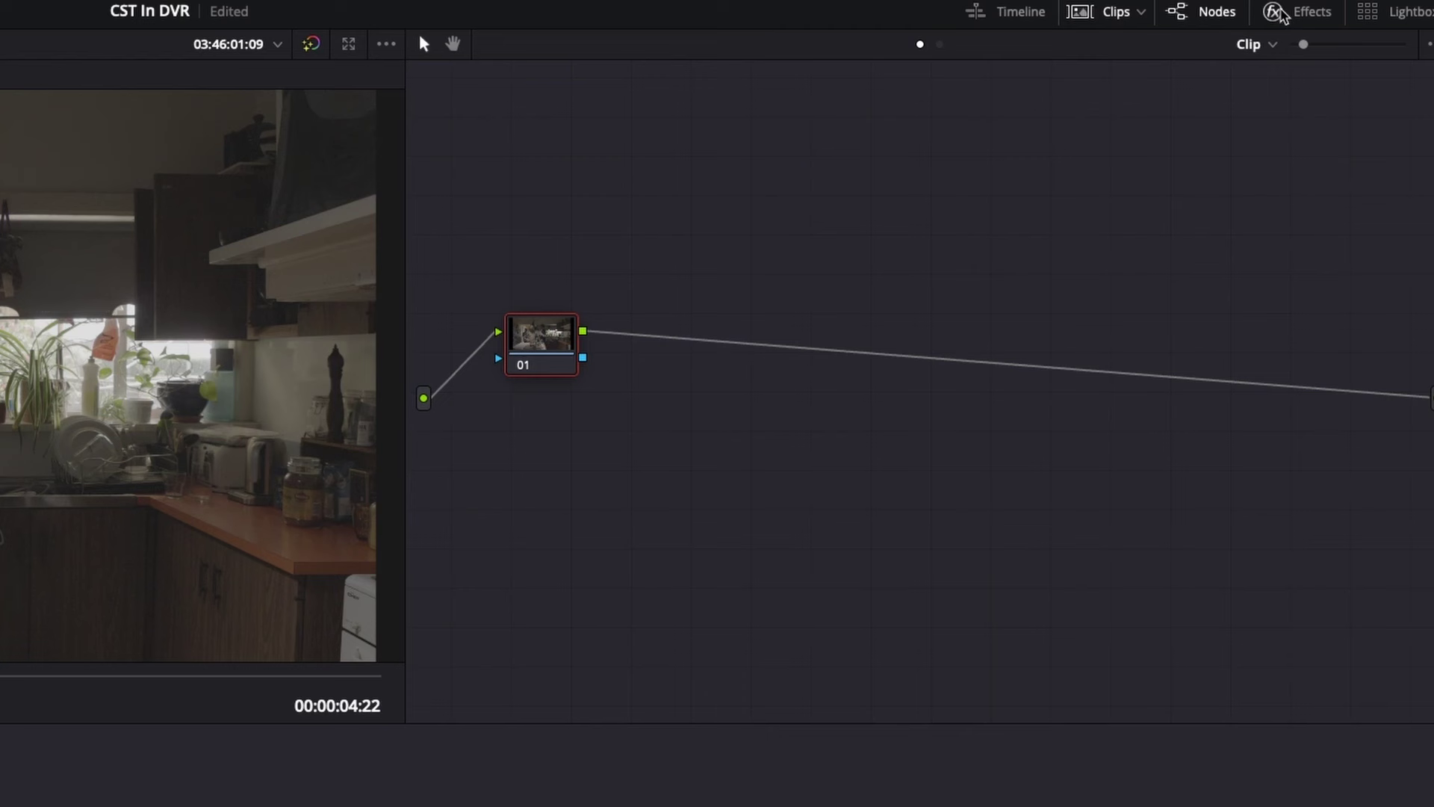
pyautogui.click(1282, 15)
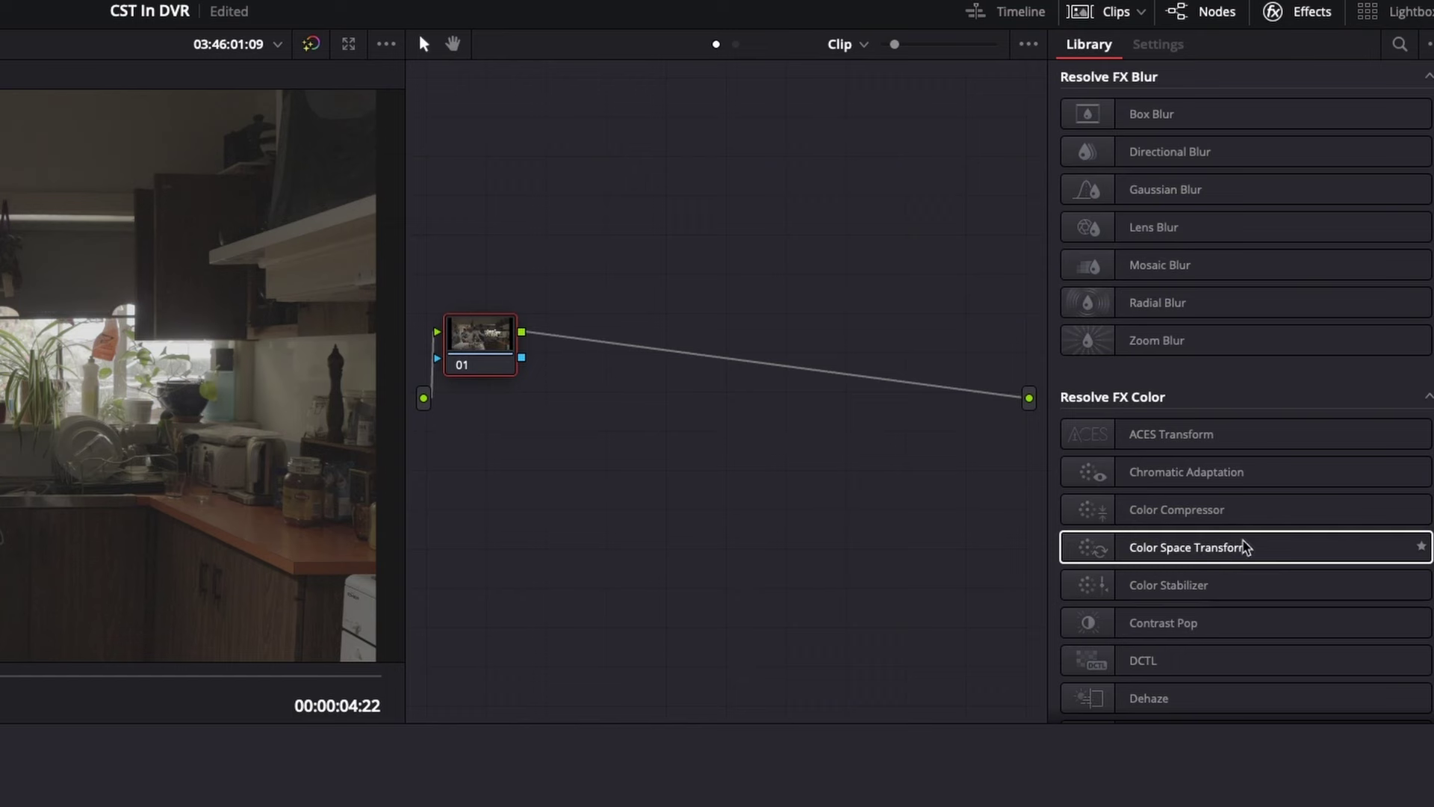
pyautogui.moveTo(1150, 548); pyautogui.dragTo(494, 339)
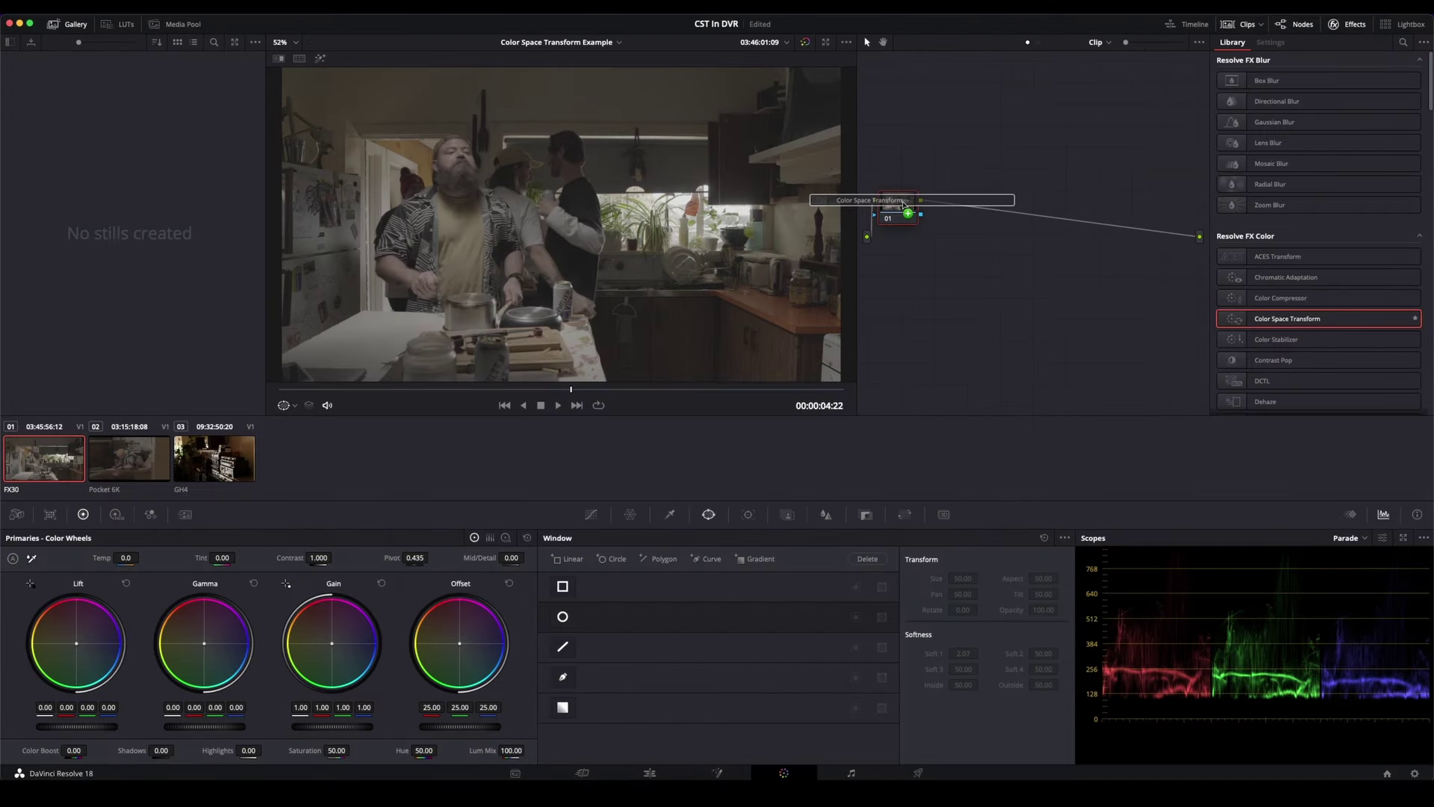
pyautogui.moveTo(903, 203); pyautogui.dragTo(935, 220)
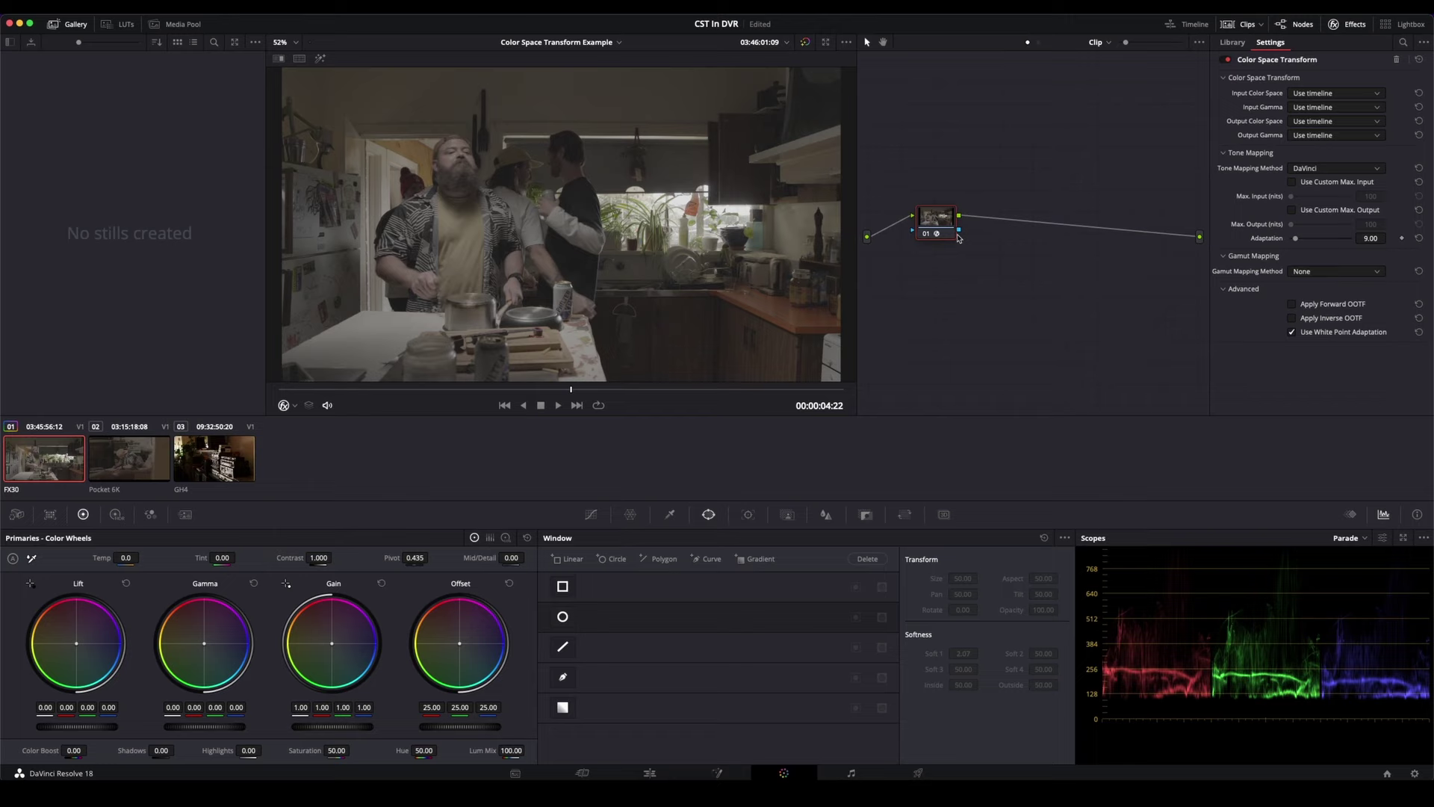
pyautogui.moveTo(936, 232); pyautogui.dragTo(941, 241)
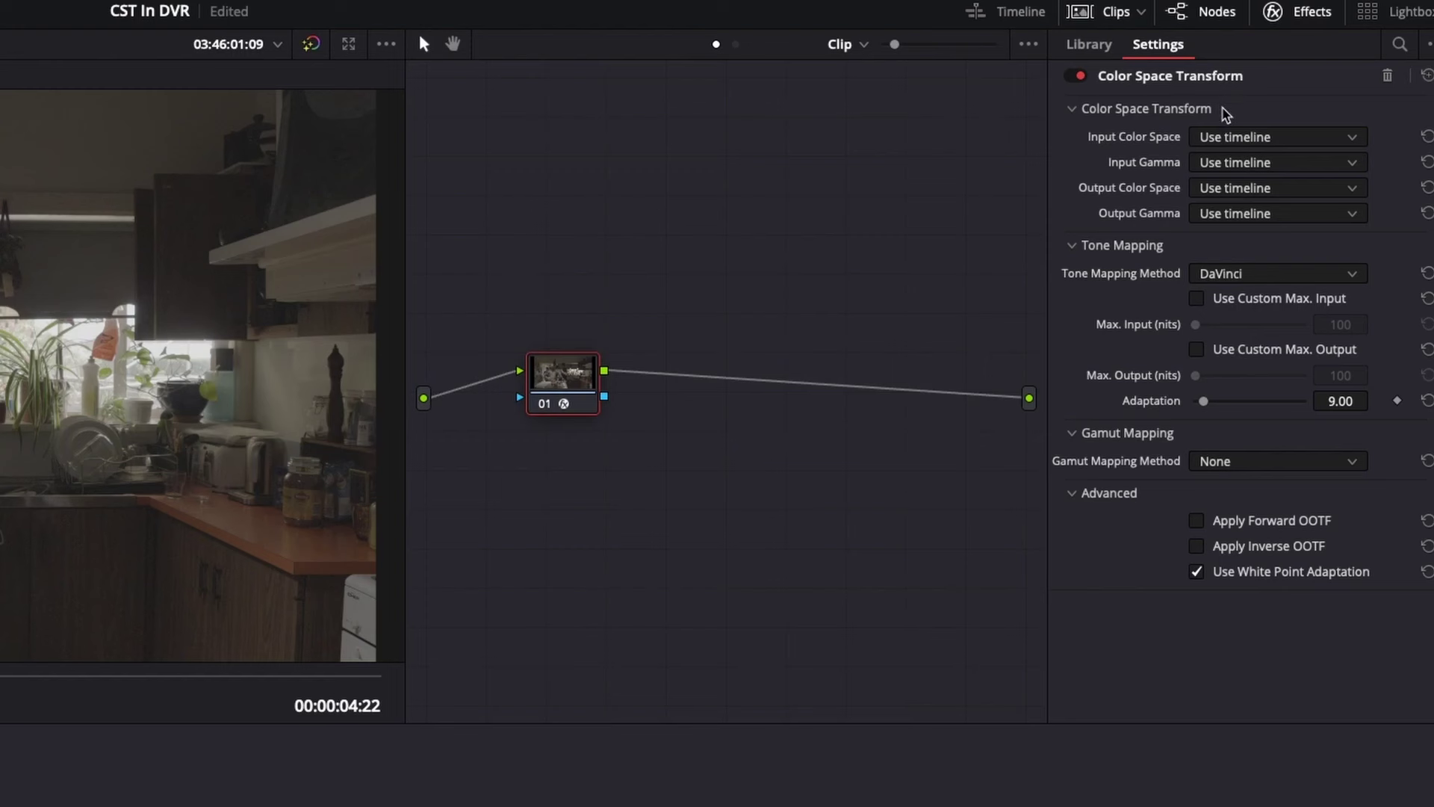
pyautogui.click(1318, 19)
pyautogui.click(1330, 16)
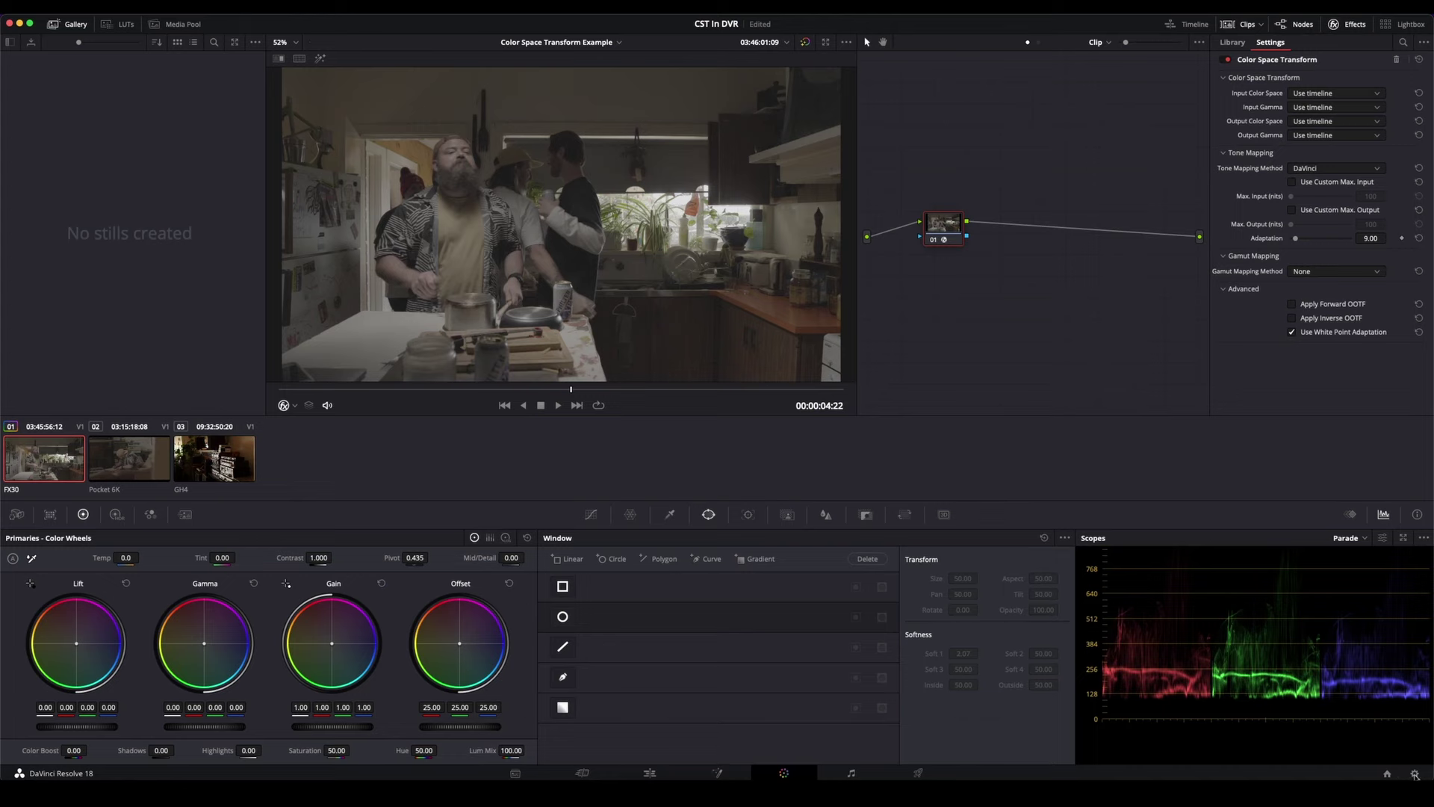
# - In the project settings, set color science to DaVinci YRGB Color Managed, without automatic color management and with separate color space and gamma
pyautogui.click(1414, 774)
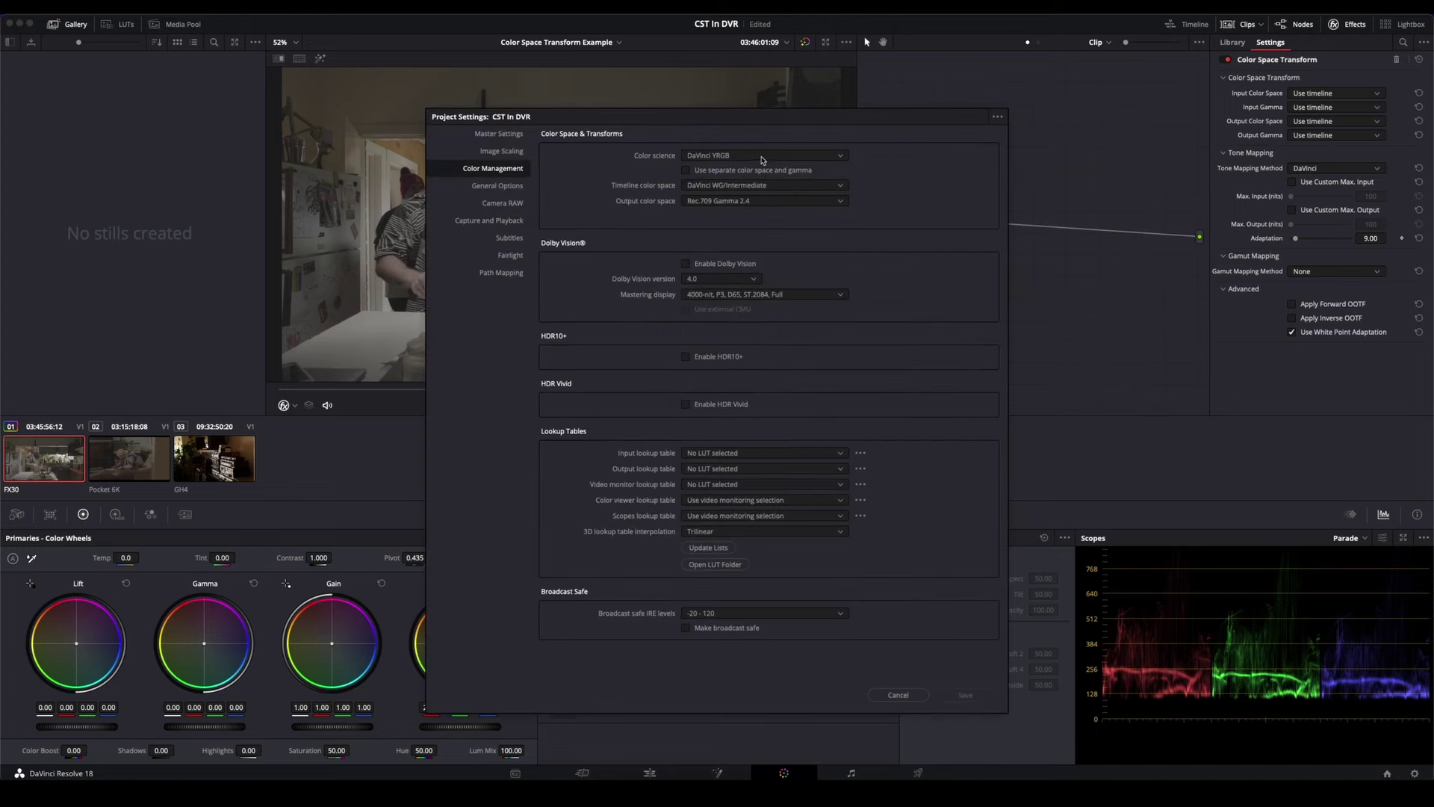
pyautogui.click(752, 158)
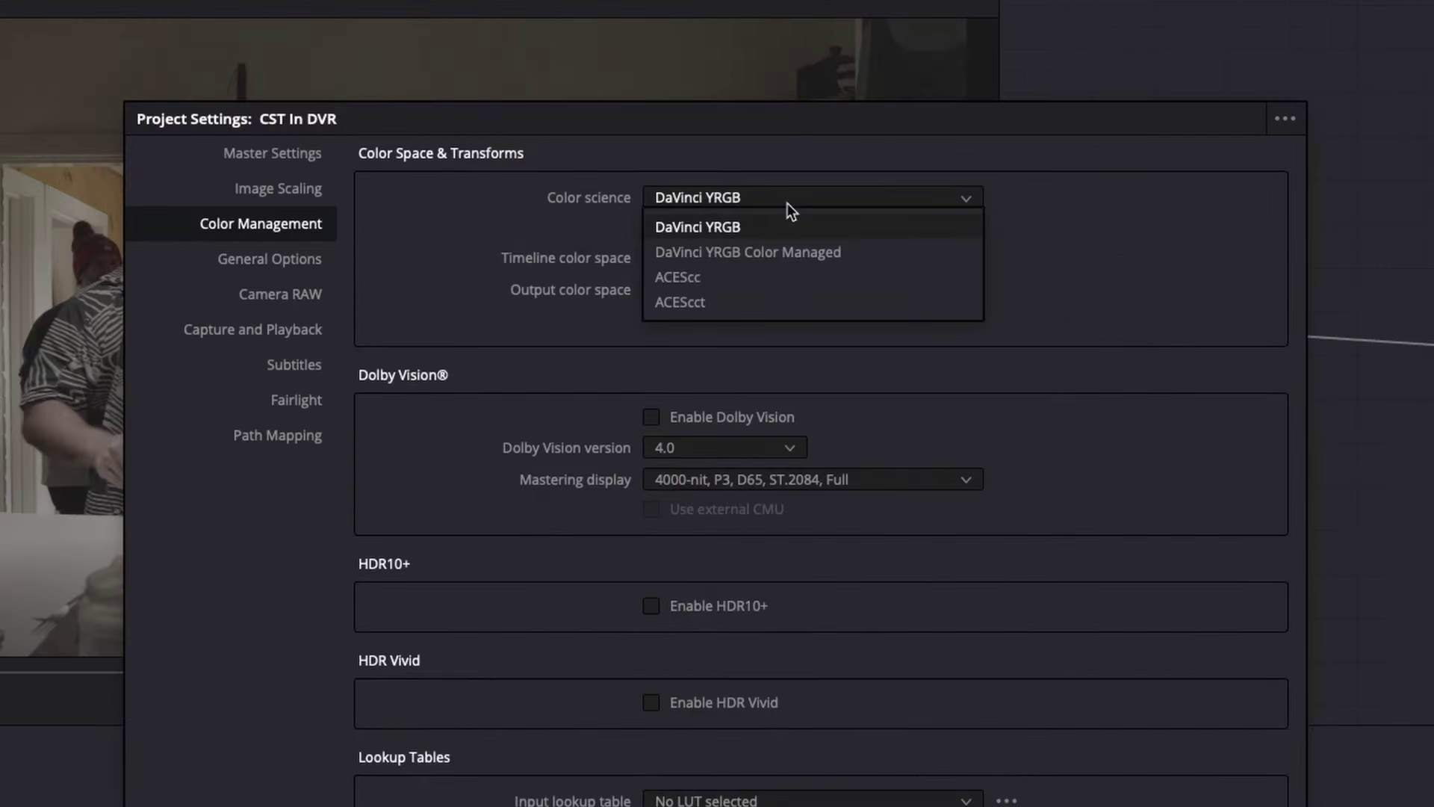
pyautogui.click(760, 249)
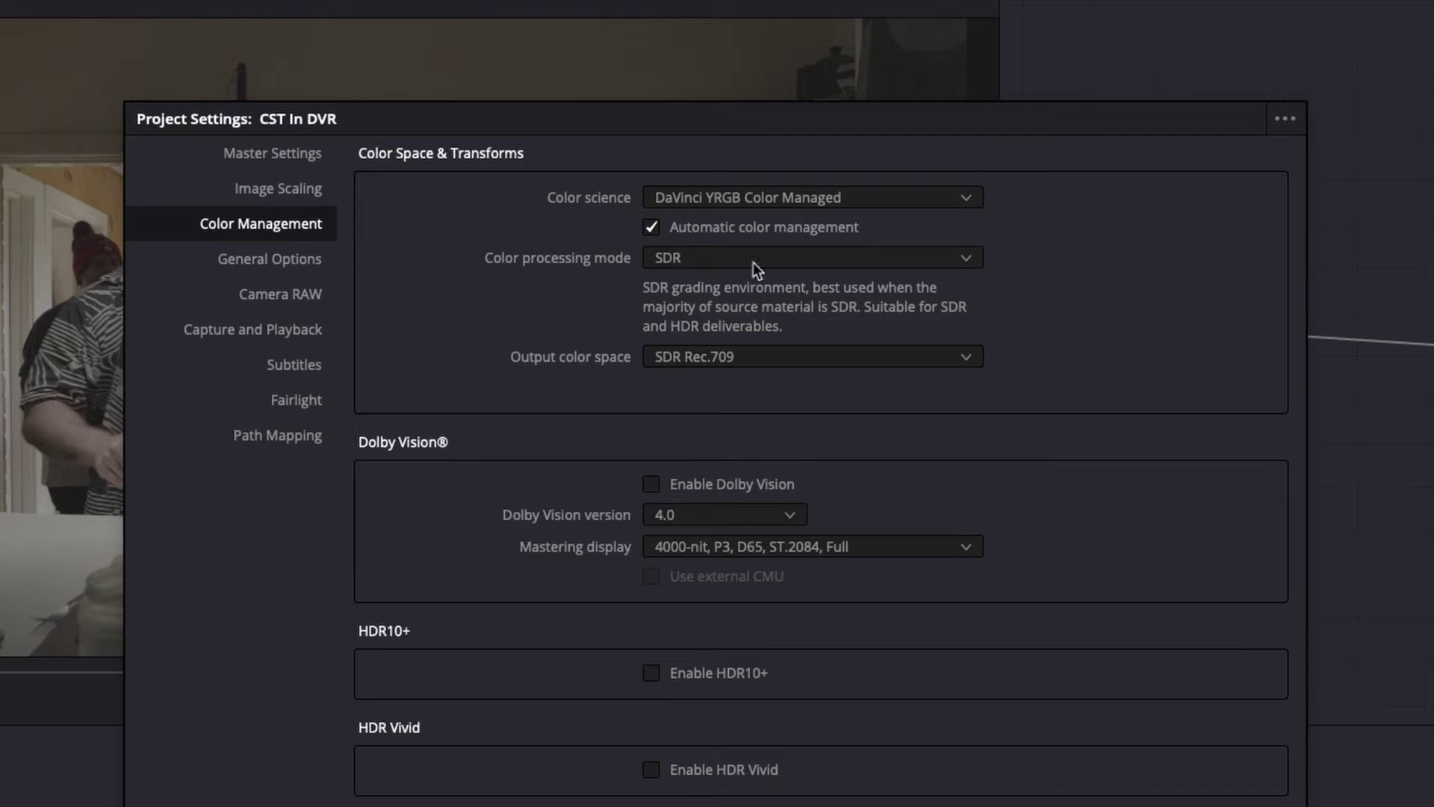
pyautogui.click(709, 226)
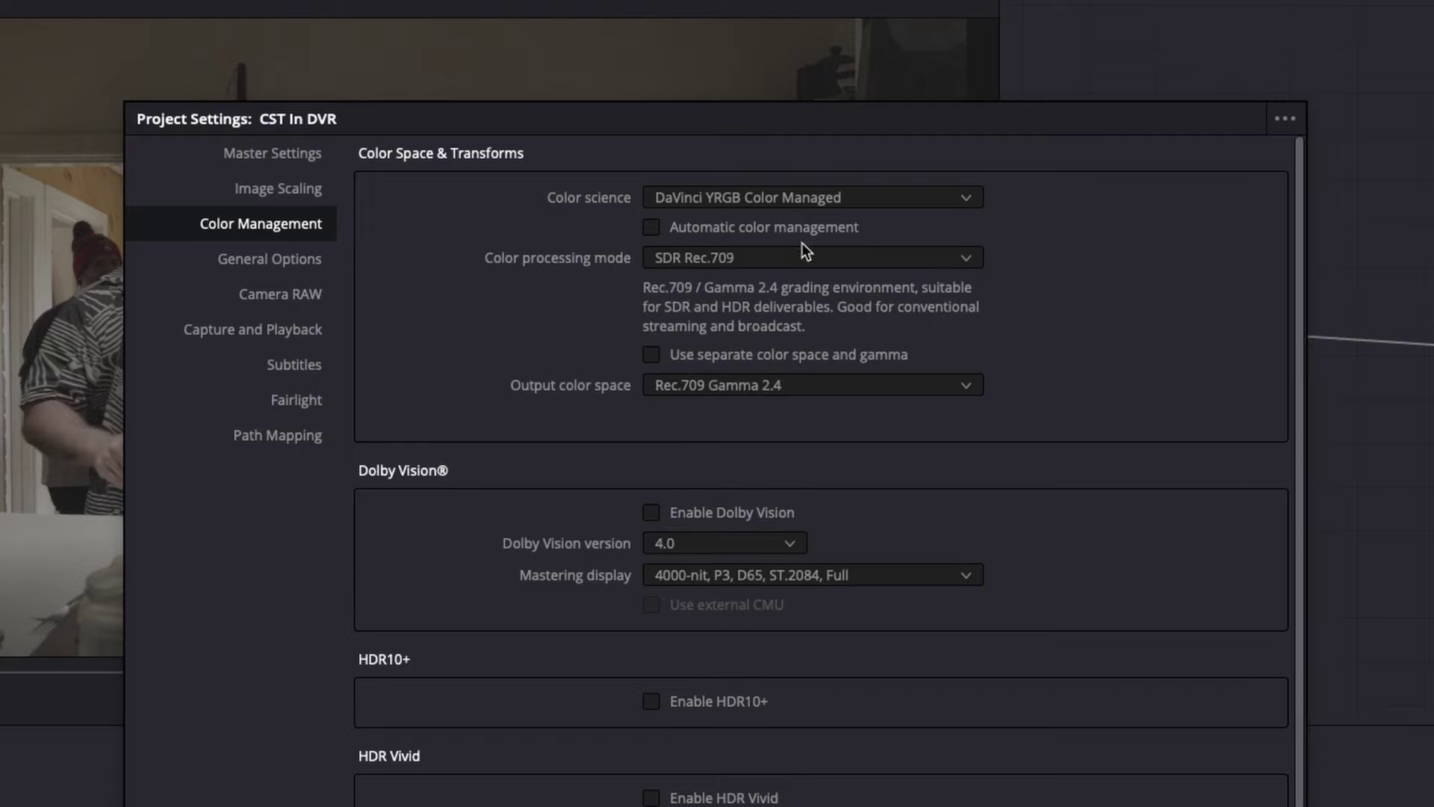
pyautogui.click(702, 354)
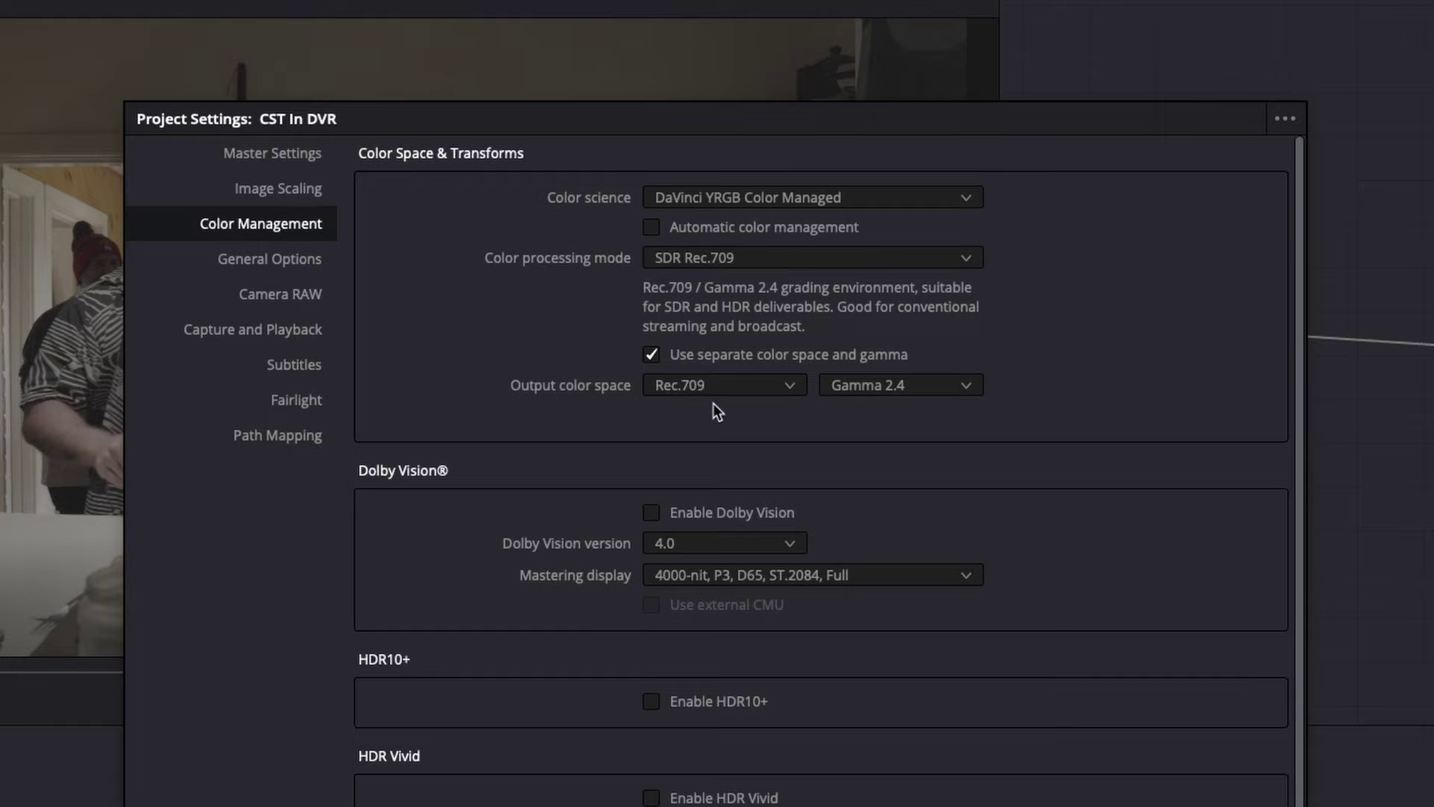
# - Choose Rec.709 as the color-managed output color space and Gamma 2.4 as its gamma
pyautogui.click(725, 389)
pyautogui.click(717, 536)
pyautogui.click(881, 388)
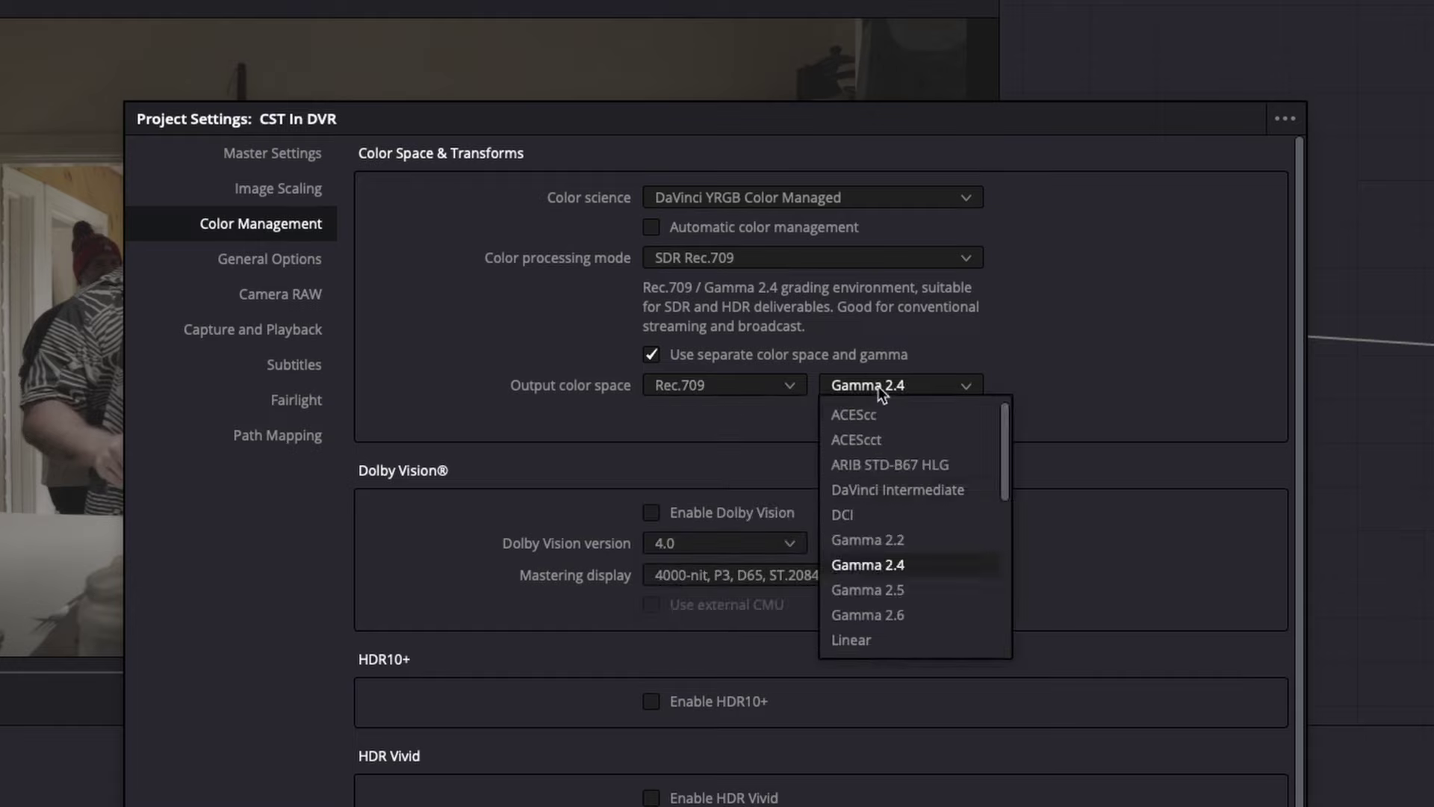
pyautogui.click(859, 564)
pyautogui.click(669, 387)
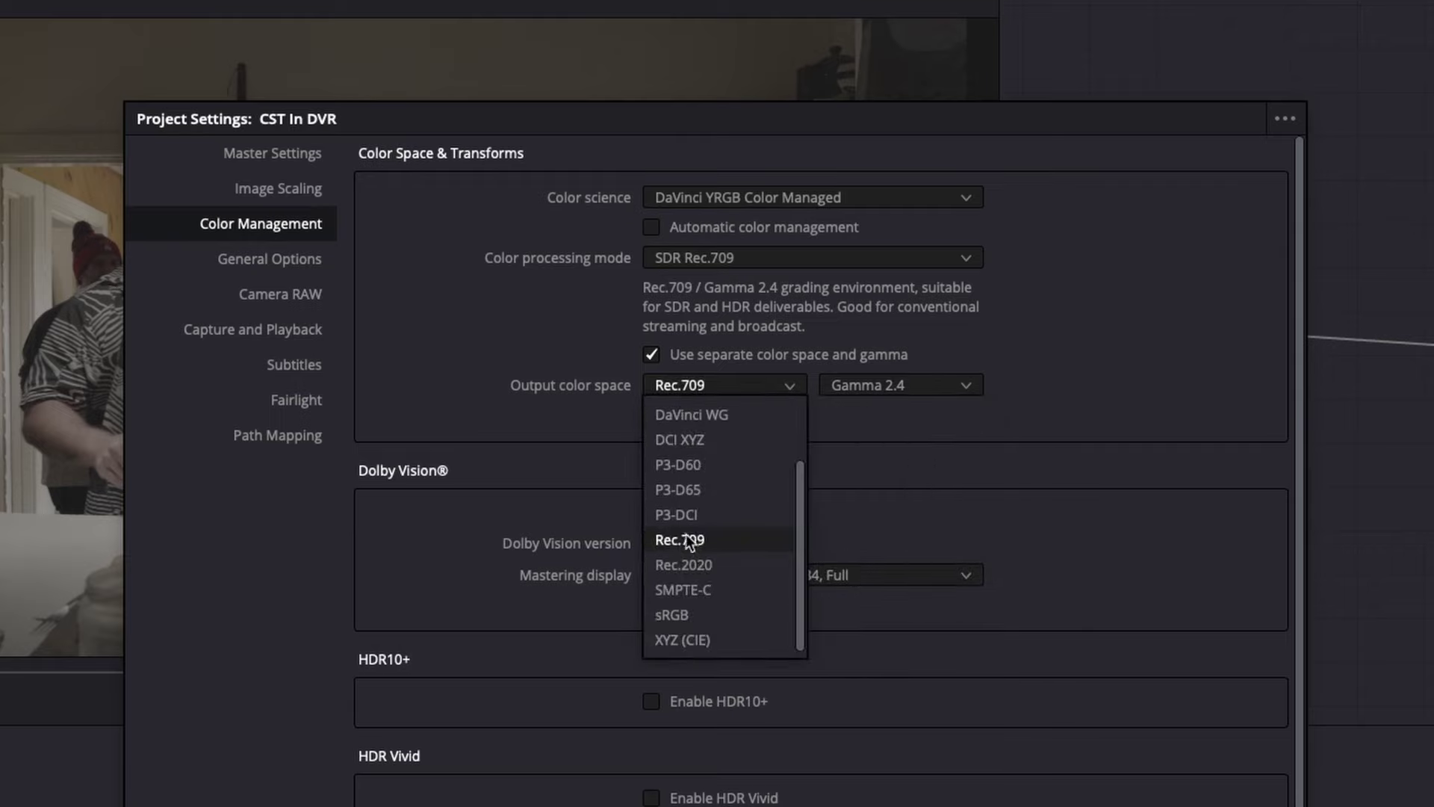
pyautogui.click(1001, 525)
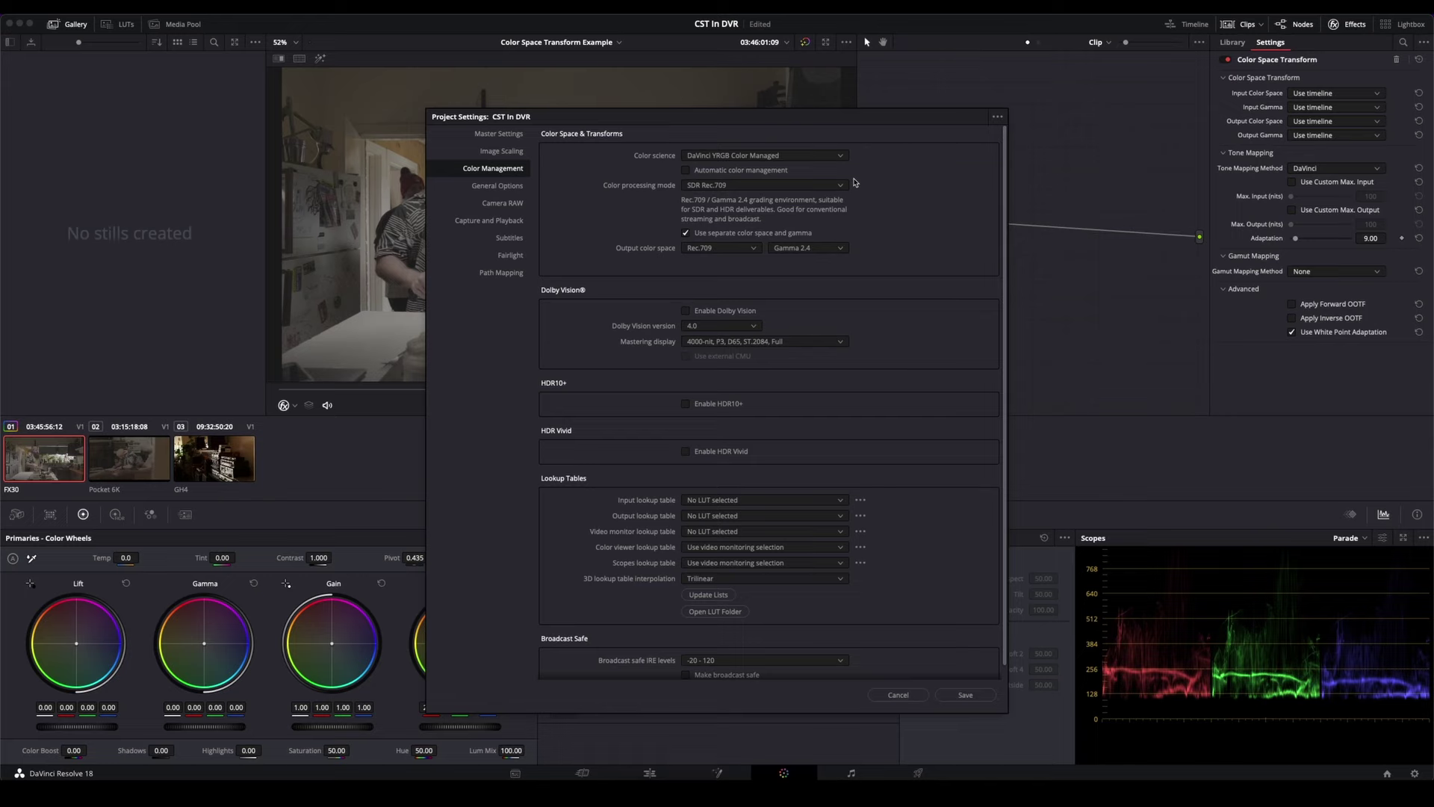
# - Set color science to DaVinci YRGB without separate color space and gamma, and the timeline color space to DaVinci WG/Intermediate
pyautogui.click(743, 156)
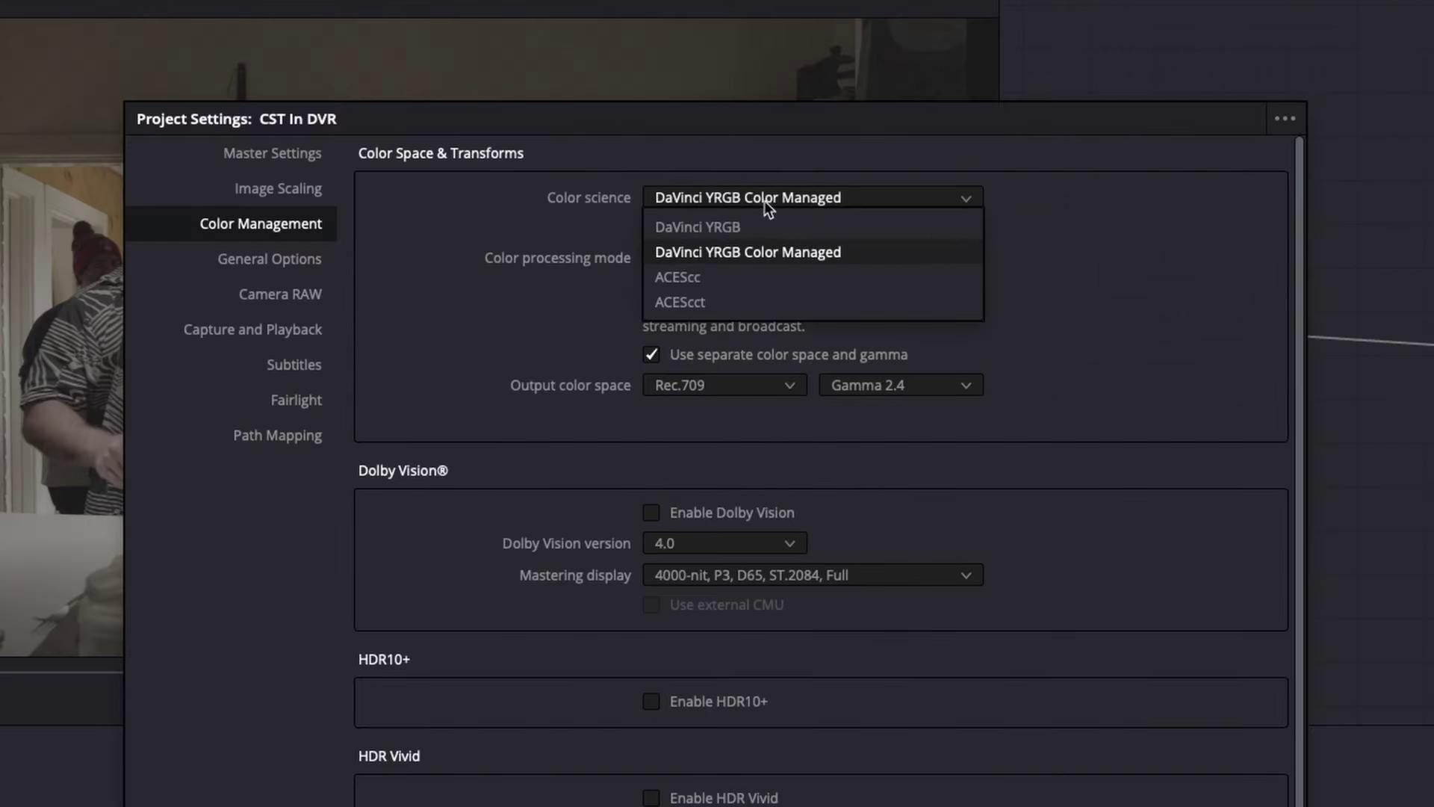
pyautogui.click(723, 228)
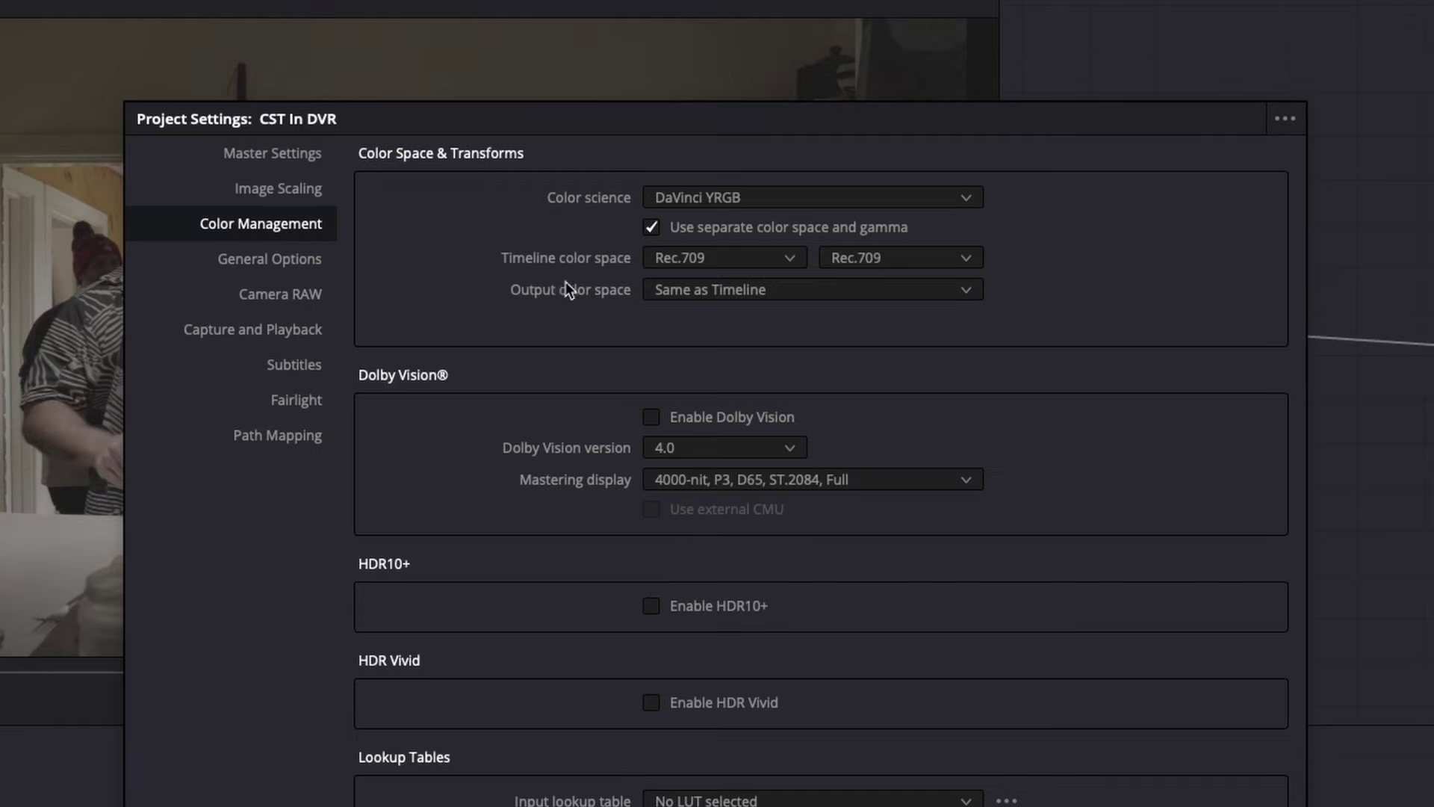
pyautogui.click(671, 228)
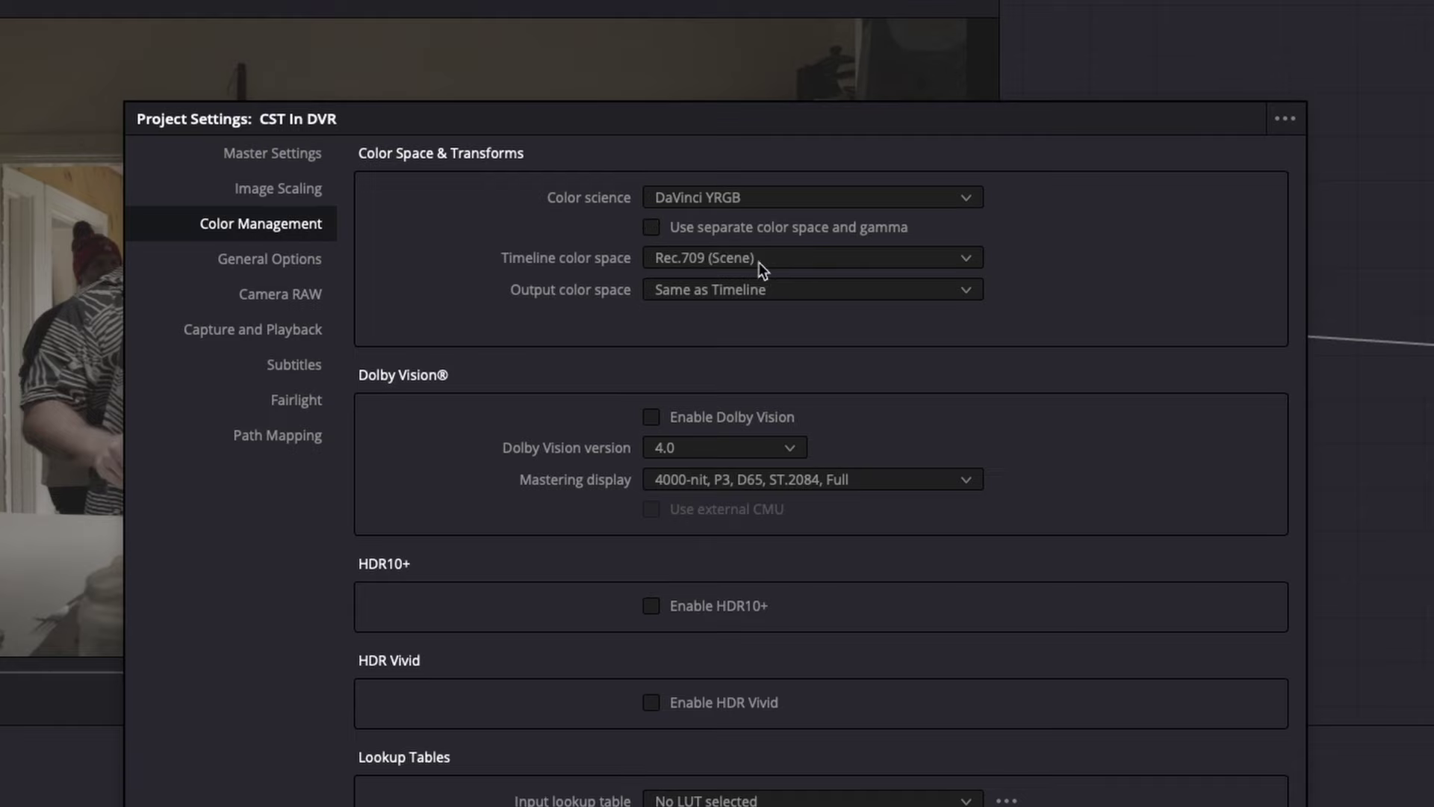
pyautogui.click(698, 258)
pyautogui.scroll(10, 880, 423)
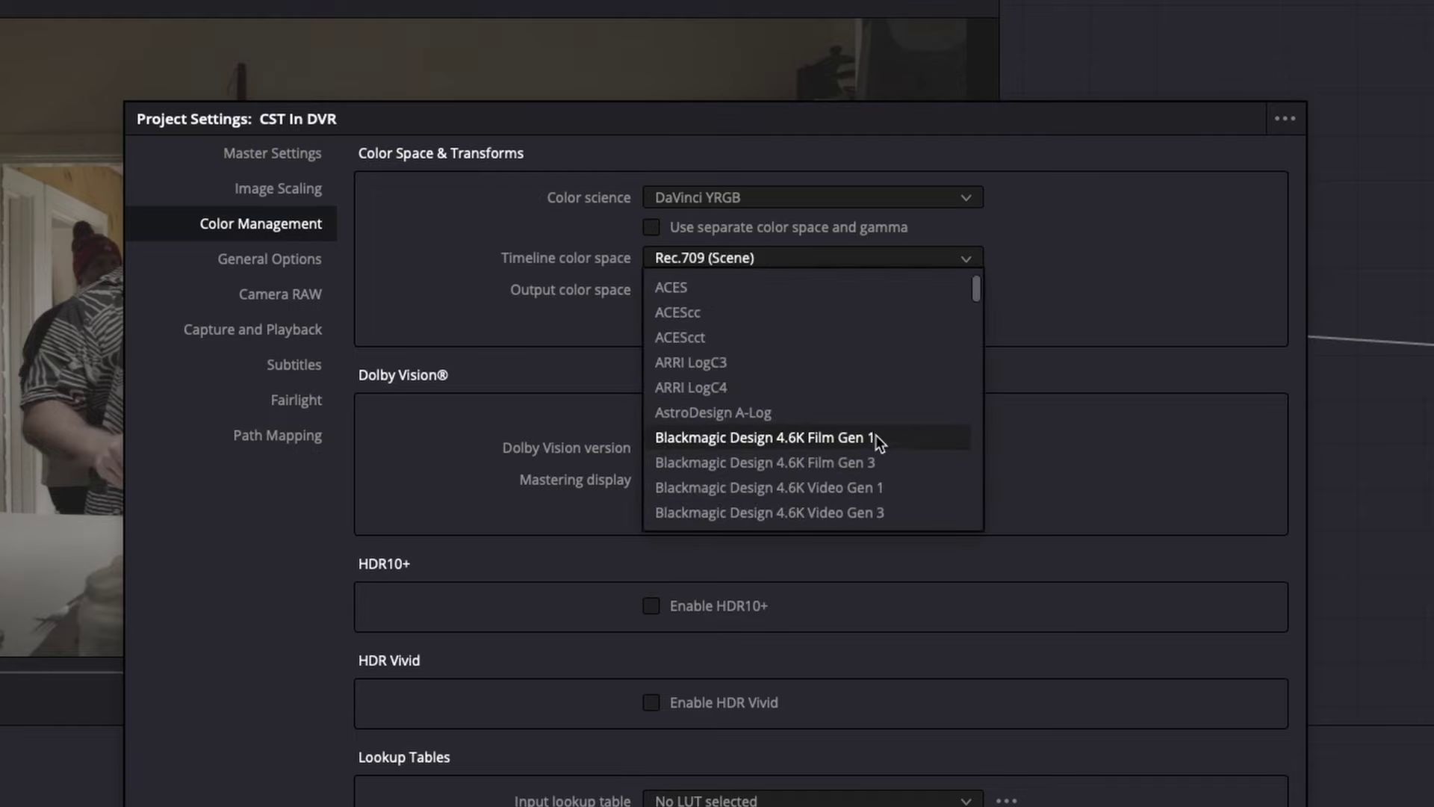
pyautogui.scroll(-3, 876, 437)
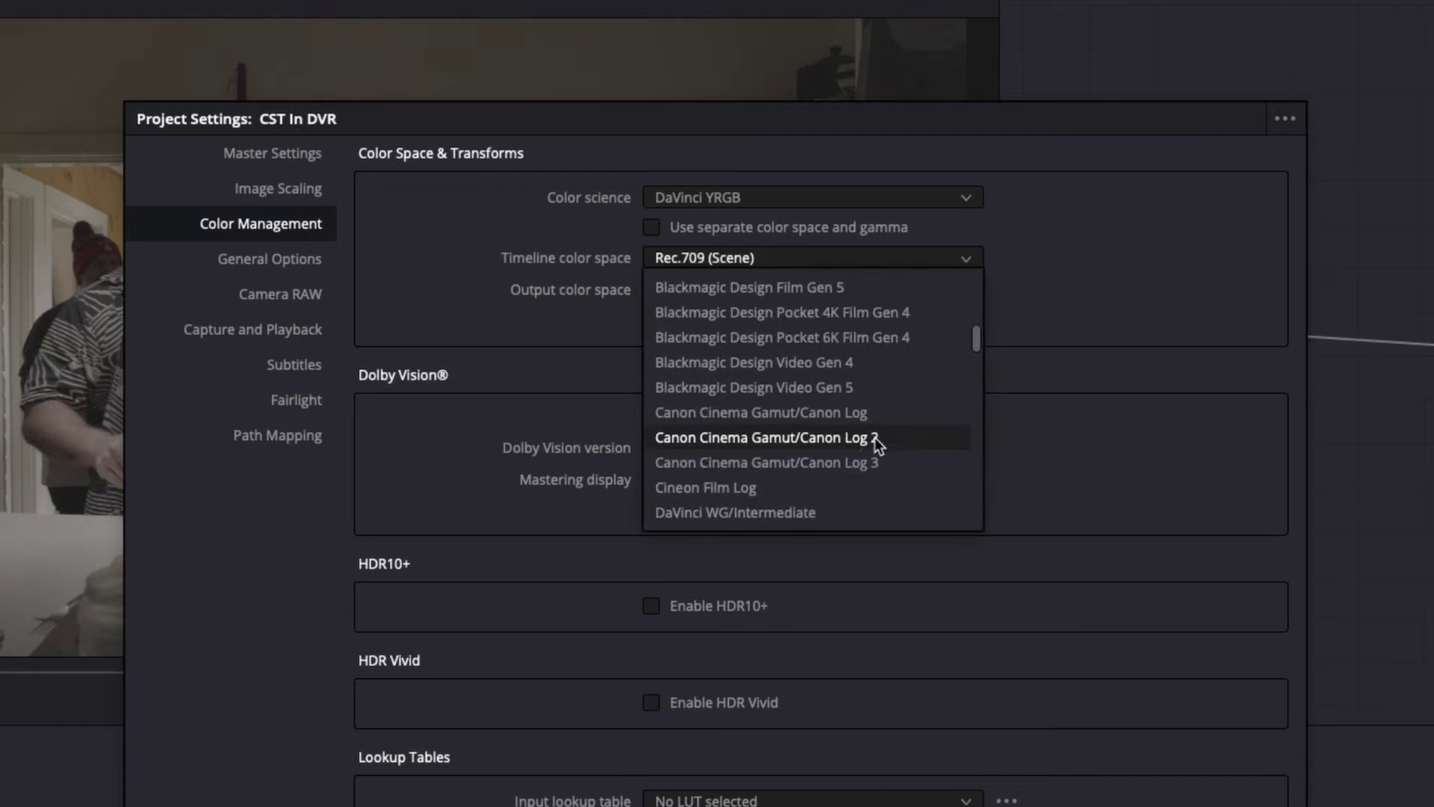
pyautogui.click(801, 512)
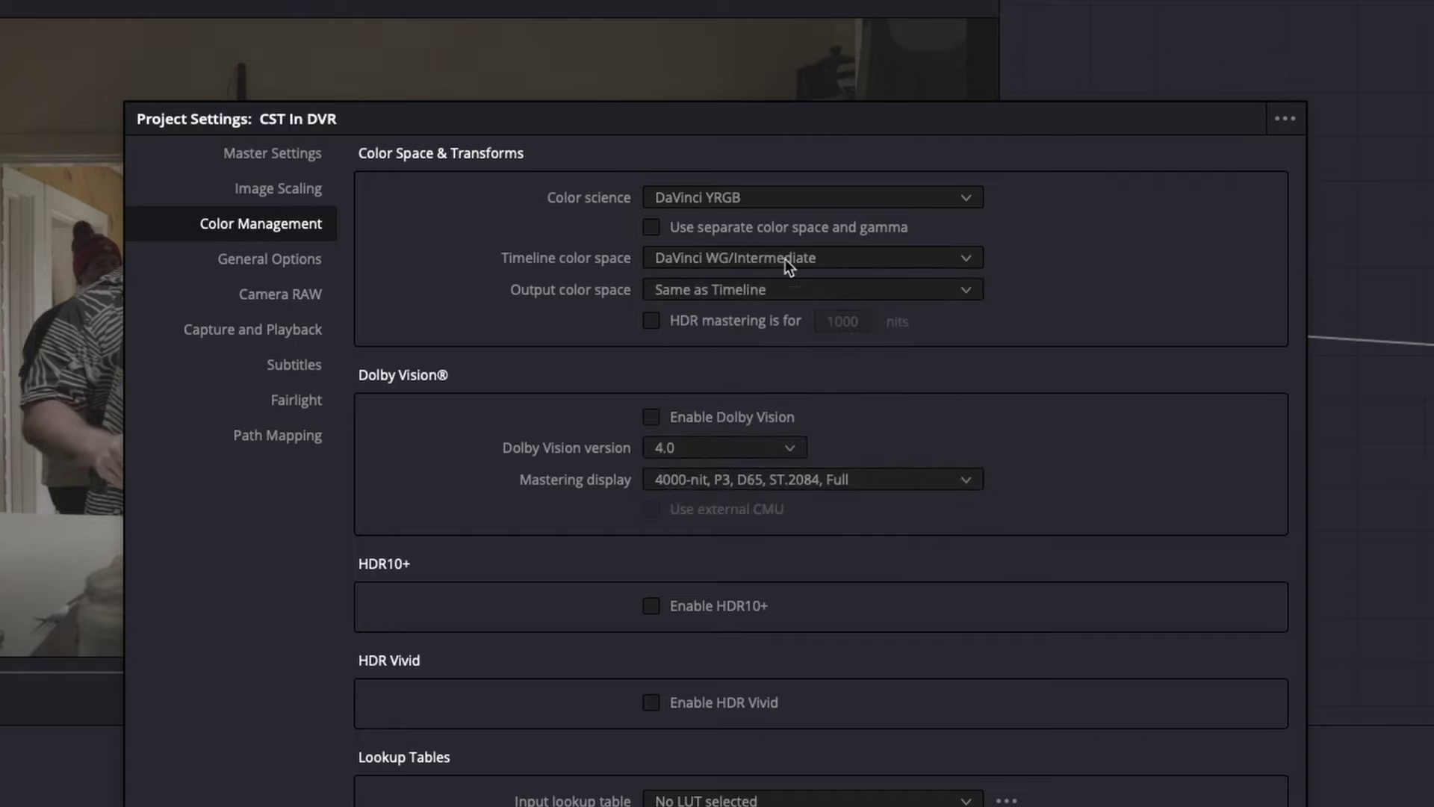
# - Set the output color space to Rec.709 Gamma 2.4 and save the project settings
pyautogui.click(733, 285)
pyautogui.scroll(-10, 737, 292)
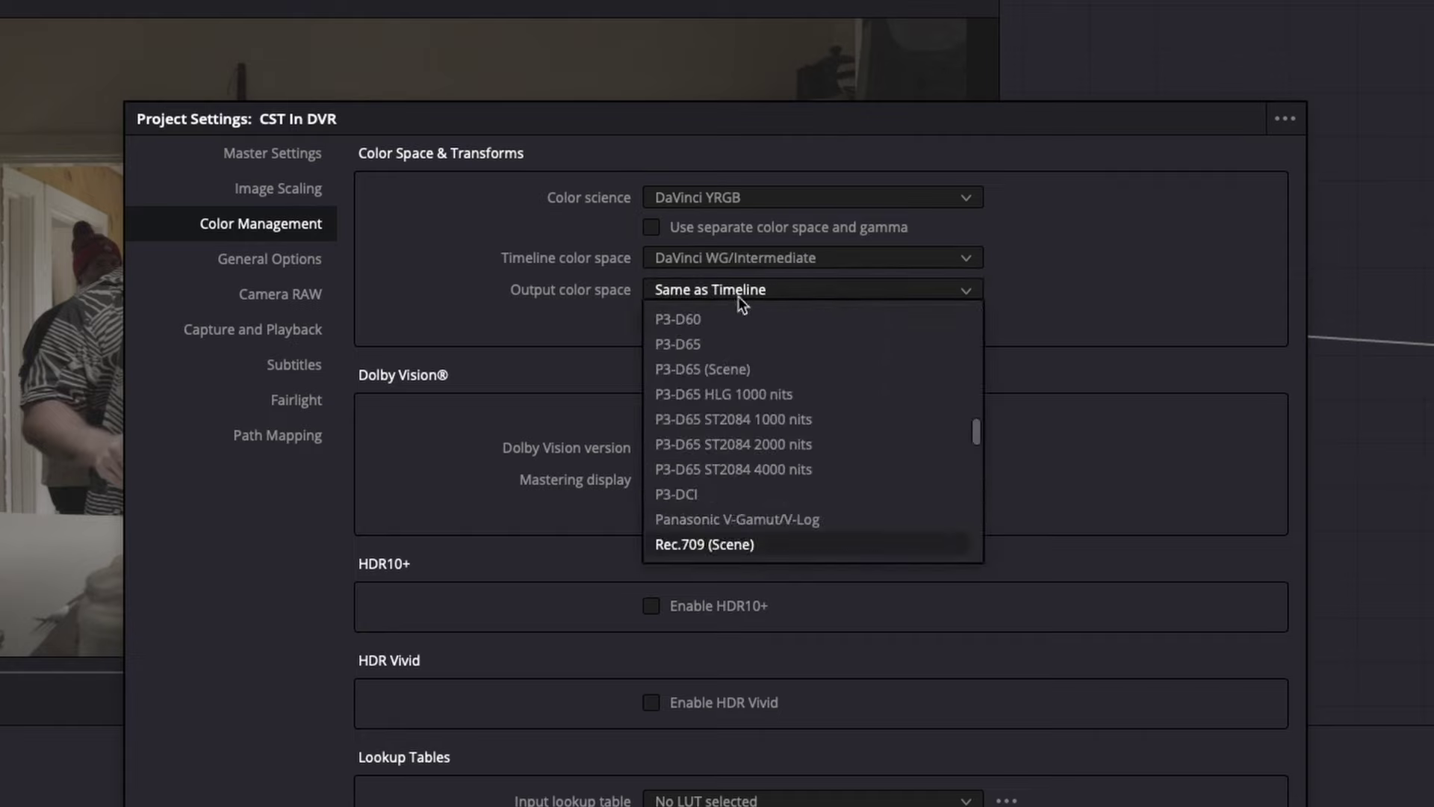
pyautogui.scroll(-6, 736, 533)
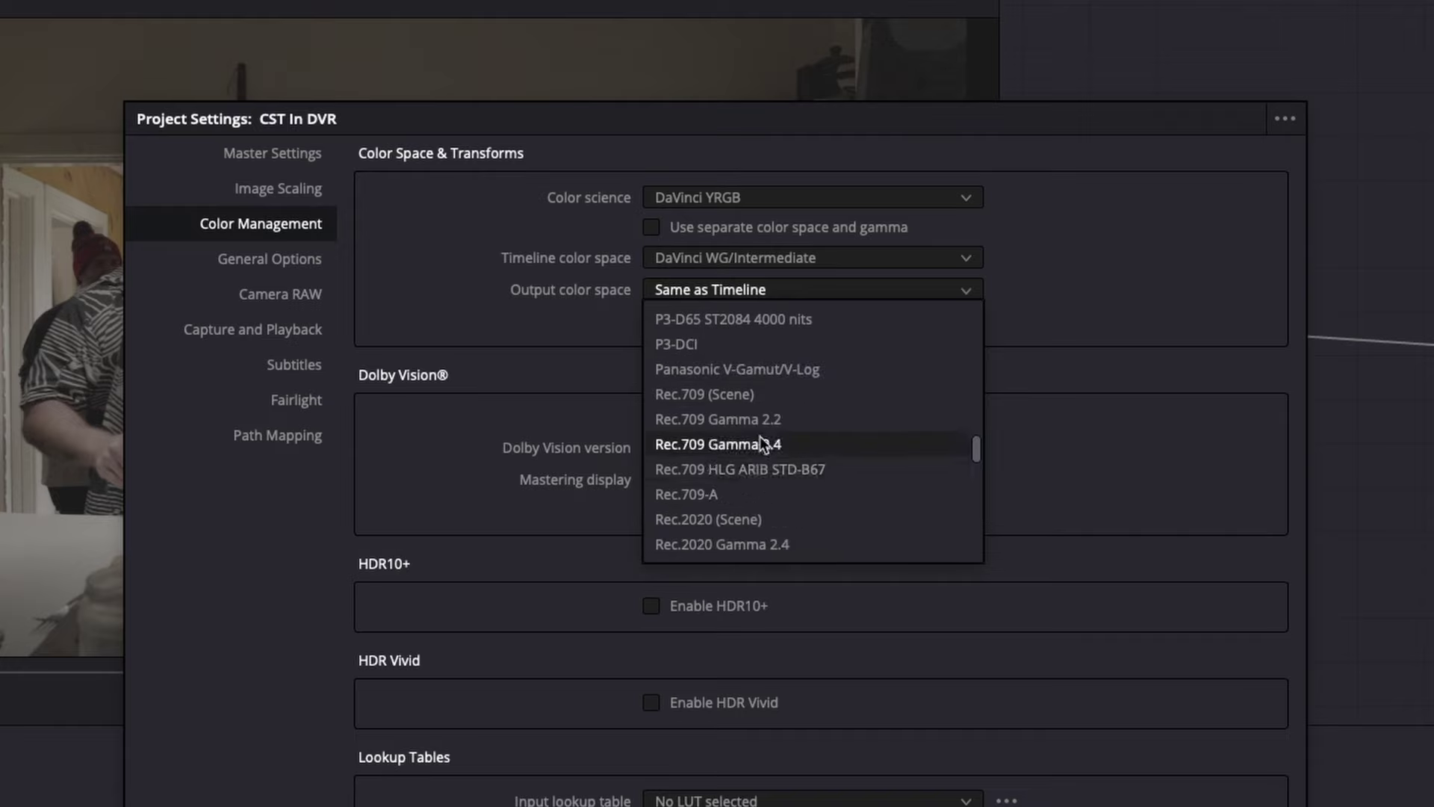
pyautogui.click(762, 444)
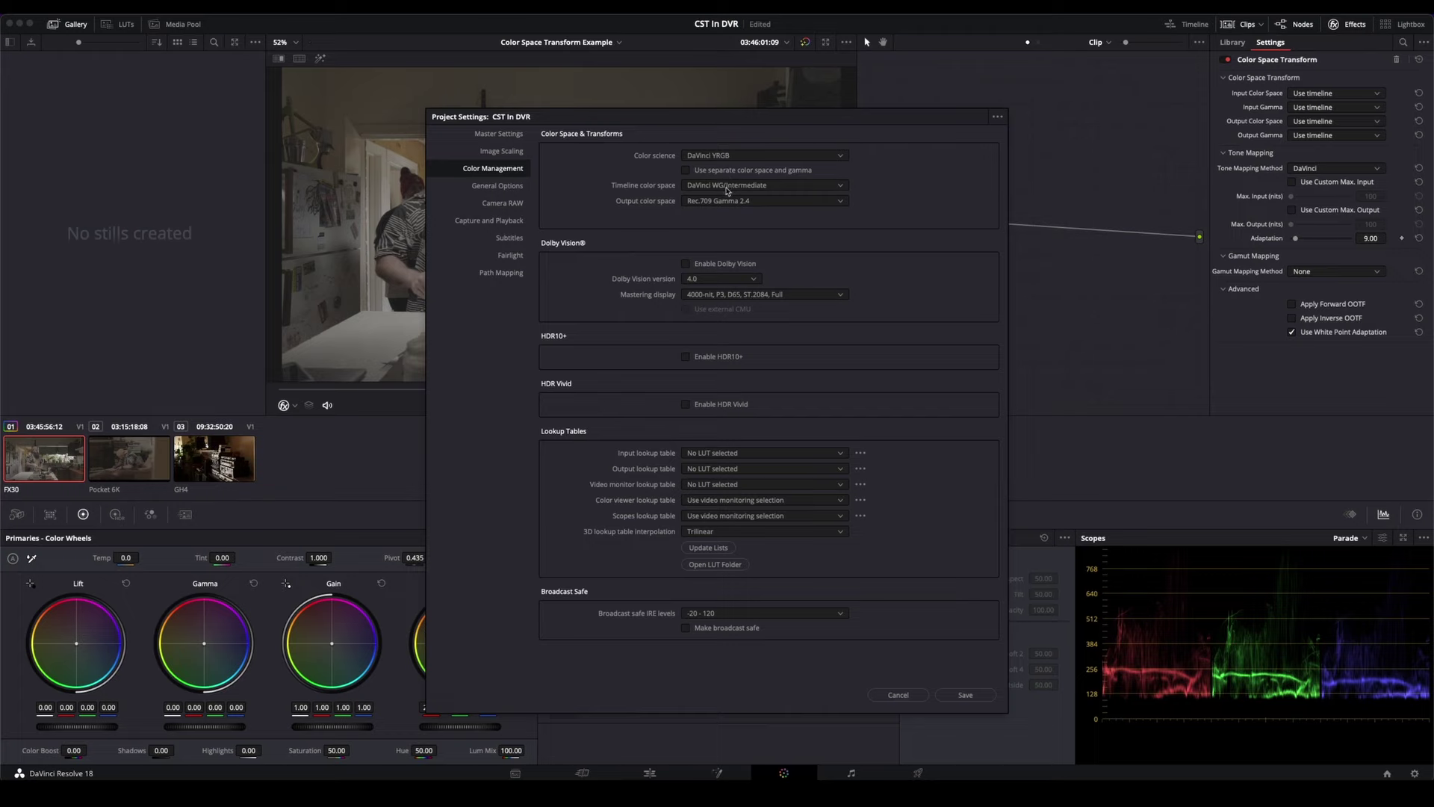
pyautogui.click(964, 697)
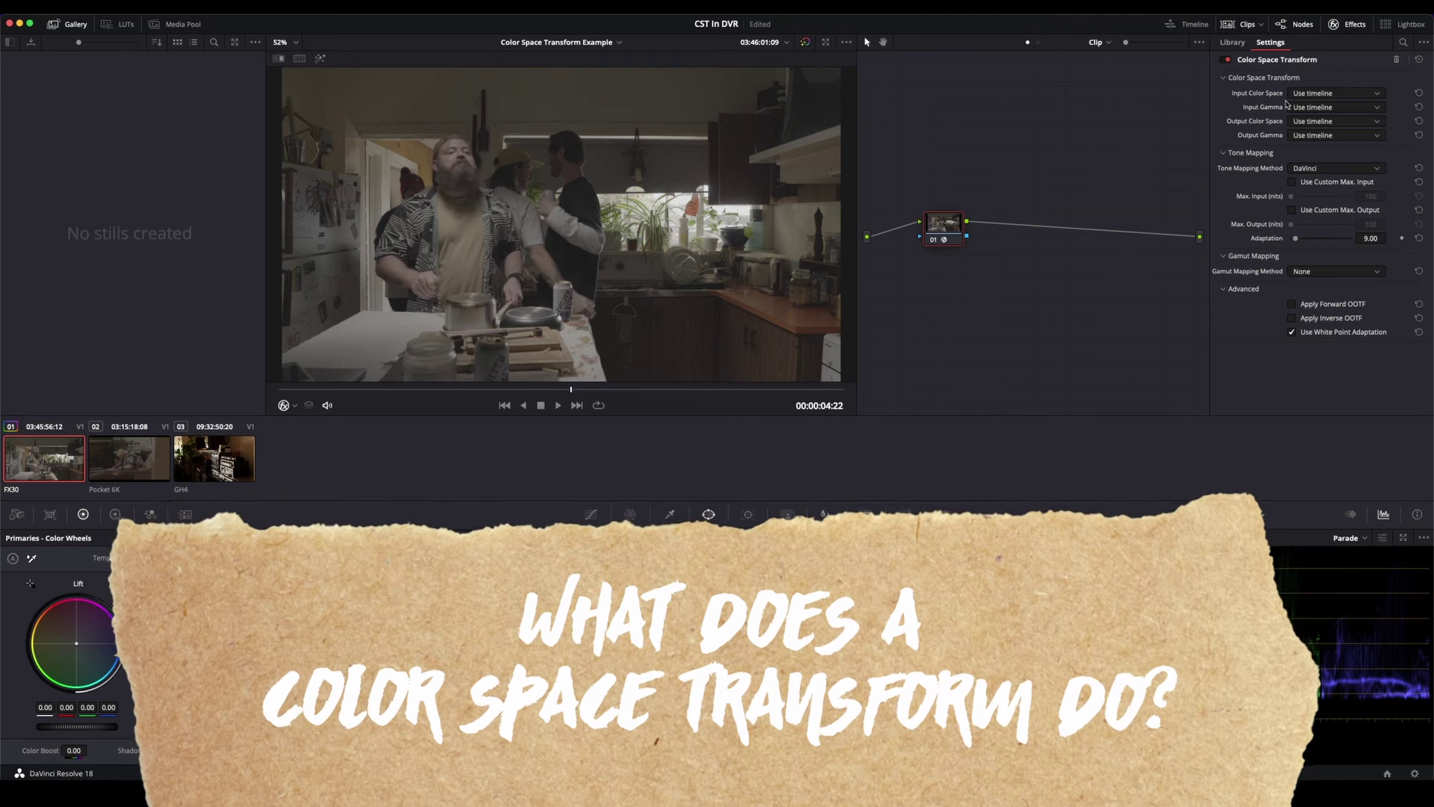
# - Set the FX30 clip's Color Space Transform input color space to Sony S-Gamut3.Cine and input gamma to Sony S-Log3
pyautogui.click(1318, 94)
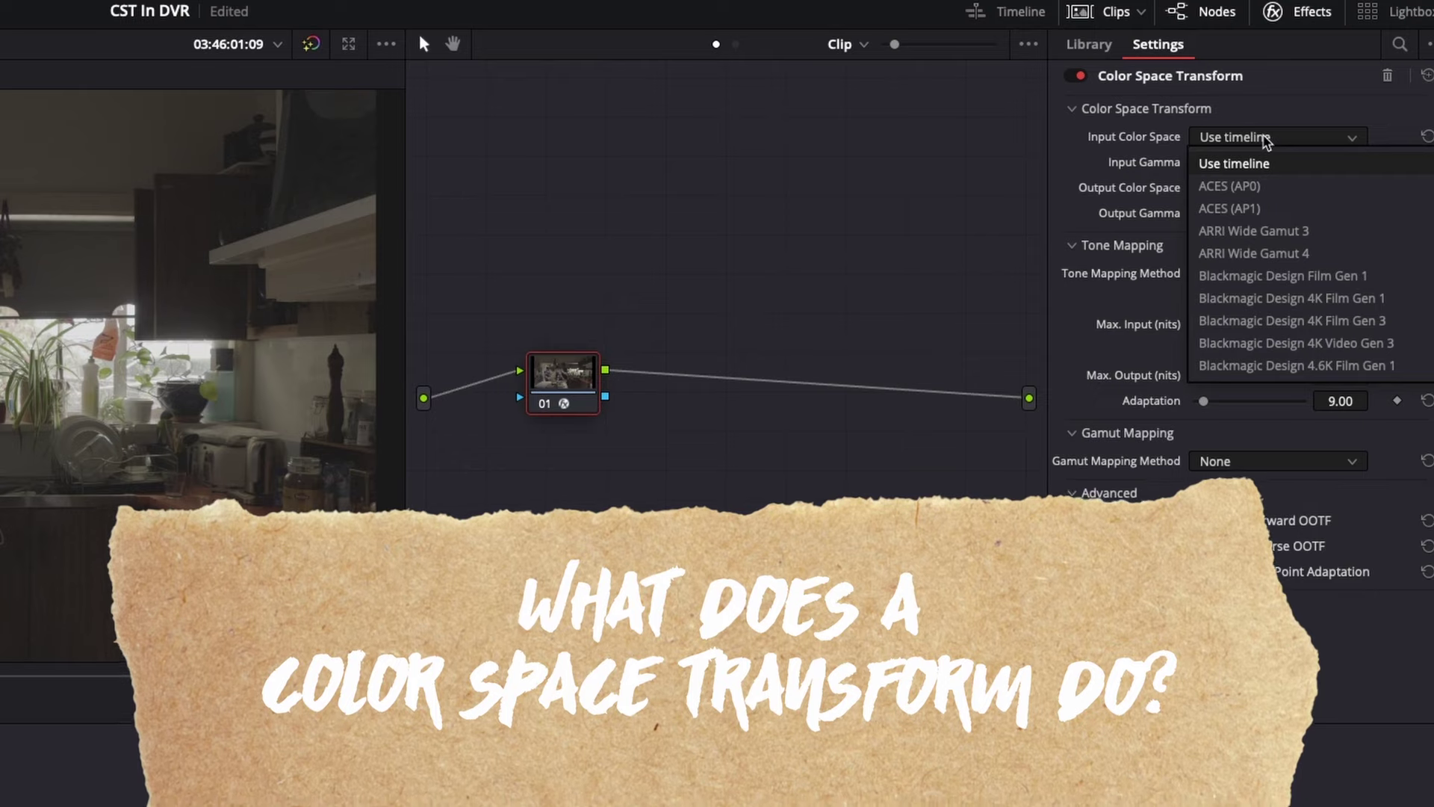
pyautogui.scroll(-10, 1266, 142)
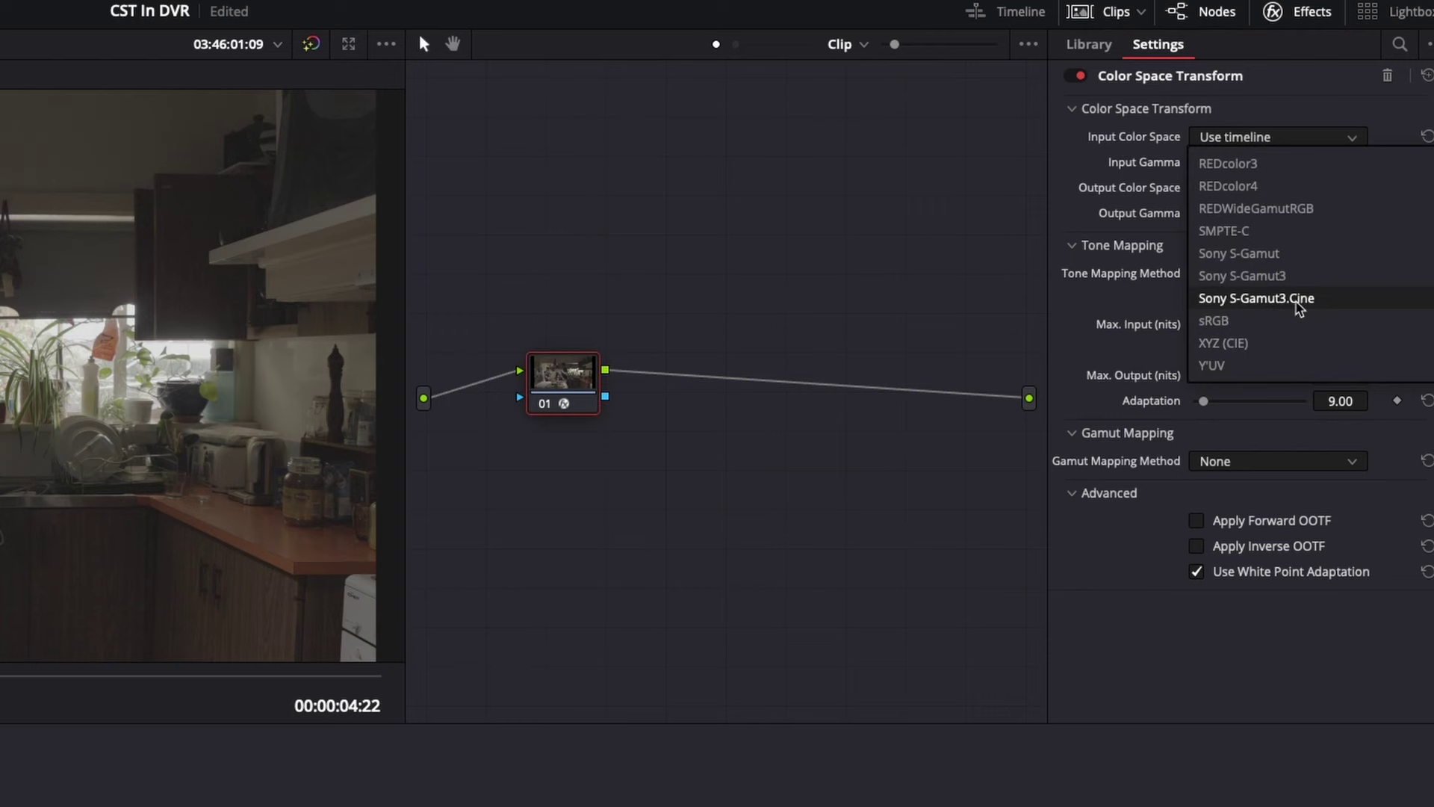
pyautogui.click(1299, 306)
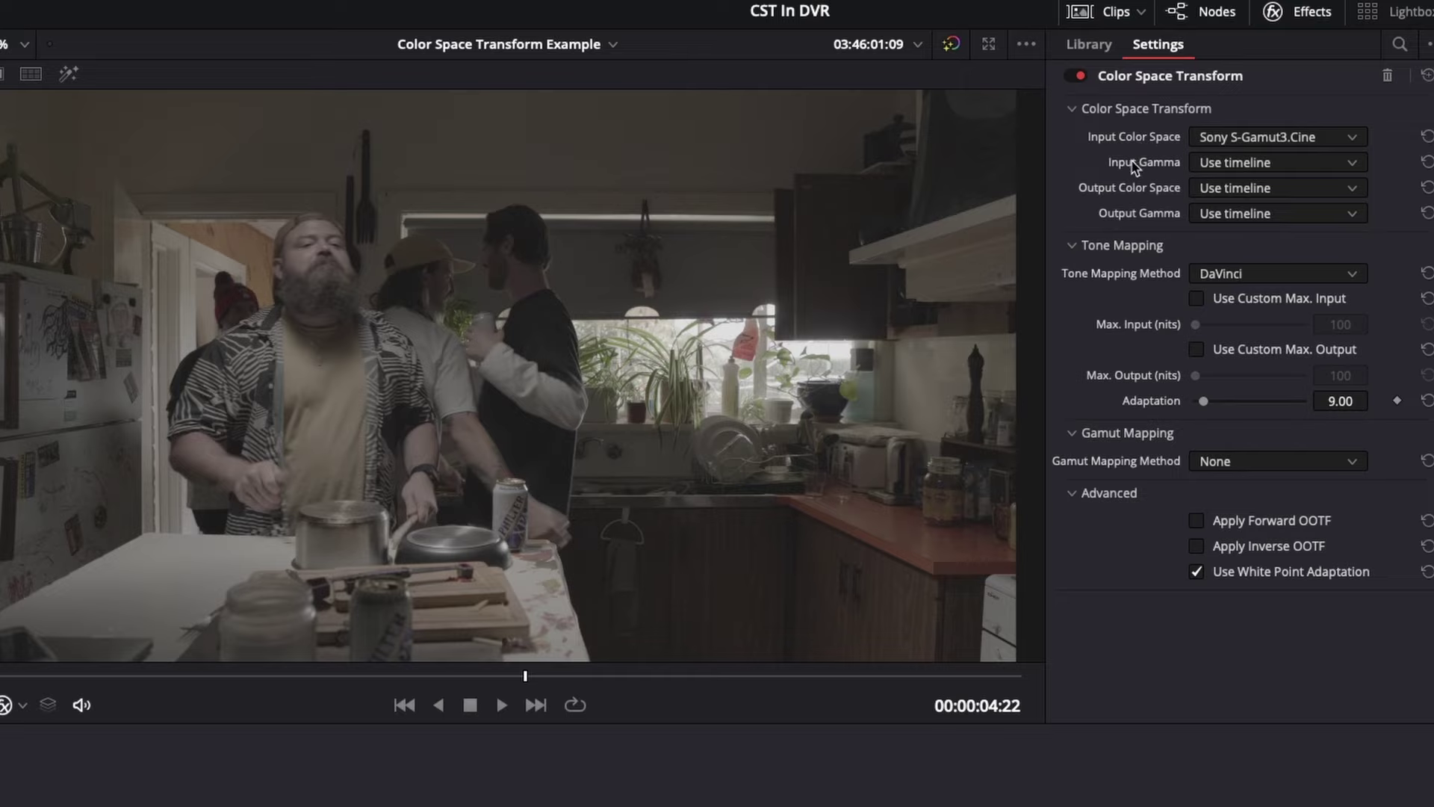
pyautogui.click(1310, 109)
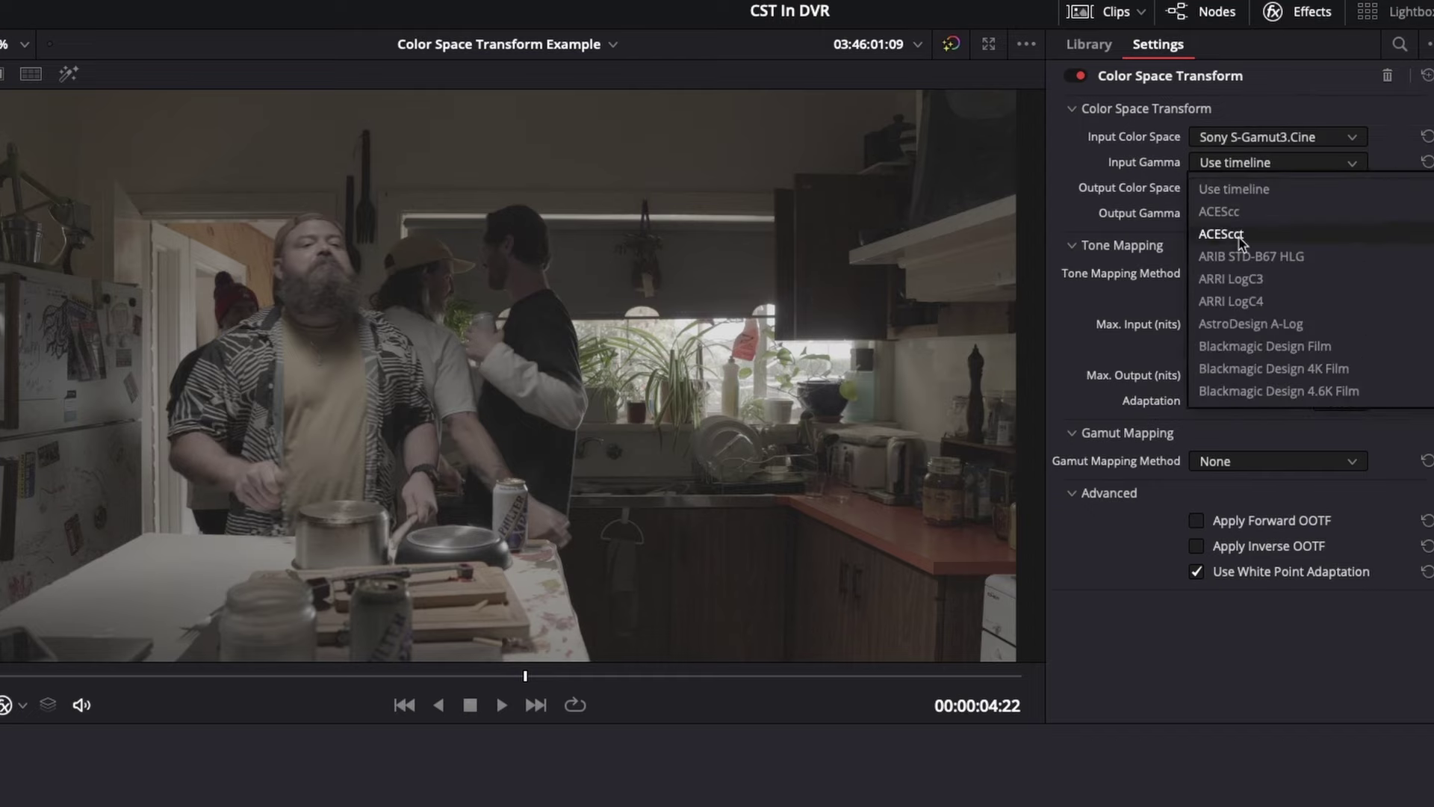
pyautogui.scroll(-12, 1236, 213)
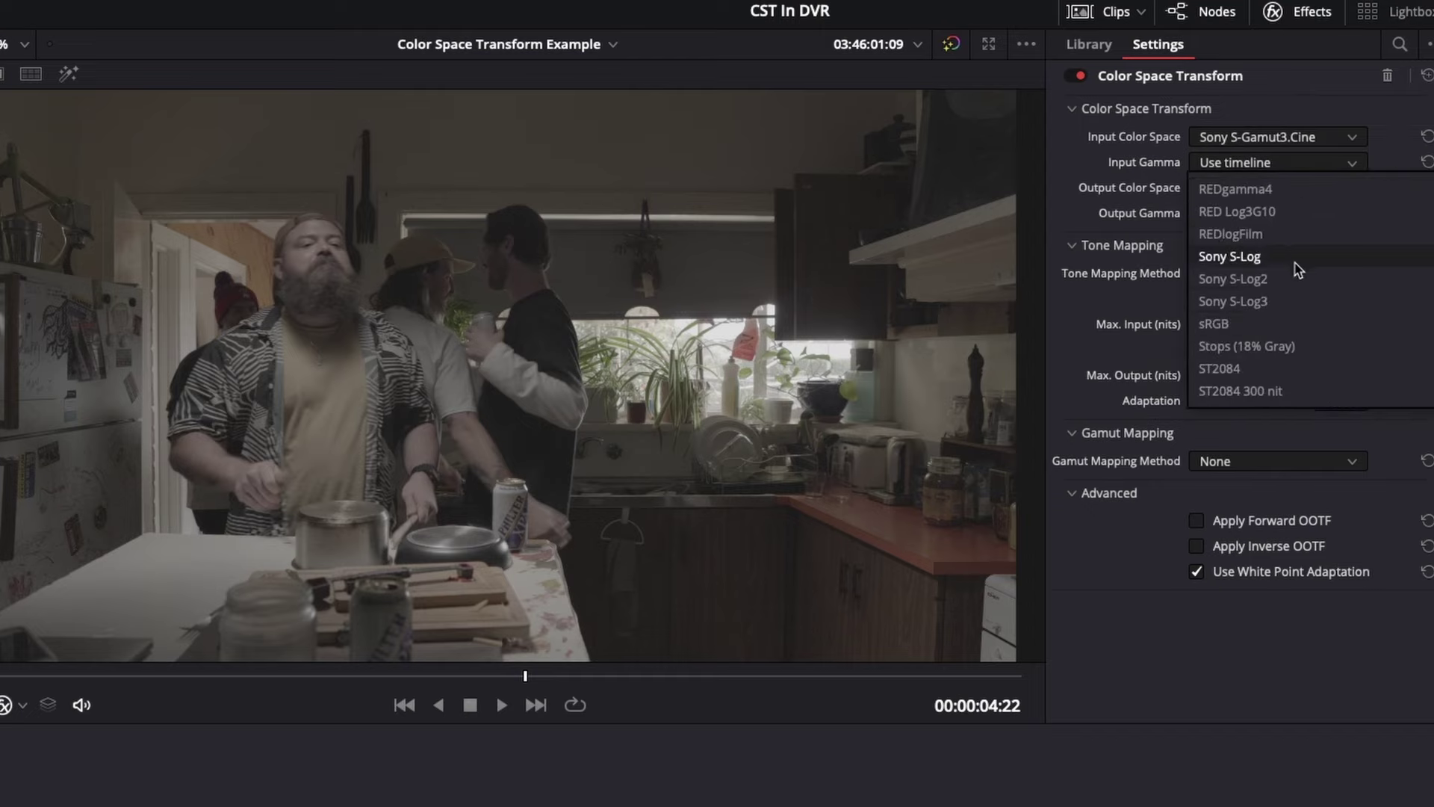
pyautogui.click(1279, 300)
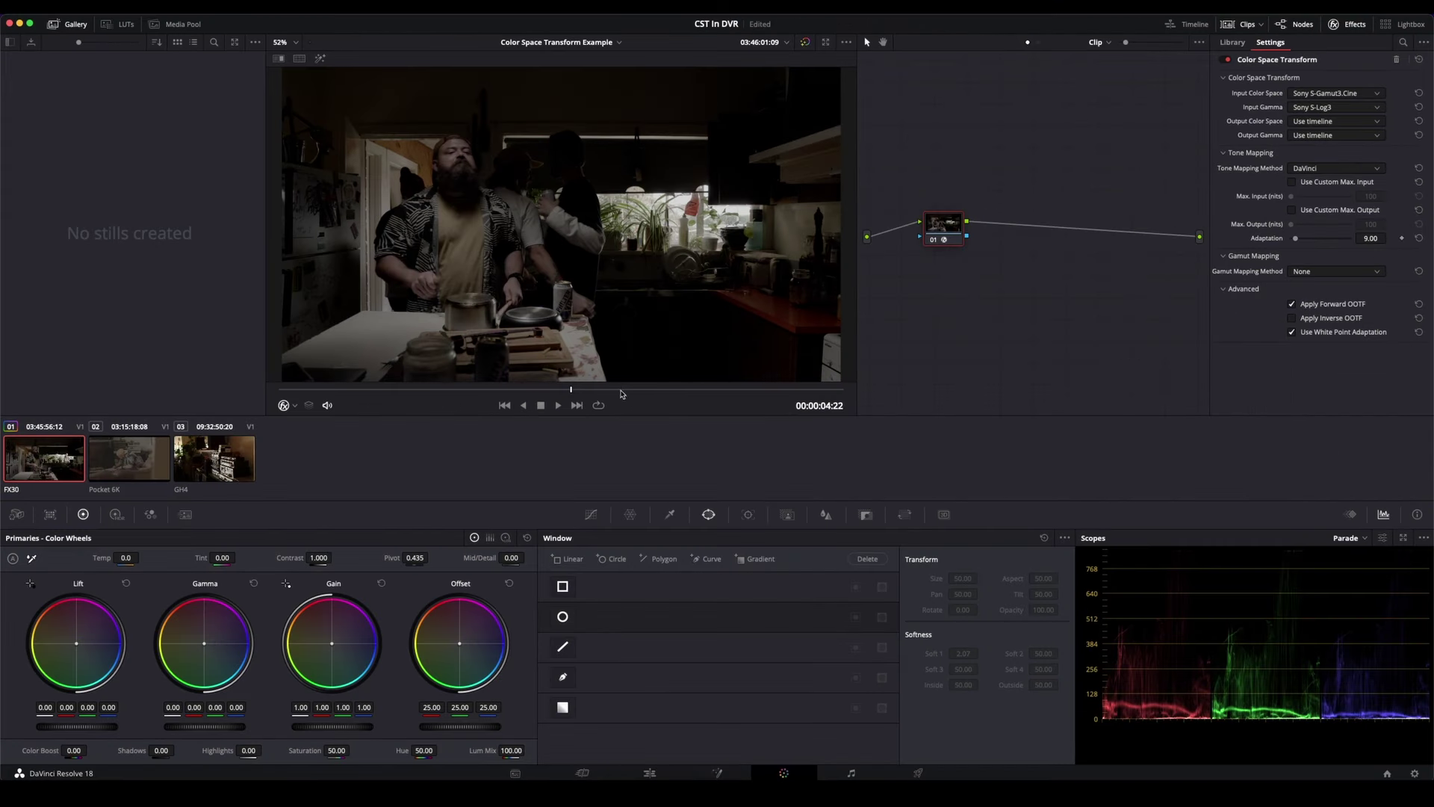
# - Move the FX30 clip's playhead to 03:46:02:10 and set the transform's output color space to Rec.709 and output gamma to Gamma 2.4
pyautogui.click(632, 389)
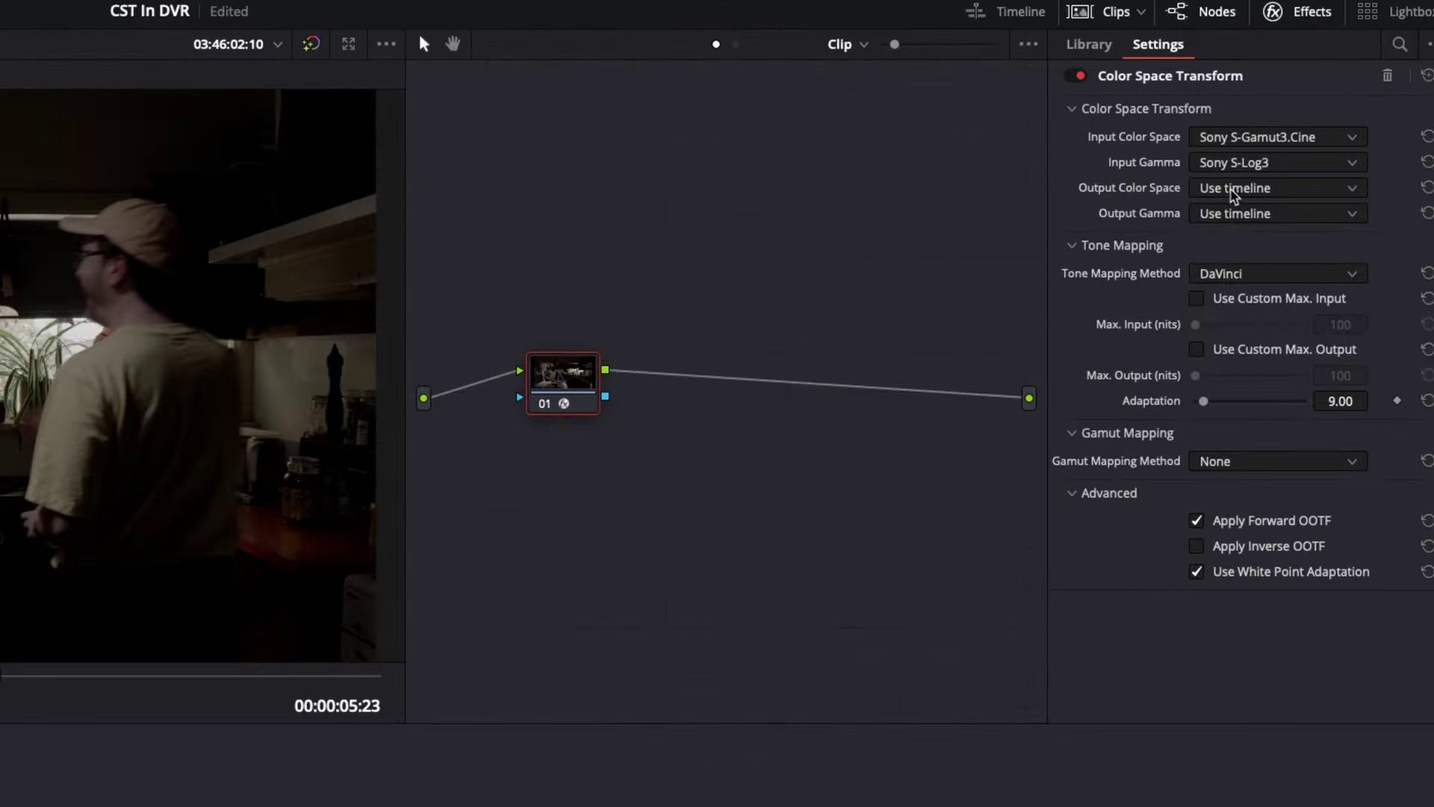
pyautogui.click(1312, 123)
pyautogui.scroll(-5, 1330, 190)
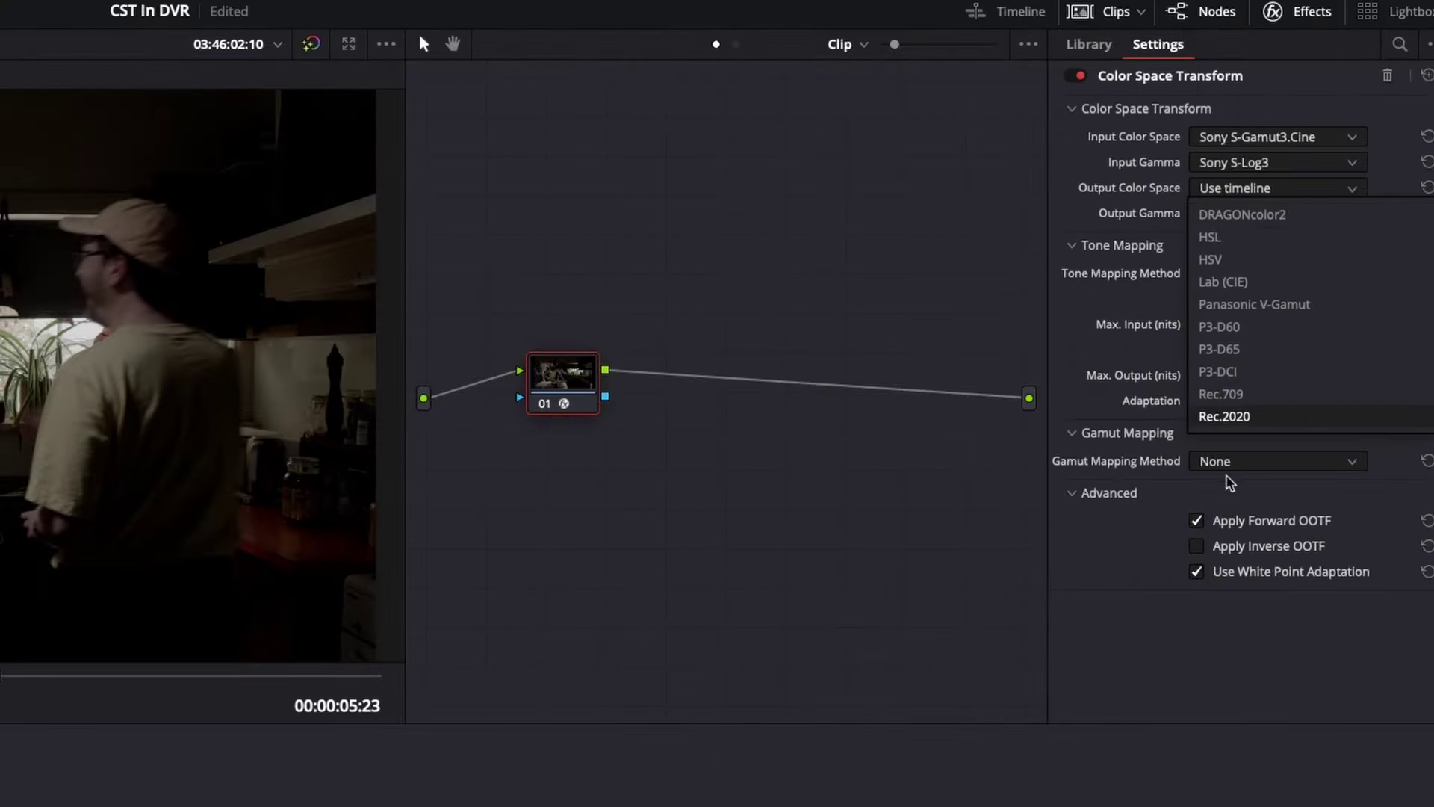
pyautogui.click(1280, 324)
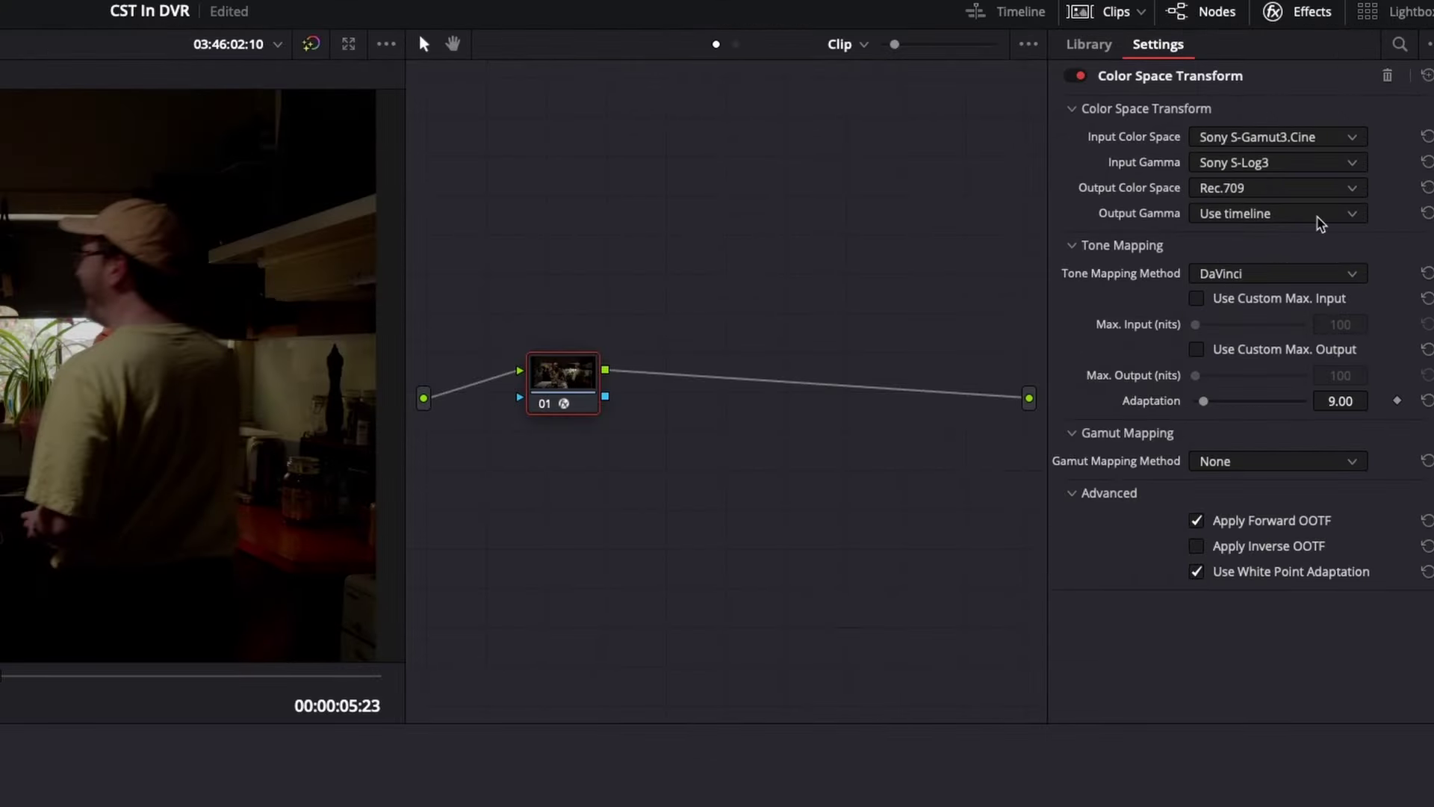
pyautogui.click(1318, 217)
pyautogui.scroll(-8, 1270, 314)
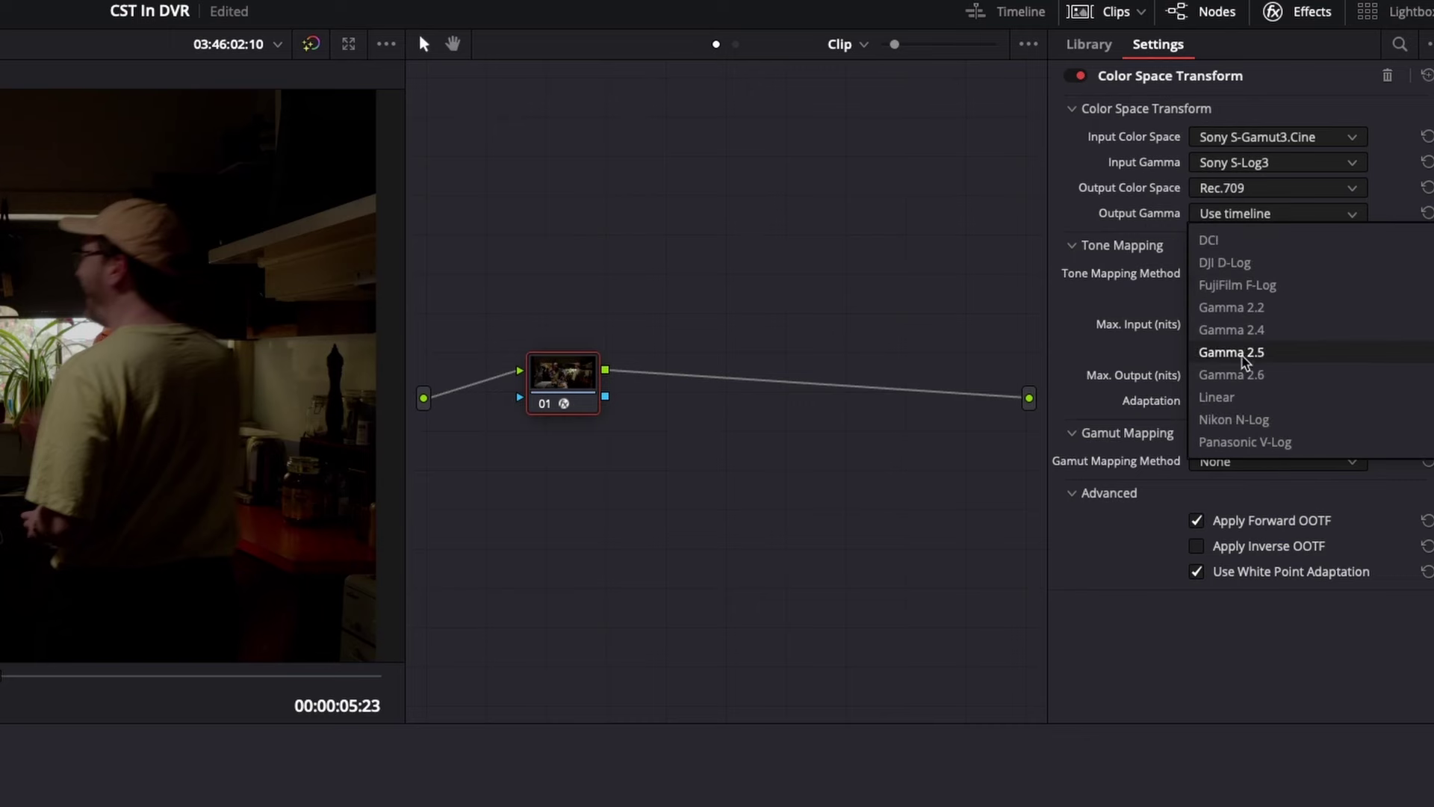
pyautogui.click(1275, 328)
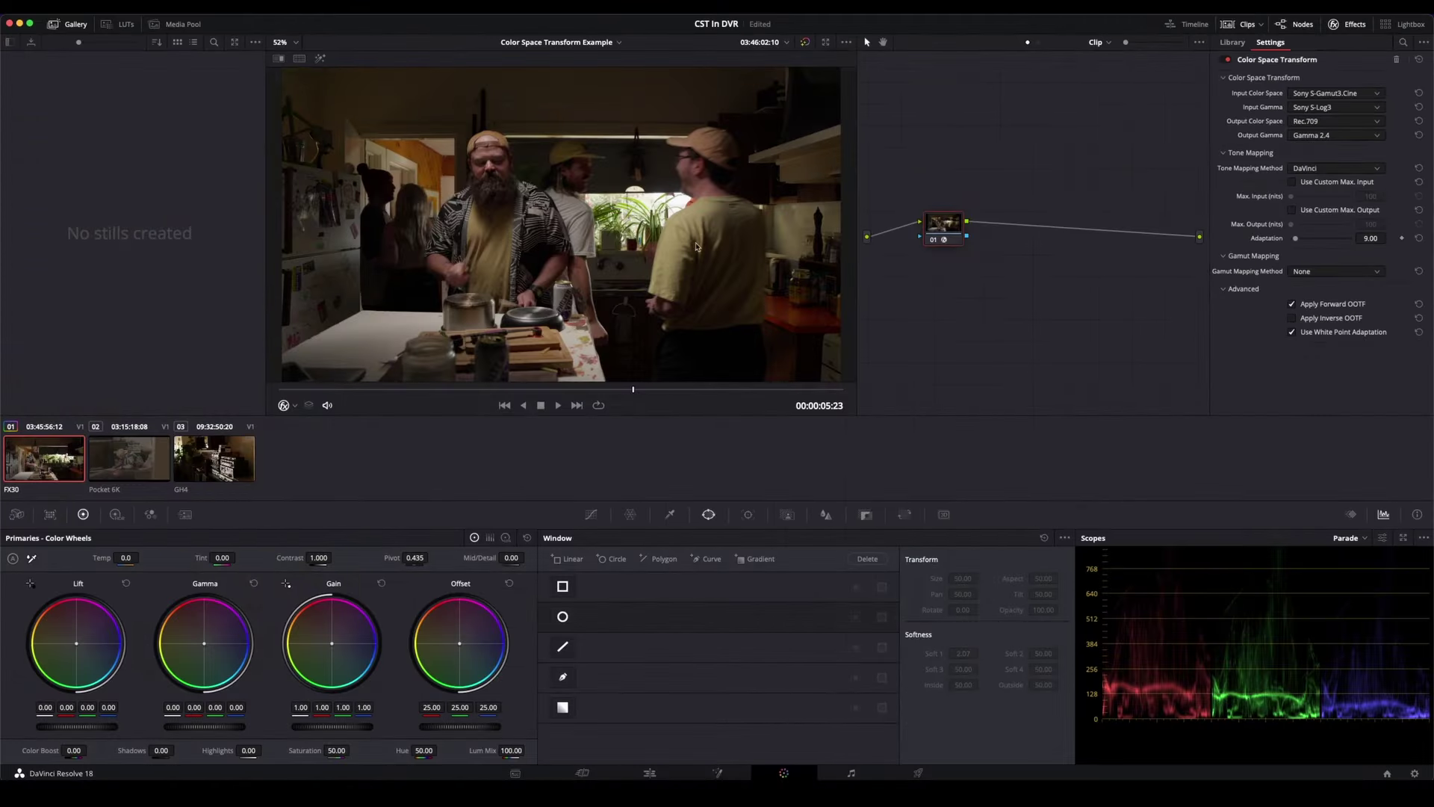
# - Reposition node 01 slightly in the graph and grab a still of the transformed FX30 frame
pyautogui.moveTo(951, 231); pyautogui.dragTo(970, 230)
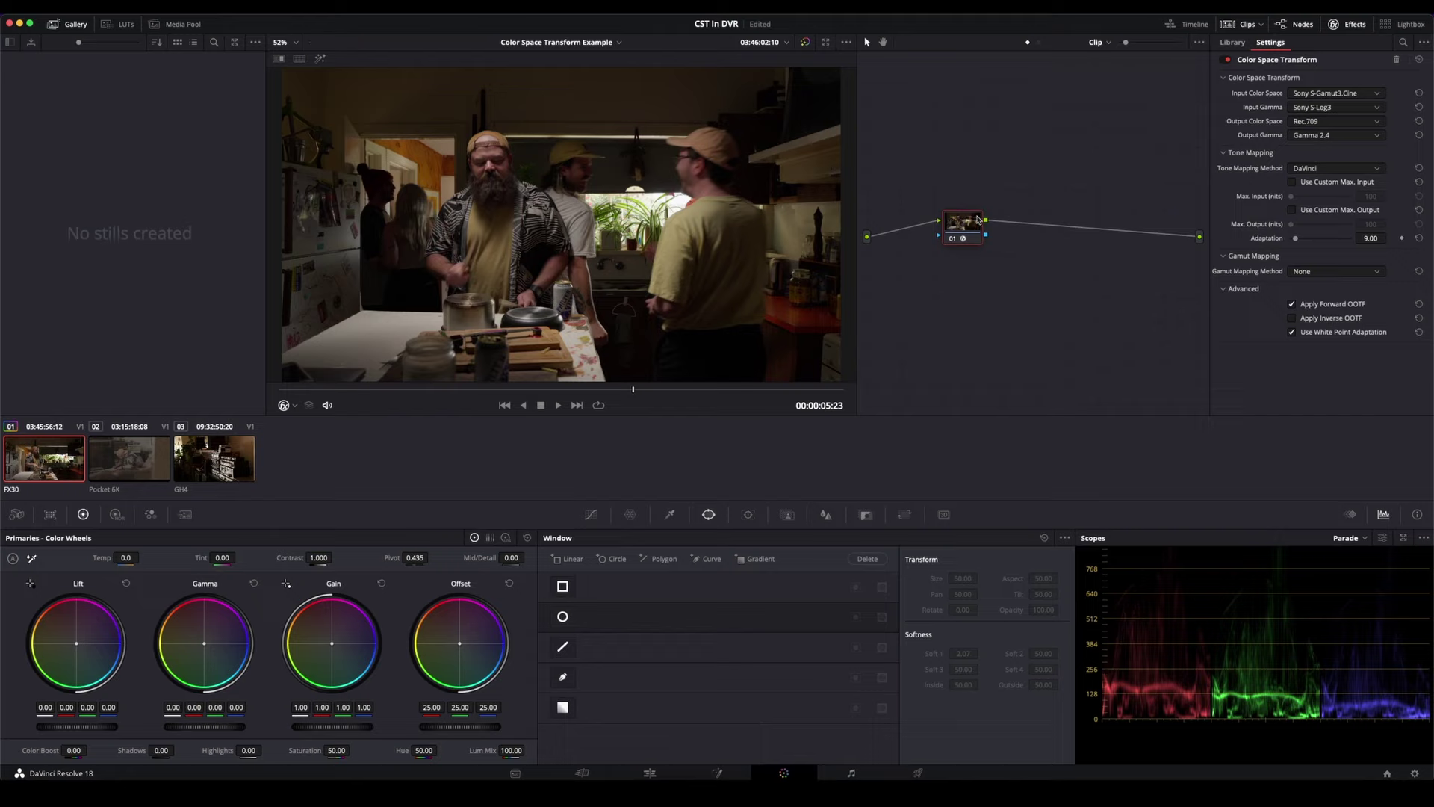
pyautogui.moveTo(958, 224); pyautogui.dragTo(962, 220)
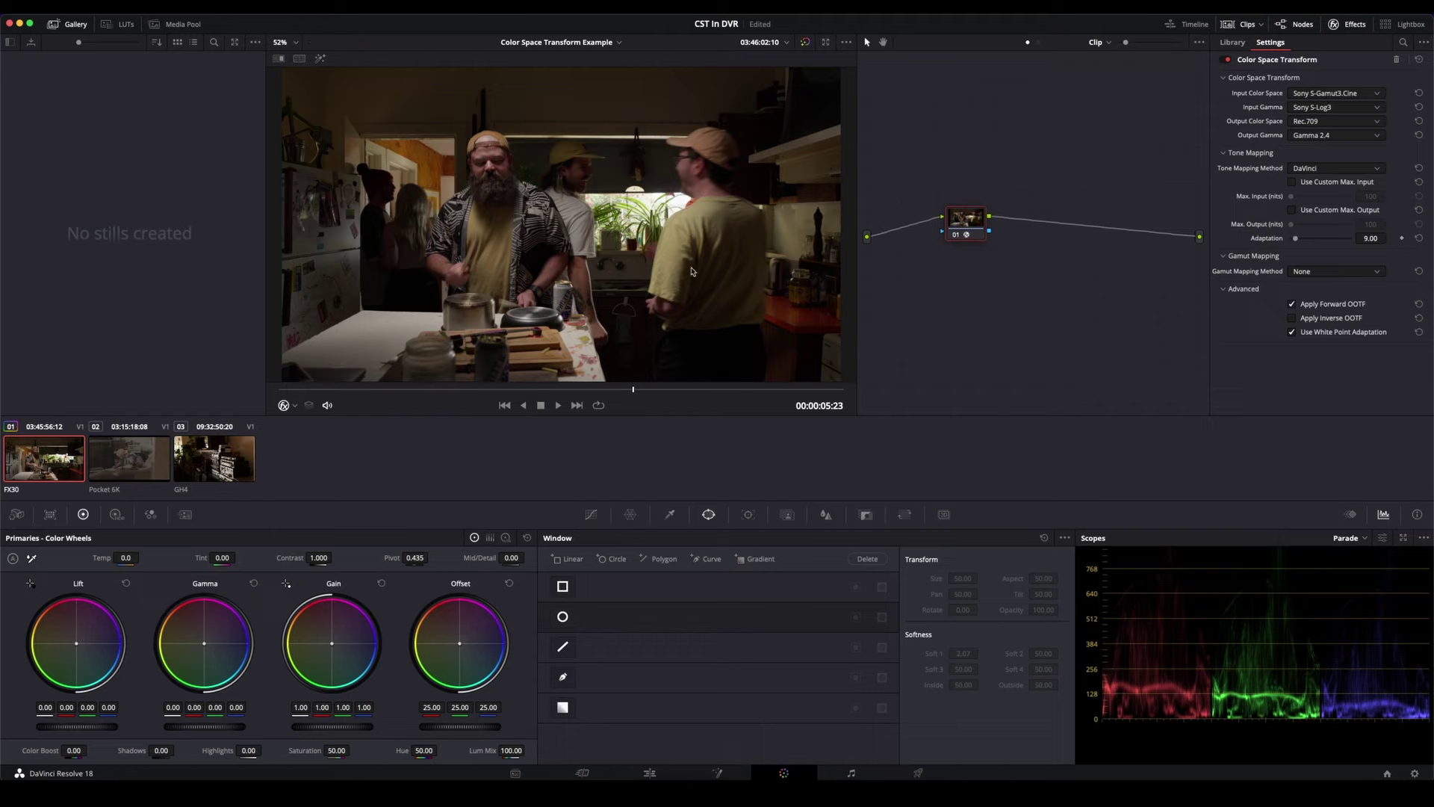
pyautogui.rightClick(619, 140)
pyautogui.click(659, 145)
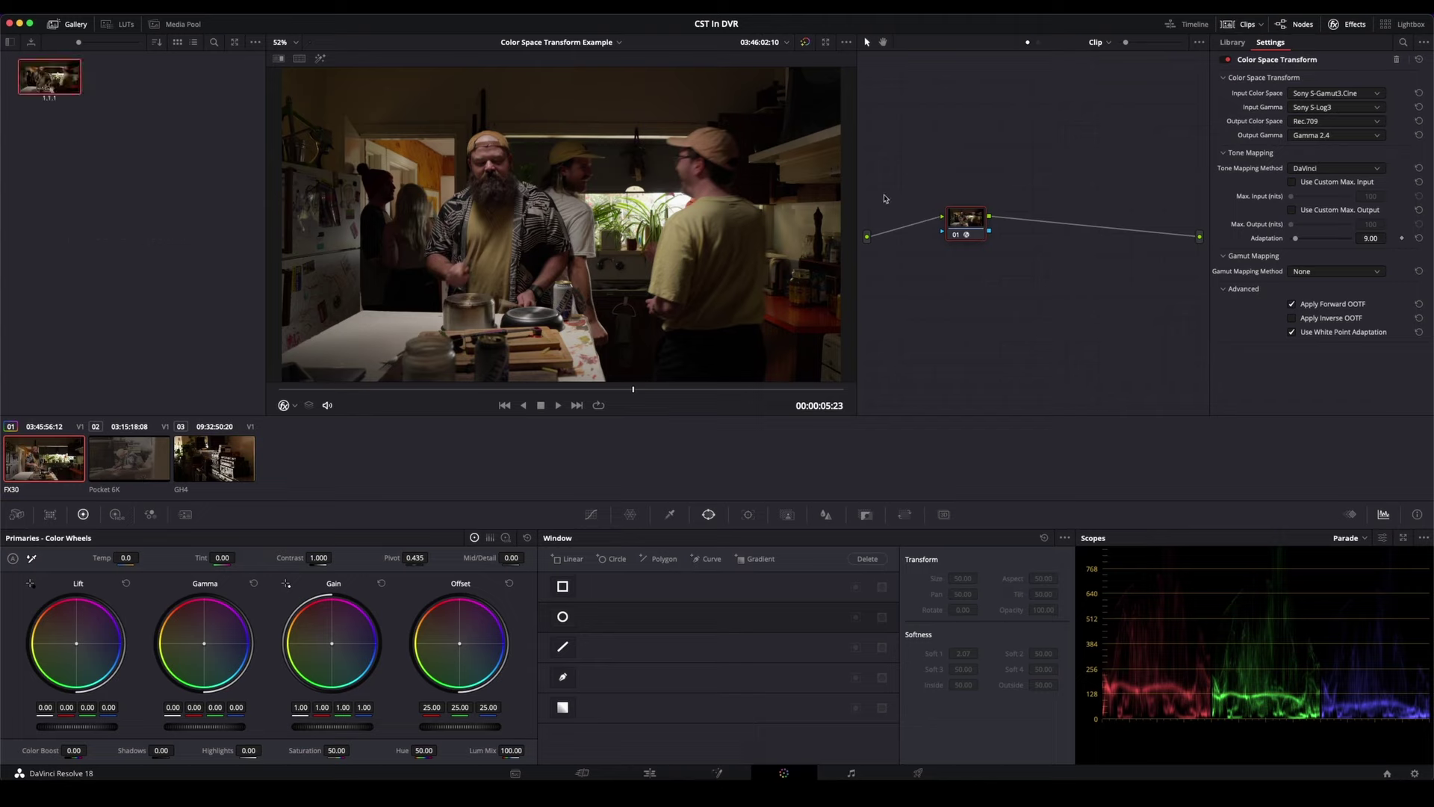
# - Apply the grade from the FX30 still in the gallery to the Pocket 6K clip
pyautogui.click(140, 468)
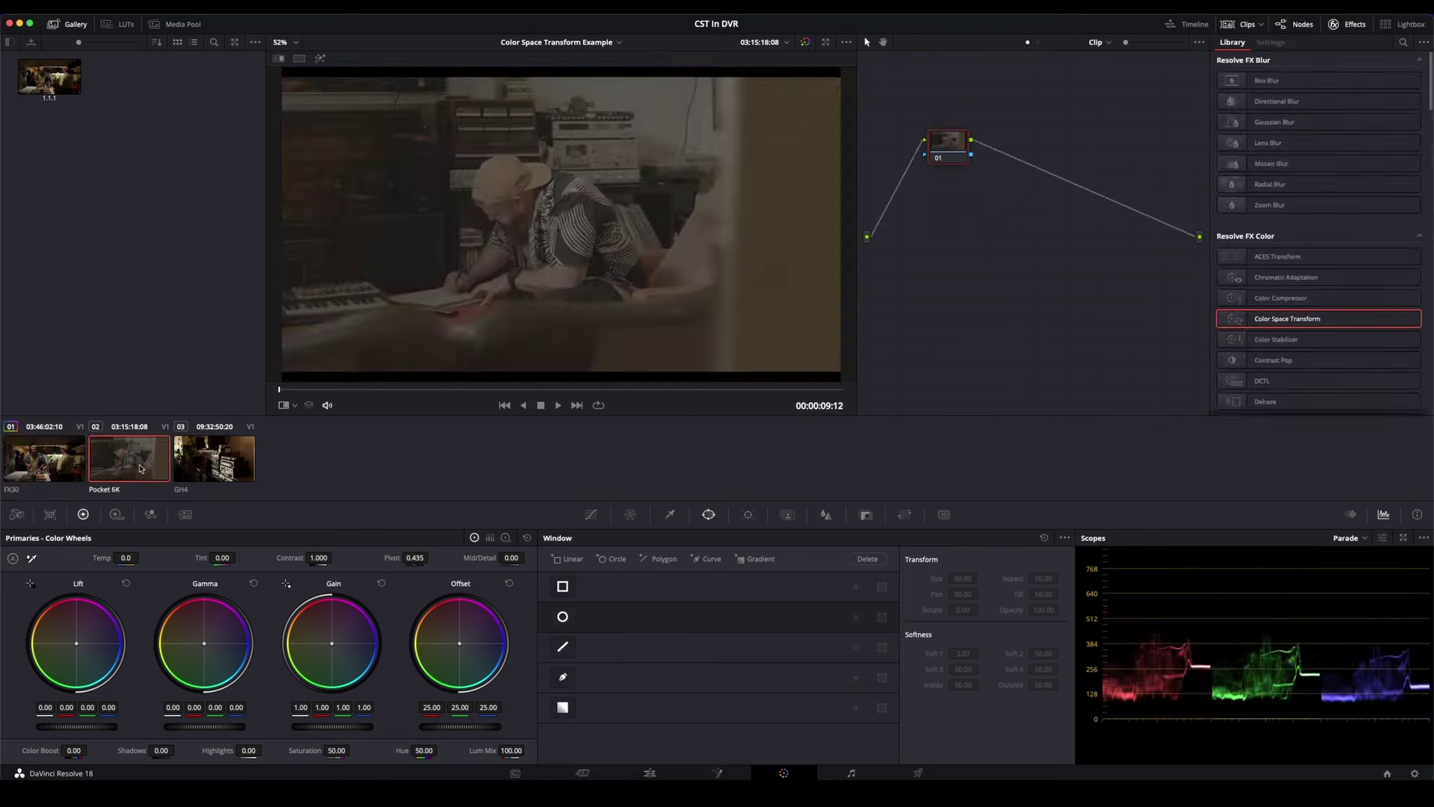
pyautogui.rightClick(64, 69)
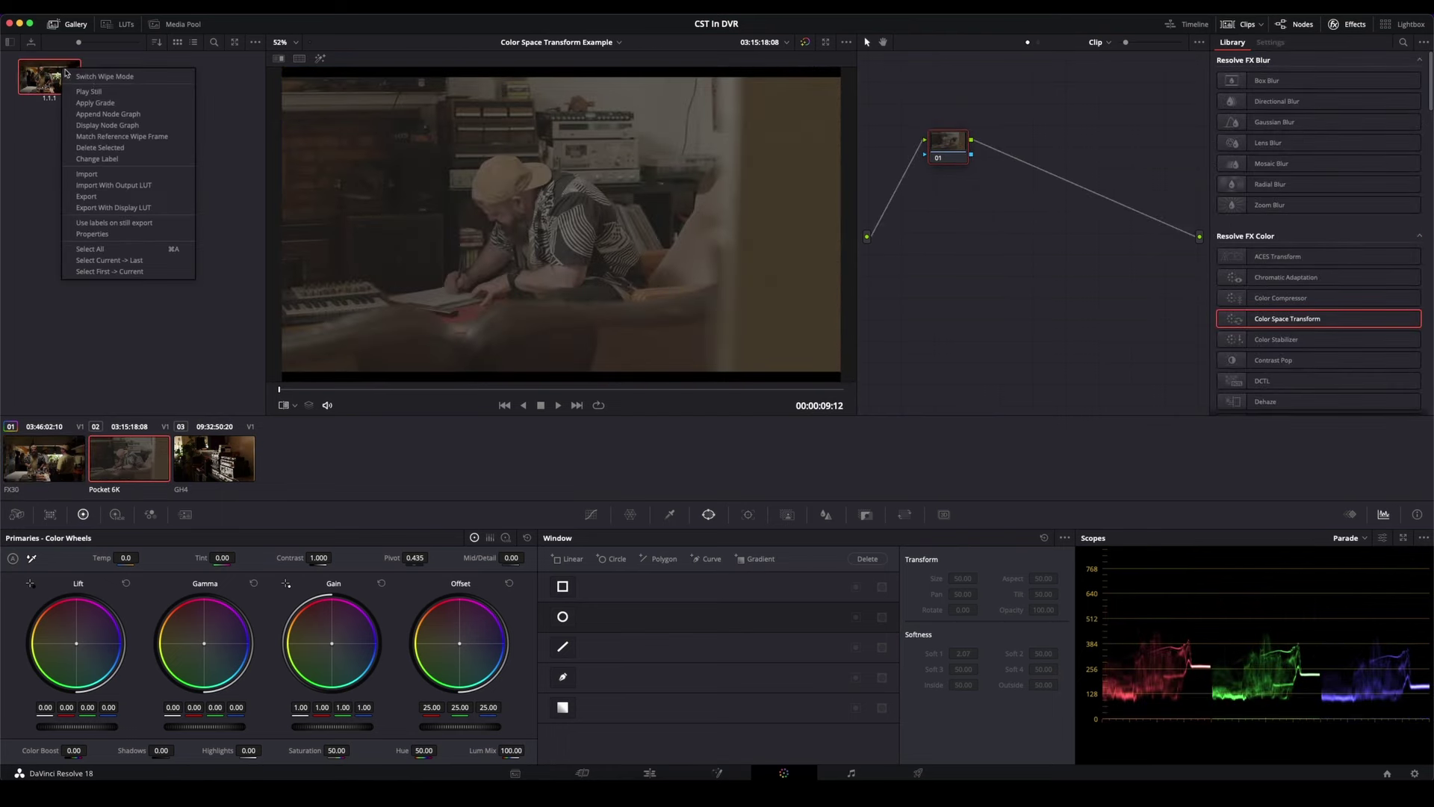
pyautogui.click(109, 105)
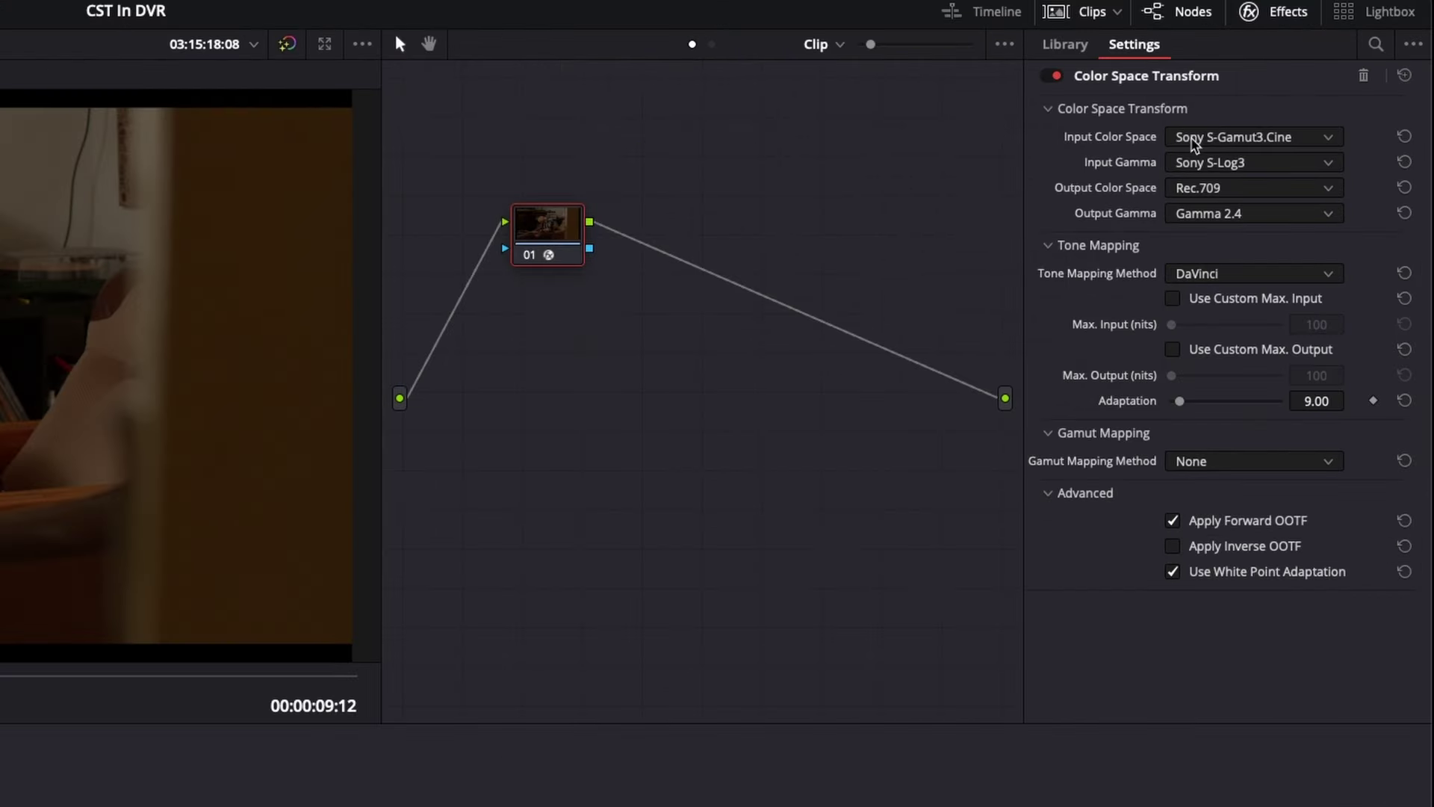
# - Set the Pocket 6K transform's input color space to Blackmagic Design Pocket 4K Film Gen 4 and input gamma to Blackmagic Design Pocket 6K Film Gen 4
pyautogui.click(1193, 142)
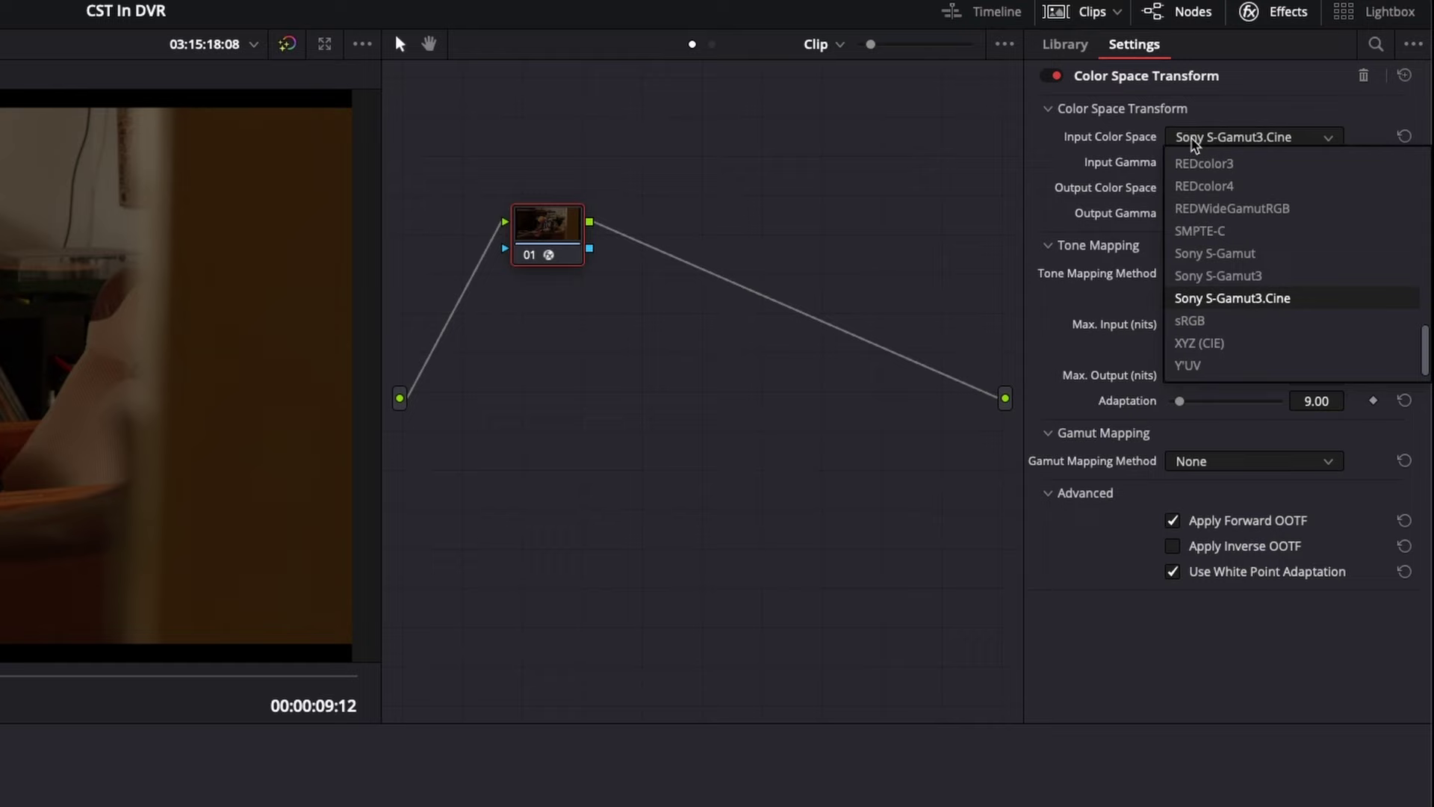
pyautogui.scroll(15, 1233, 187)
pyautogui.scroll(-2, 1313, 269)
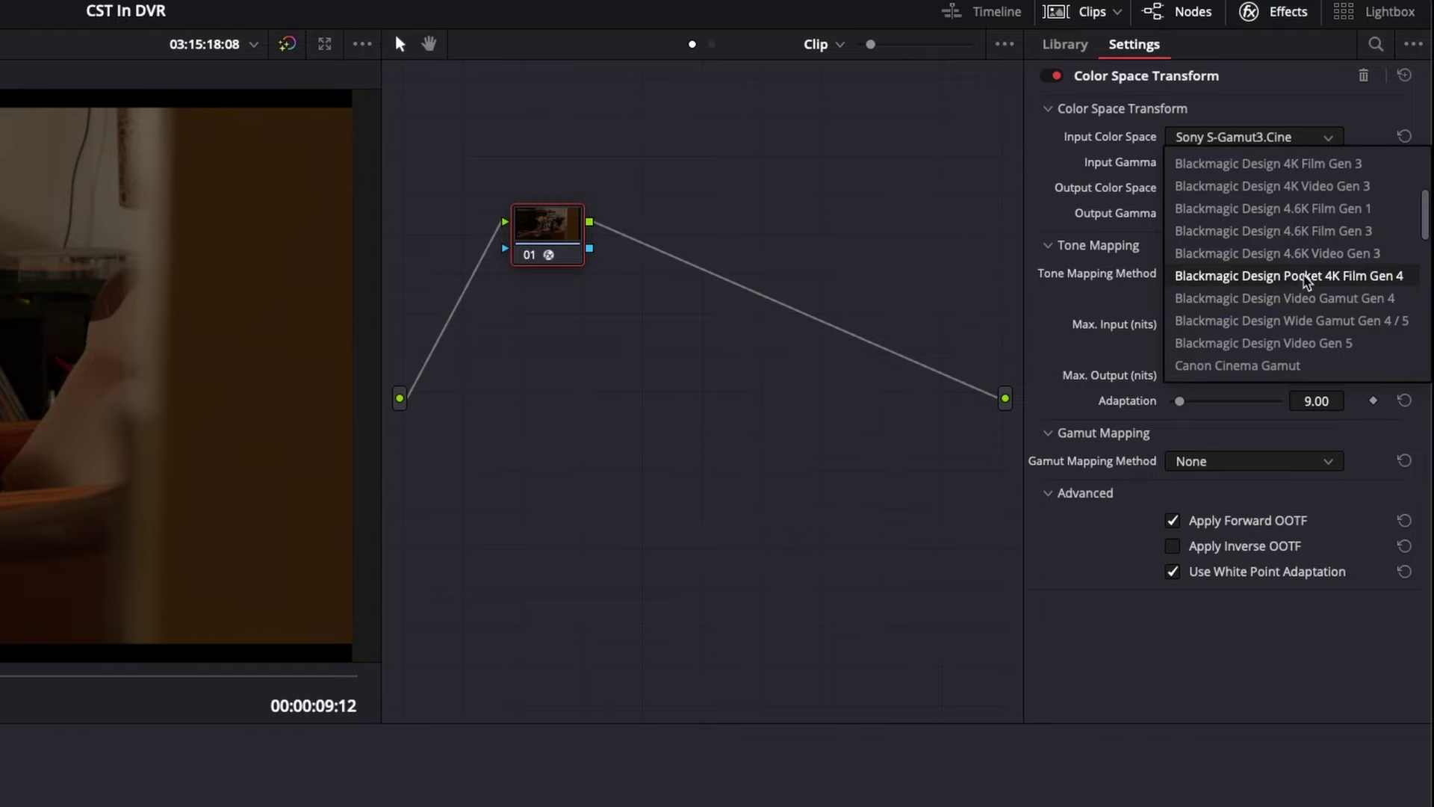
pyautogui.click(1306, 279)
pyautogui.click(1219, 165)
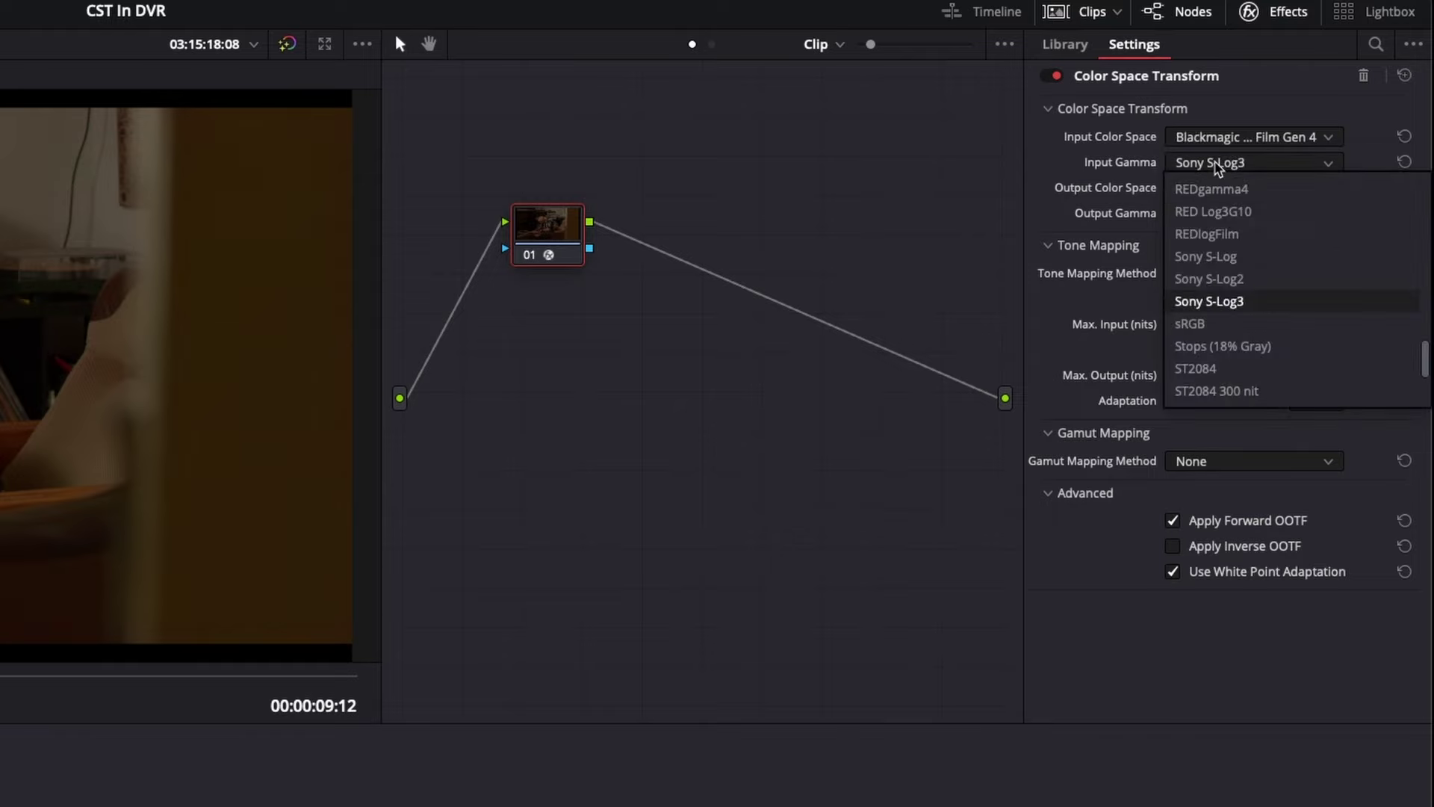
pyautogui.scroll(15, 1240, 280)
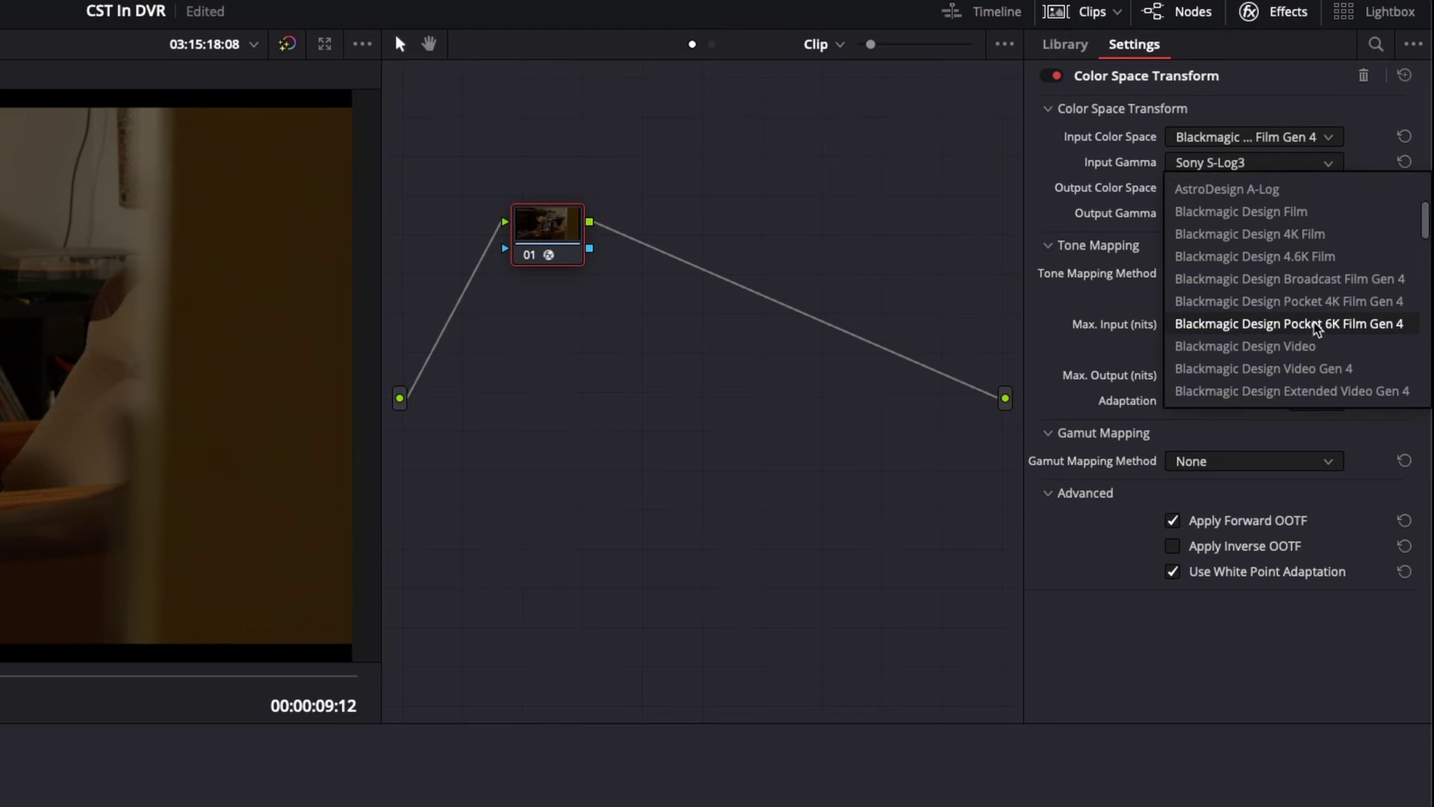
pyautogui.click(1316, 324)
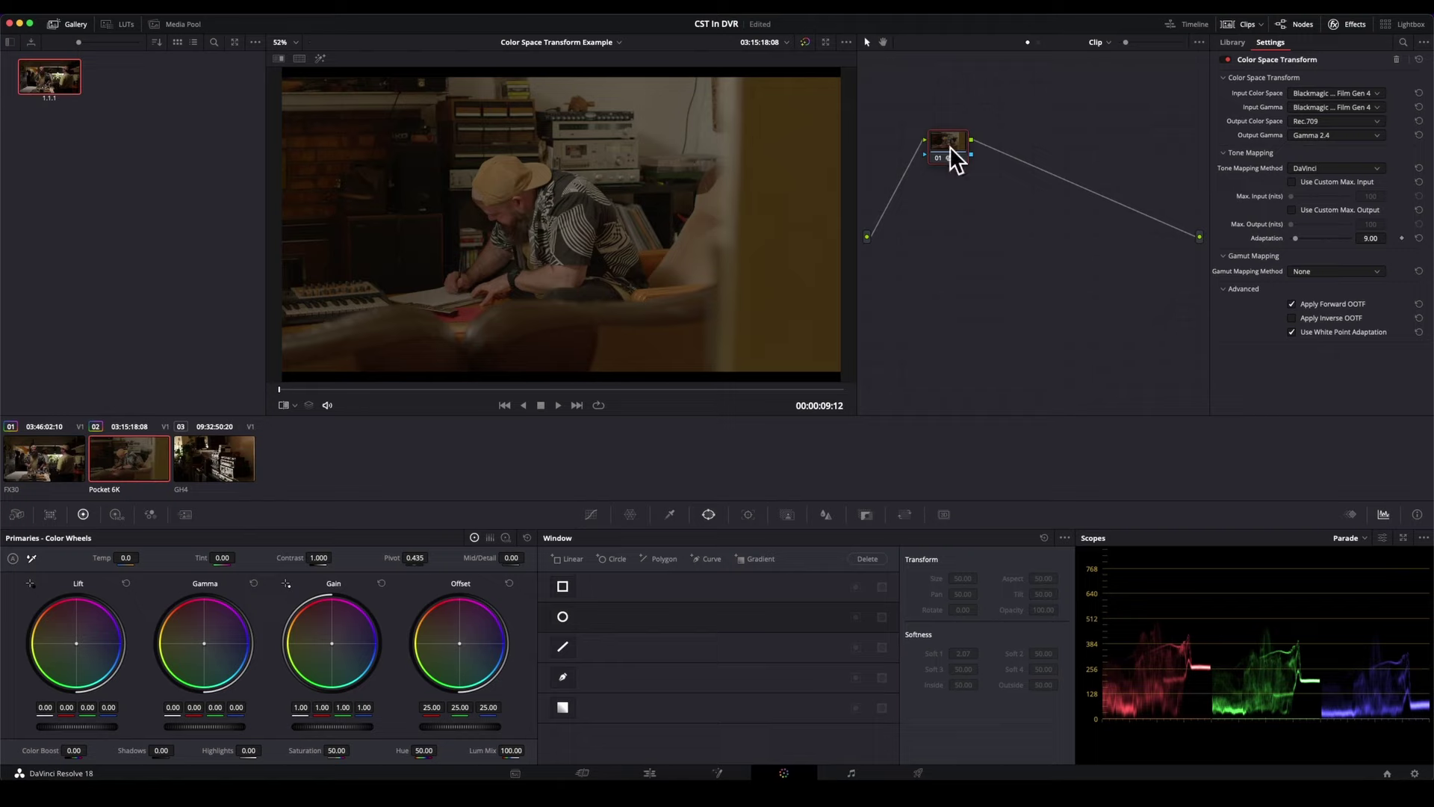
# - Move the Pocket 6K clip's playhead to 03:15:20:13 and reposition node 01 nearer the middle of the node graph
pyautogui.click(945, 157)
pyautogui.click(946, 156)
pyautogui.click(620, 389)
pyautogui.moveTo(943, 155); pyautogui.dragTo(1014, 200)
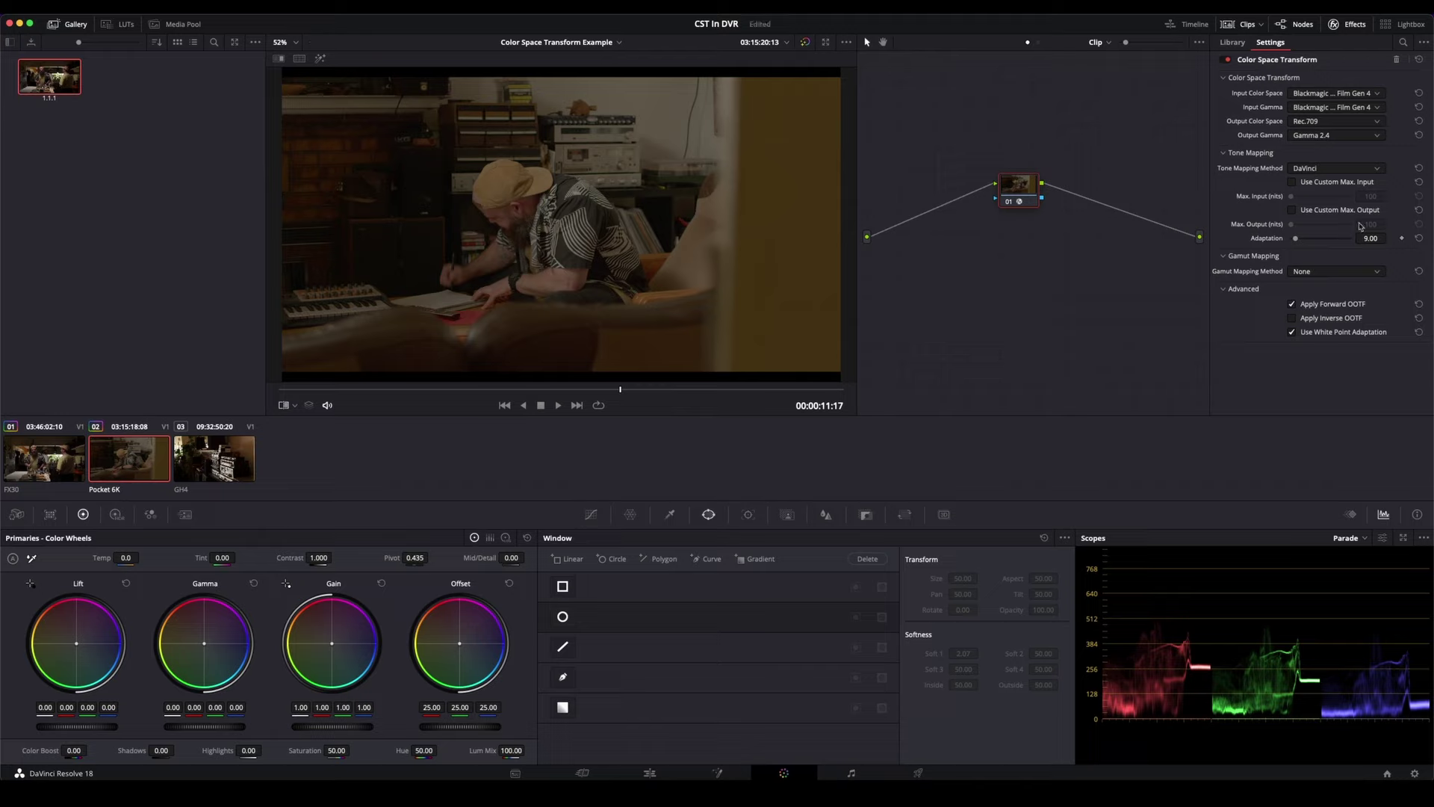
# - Add a serial node 02 after the Color Space Transform node and disable node 01
pyautogui.hotkey('alt', 's')
pyautogui.moveTo(1013, 193); pyautogui.dragTo(985, 199)
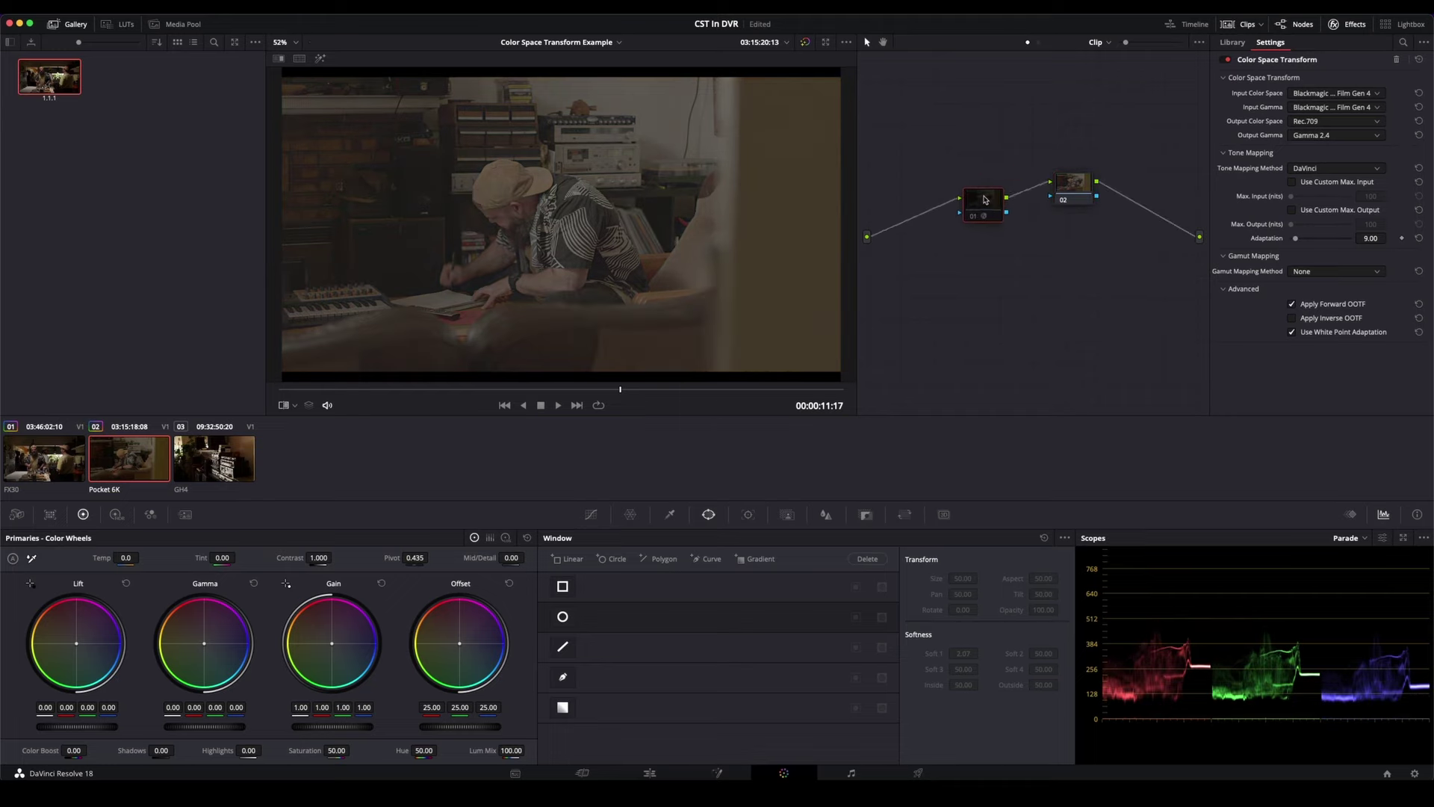
pyautogui.click(1075, 198)
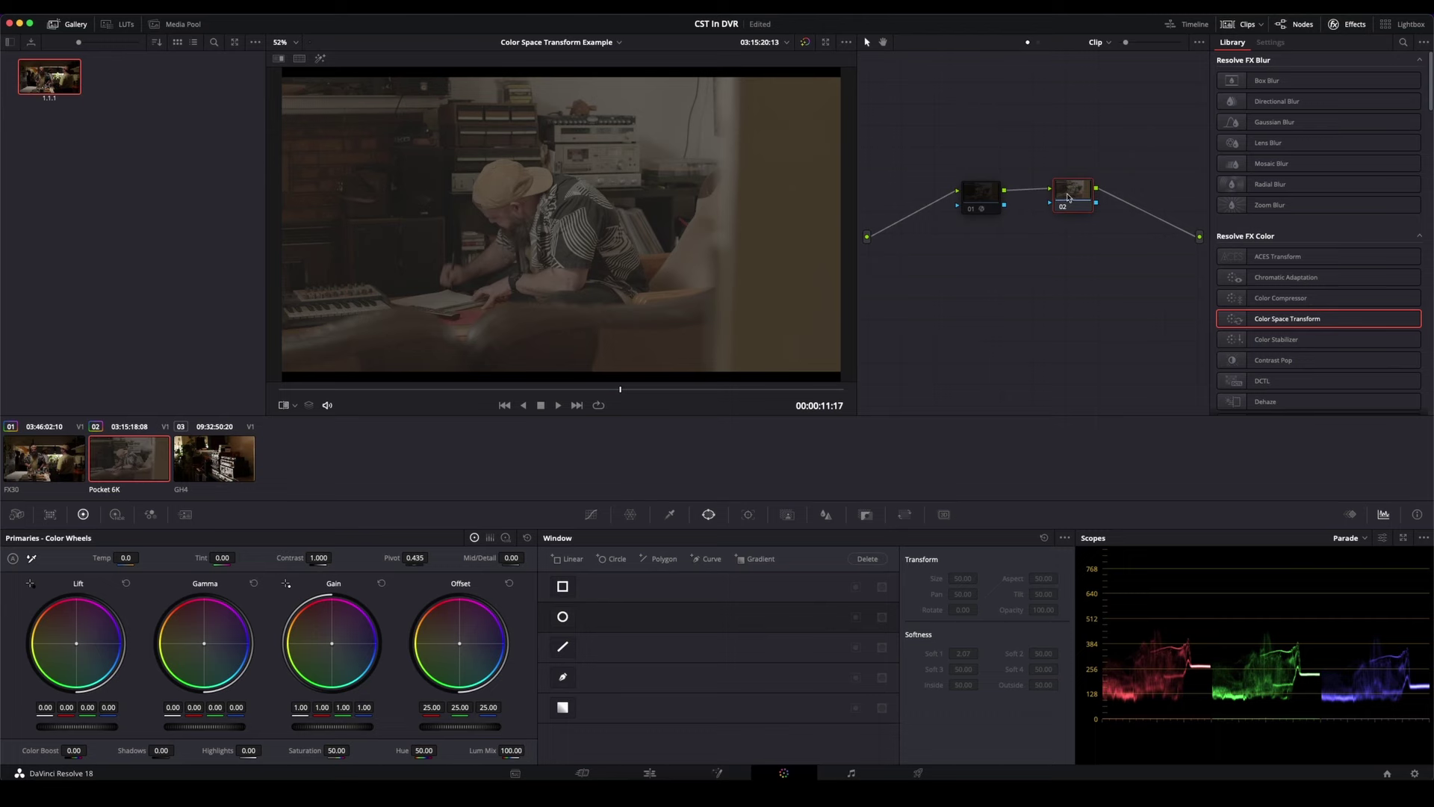
# - List the Blackmagic Design LUTs by name and apply the Blackmagic 4K Film to Rec709 LUT to node 02
pyautogui.click(131, 27)
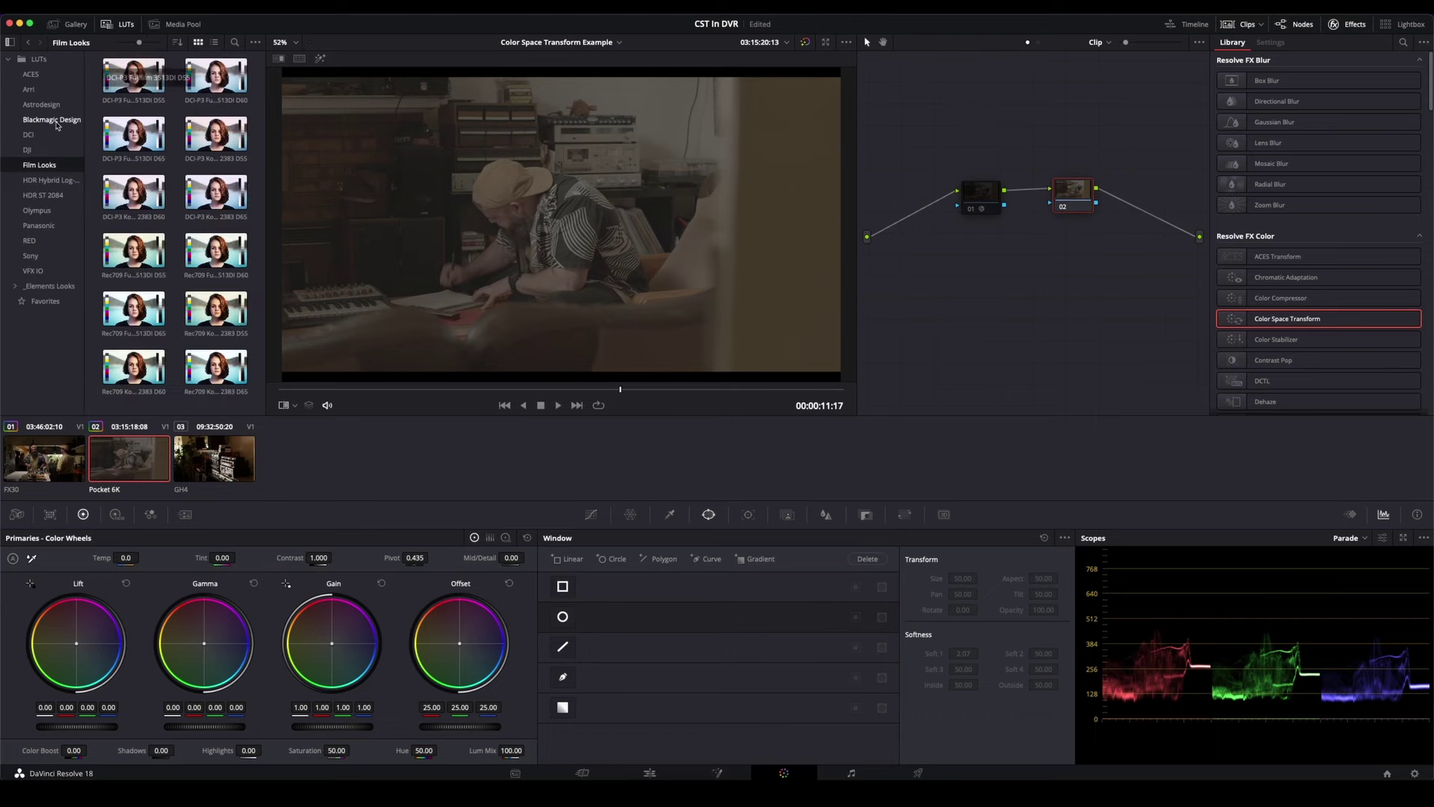
pyautogui.click(55, 122)
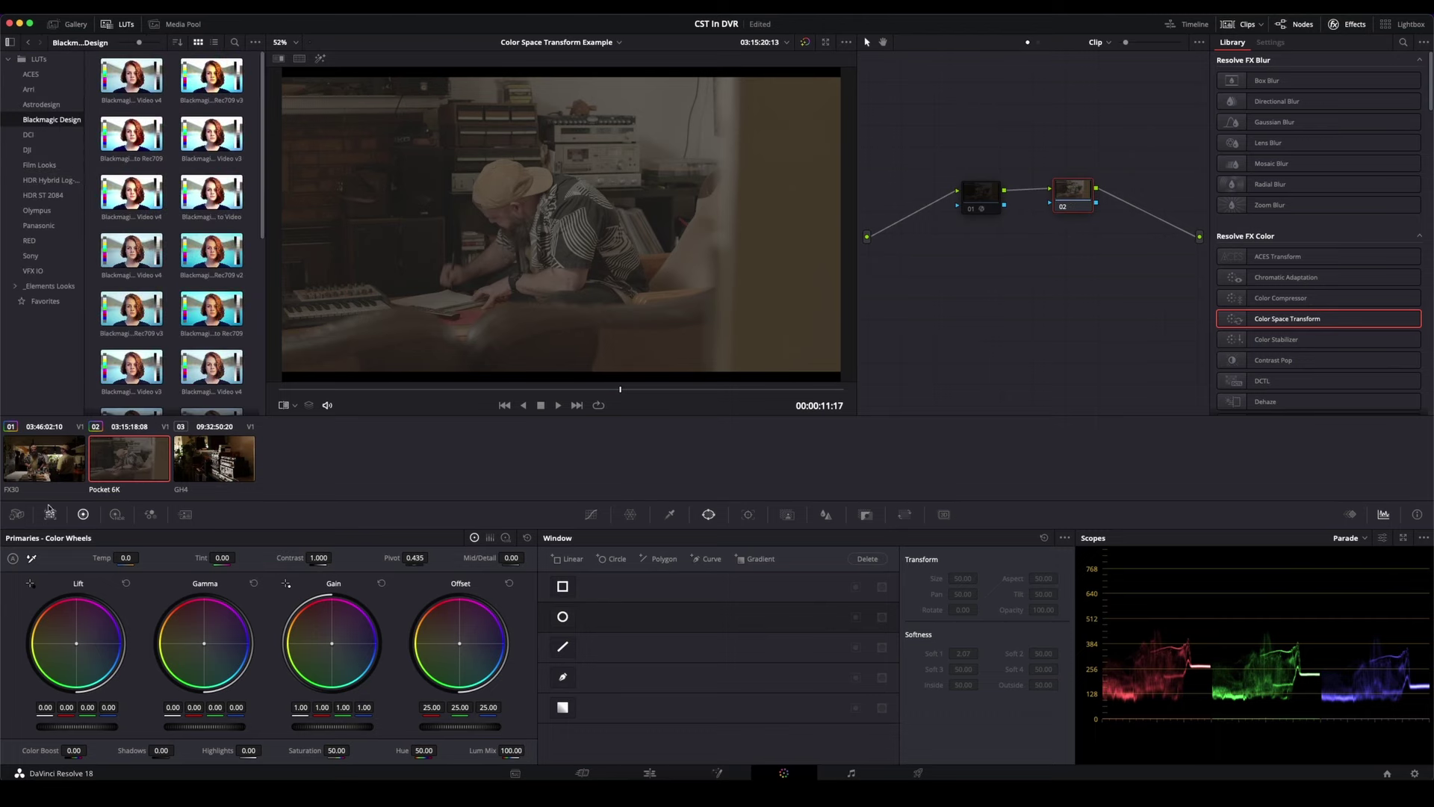
pyautogui.click(215, 43)
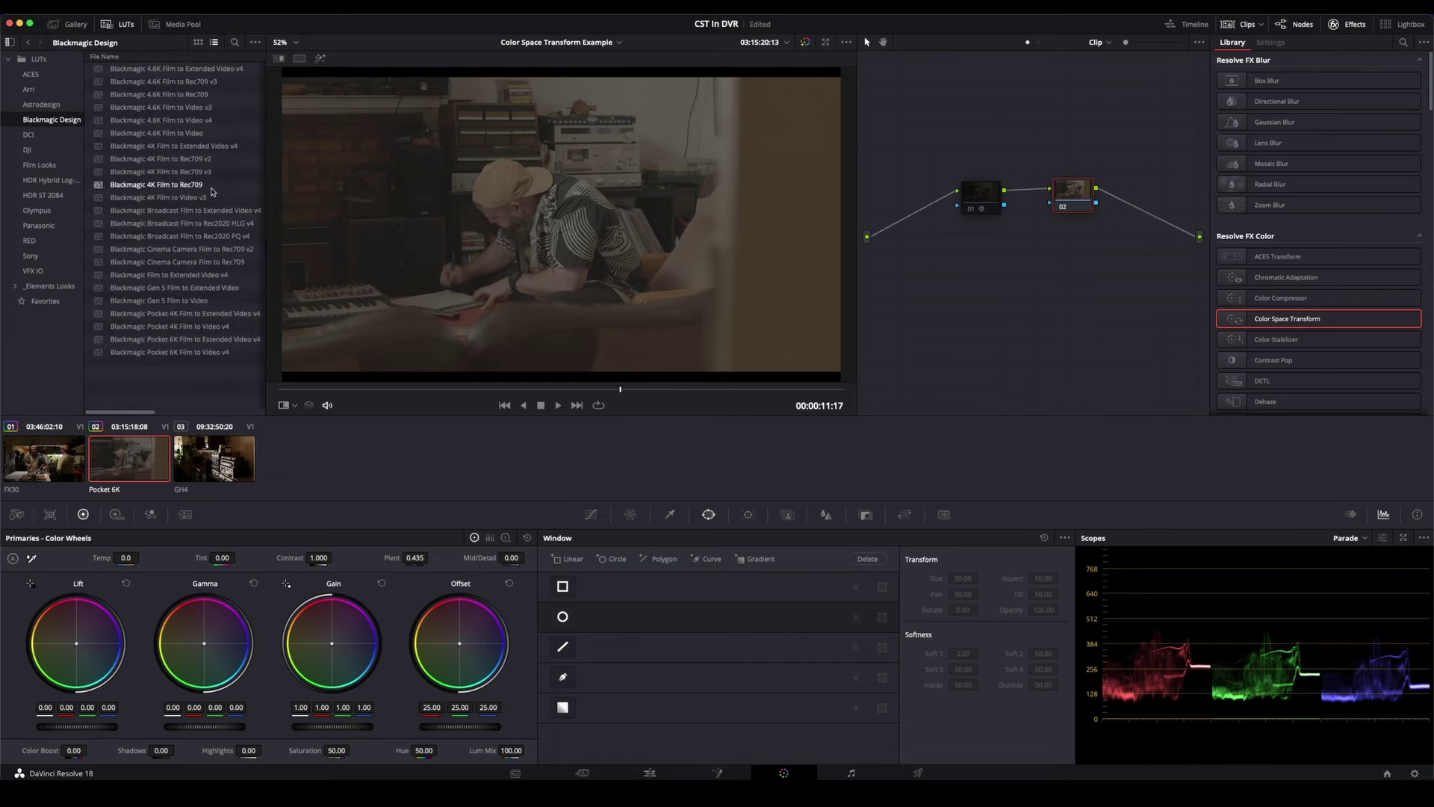
pyautogui.moveTo(179, 190); pyautogui.dragTo(1072, 193)
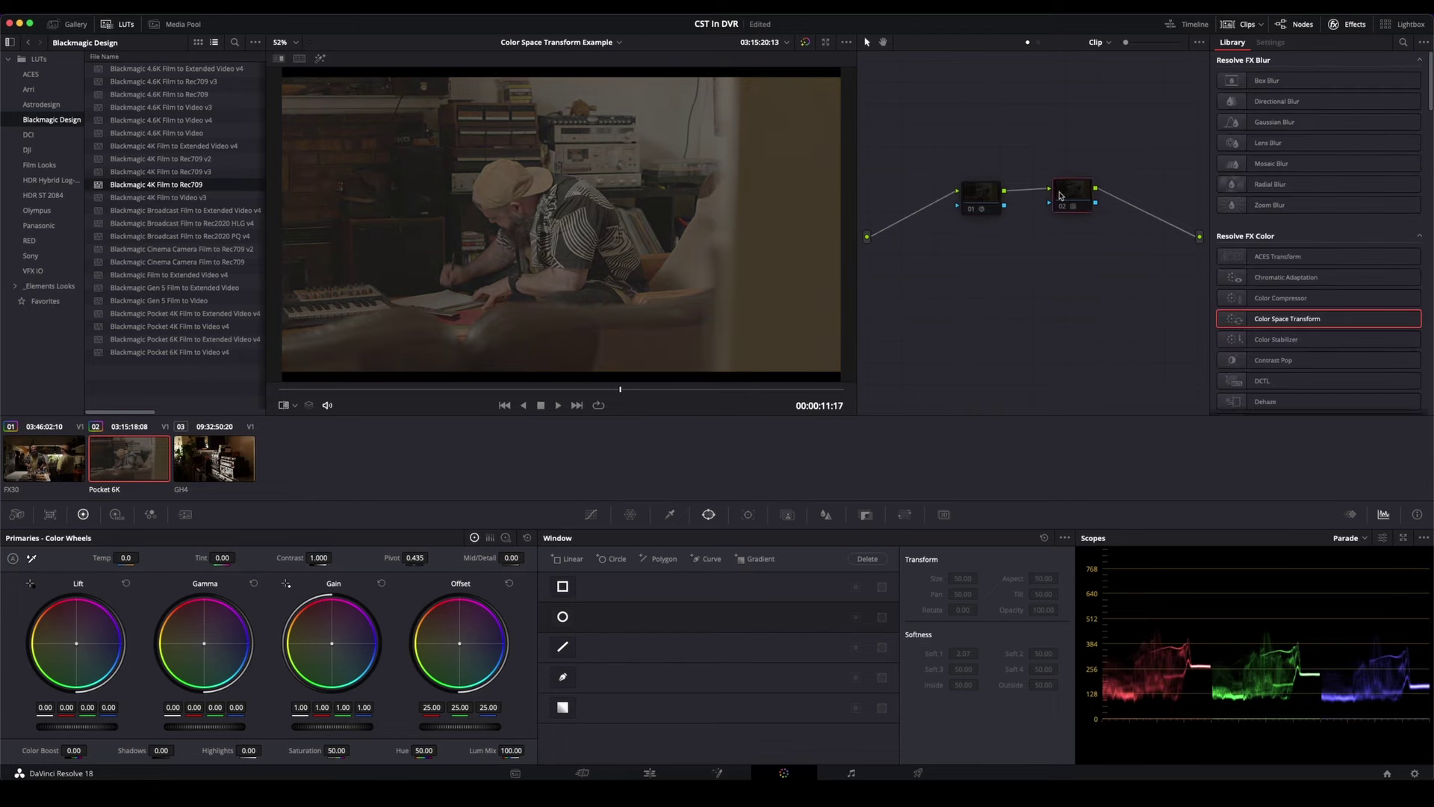
# - Compare the LUT on node 02 with the Color Space Transform on node 01 by toggling each node
pyautogui.press('super+d')
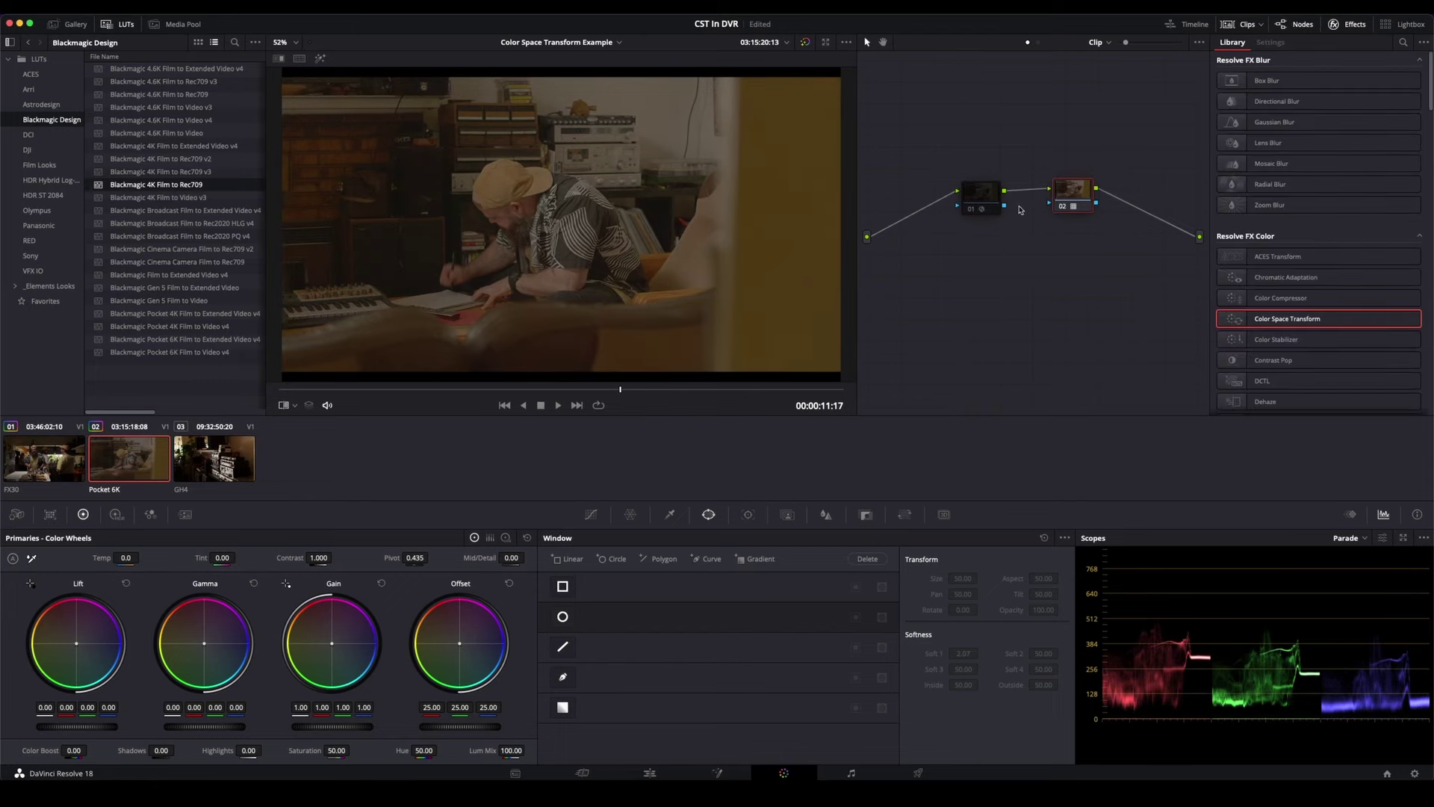
pyautogui.press('super+d')
pyautogui.click(982, 199)
pyautogui.press('super+d')
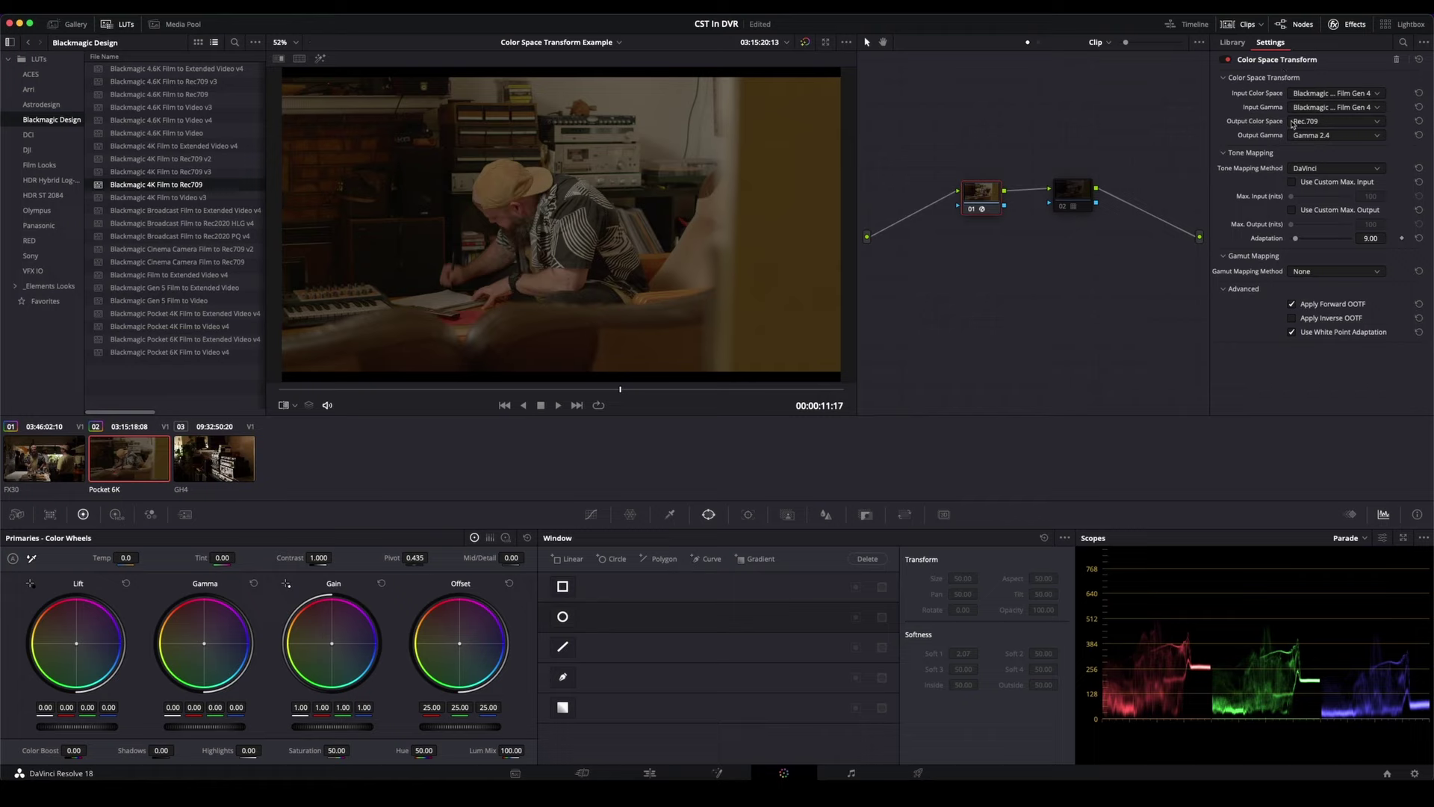
# - Close the LUT browser, delete the LUT node 02 and reposition the Color Space Transform node
pyautogui.click(112, 24)
pyautogui.click(1078, 180)
pyautogui.press('Delete')
pyautogui.moveTo(973, 196); pyautogui.dragTo(1027, 209)
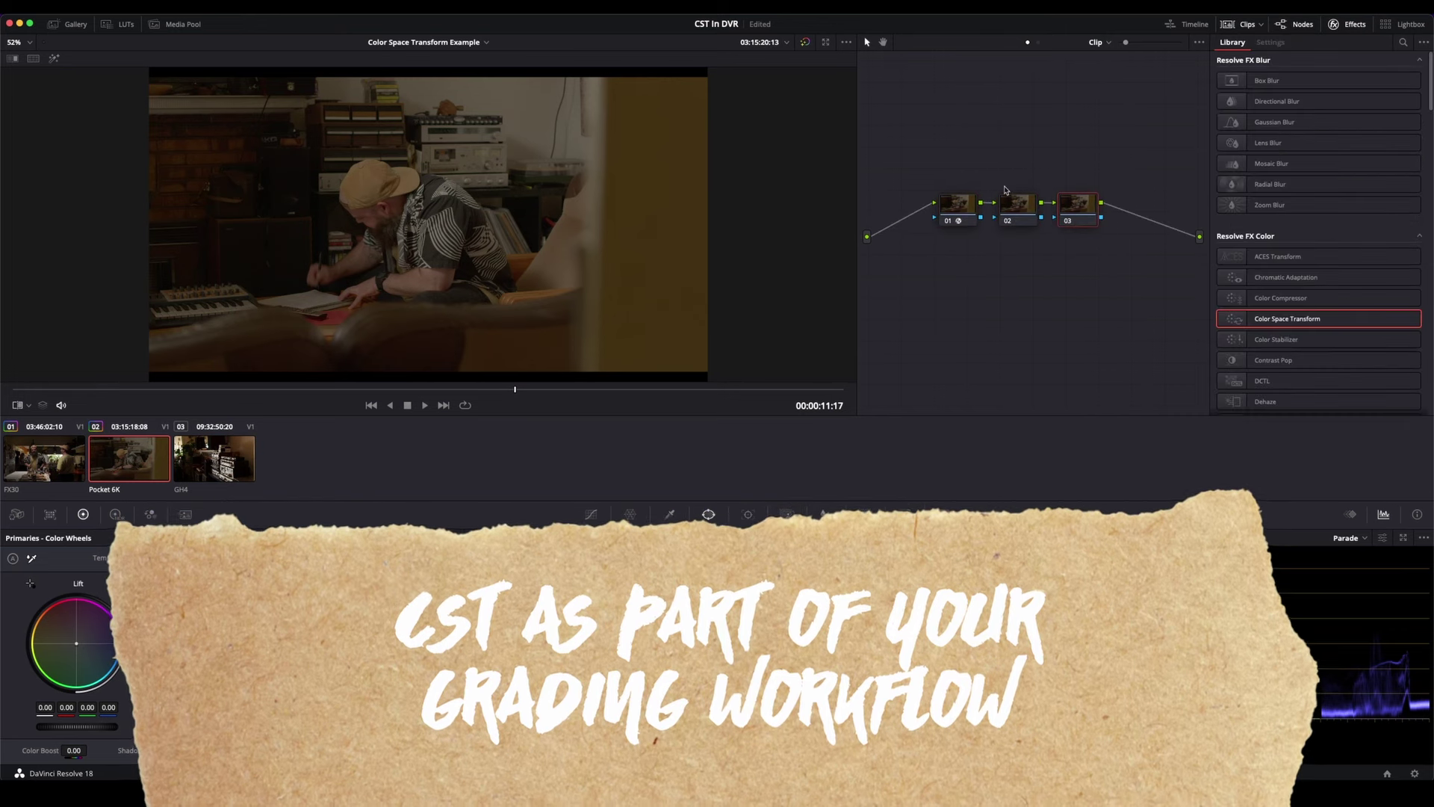
# - Label node 01 "CST" and arrange nodes 02 and 03 in a row after it
pyautogui.moveTo(959, 208); pyautogui.dragTo(948, 205)
pyautogui.rightClick(948, 204)
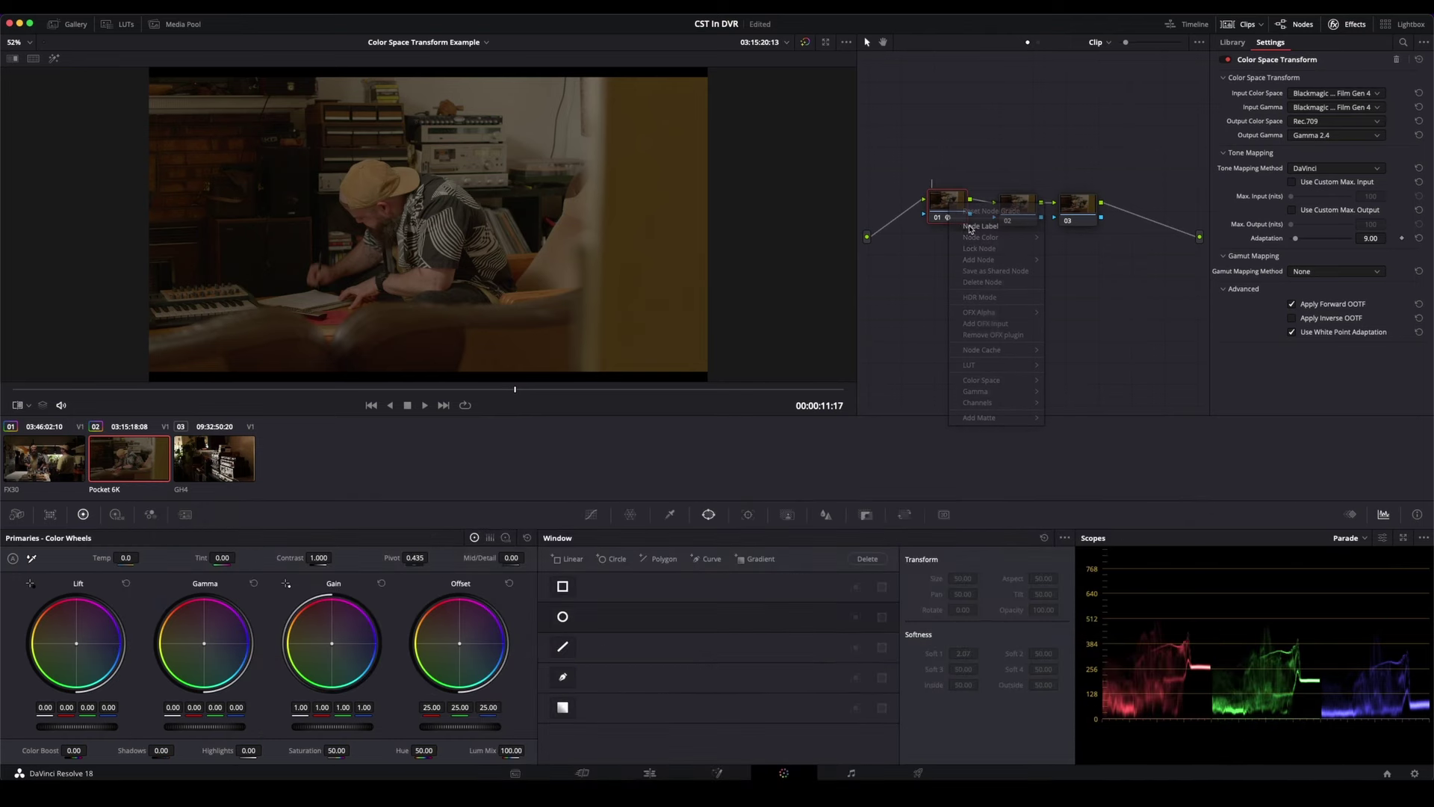
pyautogui.click(962, 229)
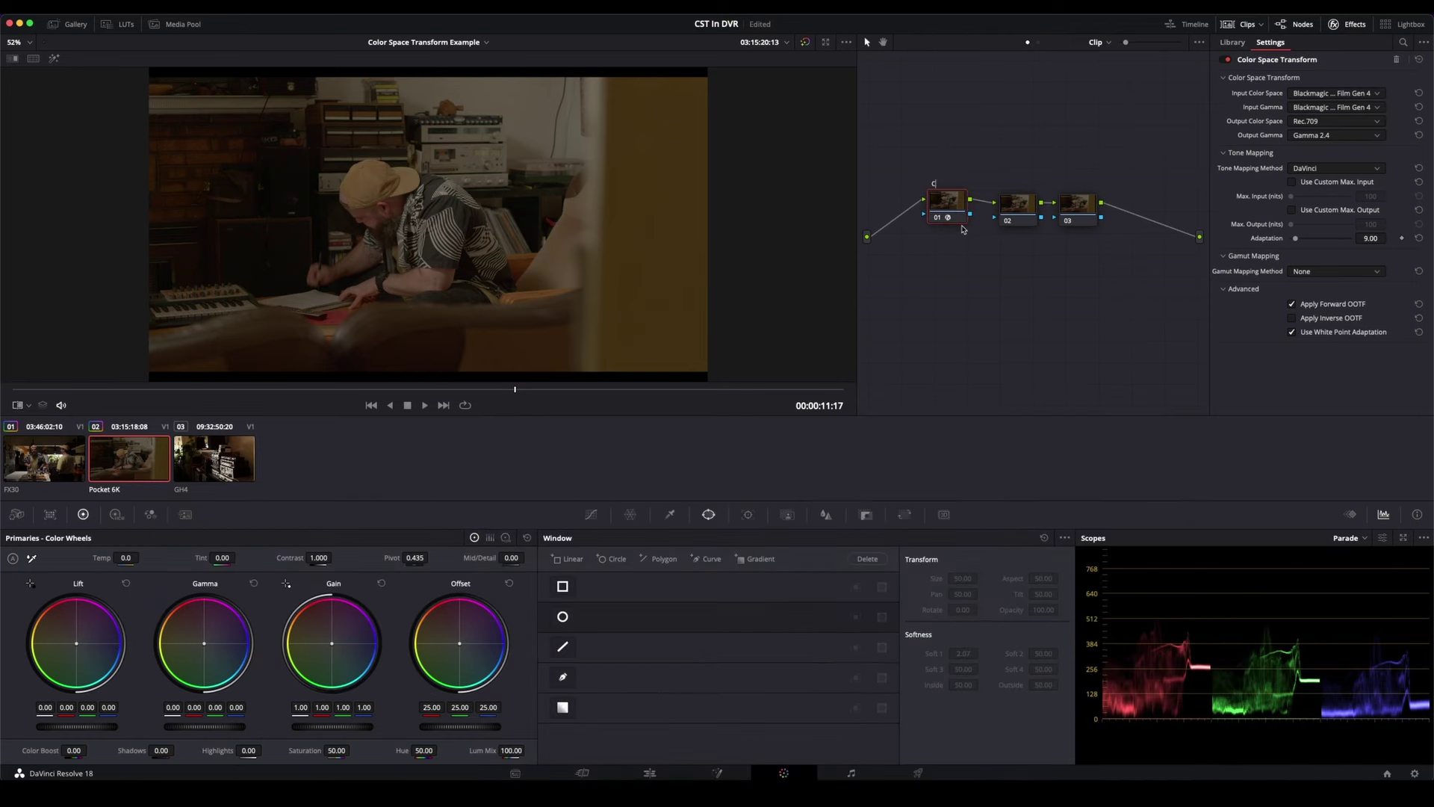
pyautogui.click(1004, 205)
pyautogui.moveTo(1066, 210); pyautogui.dragTo(1026, 203)
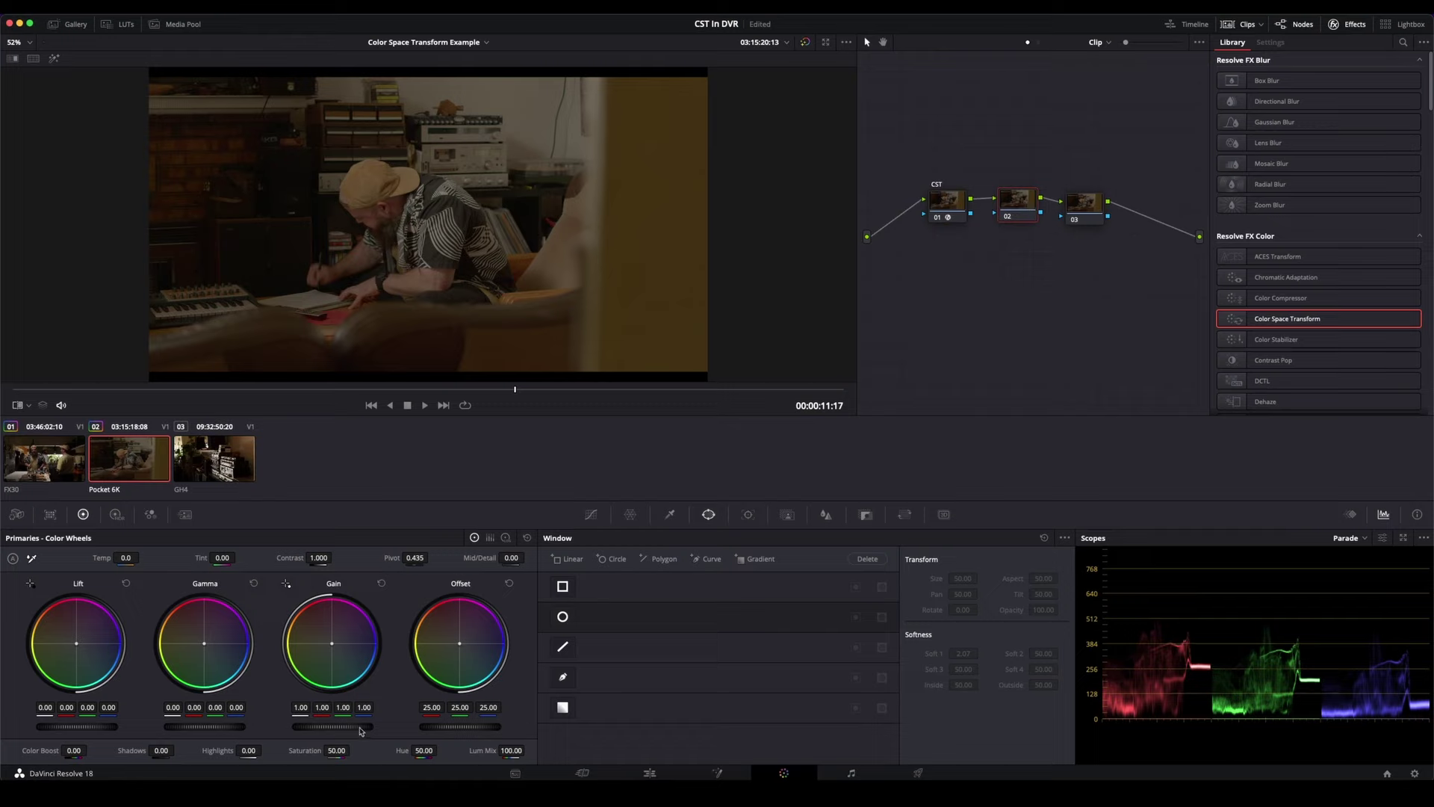
# - Grade node 02 with master gain 1.42, gamma -0.04 and lift 0.01
pyautogui.moveTo(345, 727); pyautogui.dragTo(396, 728)
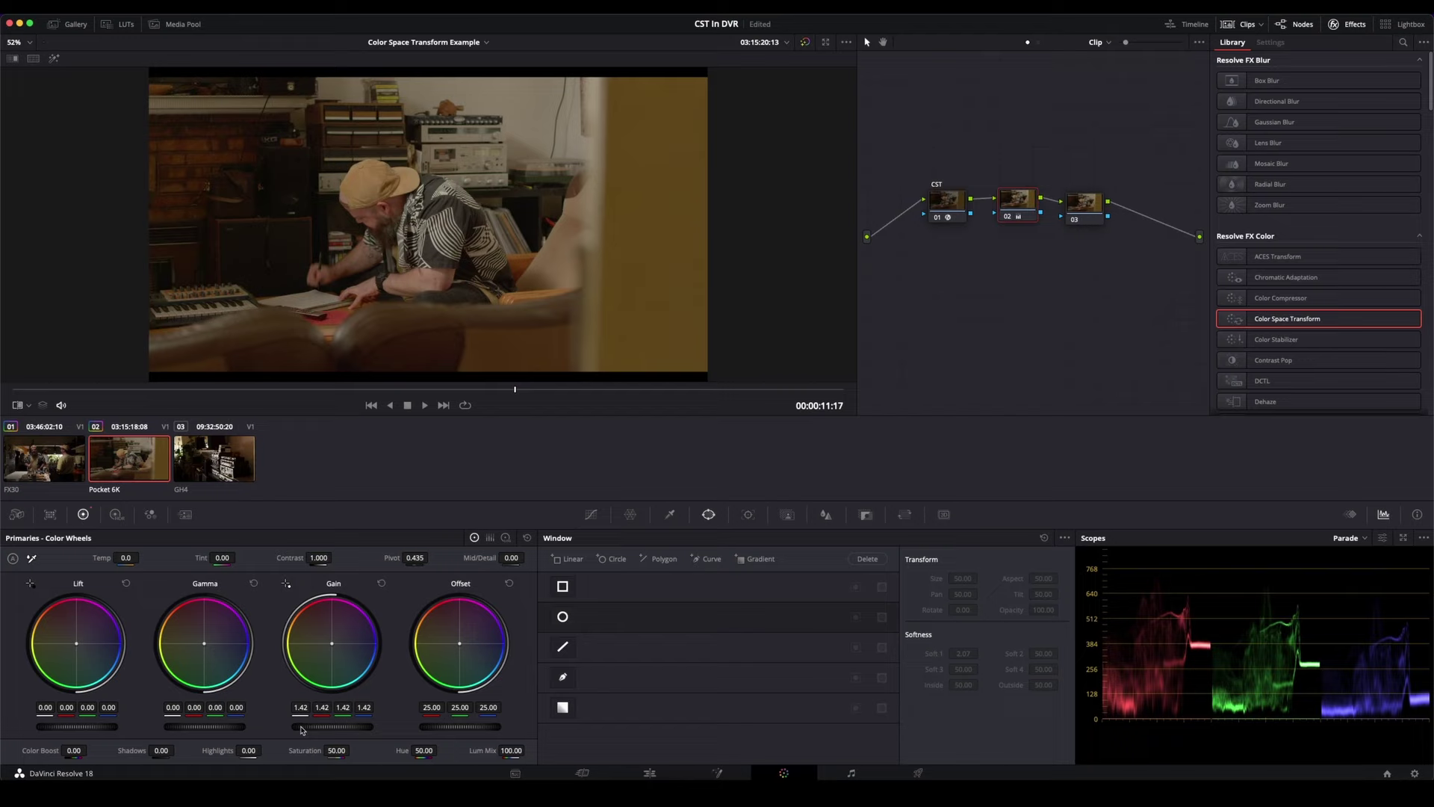
pyautogui.moveTo(229, 728); pyautogui.dragTo(162, 731)
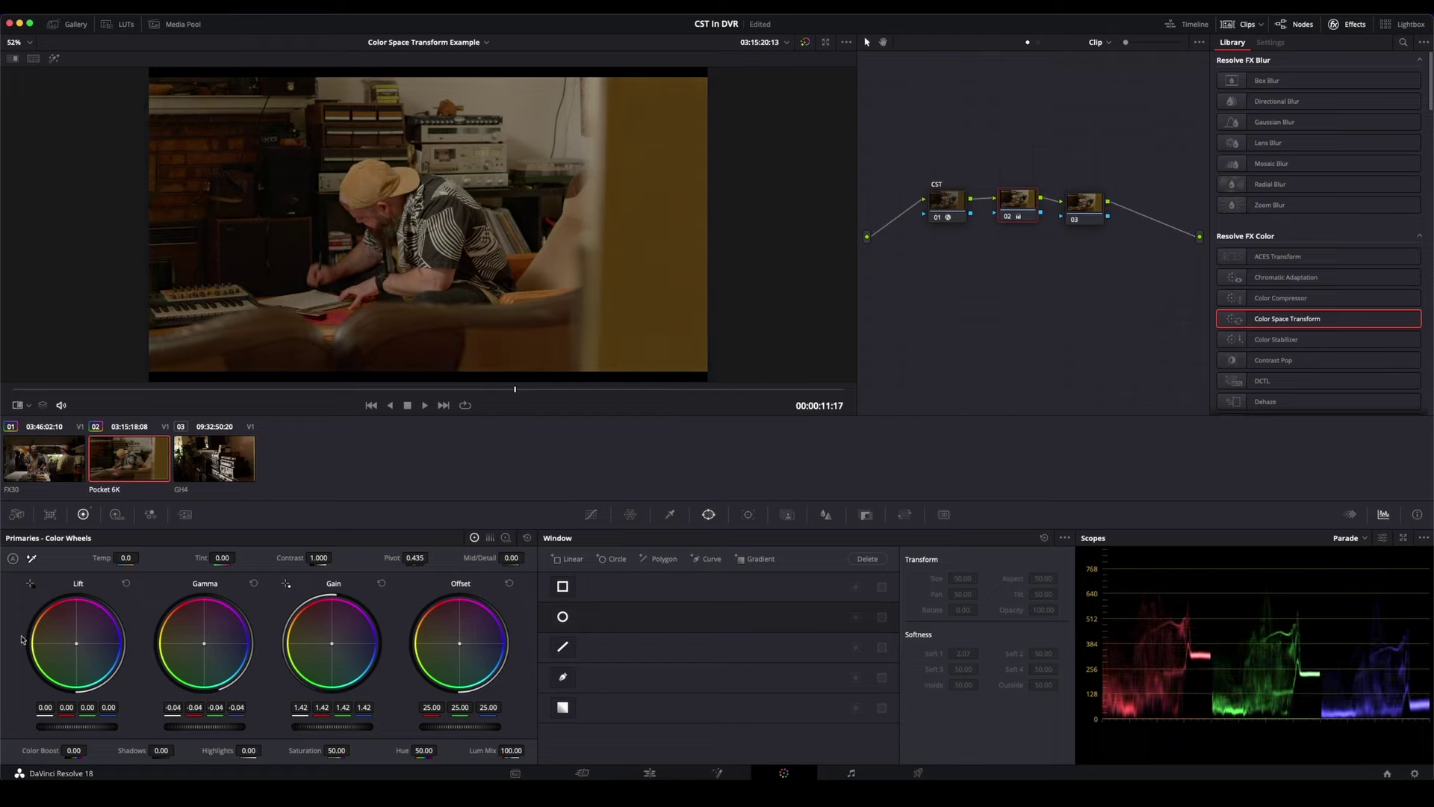
pyautogui.moveTo(80, 729); pyautogui.dragTo(100, 725)
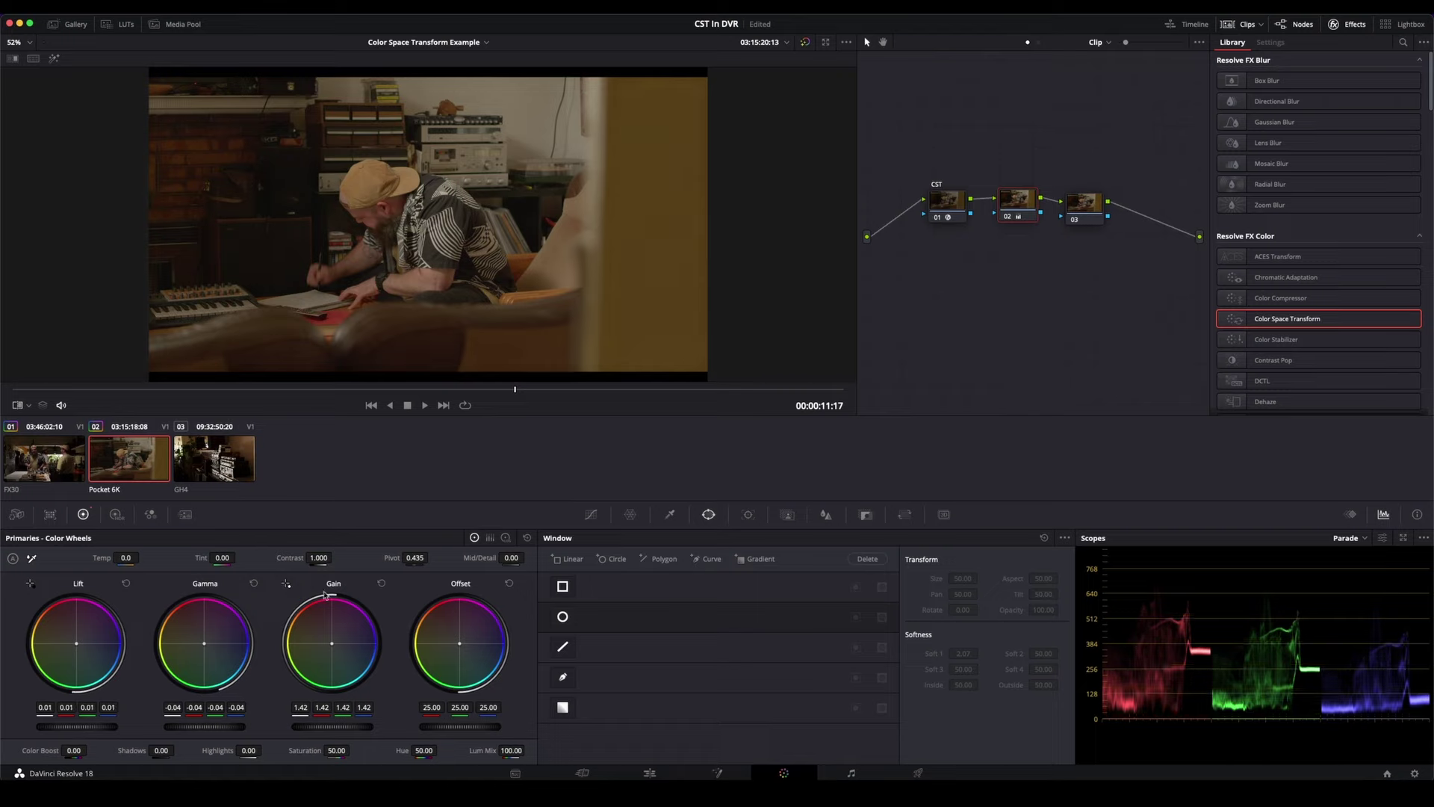
# - Set node 02's contrast to 1.186, temperature to -540.0 and color boost to 2.00
pyautogui.moveTo(334, 556); pyautogui.dragTo(319, 557)
pyautogui.moveTo(119, 554); pyautogui.dragTo(86, 555)
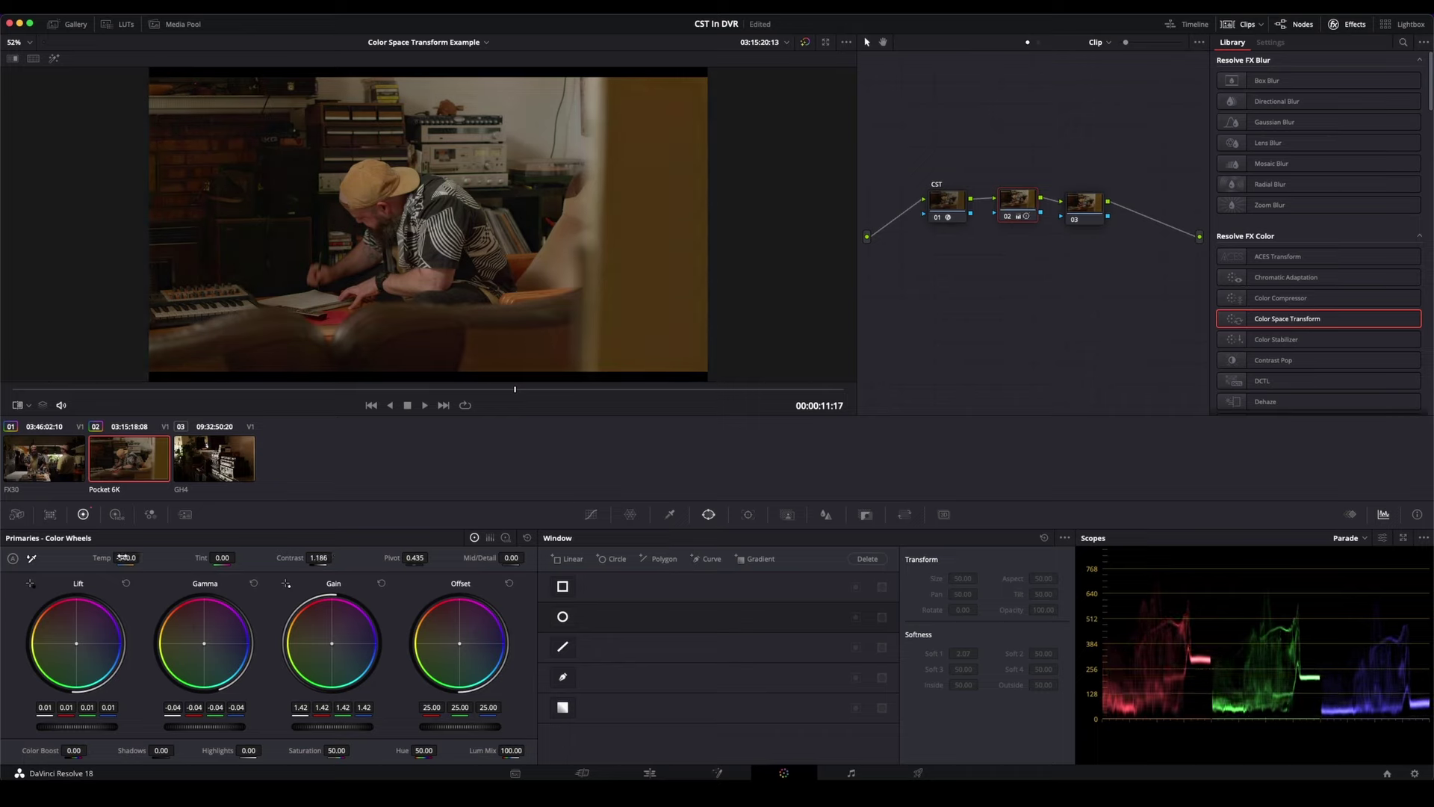
pyautogui.moveTo(75, 749); pyautogui.dragTo(77, 749)
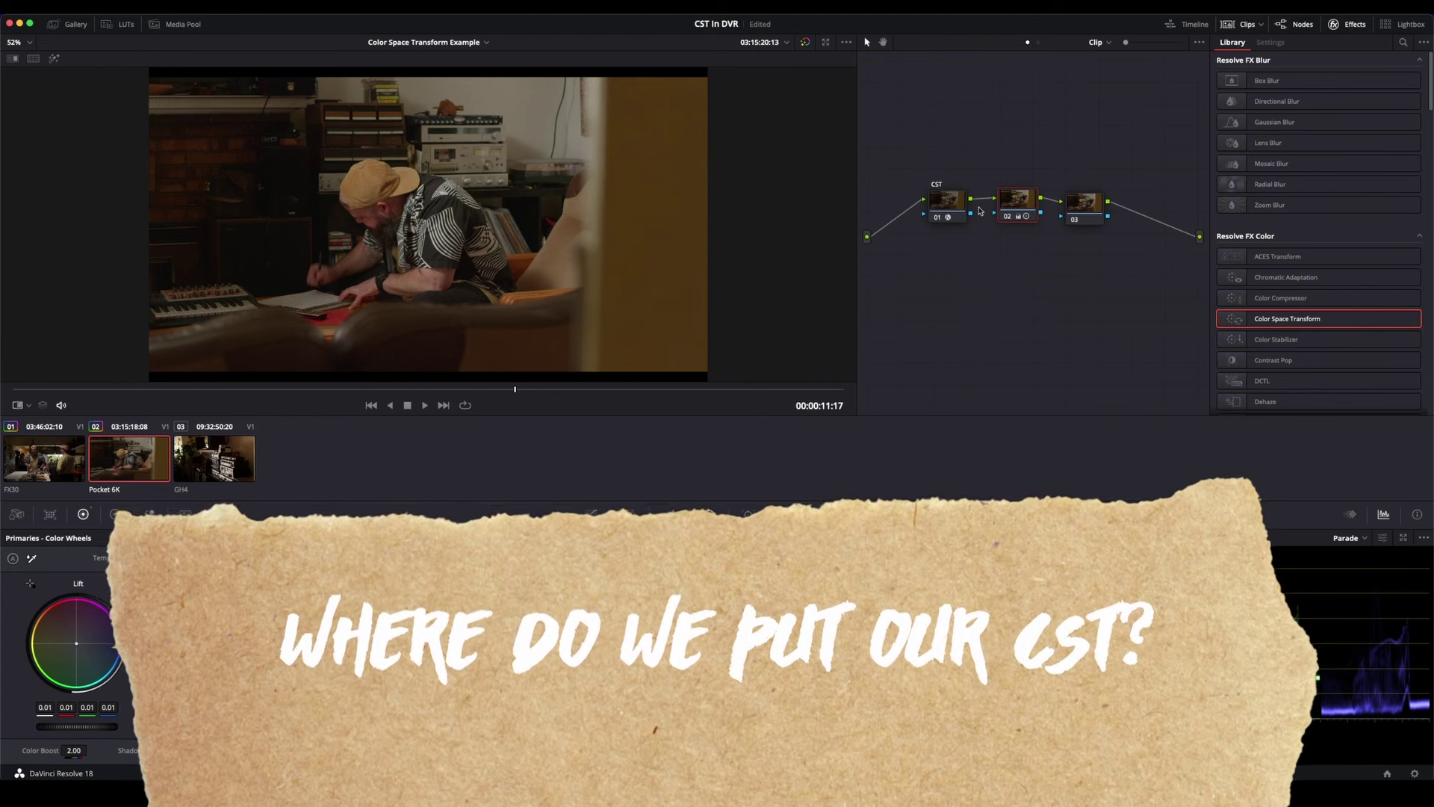
# - Nudge the CST node and node 03 so they line up with node 02 in the graph
pyautogui.click(954, 206)
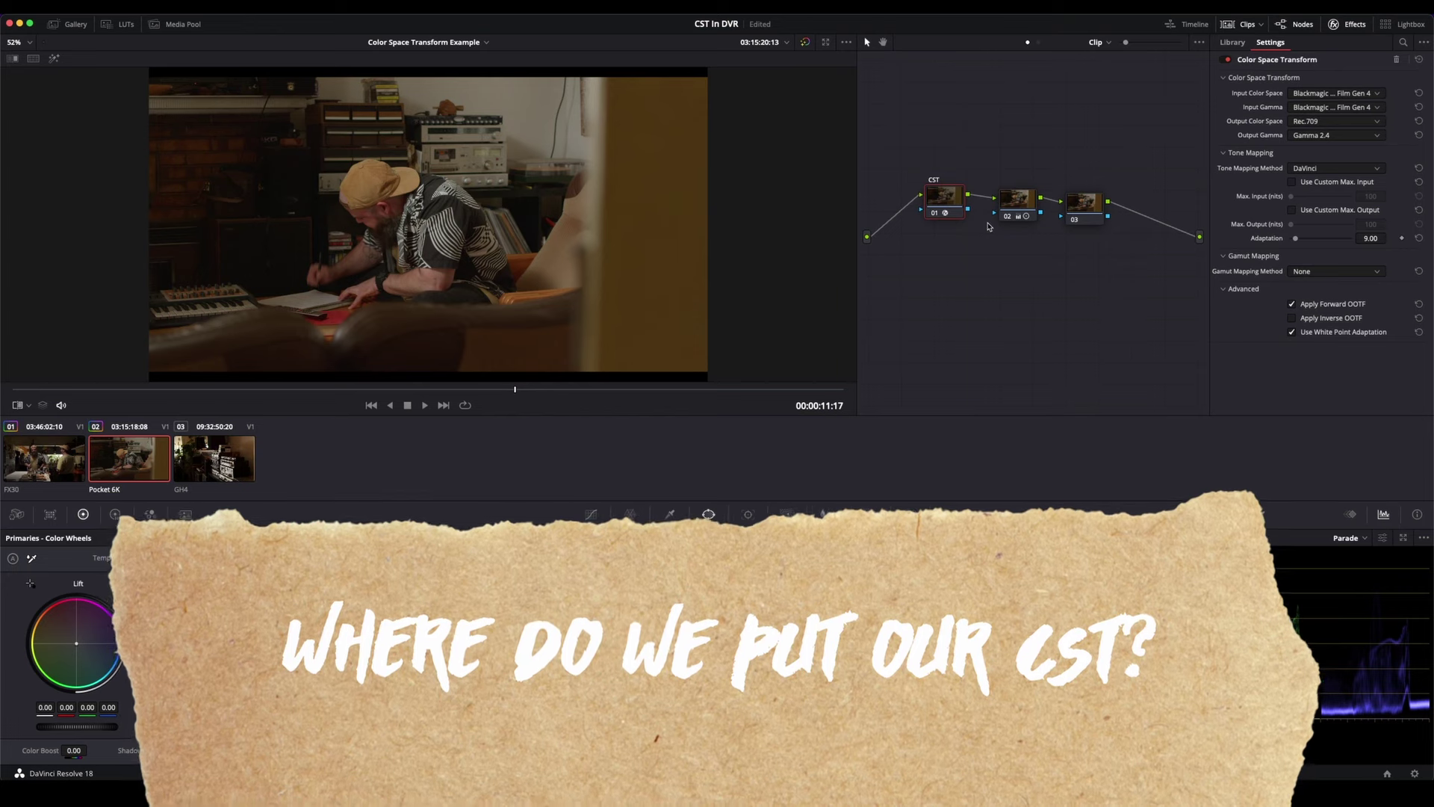
pyautogui.moveTo(960, 219); pyautogui.dragTo(960, 220)
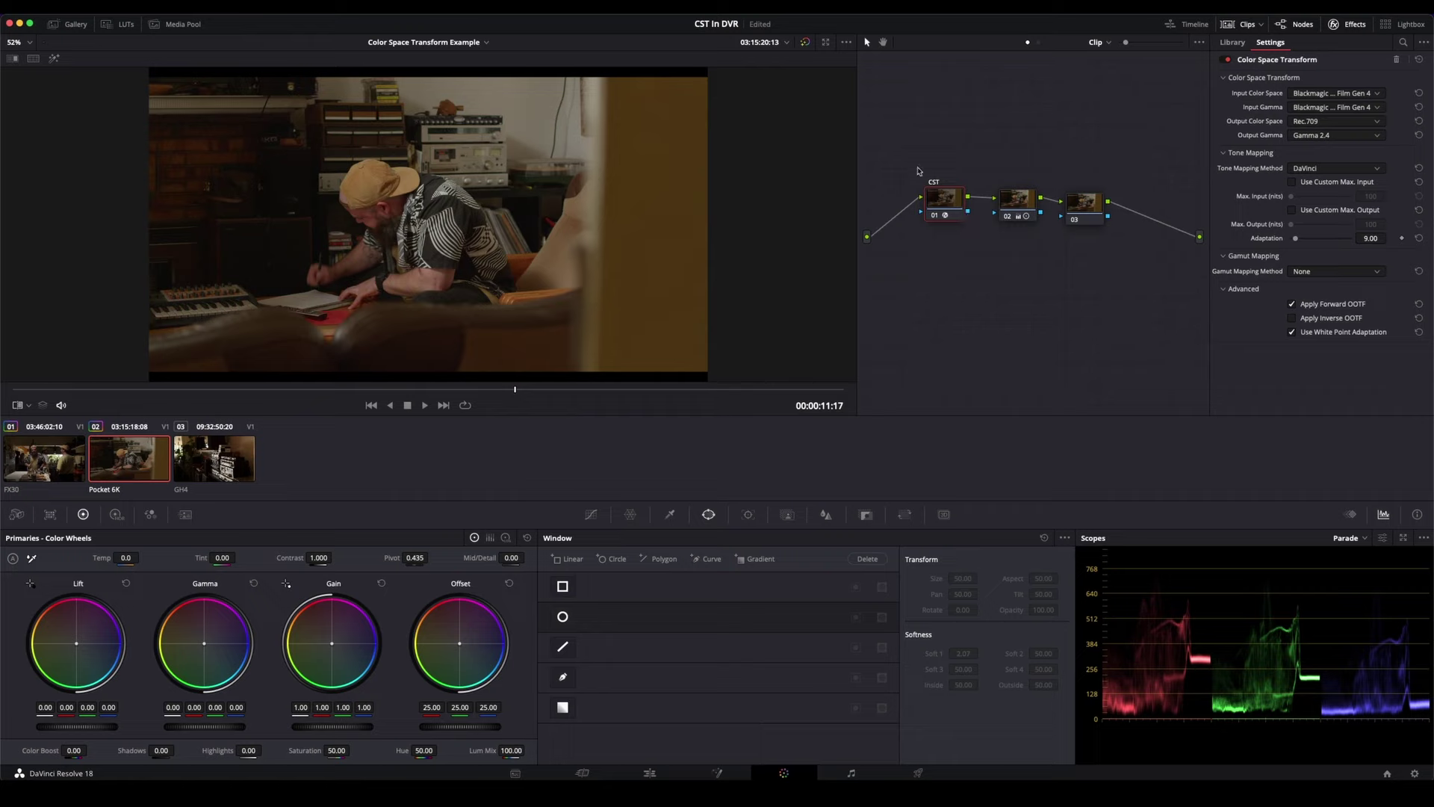
pyautogui.moveTo(1089, 210); pyautogui.dragTo(1097, 208)
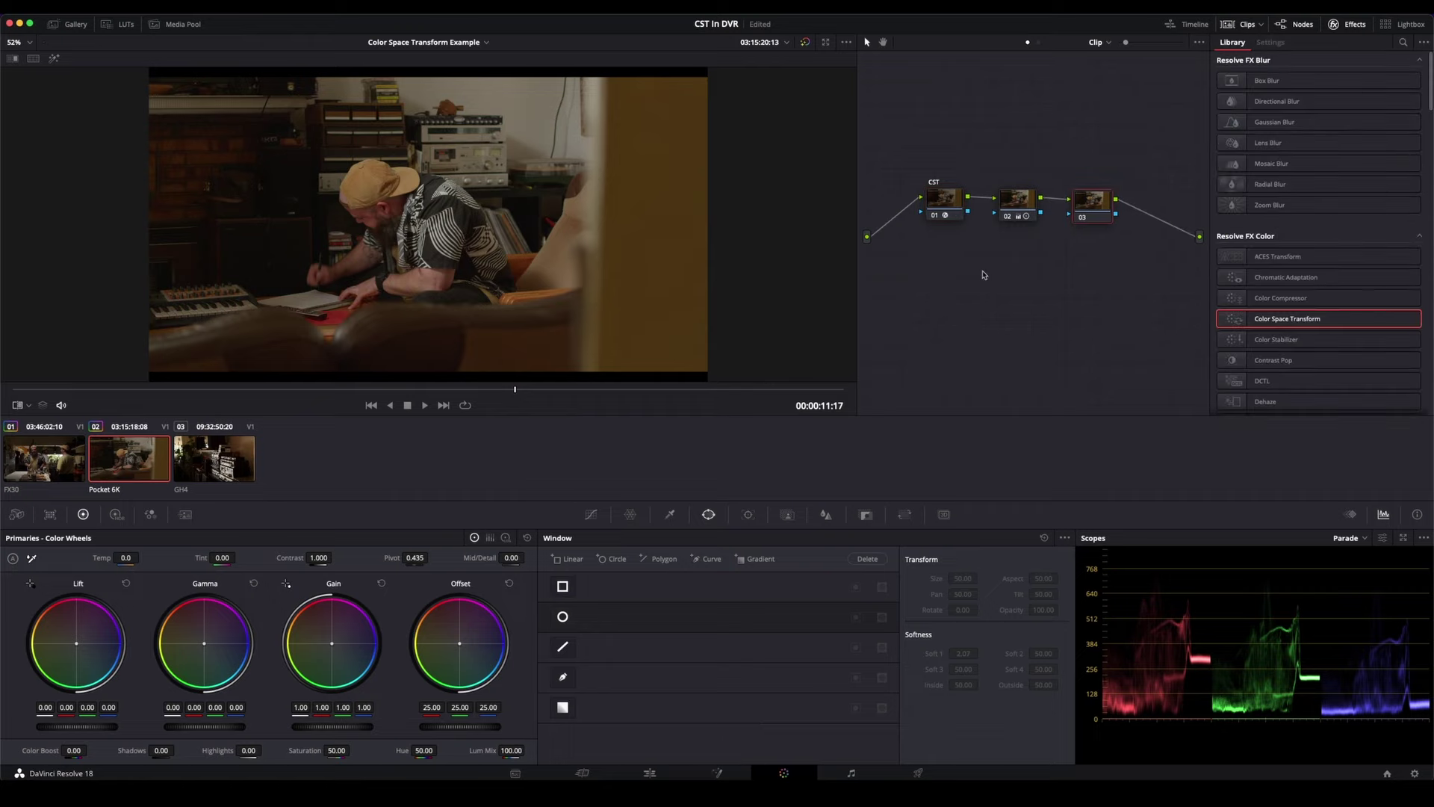
pyautogui.click(935, 217)
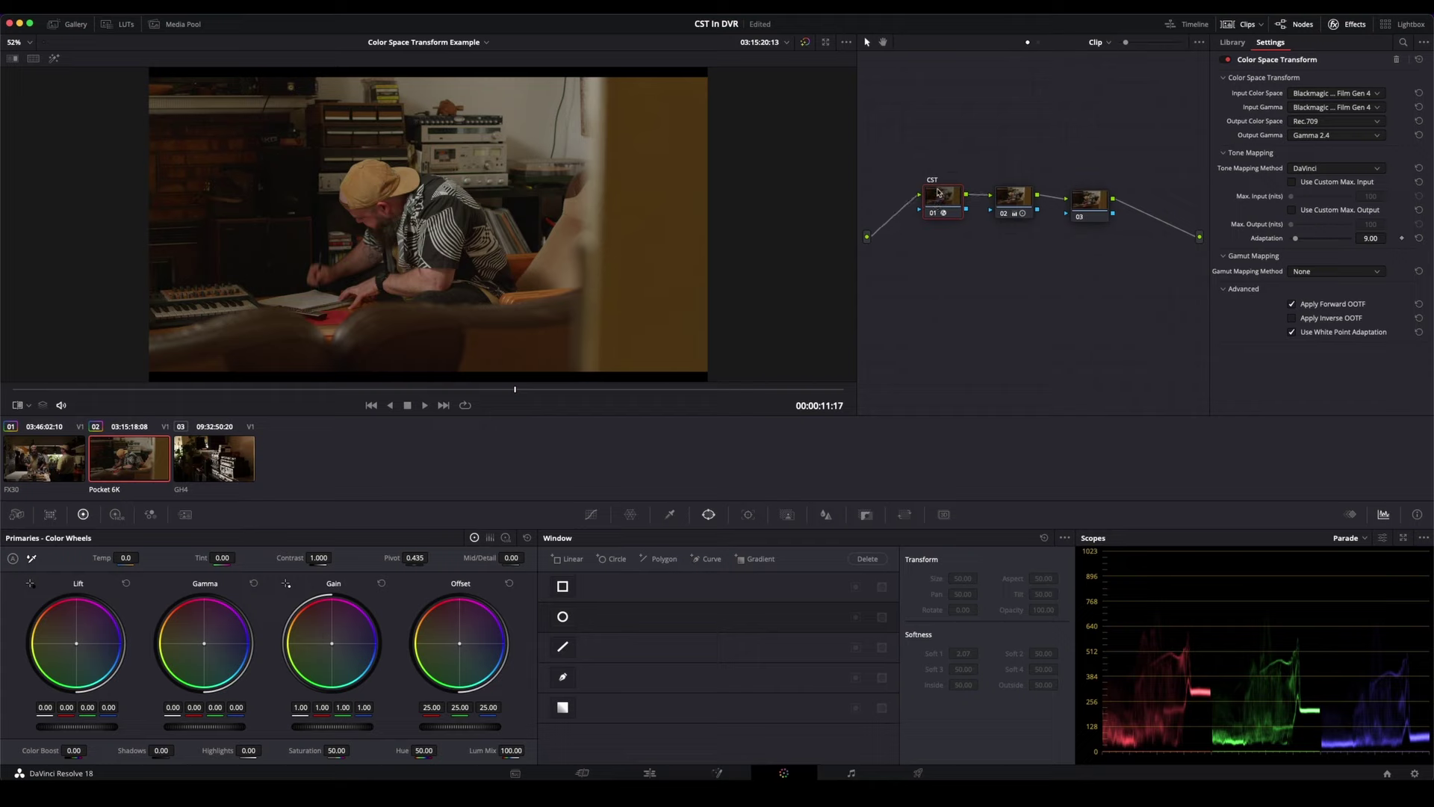
pyautogui.click(1007, 199)
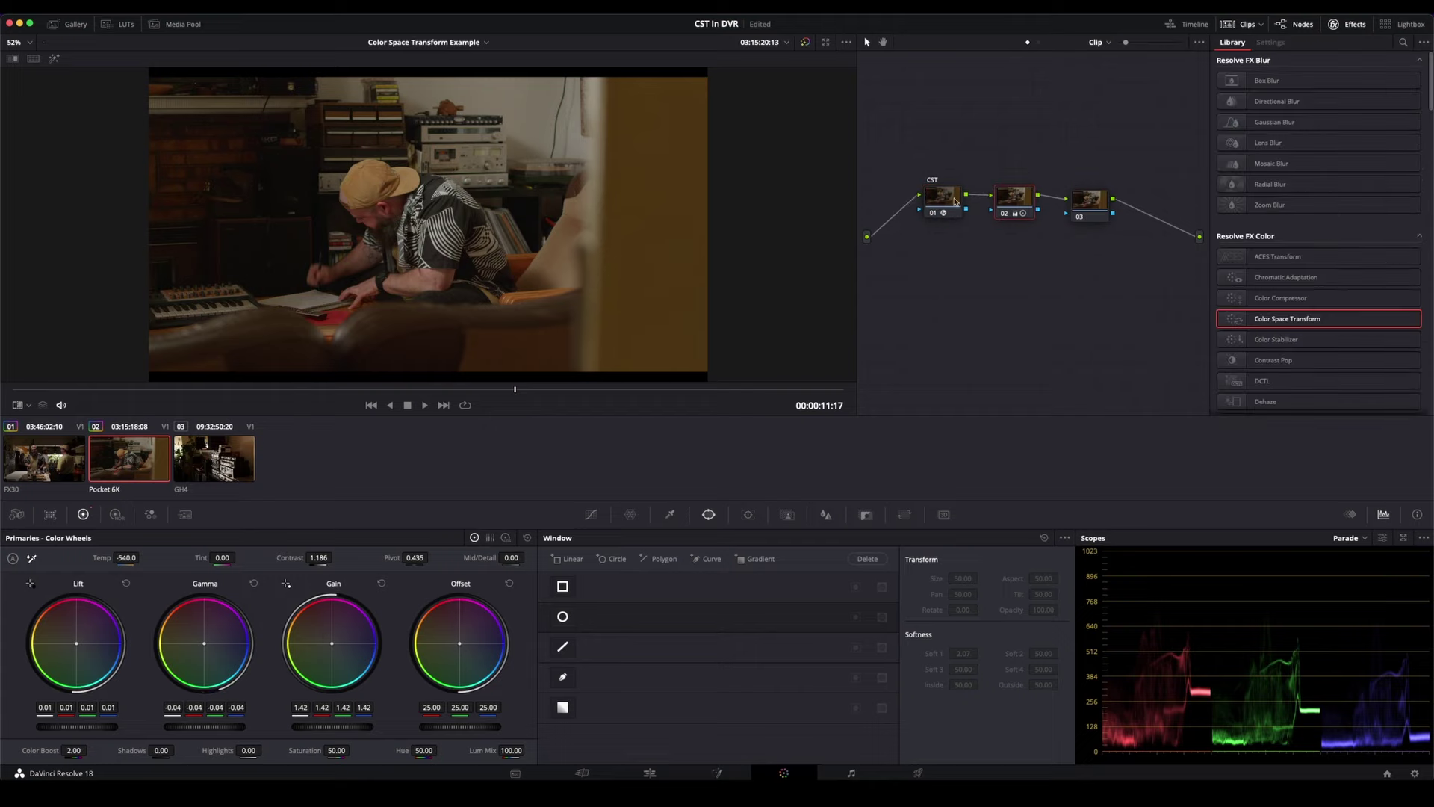
pyautogui.moveTo(957, 203); pyautogui.dragTo(953, 202)
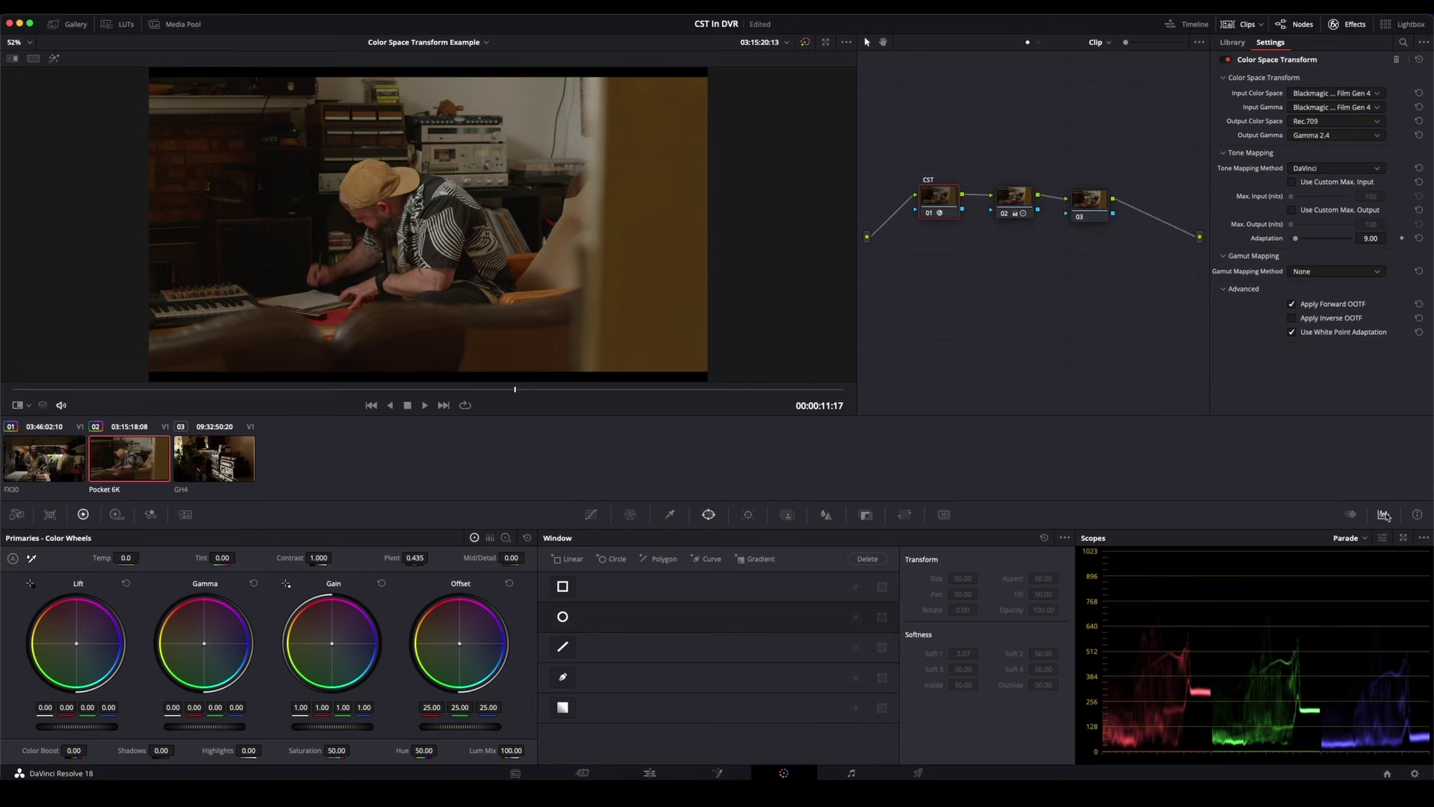
# - Open the scopes in a separate window showing parade, waveform, vectorscope and histogram, and make node 02 the active node
pyautogui.click(1405, 539)
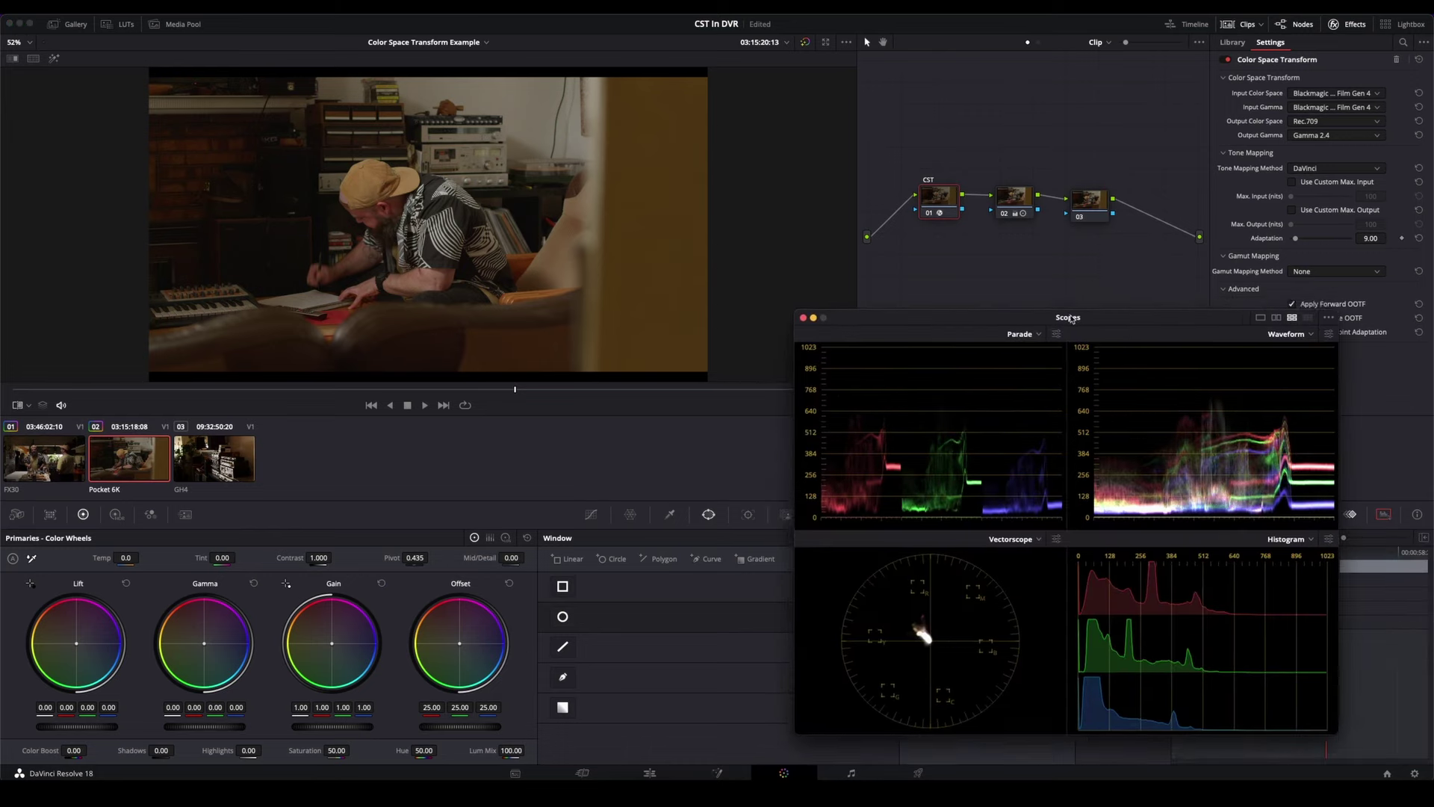
pyautogui.moveTo(939, 202); pyautogui.dragTo(1002, 195)
pyautogui.click(1003, 198)
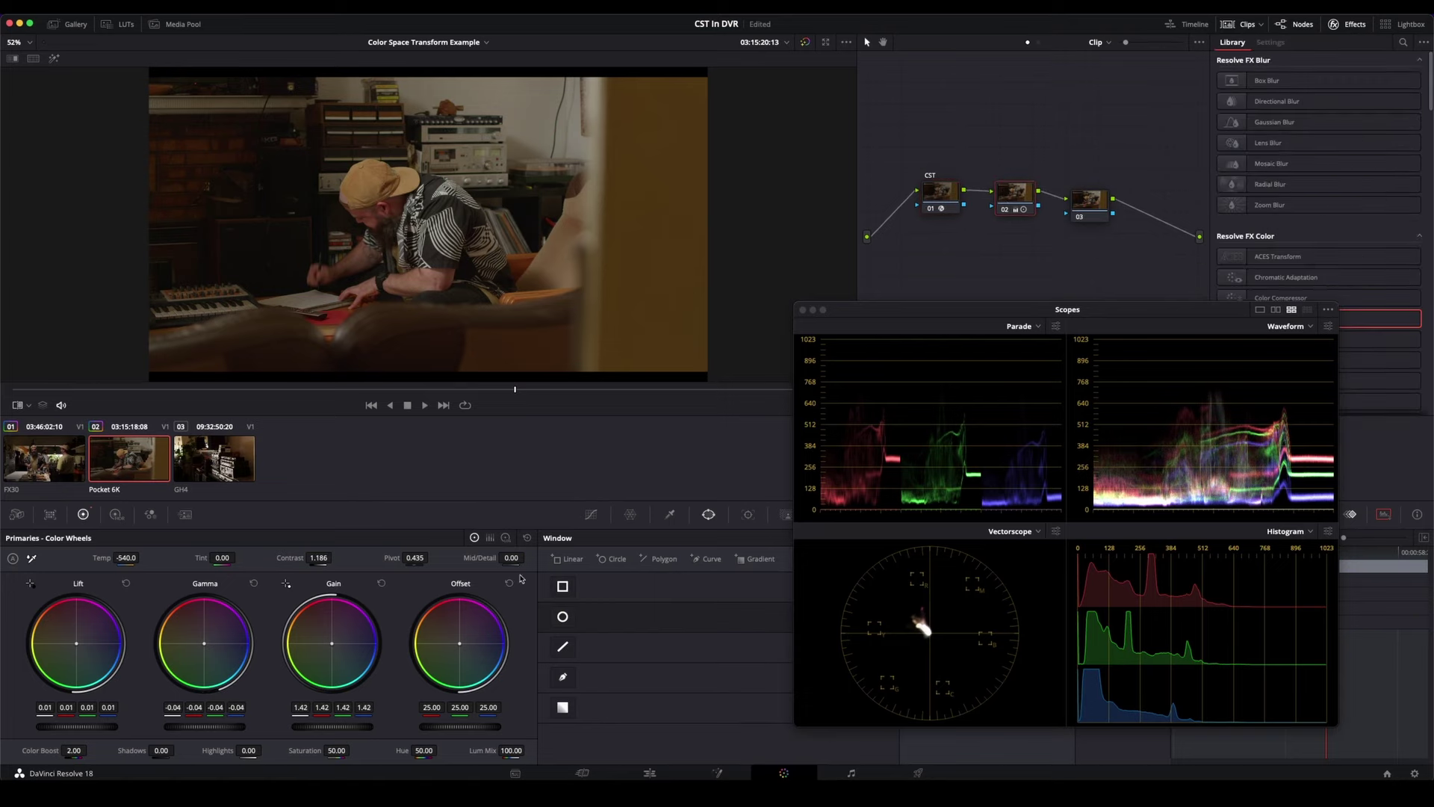
# - Shift node 02's master offset down and up while watching the scopes, and leave it at 51.05
pyautogui.moveTo(455, 726); pyautogui.dragTo(419, 727)
pyautogui.moveTo(210, 637); pyautogui.dragTo(872, 390)
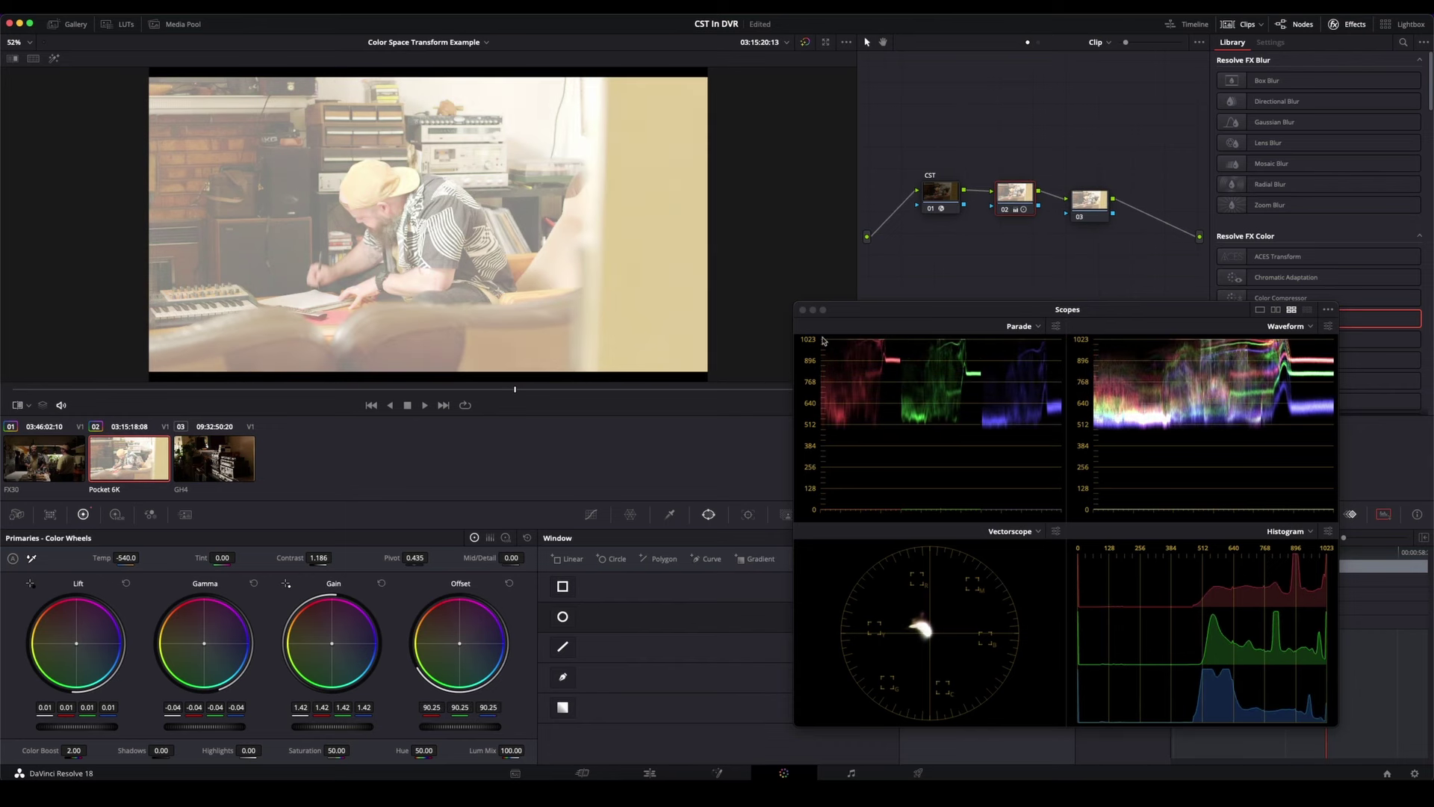
pyautogui.moveTo(464, 728); pyautogui.dragTo(482, 381)
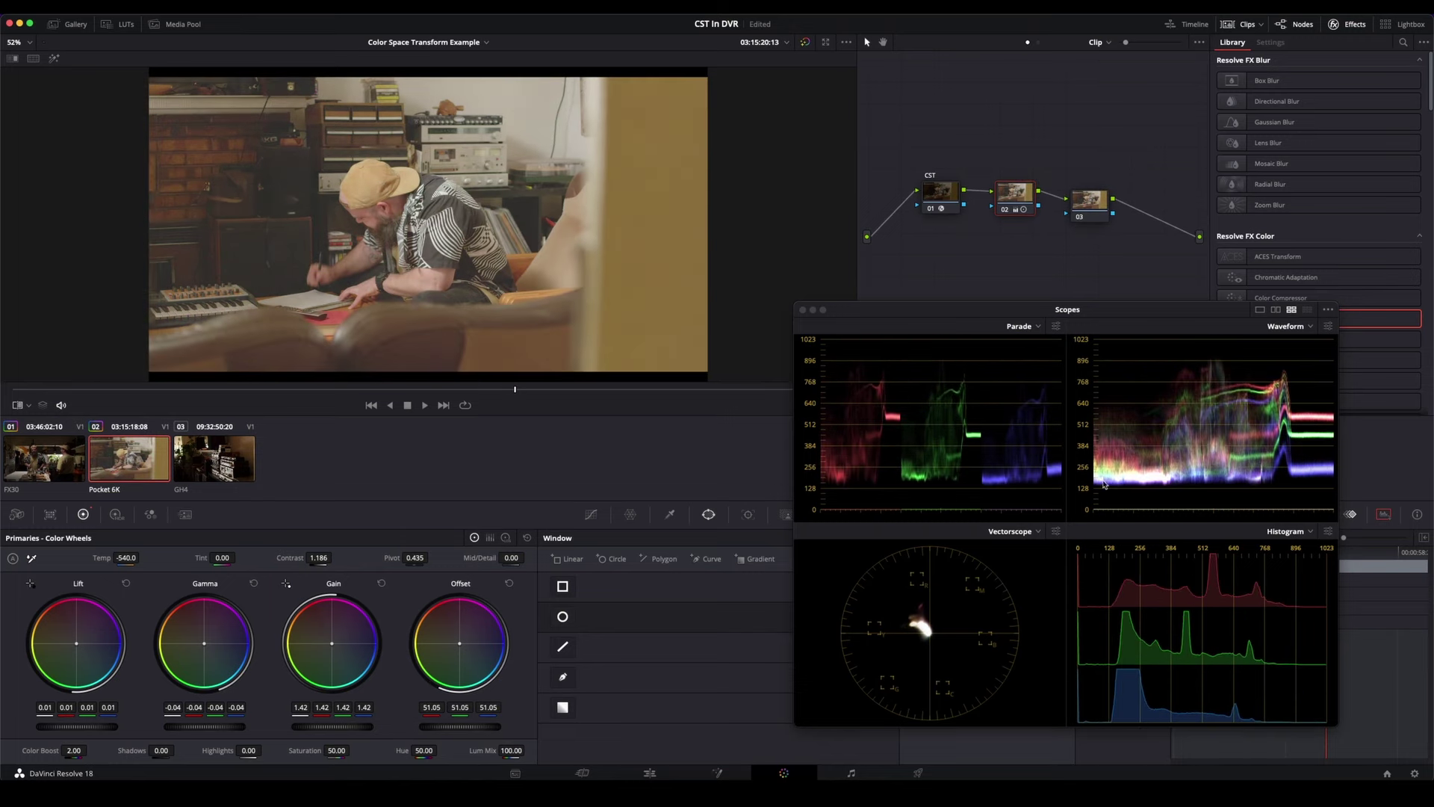
# - Swap the CST node with node 03 so the Color Space Transform is last in the node chain
pyautogui.click(951, 196)
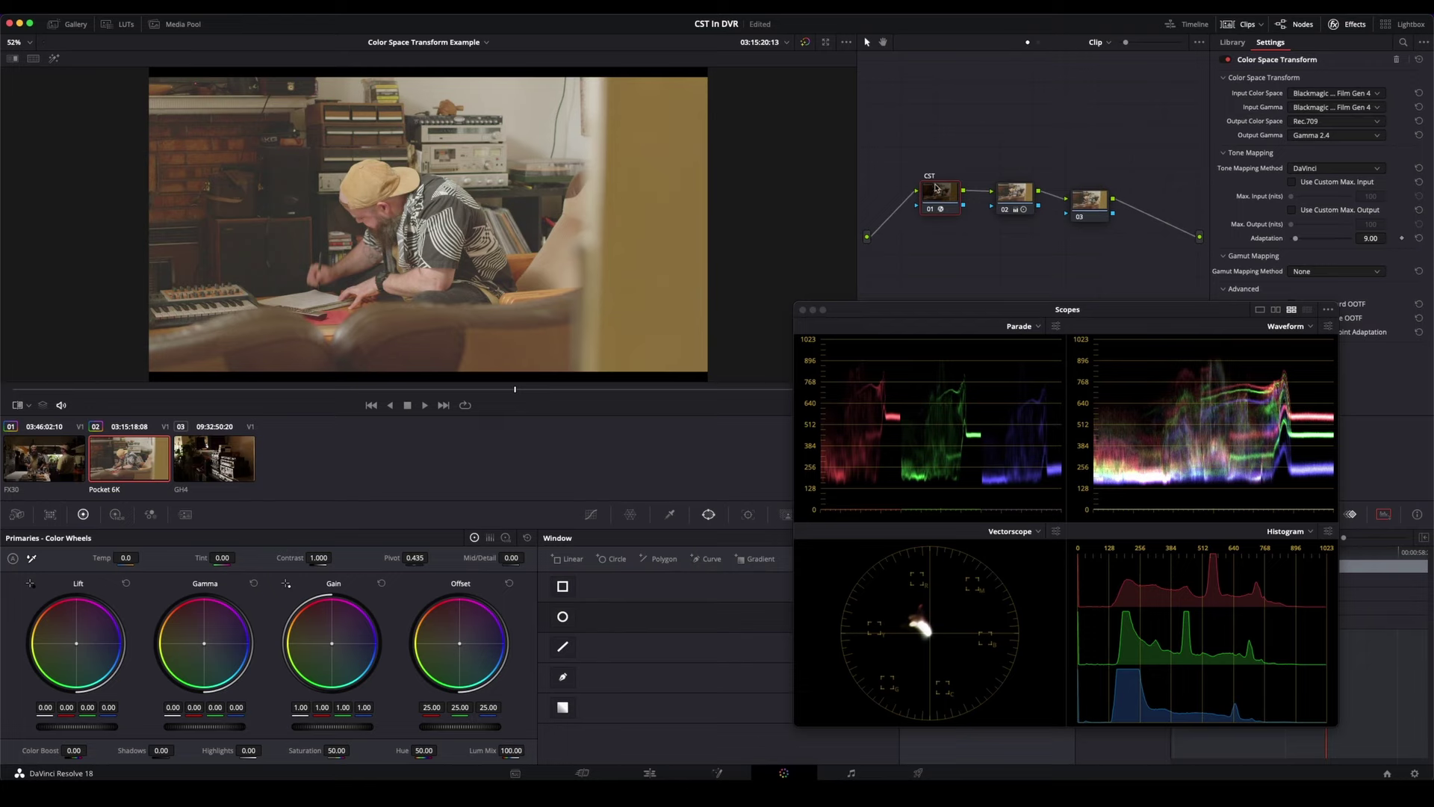
pyautogui.moveTo(943, 198); pyautogui.dragTo(1098, 199)
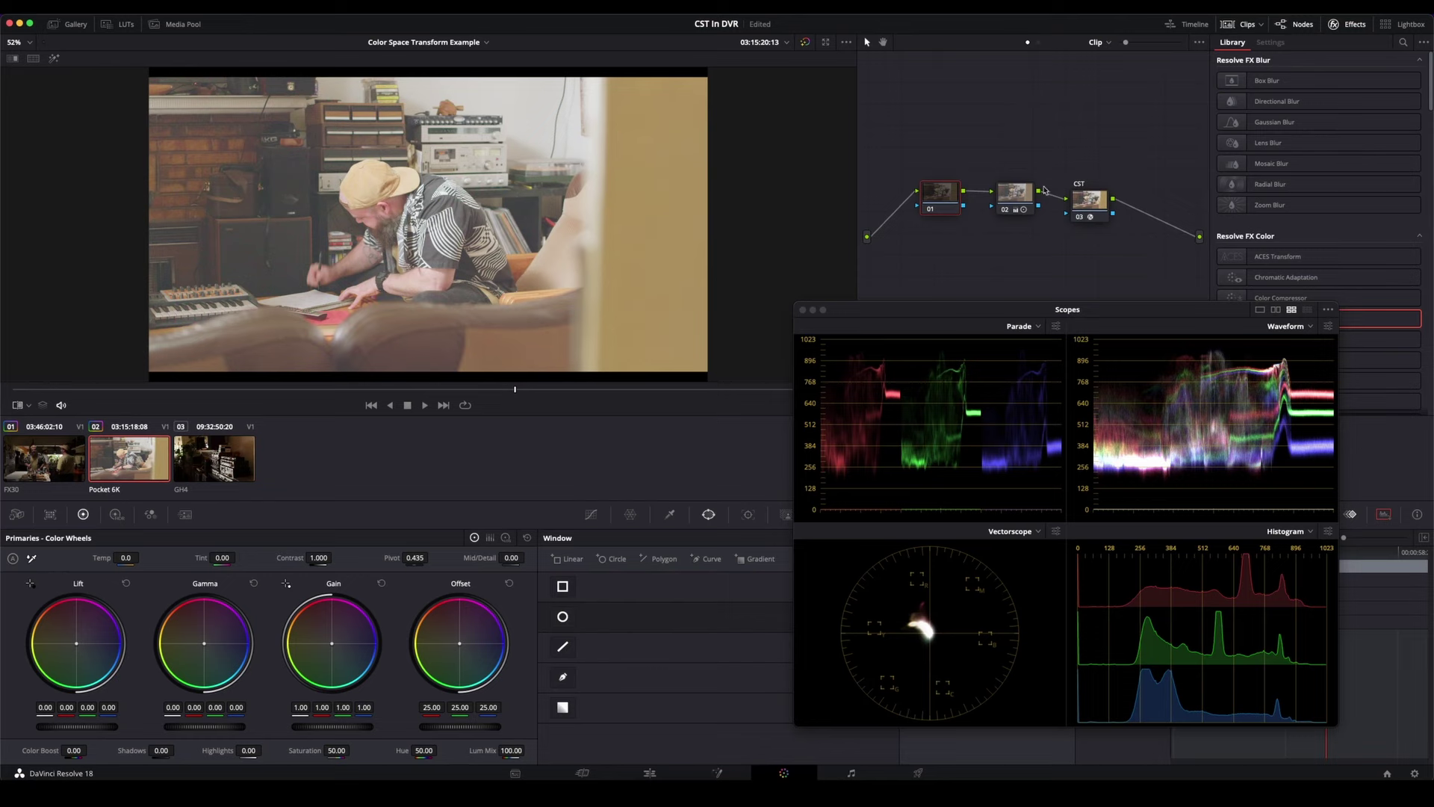
# - Shift node 02's master offset up to 64.50 and back down while watching the scopes, leaving it at 46.85
pyautogui.click(1078, 192)
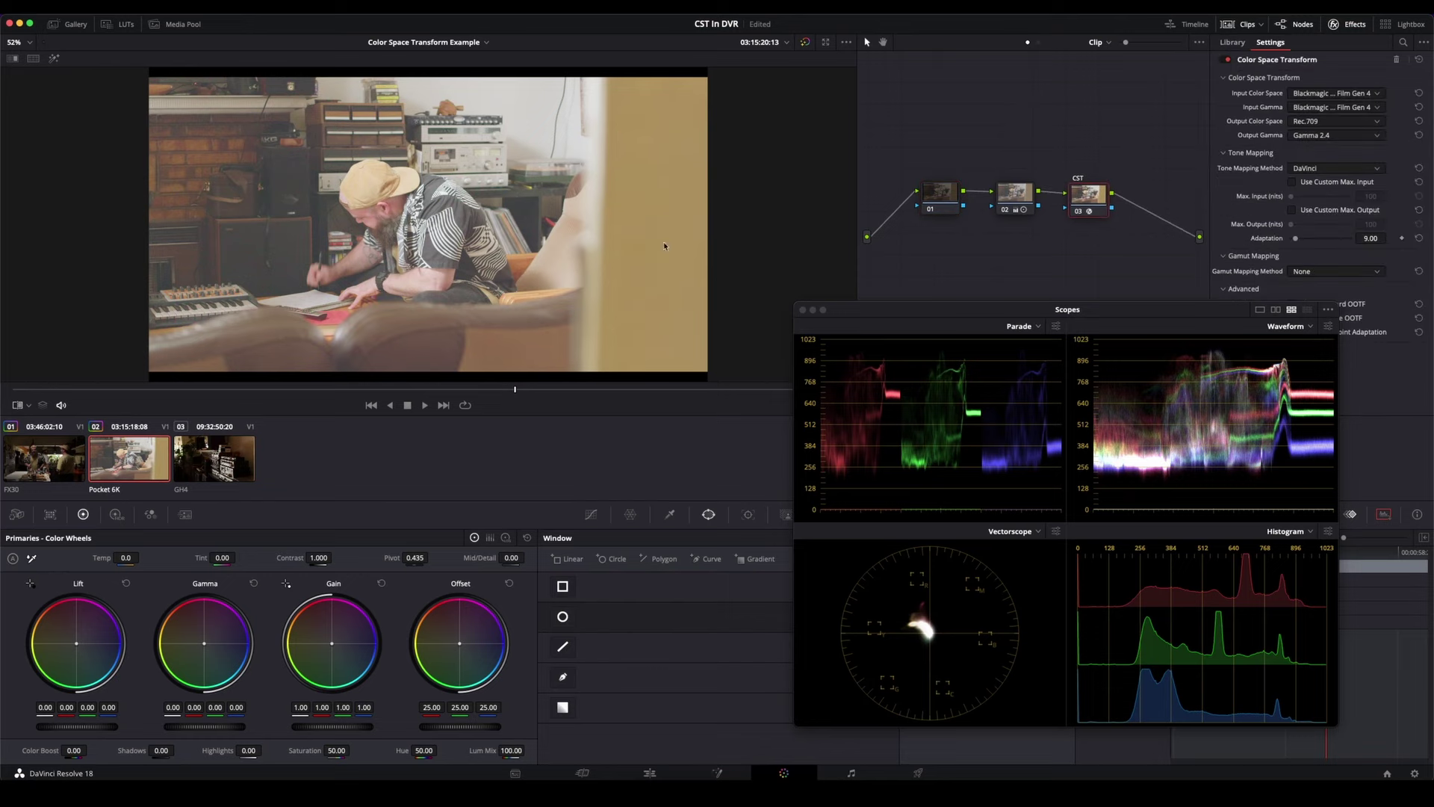
pyautogui.click(1020, 199)
pyautogui.moveTo(458, 733); pyautogui.dragTo(551, 672)
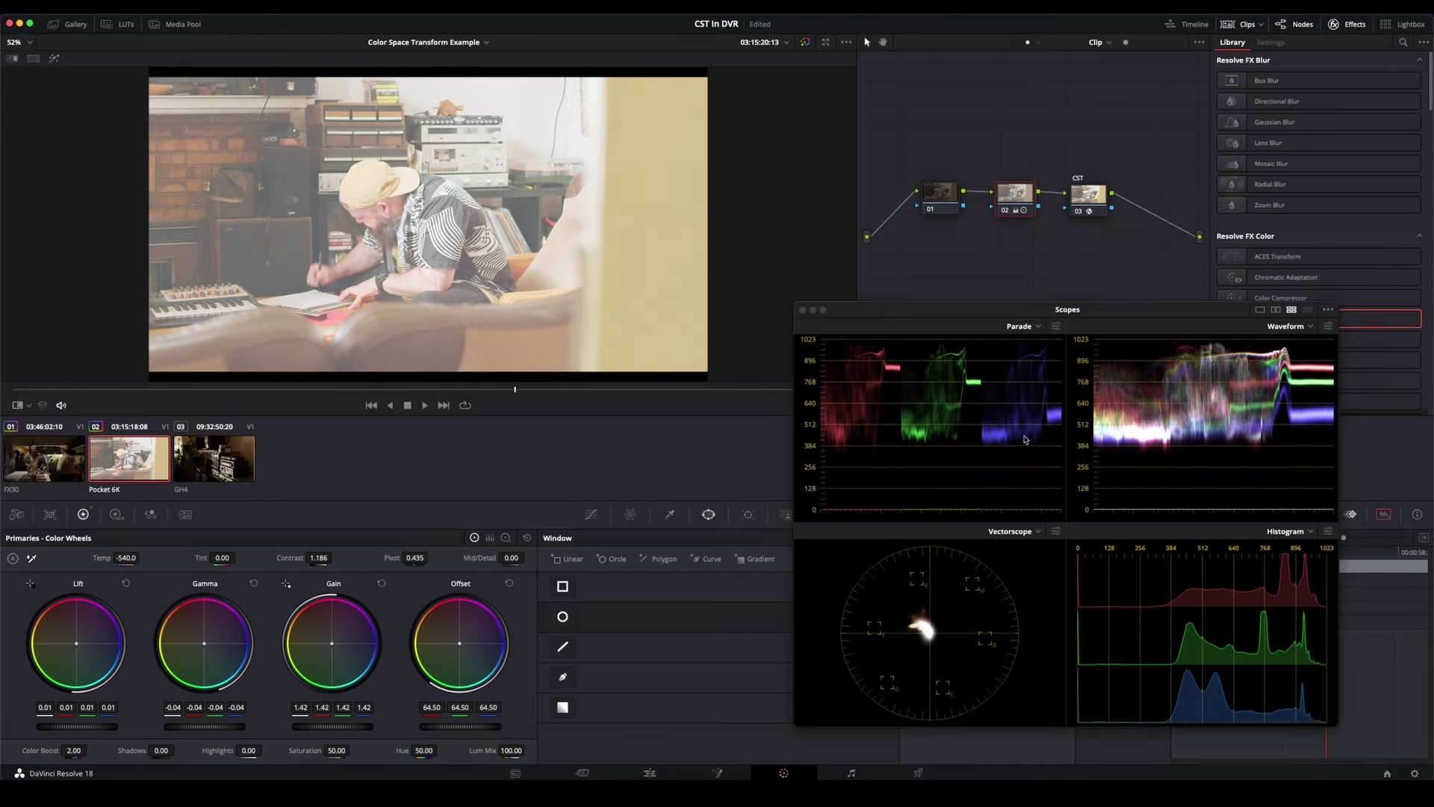
pyautogui.moveTo(468, 728); pyautogui.dragTo(465, 764)
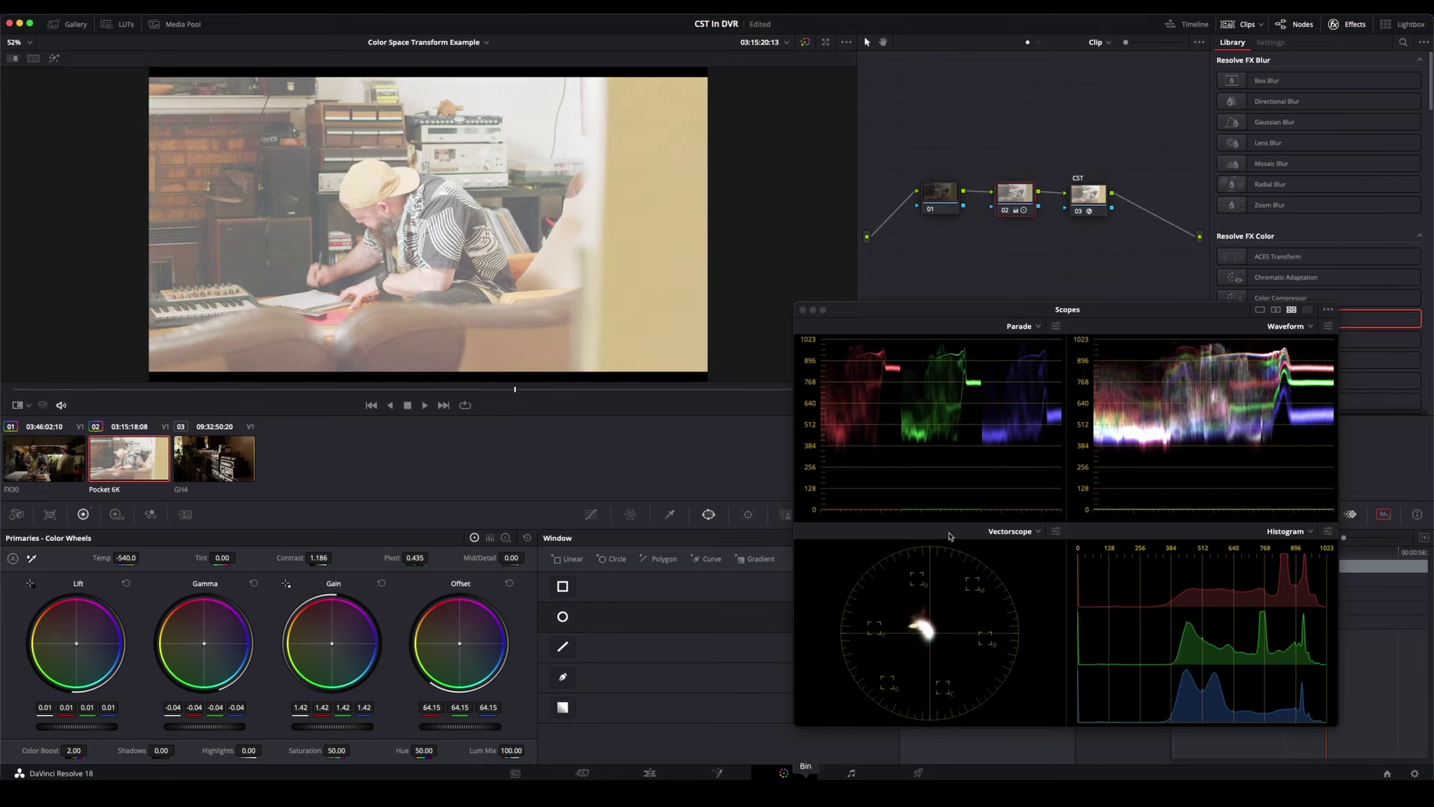
pyautogui.moveTo(476, 730)
pyautogui.mouseDown()
pyautogui.moveTo(247, 729)
pyautogui.moveTo(714, 406)
pyautogui.moveTo(582, 397)
pyautogui.moveTo(754, 396)
pyautogui.moveTo(487, 730)
pyautogui.mouseUp()
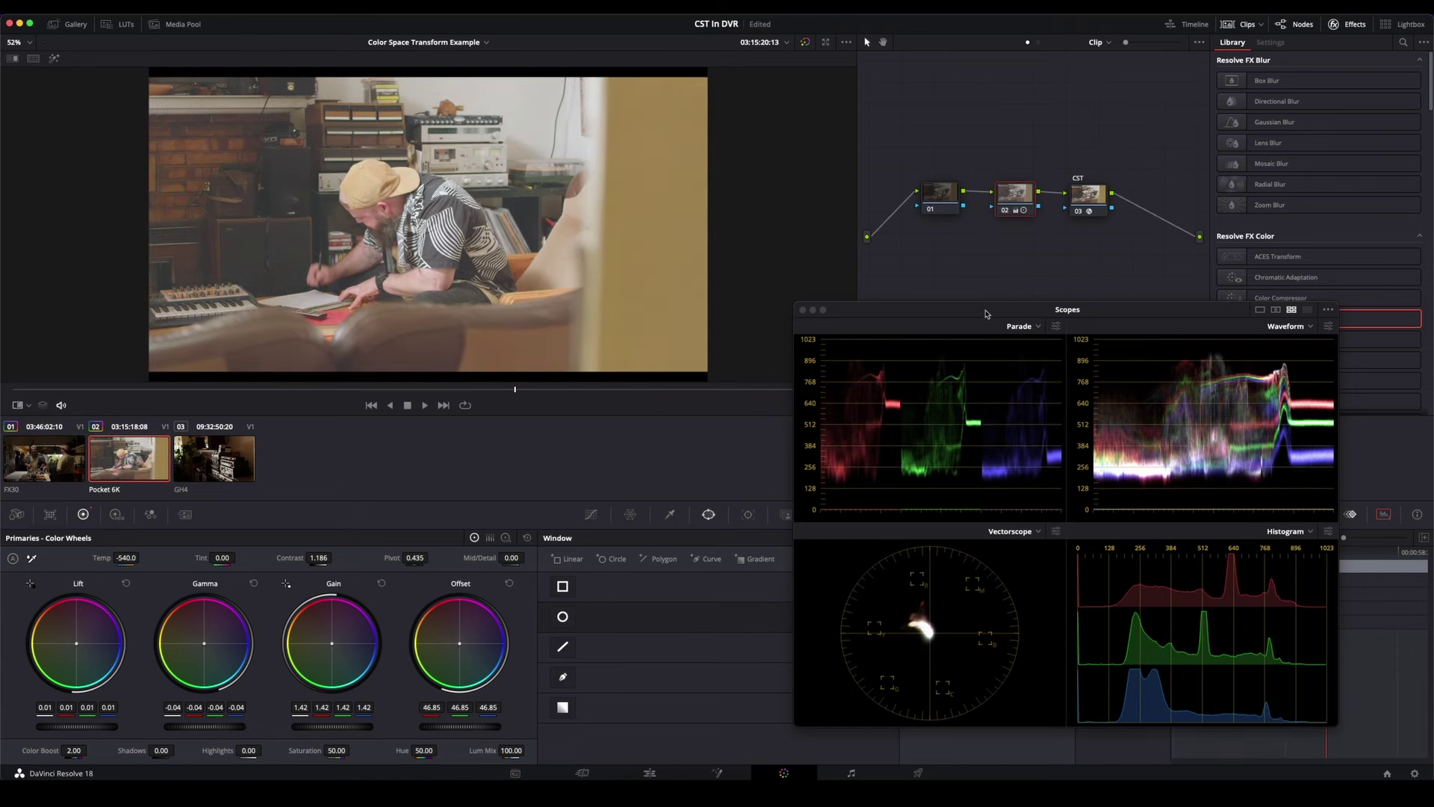
# - Close the separate scopes window and nudge node 02 slightly closer to node 01 in the graph
pyautogui.moveTo(987, 312); pyautogui.dragTo(932, 341)
pyautogui.moveTo(1024, 186); pyautogui.dragTo(1021, 184)
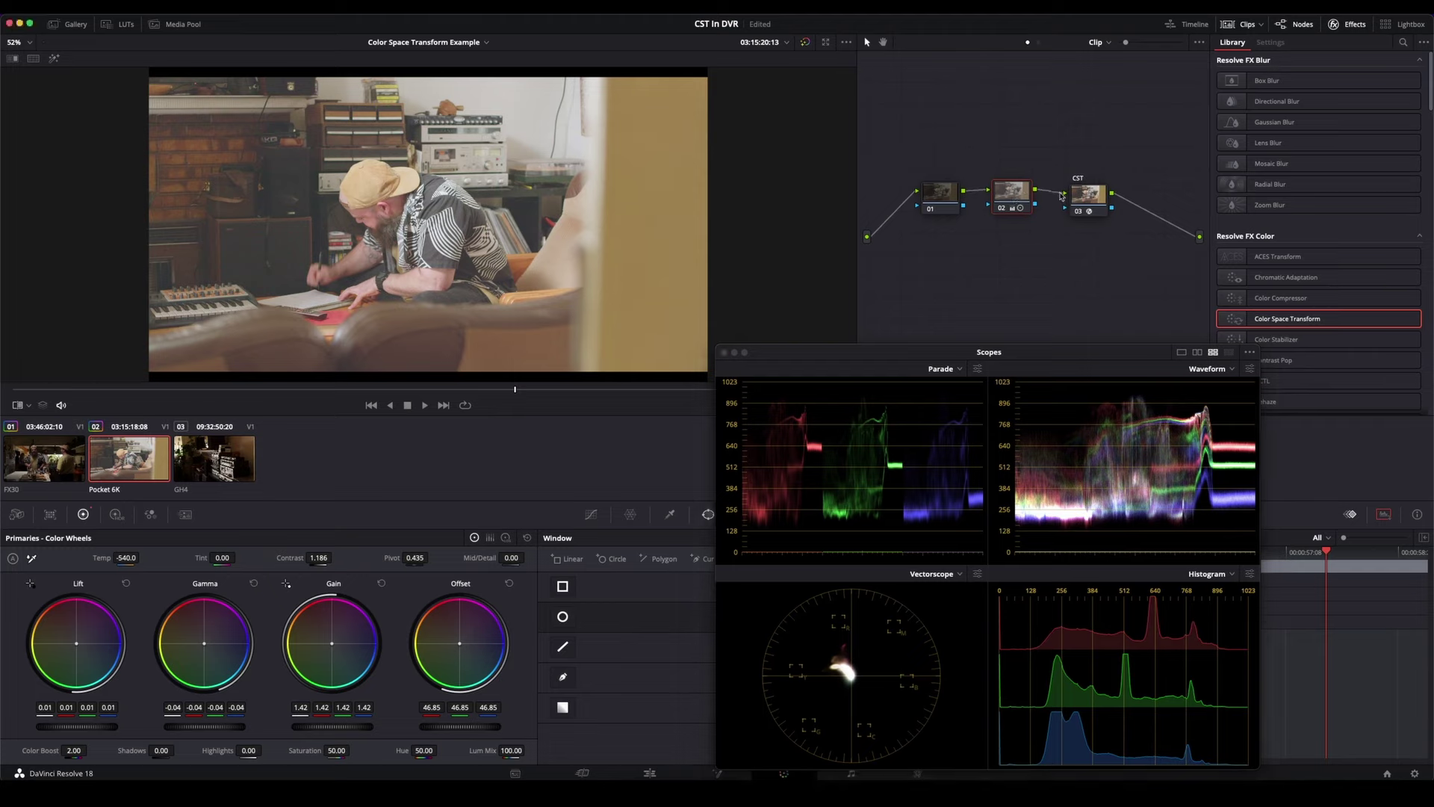
pyautogui.moveTo(1013, 198); pyautogui.dragTo(1013, 196)
pyautogui.click(723, 352)
pyautogui.moveTo(1012, 190); pyautogui.dragTo(994, 203)
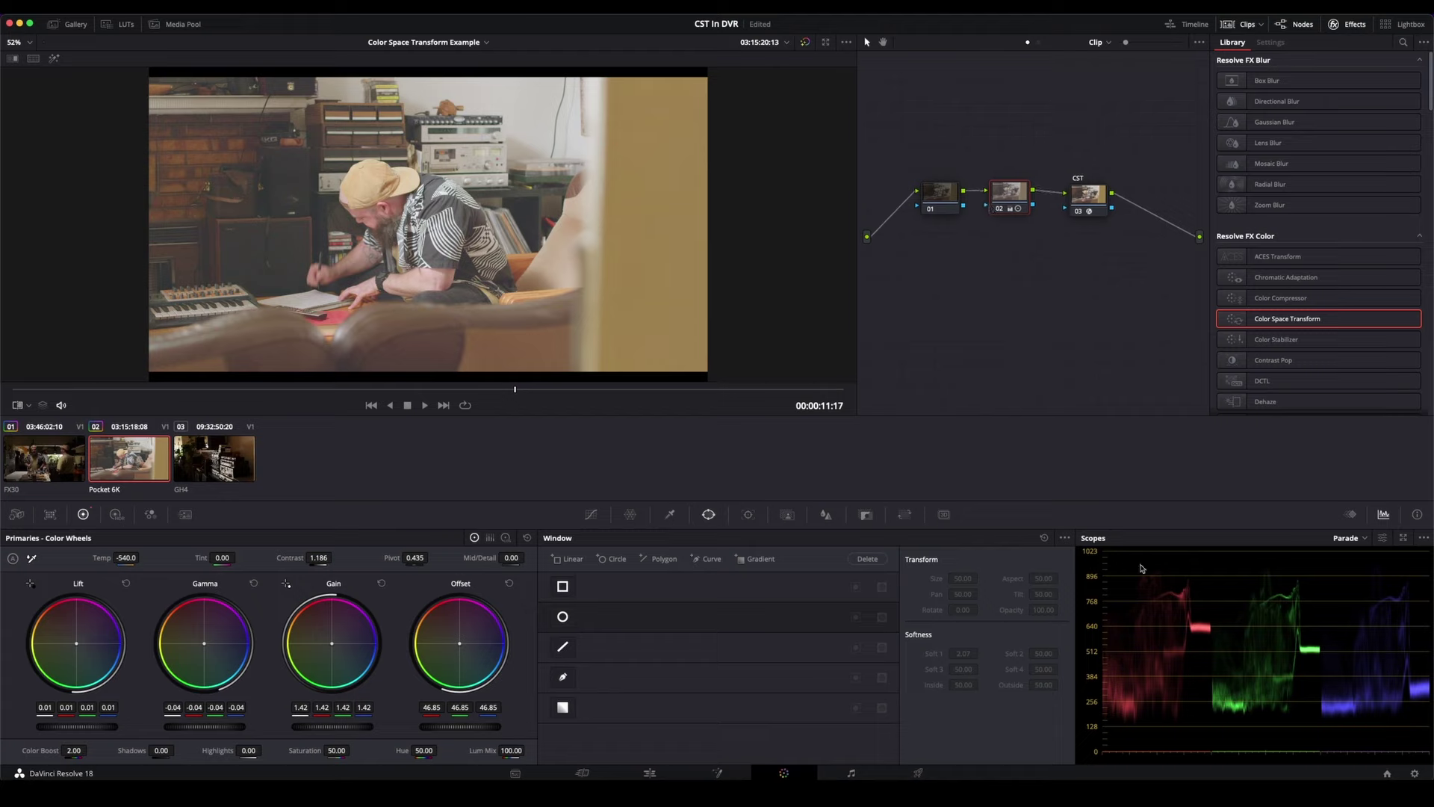
# - Check the project's Color Management settings without changing them, and switch the scopes to CIE Chromaticity to compare Rec.709 with DaVinci WG
pyautogui.click(1414, 773)
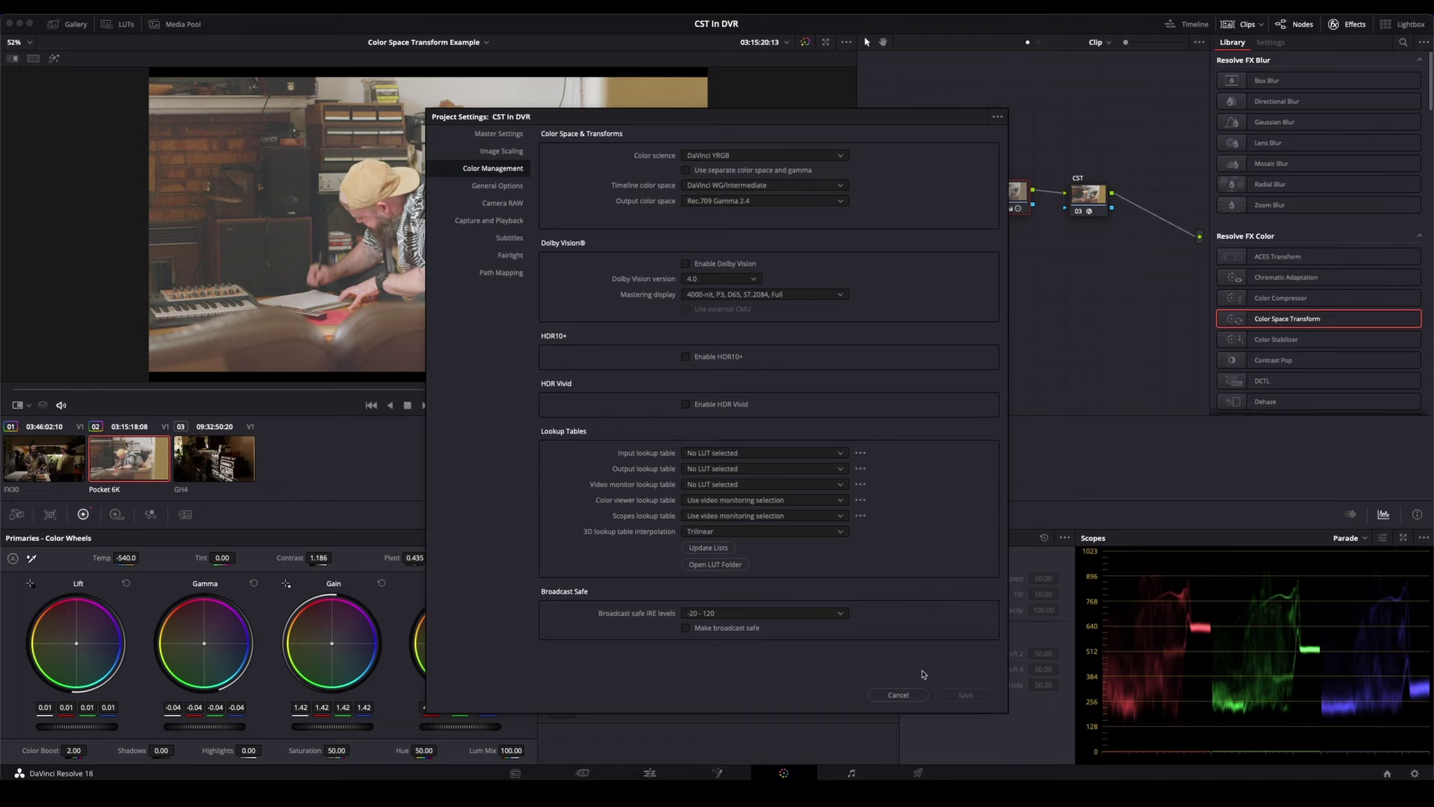
pyautogui.click(913, 694)
pyautogui.click(1356, 538)
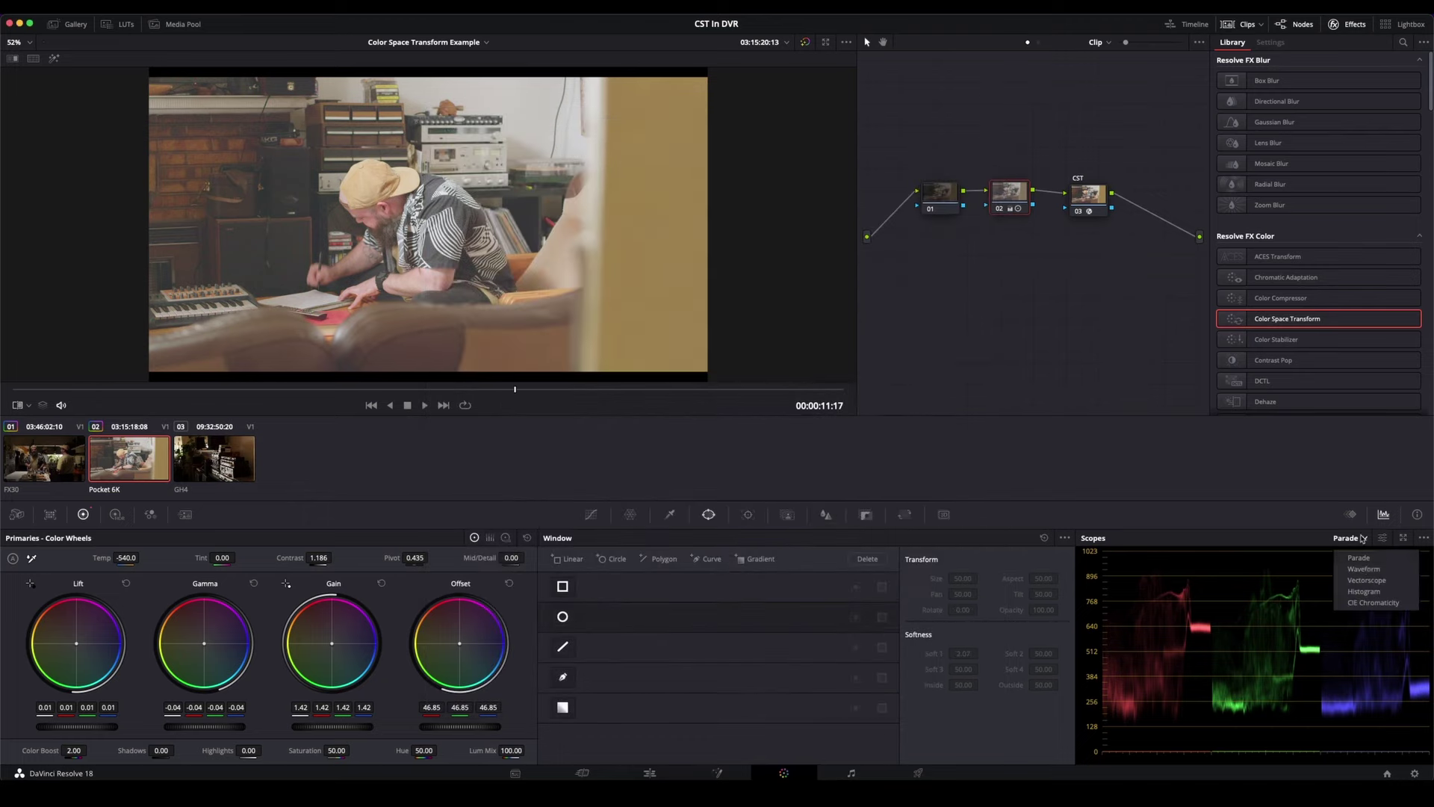
pyautogui.click(1363, 603)
pyautogui.moveTo(1021, 161); pyautogui.dragTo(903, 274)
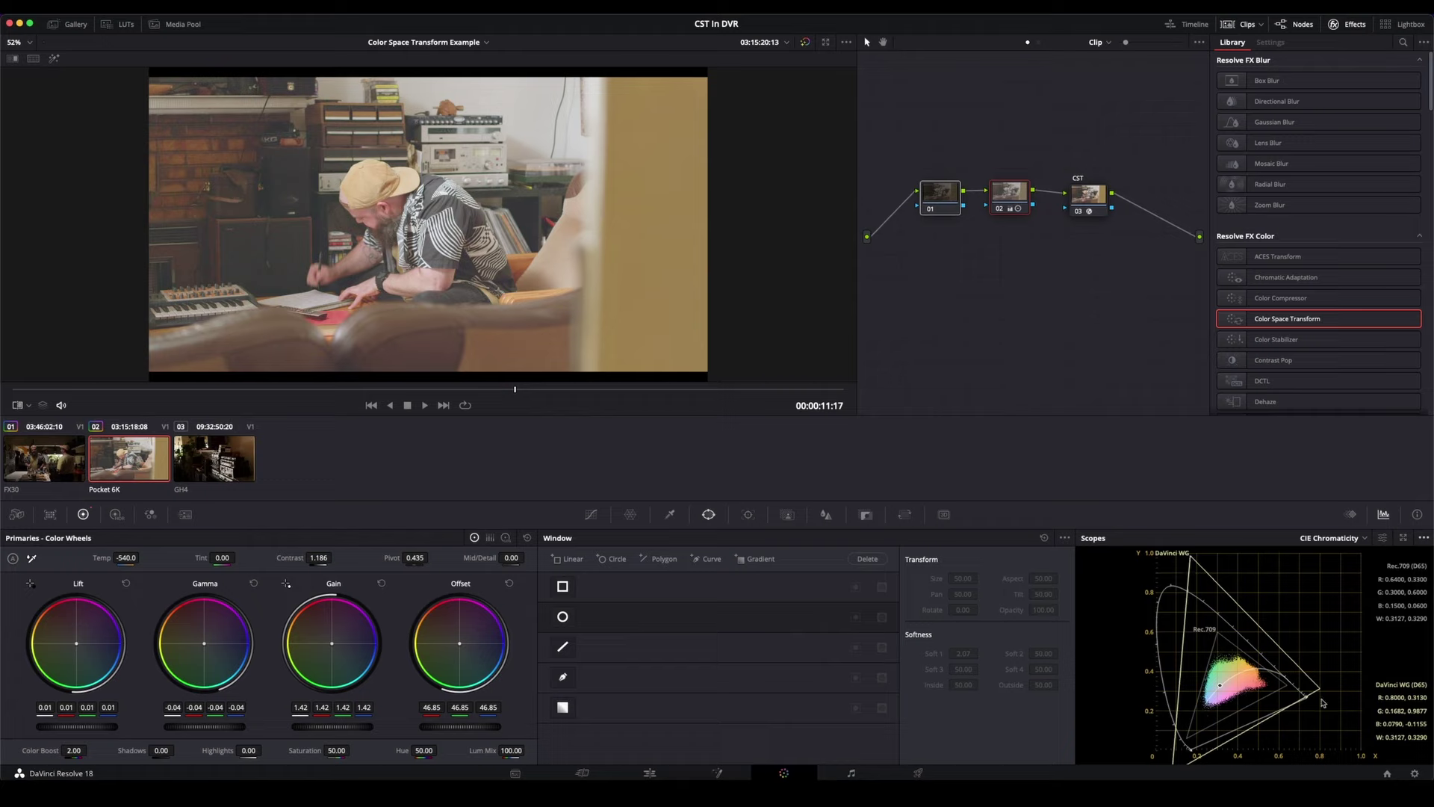
# - Place the CST node close beside node 02 and shift the whole three-node chain slightly within the graph
pyautogui.click(1076, 193)
pyautogui.moveTo(1077, 193); pyautogui.dragTo(1074, 191)
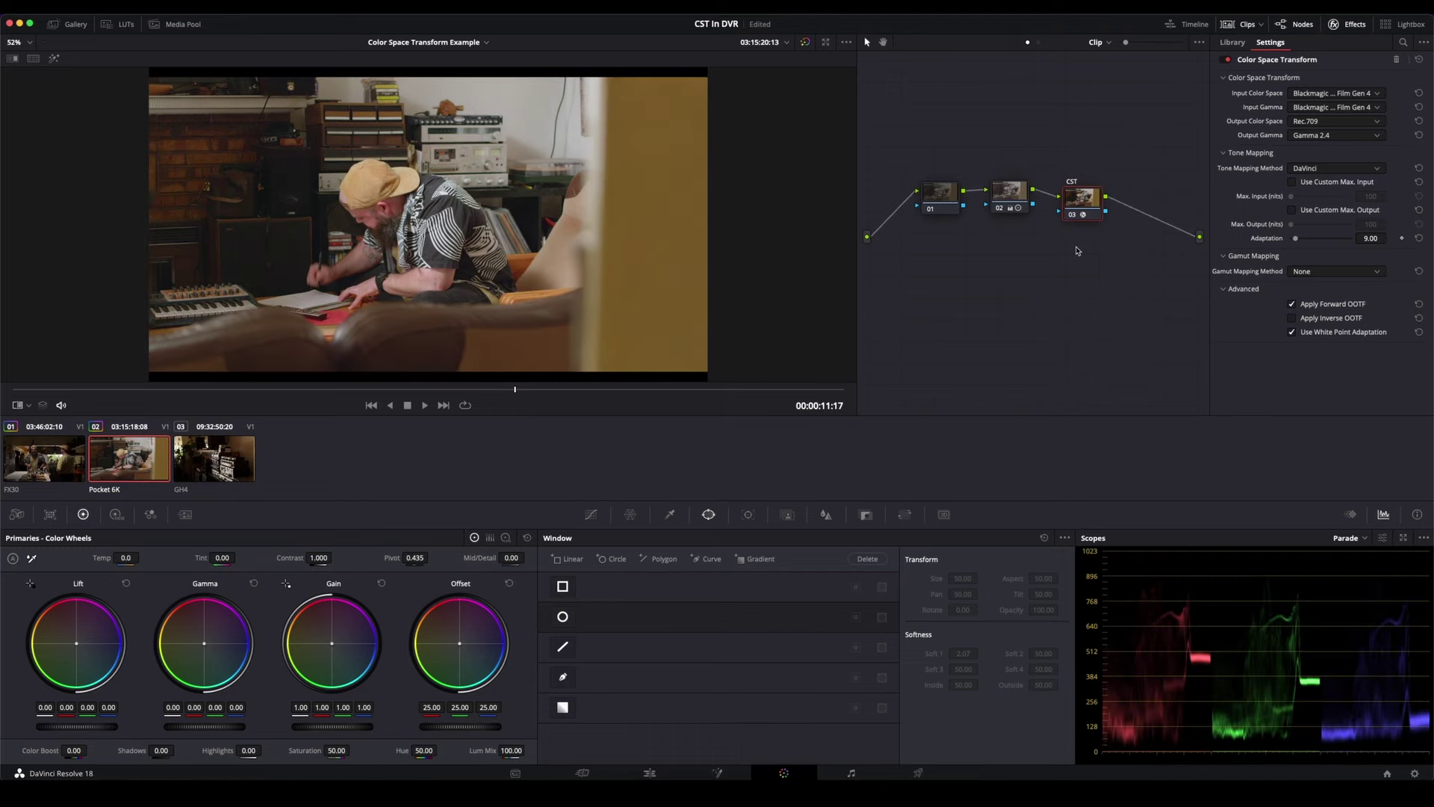
pyautogui.moveTo(1085, 203); pyautogui.dragTo(1093, 193)
pyautogui.moveTo(1056, 107); pyautogui.dragTo(889, 331)
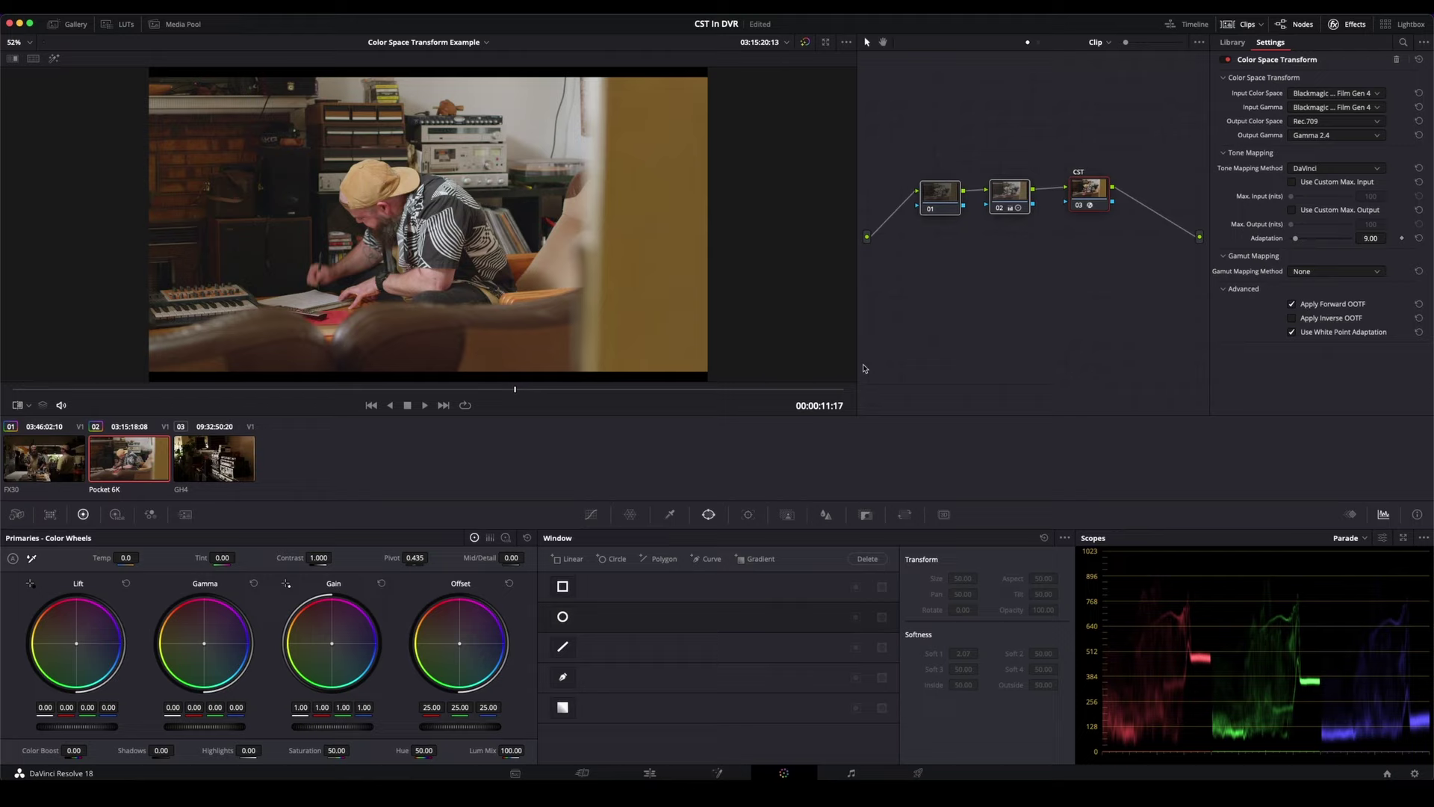
pyautogui.moveTo(1093, 201); pyautogui.dragTo(1080, 202)
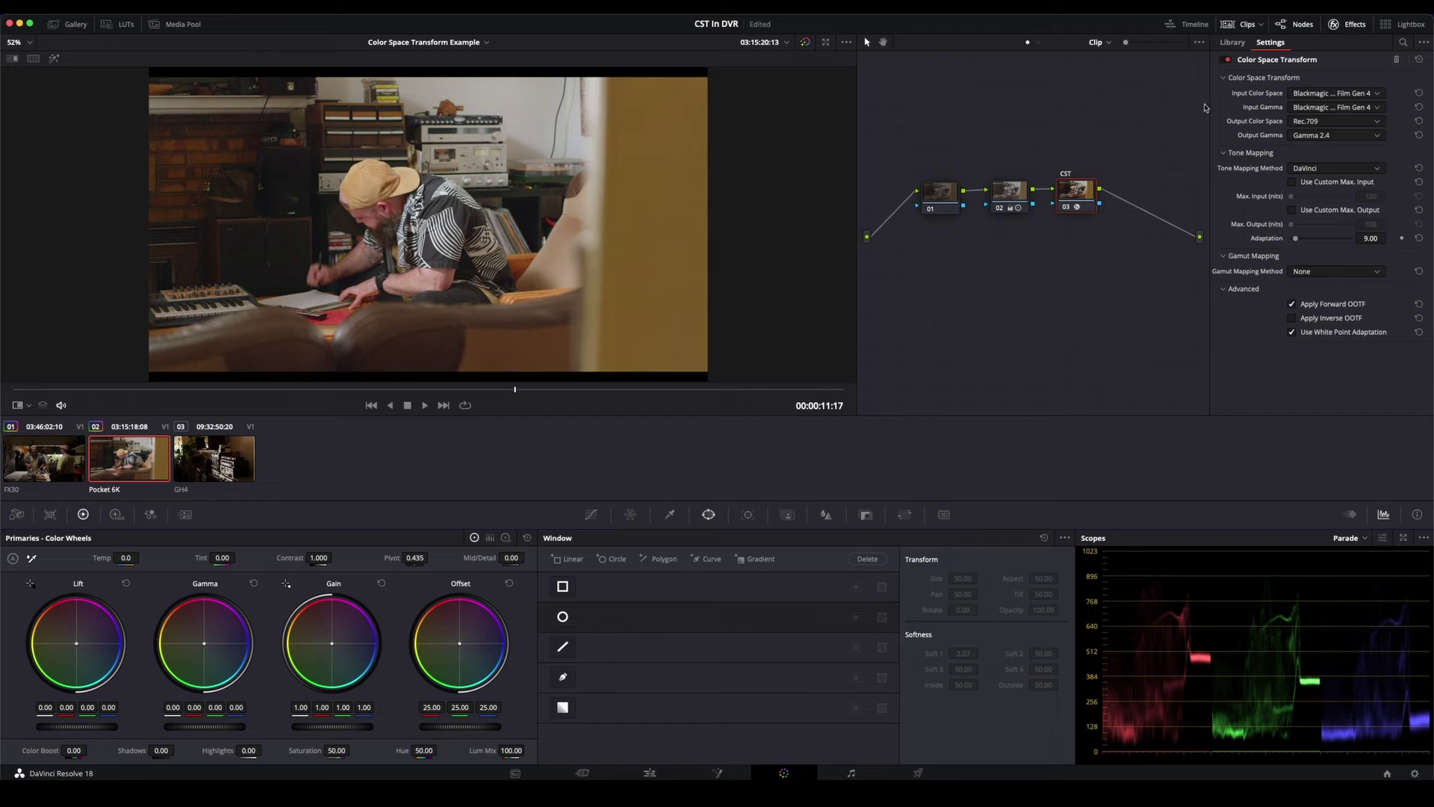
pyautogui.moveTo(1081, 132); pyautogui.dragTo(1047, 189)
pyautogui.click(999, 84)
pyautogui.click(1057, 187)
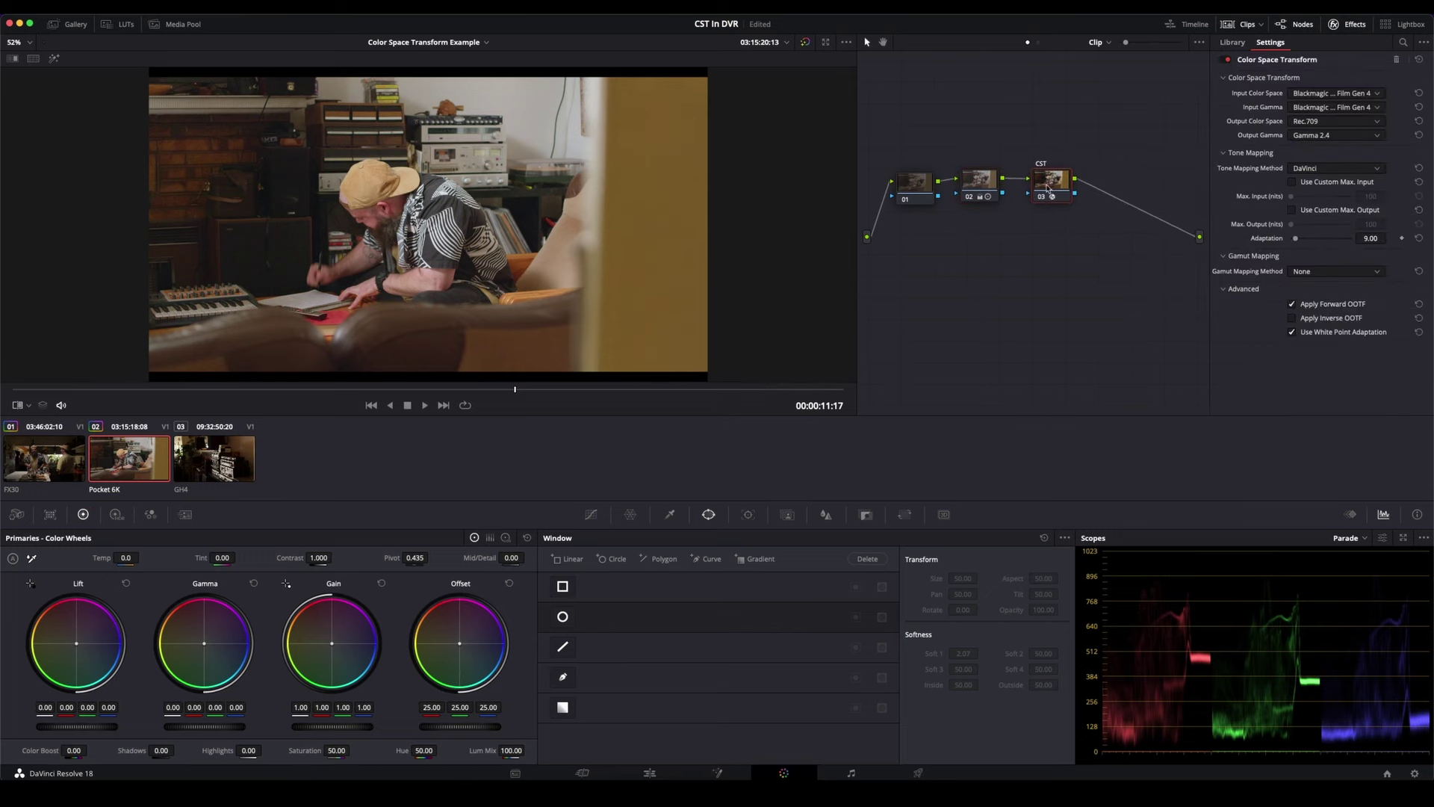
# - Reset the grade of node 02 and toggle the CST node off and on to compare the image
pyautogui.rightClick(999, 181)
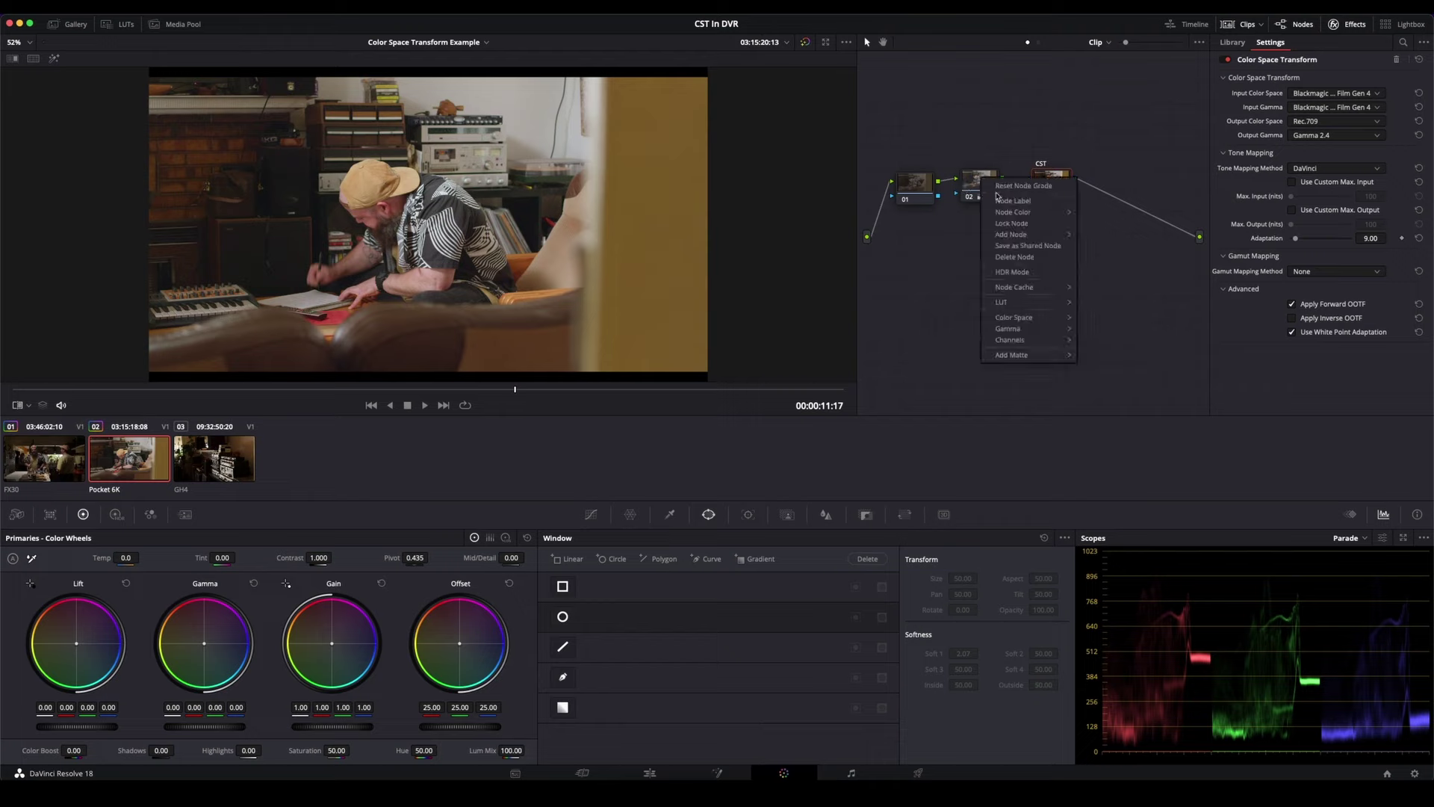
pyautogui.click(1024, 186)
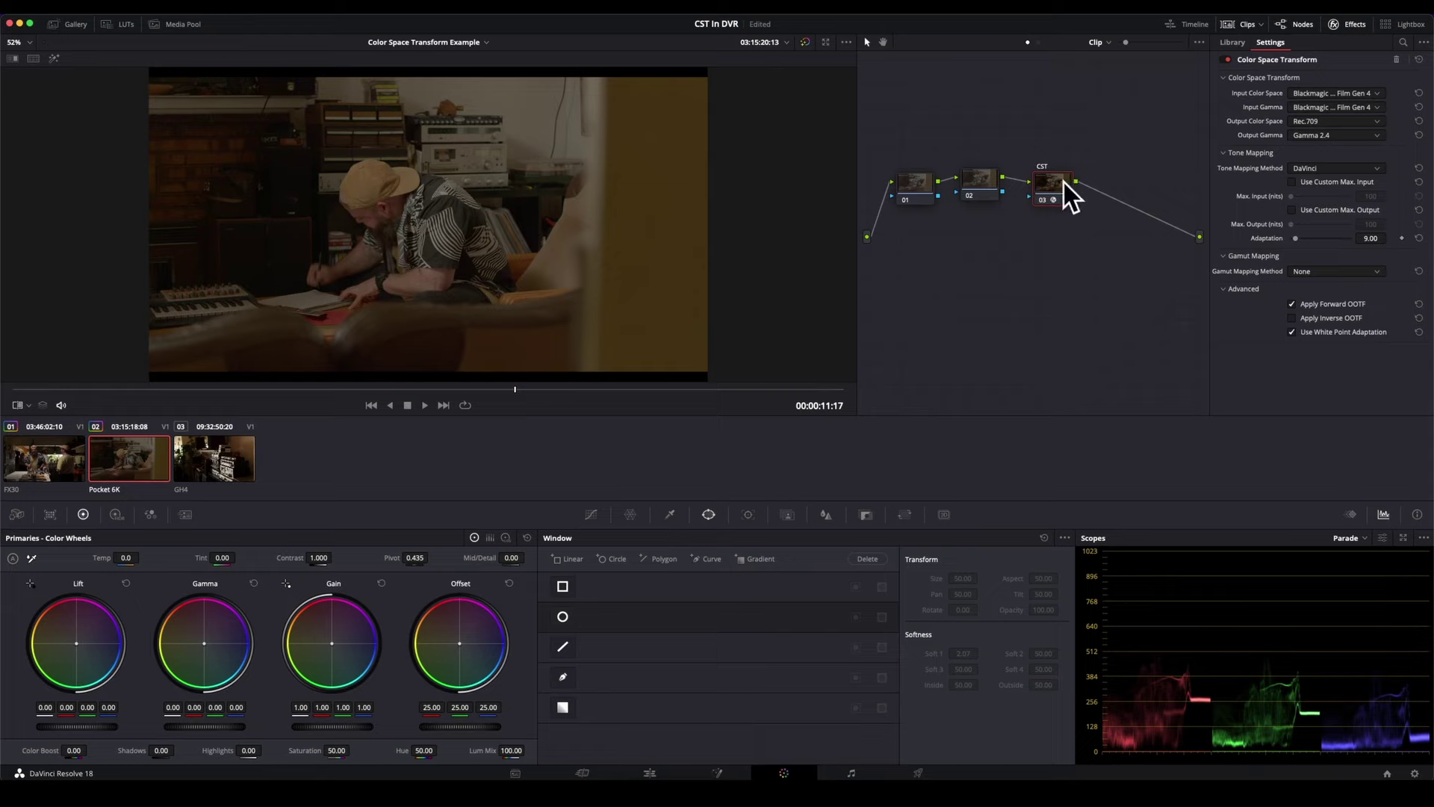
pyautogui.press('super+d')
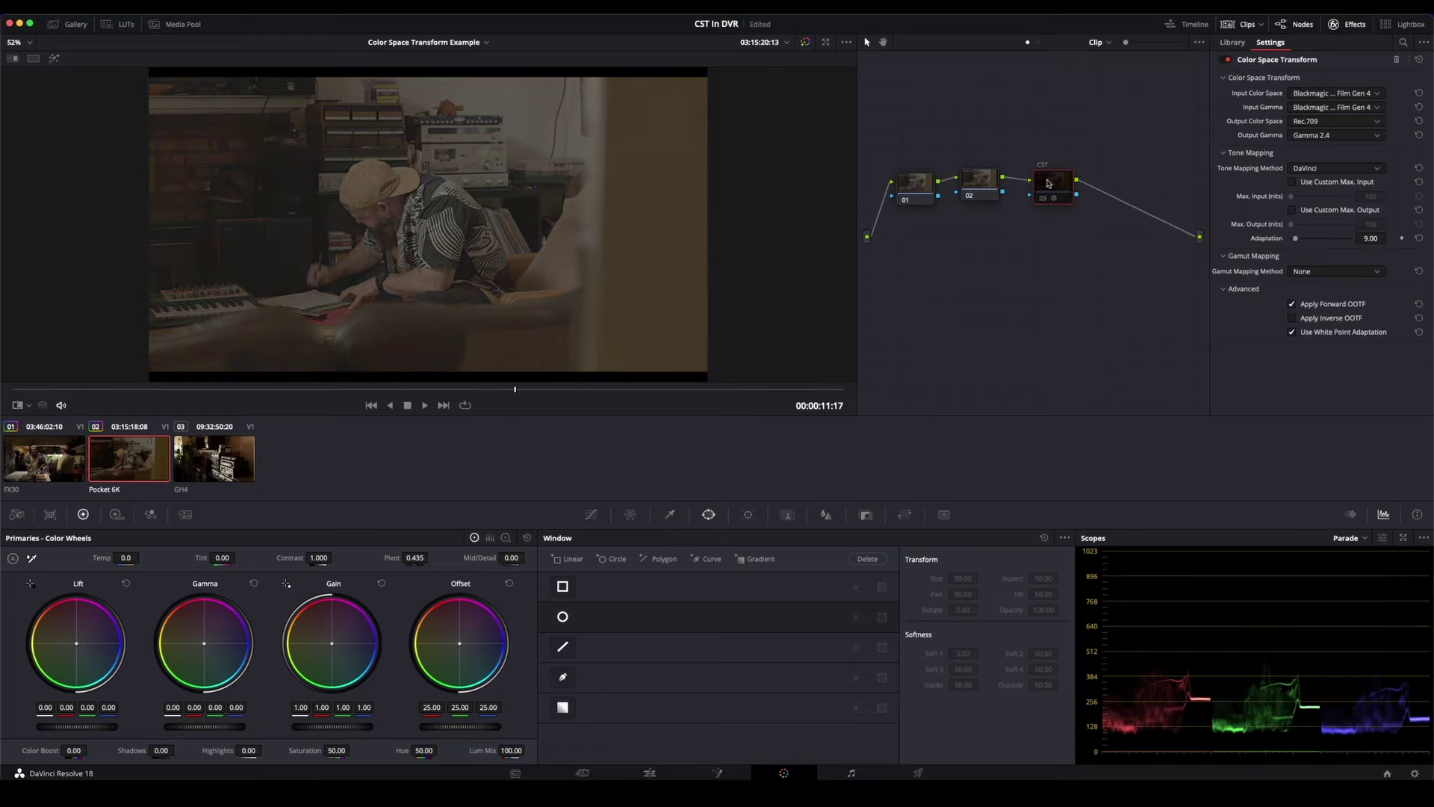
pyautogui.press('super+d')
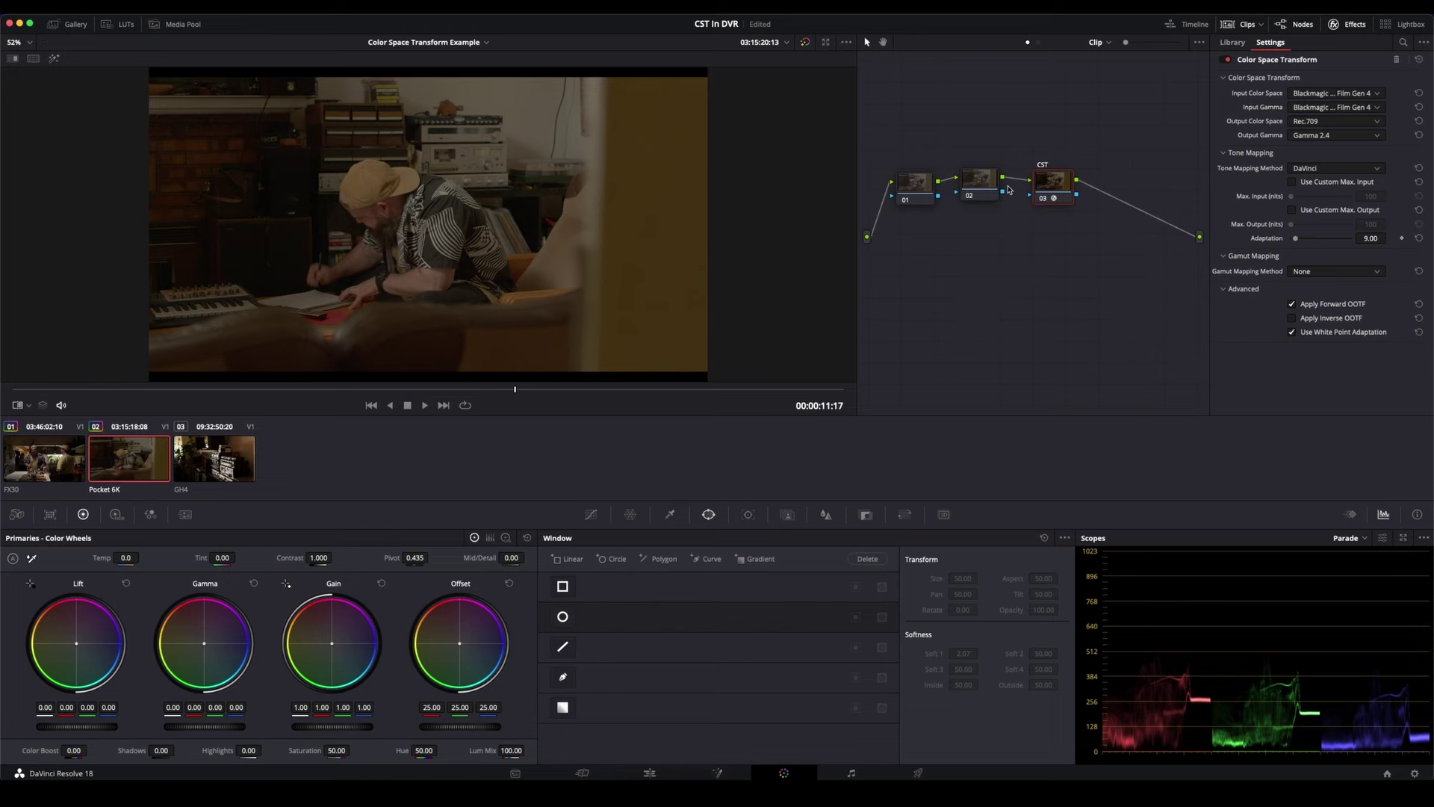
# - Label node 01 as Levels and node 02 as Balance
pyautogui.click(979, 181)
pyautogui.rightClick(976, 180)
pyautogui.click(1012, 205)
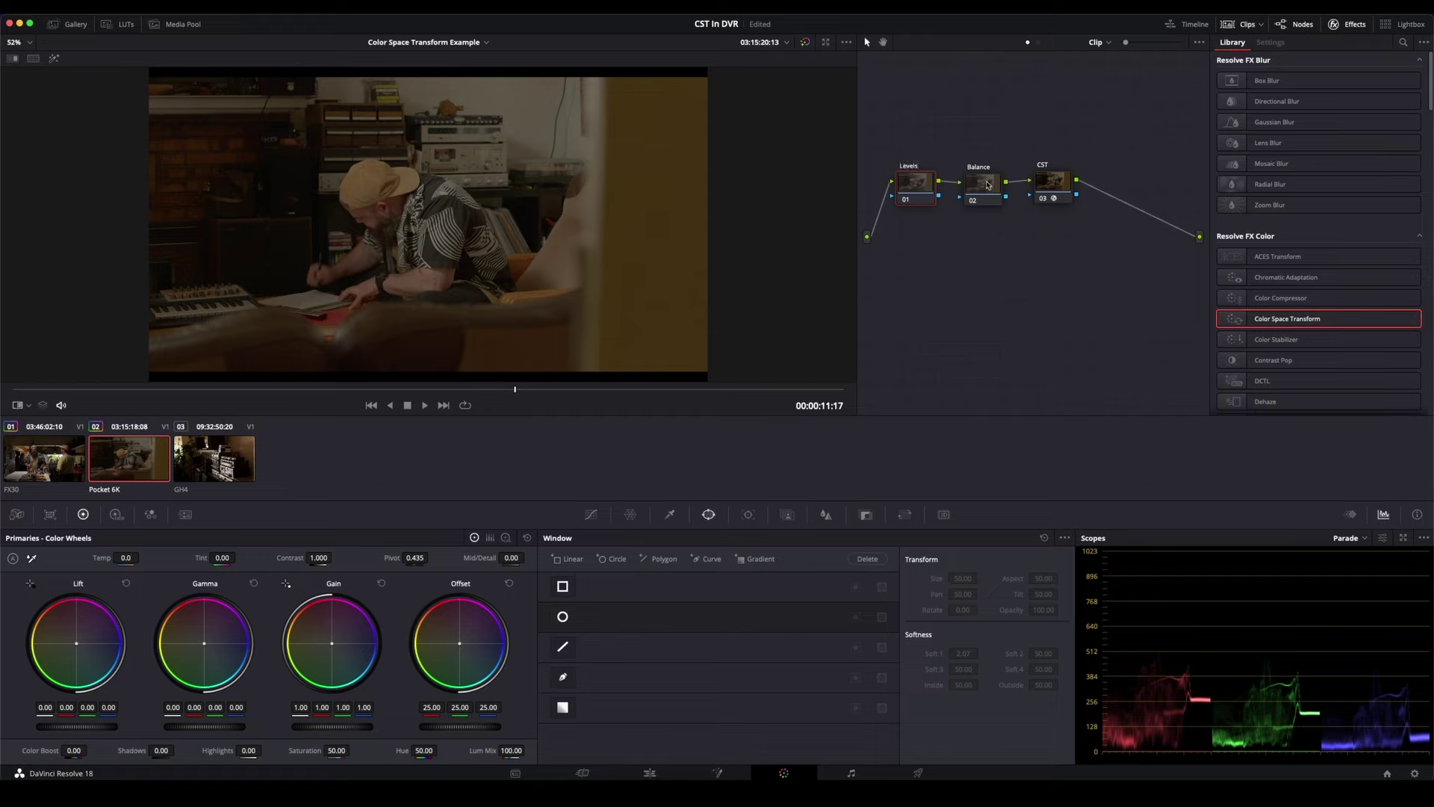
# - On the Levels node, raise the gain to 1.52 and lower the lift to -0.02 and the gamma to -0.03
pyautogui.moveTo(921, 184); pyautogui.dragTo(918, 183)
pyautogui.moveTo(351, 726); pyautogui.dragTo(547, 702)
pyautogui.moveTo(97, 733); pyautogui.dragTo(69, 730)
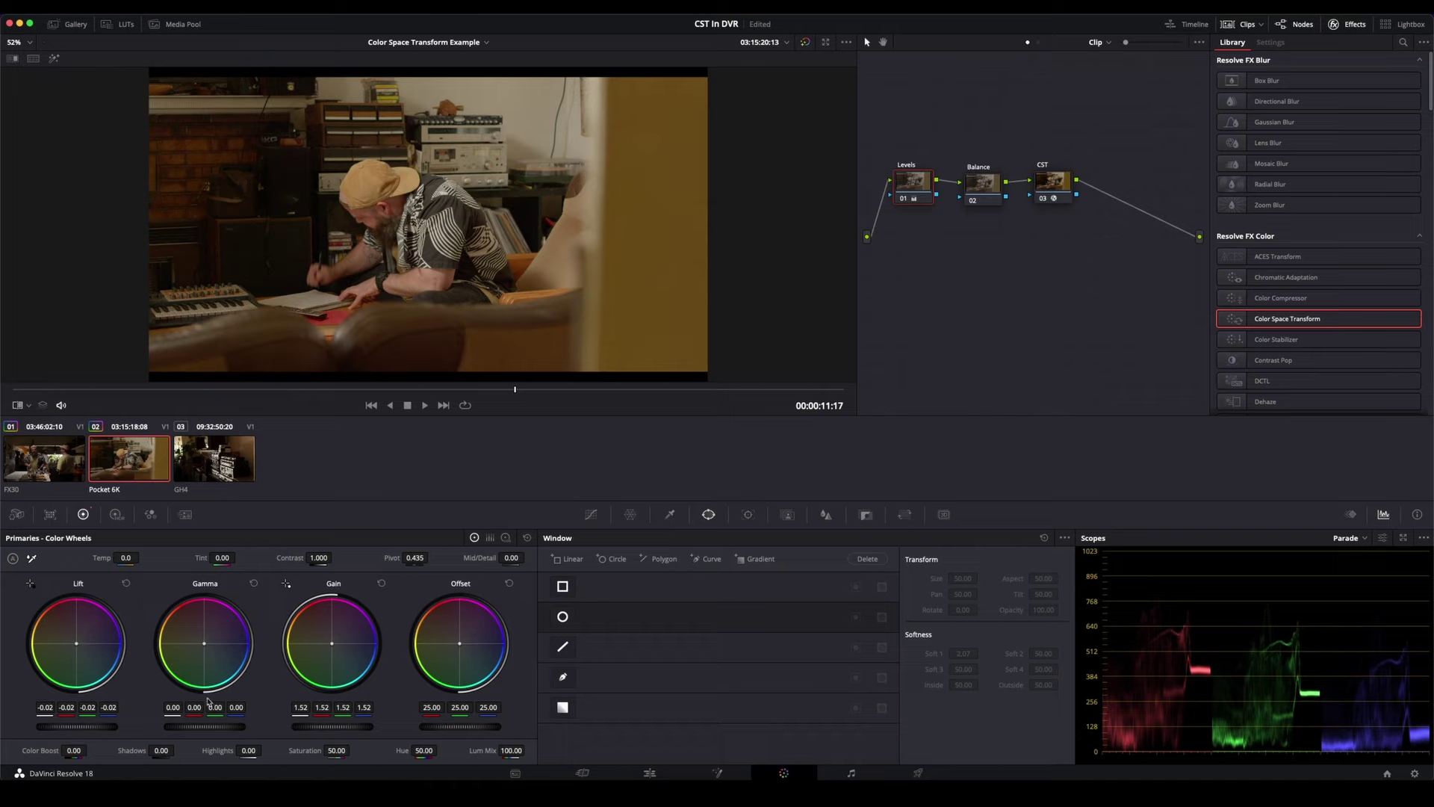
pyautogui.moveTo(208, 728); pyautogui.dragTo(150, 726)
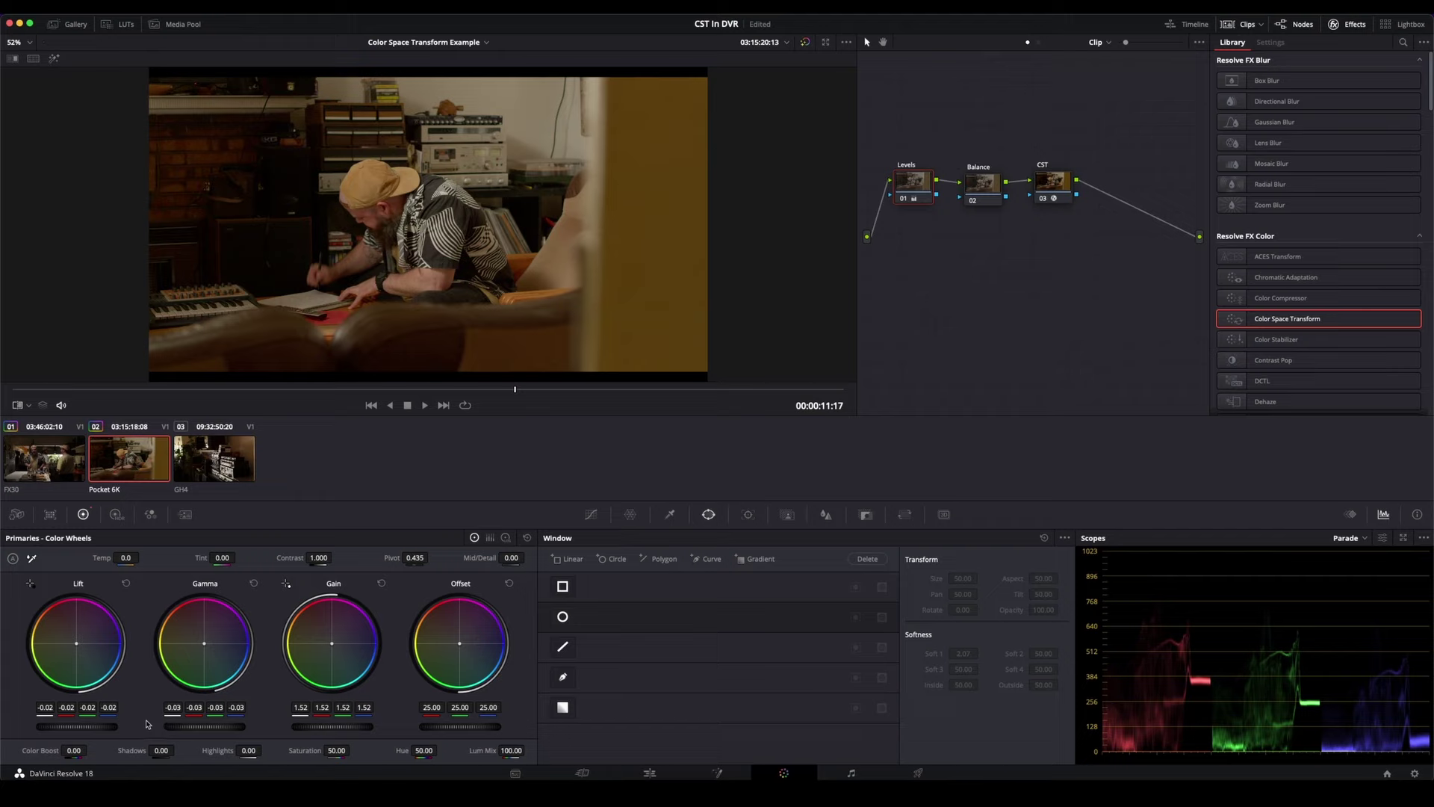
# - On the Balance node, set temperature to -590 and contrast to 1.120, and slightly raise the highlights and lower the shadows
pyautogui.click(980, 190)
pyautogui.moveTo(126, 557); pyautogui.dragTo(98, 547)
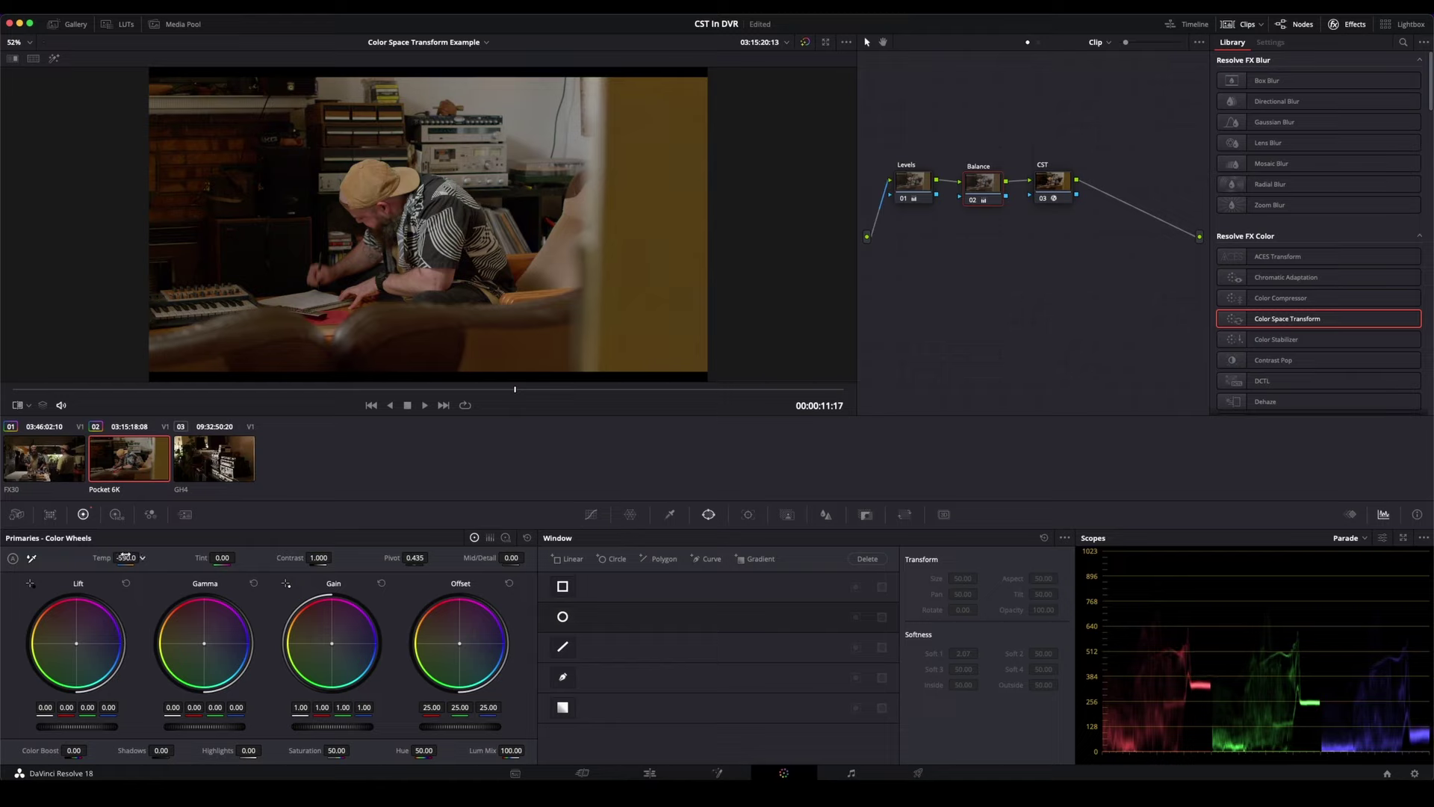
pyautogui.moveTo(321, 556); pyautogui.dragTo(359, 549)
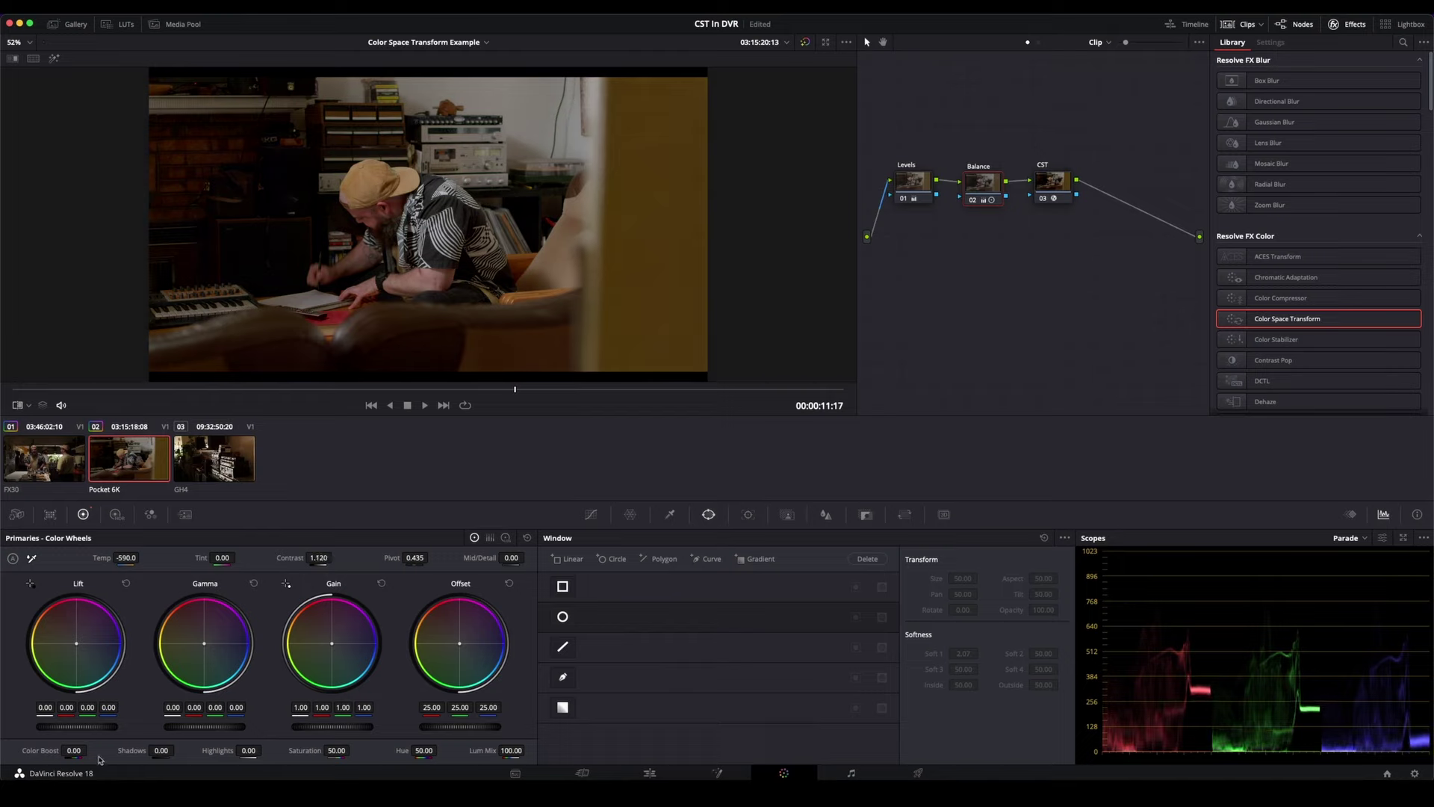
pyautogui.moveTo(242, 750); pyautogui.dragTo(252, 748)
pyautogui.moveTo(161, 750); pyautogui.dragTo(150, 750)
# - Nudge the Levels, Balance and CST nodes into an evenly spaced row and make the CST node active
pyautogui.click(1054, 186)
pyautogui.click(980, 182)
pyautogui.click(1056, 179)
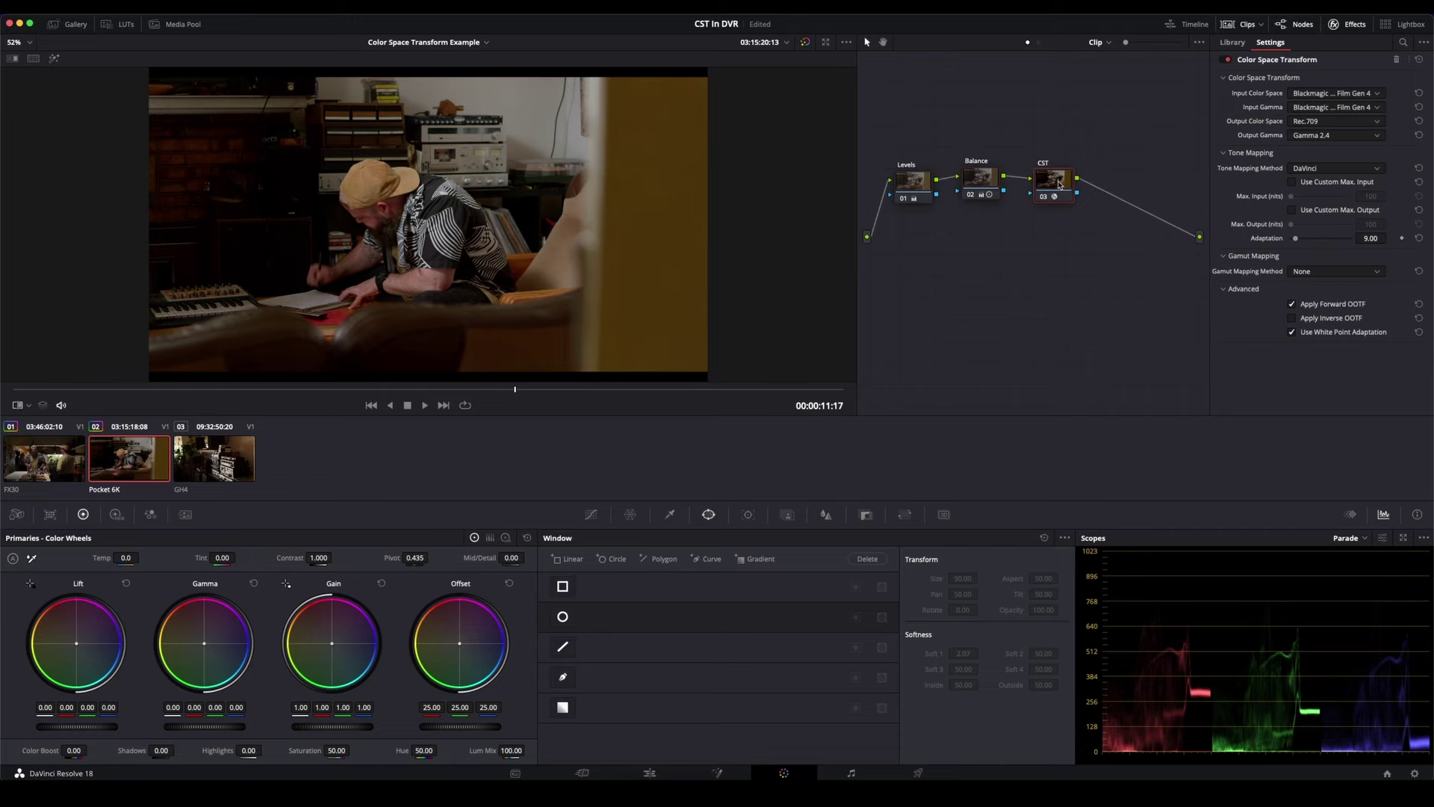
pyautogui.moveTo(1042, 181); pyautogui.dragTo(1033, 181)
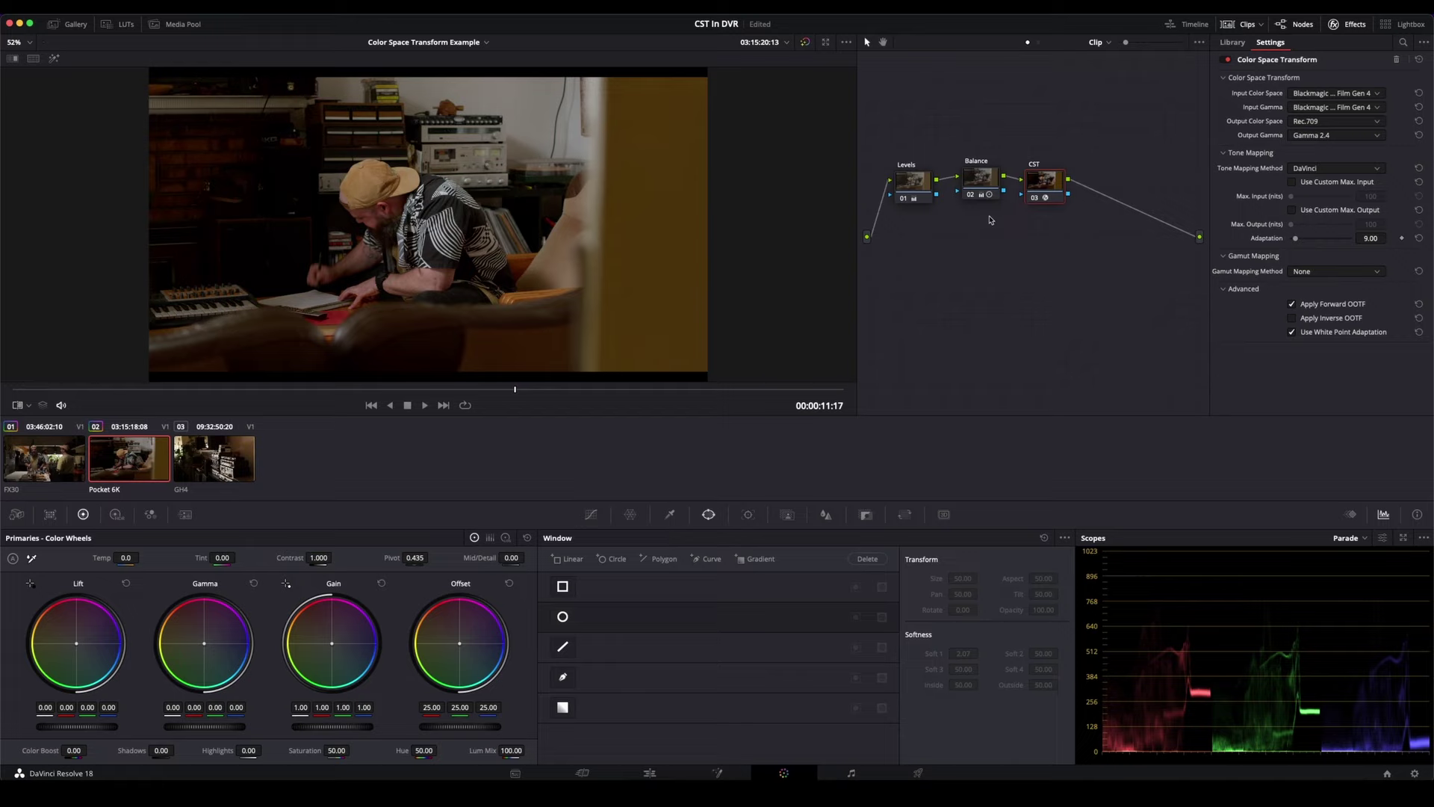
pyautogui.moveTo(985, 198)
pyautogui.click(912, 181)
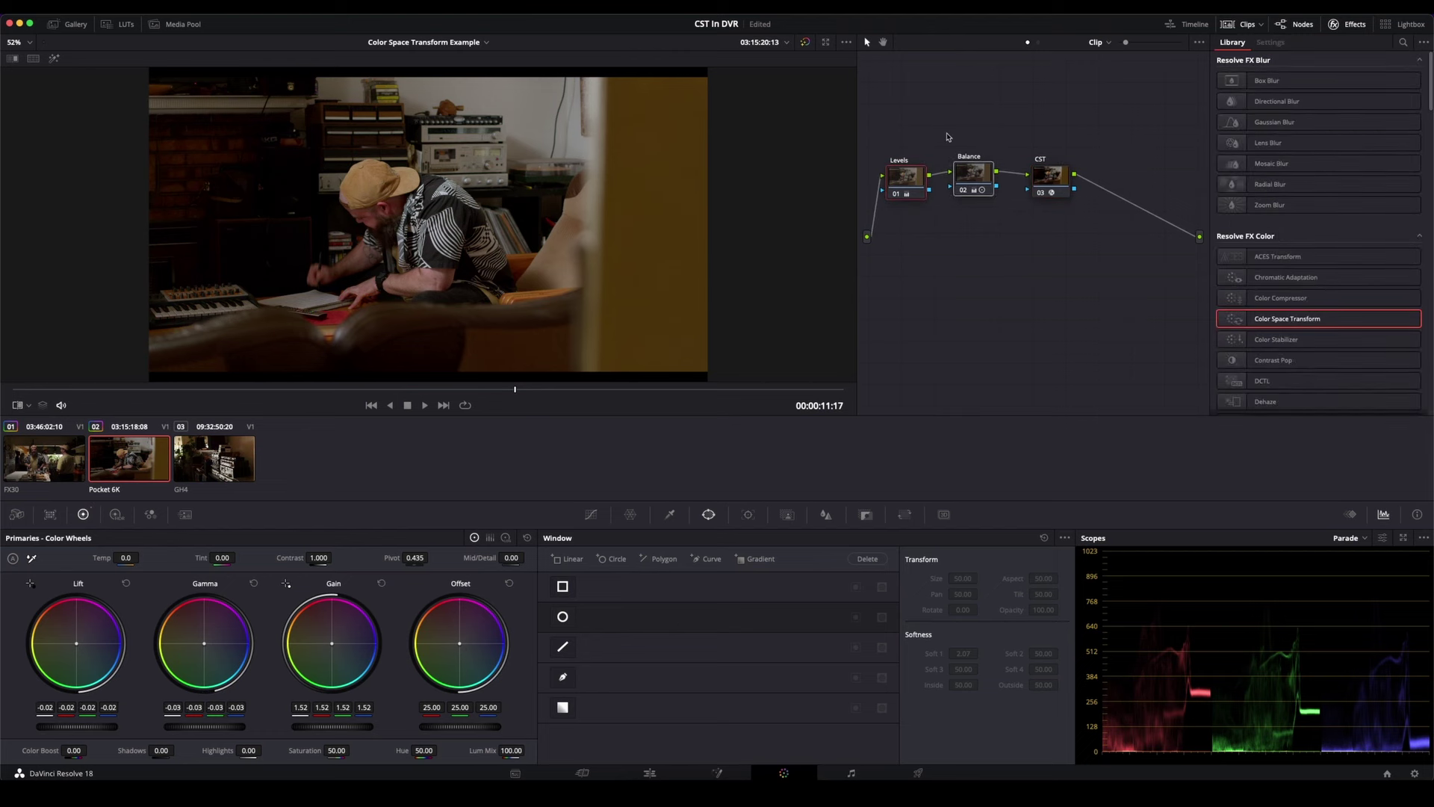
pyautogui.click(1040, 161)
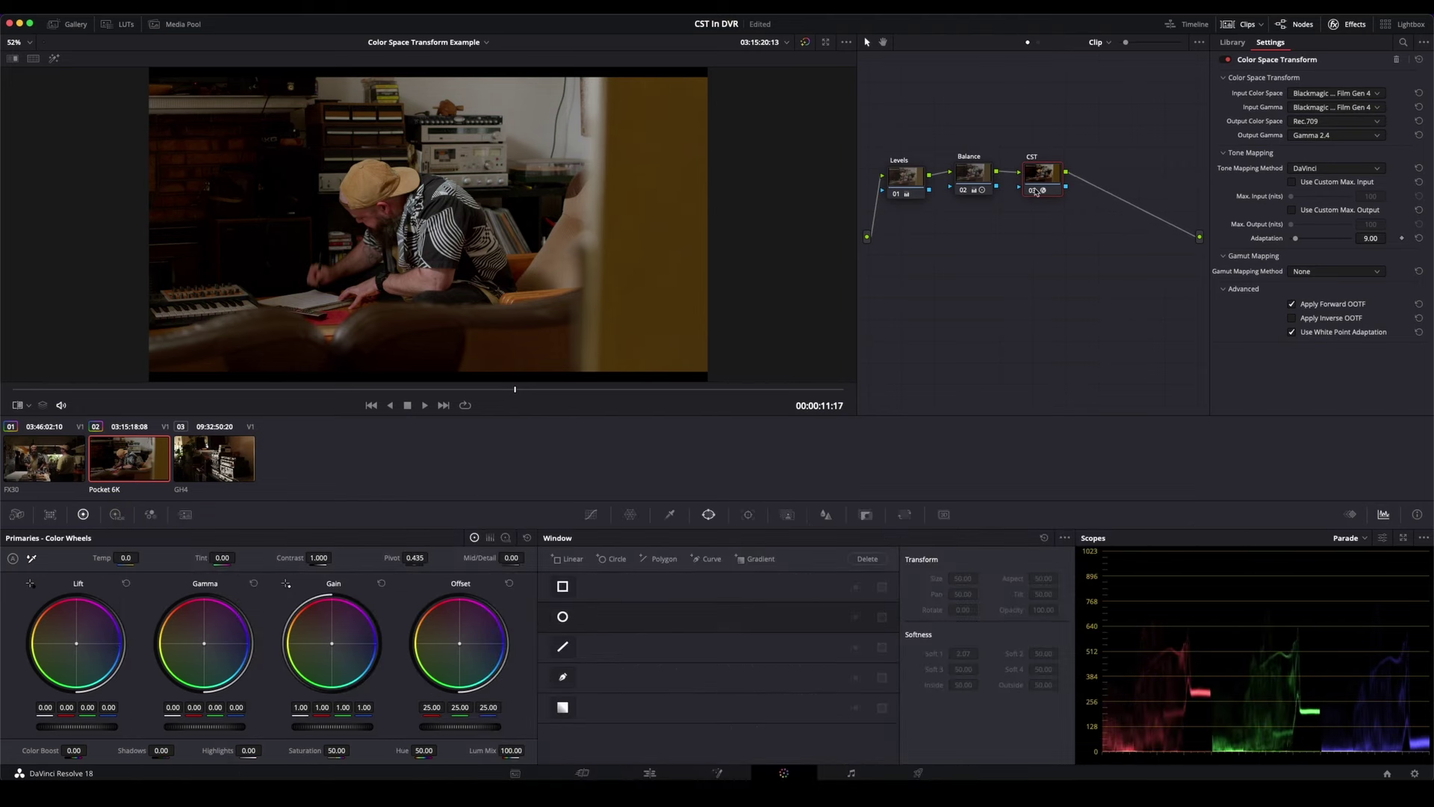
# - Apply the Rec709 Kodak 2383 D65 film look LUT to a new node 04 after the CST node, and disable that node
pyautogui.click(120, 27)
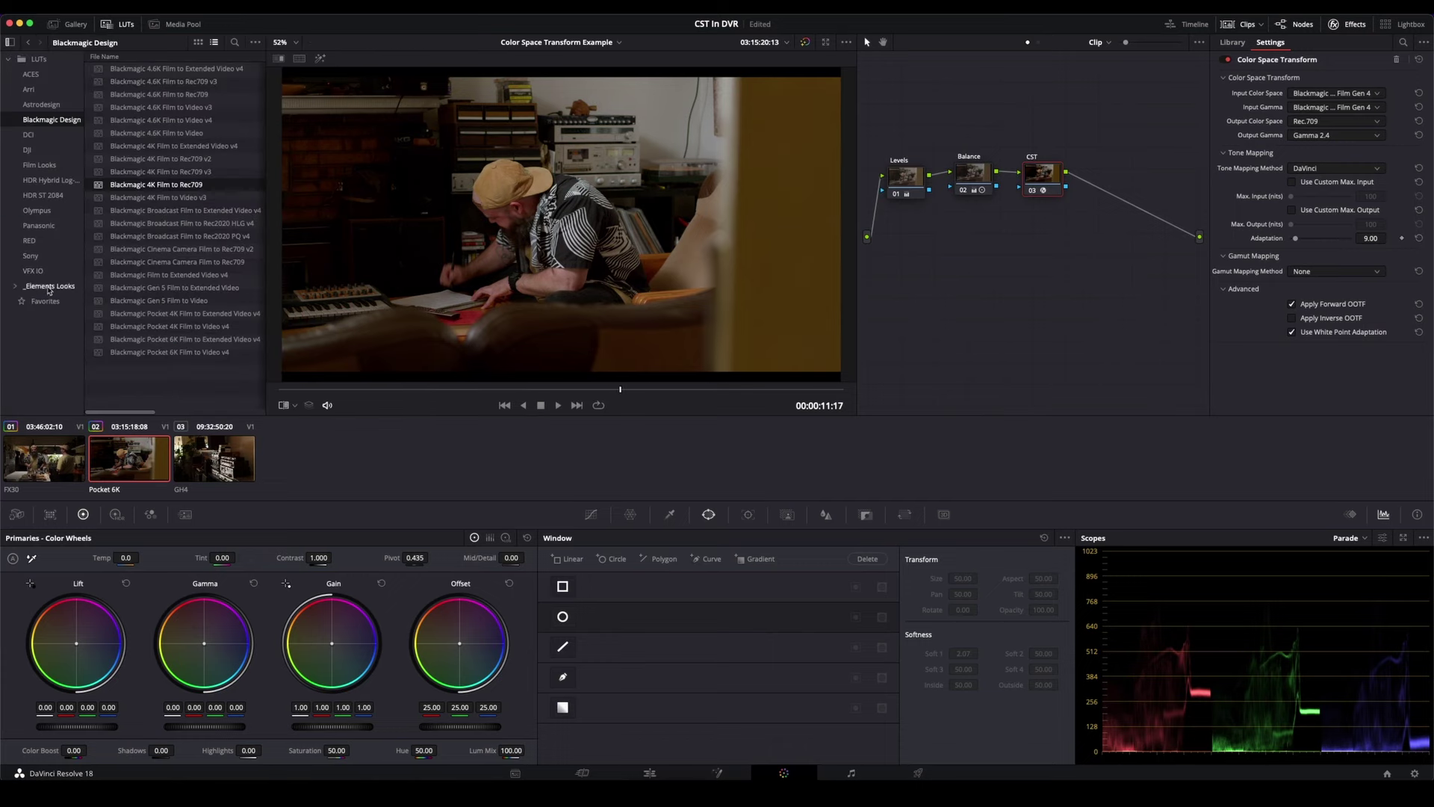
pyautogui.click(39, 165)
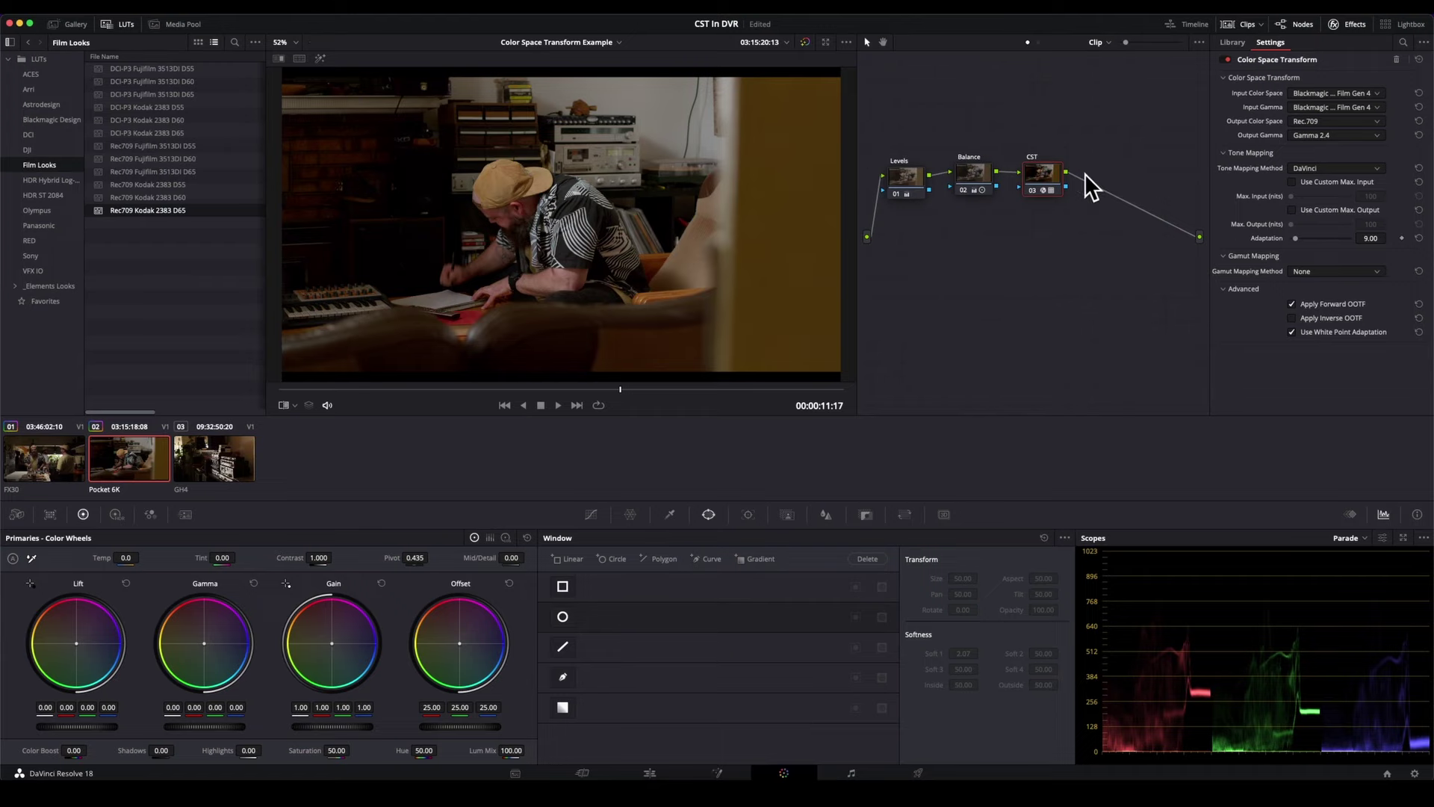
pyautogui.moveTo(1036, 174); pyautogui.dragTo(1038, 174)
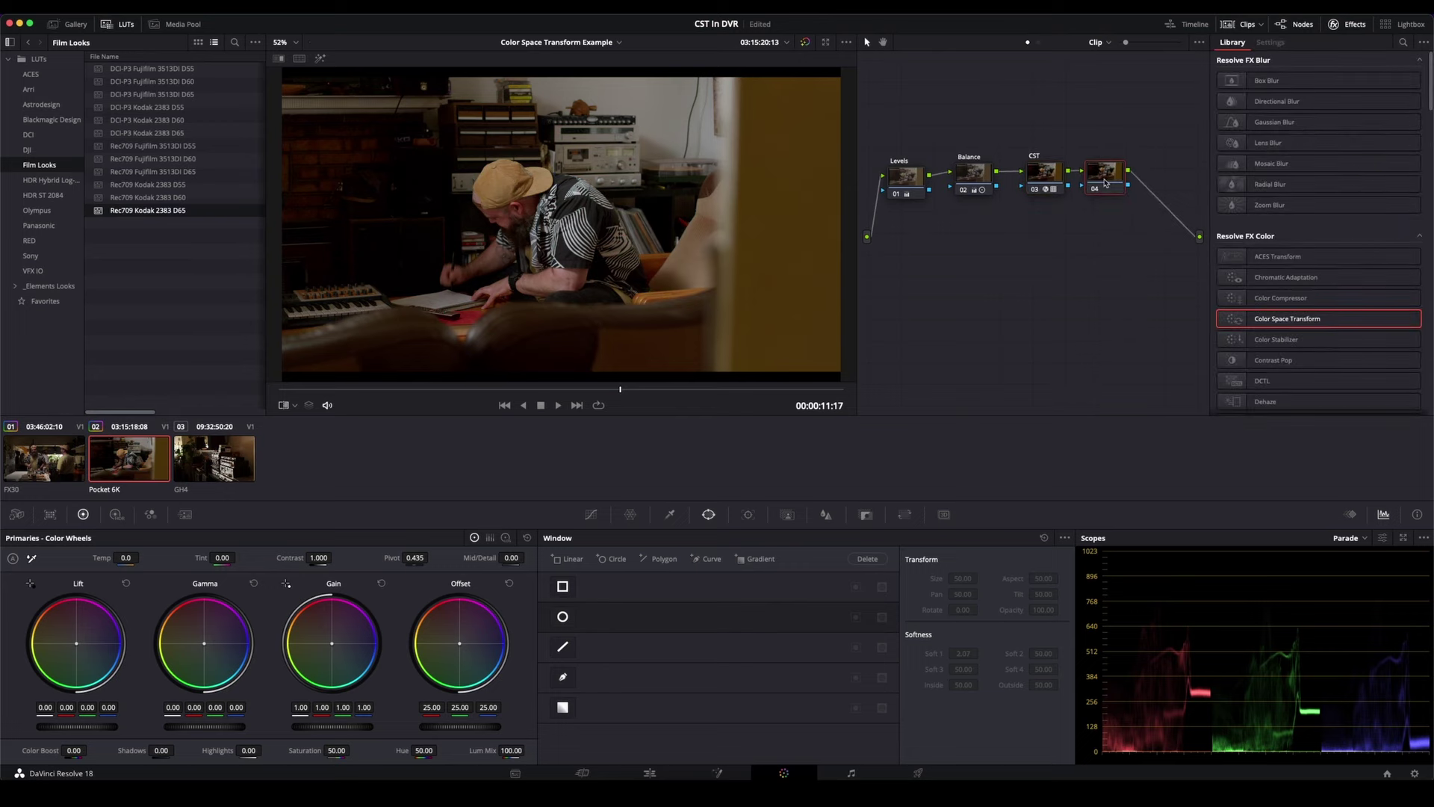
pyautogui.moveTo(127, 219); pyautogui.dragTo(1107, 179)
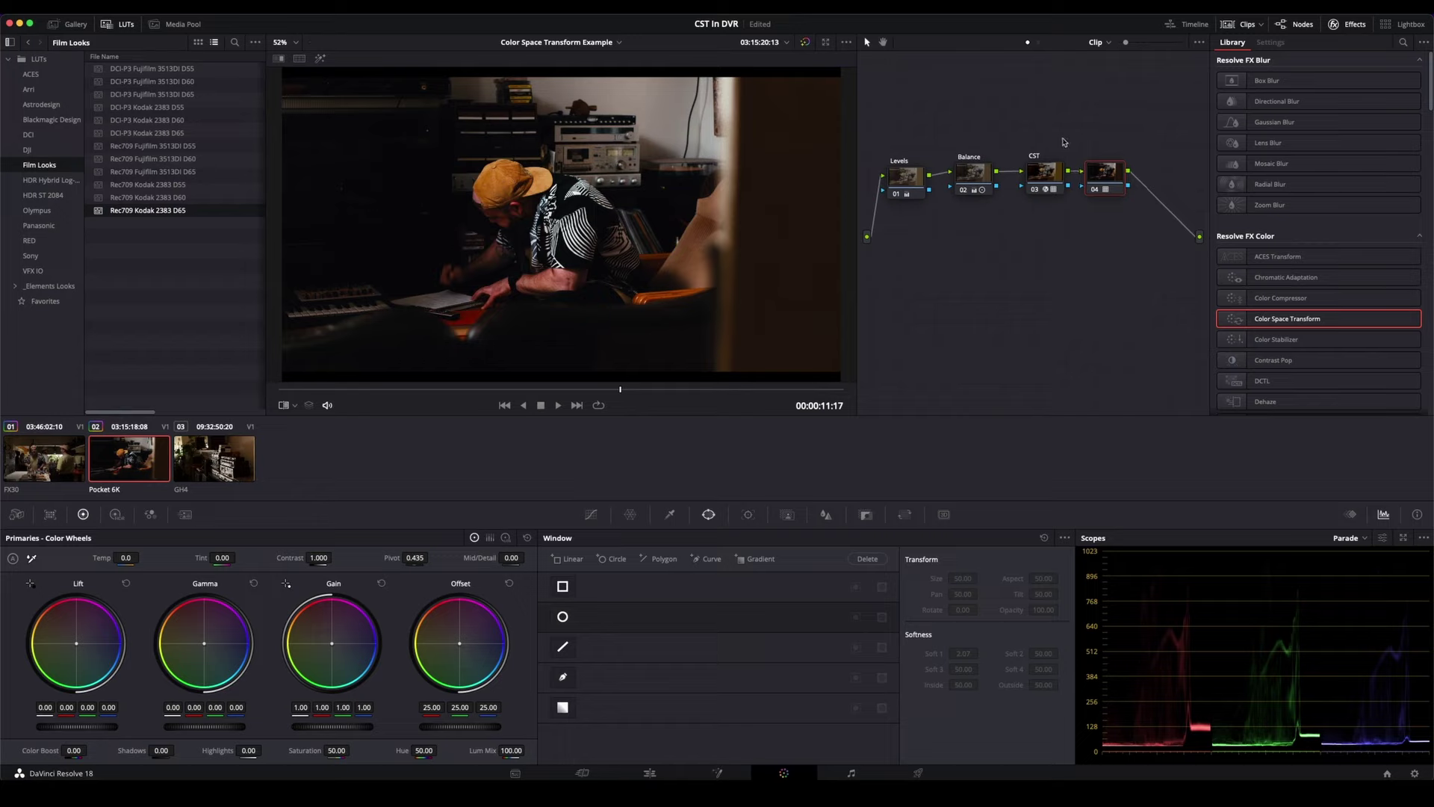
pyautogui.hotkey('ctrl', 'd')
# - Set the CST node's output color space to DaVinci Wide Gamut and output gamma to Cineon Film Log, and re-enable node 04
pyautogui.click(1046, 183)
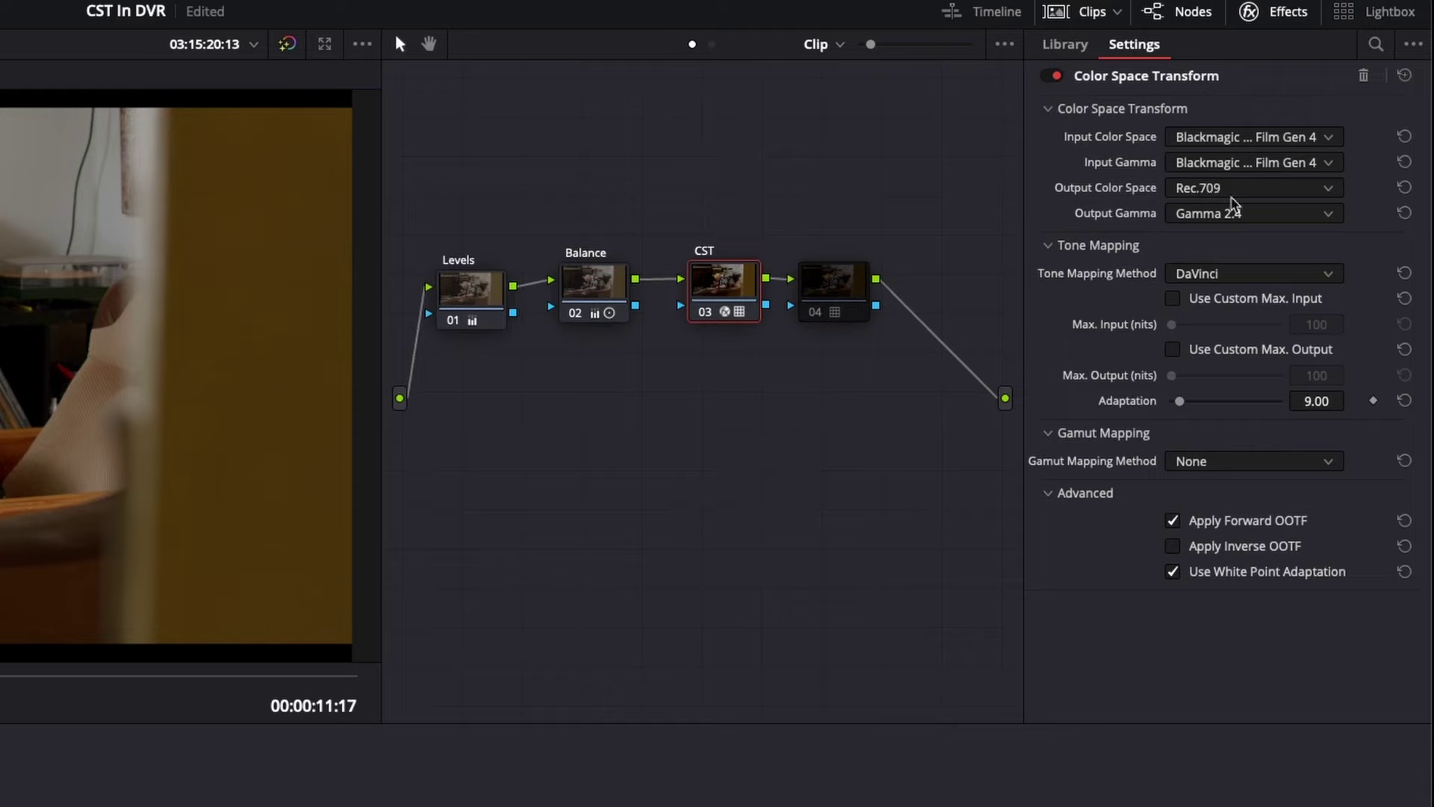
pyautogui.click(1231, 195)
pyautogui.scroll(-5, 1303, 314)
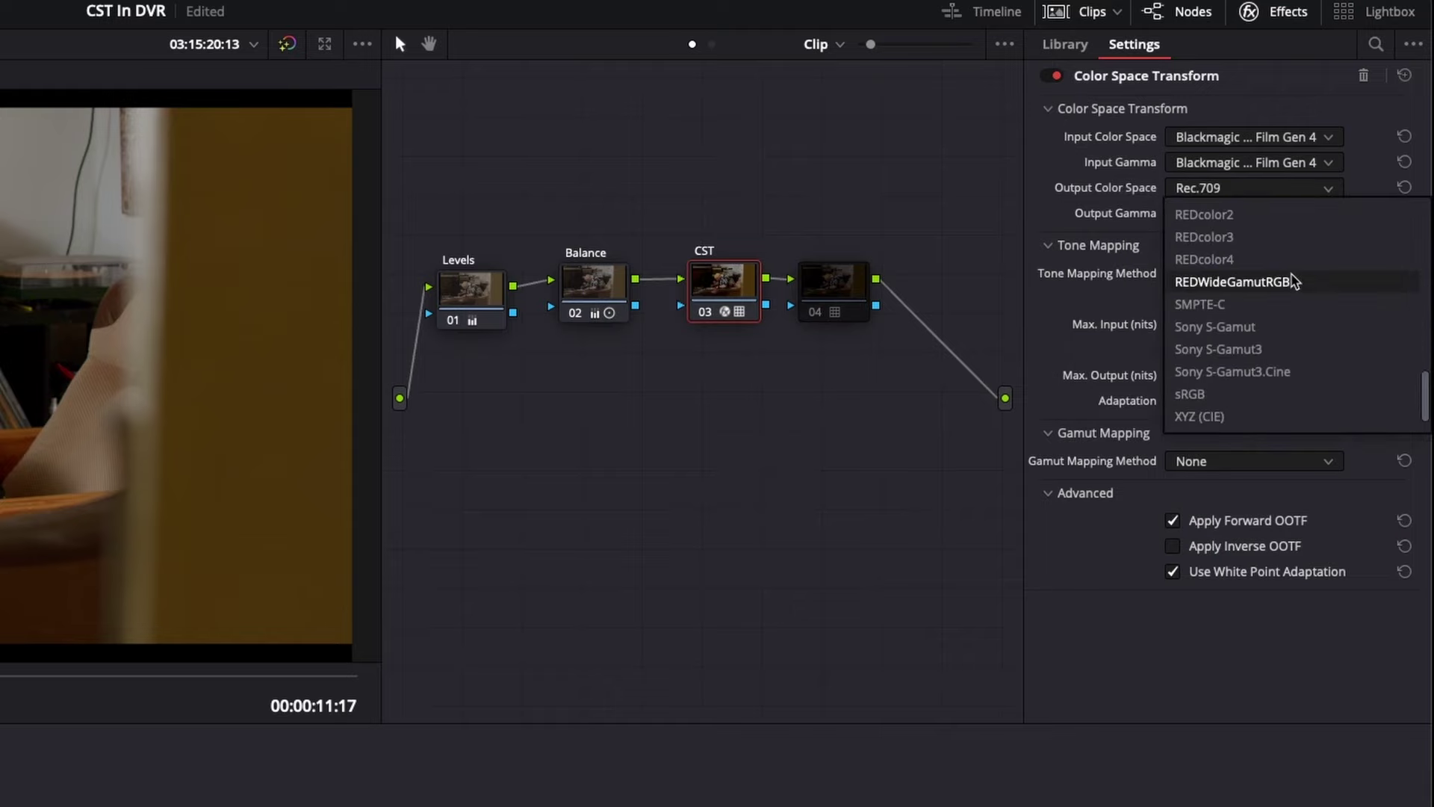
pyautogui.scroll(-1, 1300, 287)
pyautogui.scroll(6, 1295, 297)
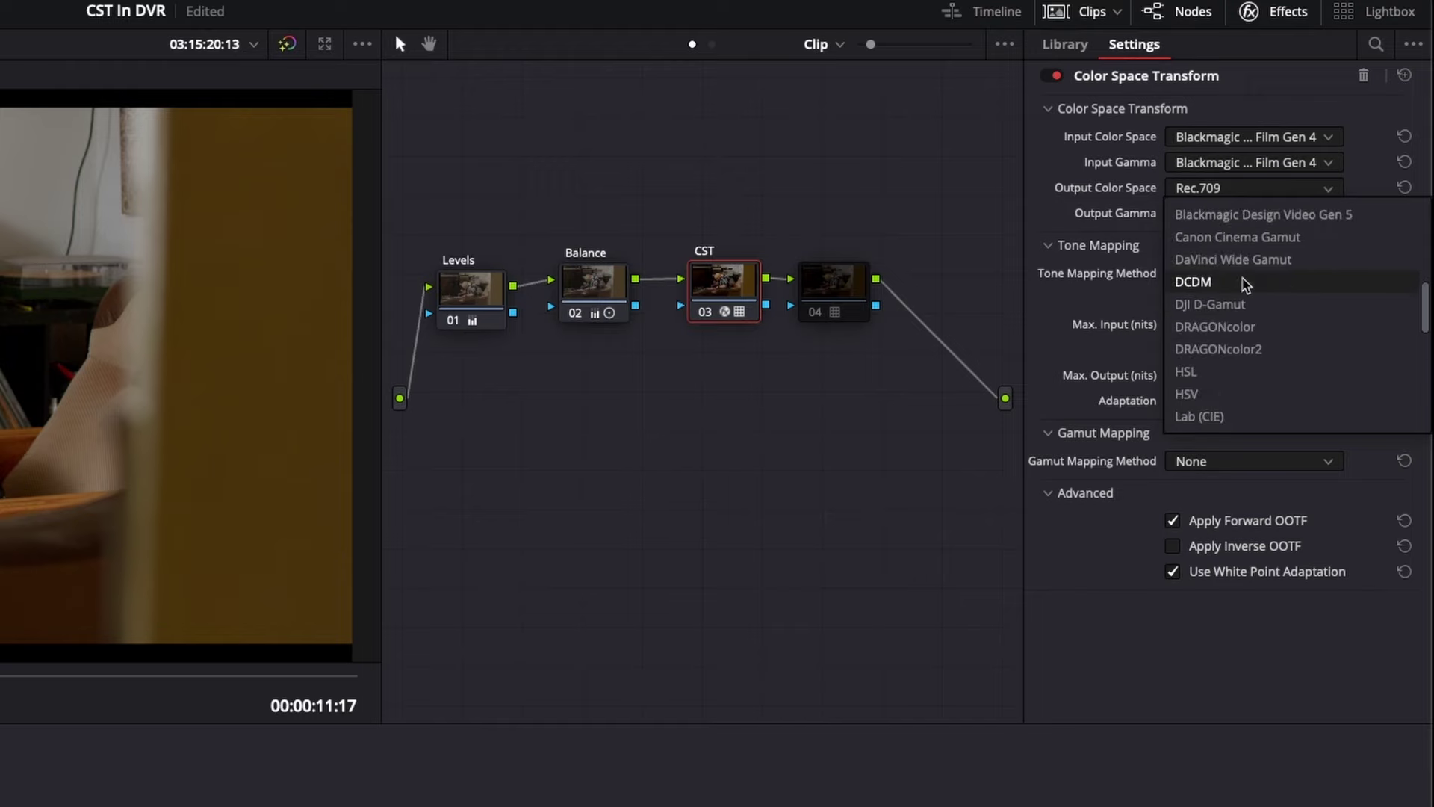
pyautogui.click(1283, 260)
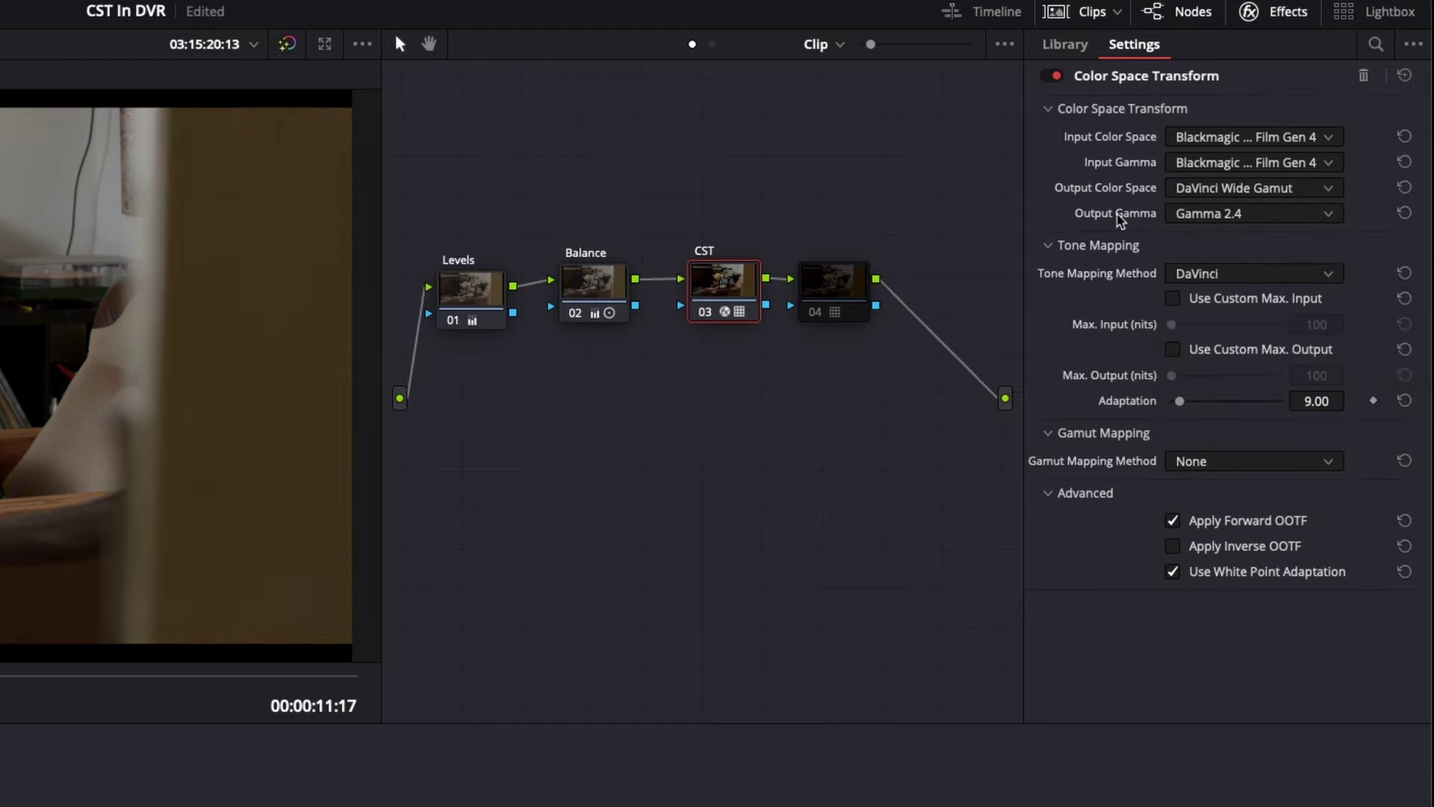
pyautogui.click(1198, 215)
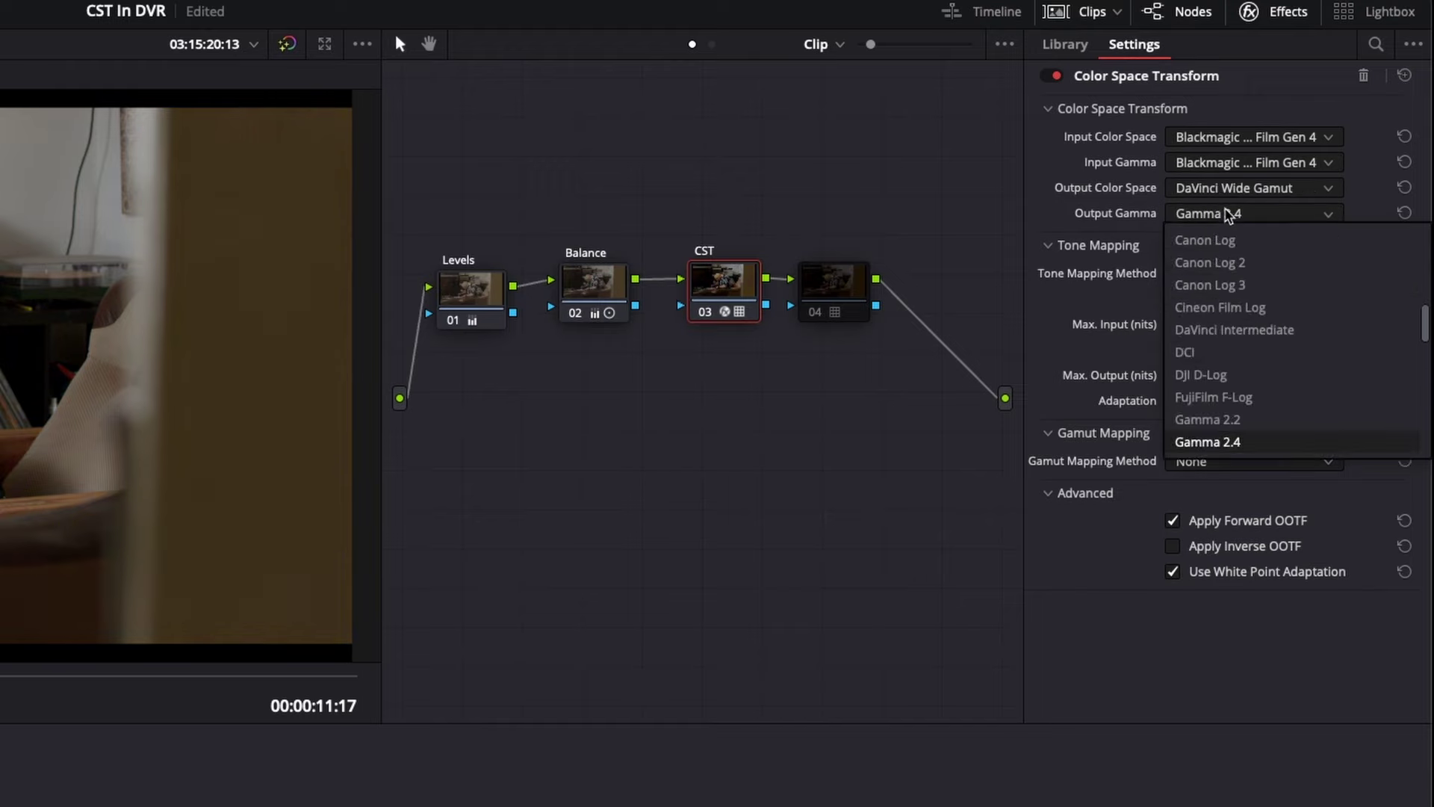
pyautogui.click(1298, 312)
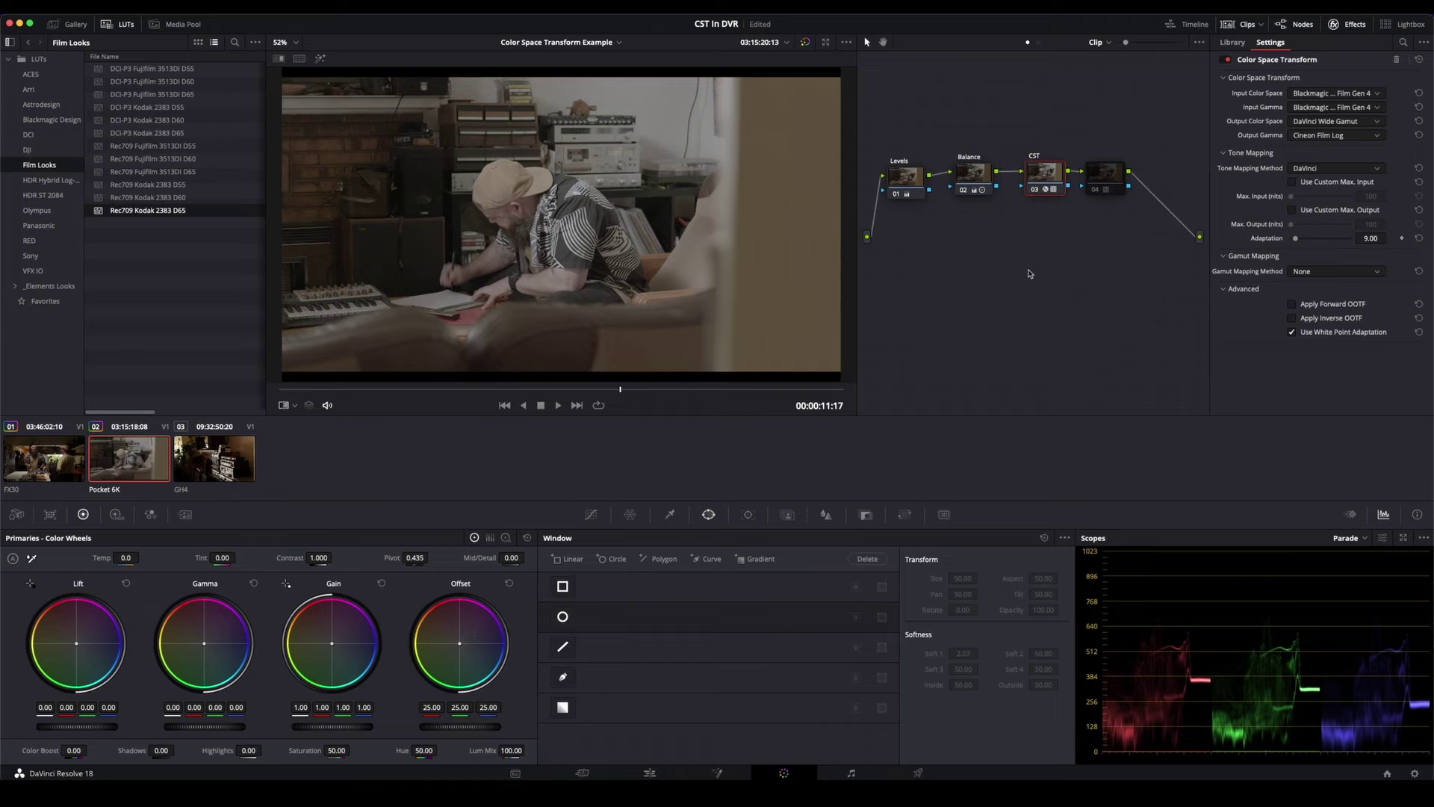
pyautogui.click(1109, 173)
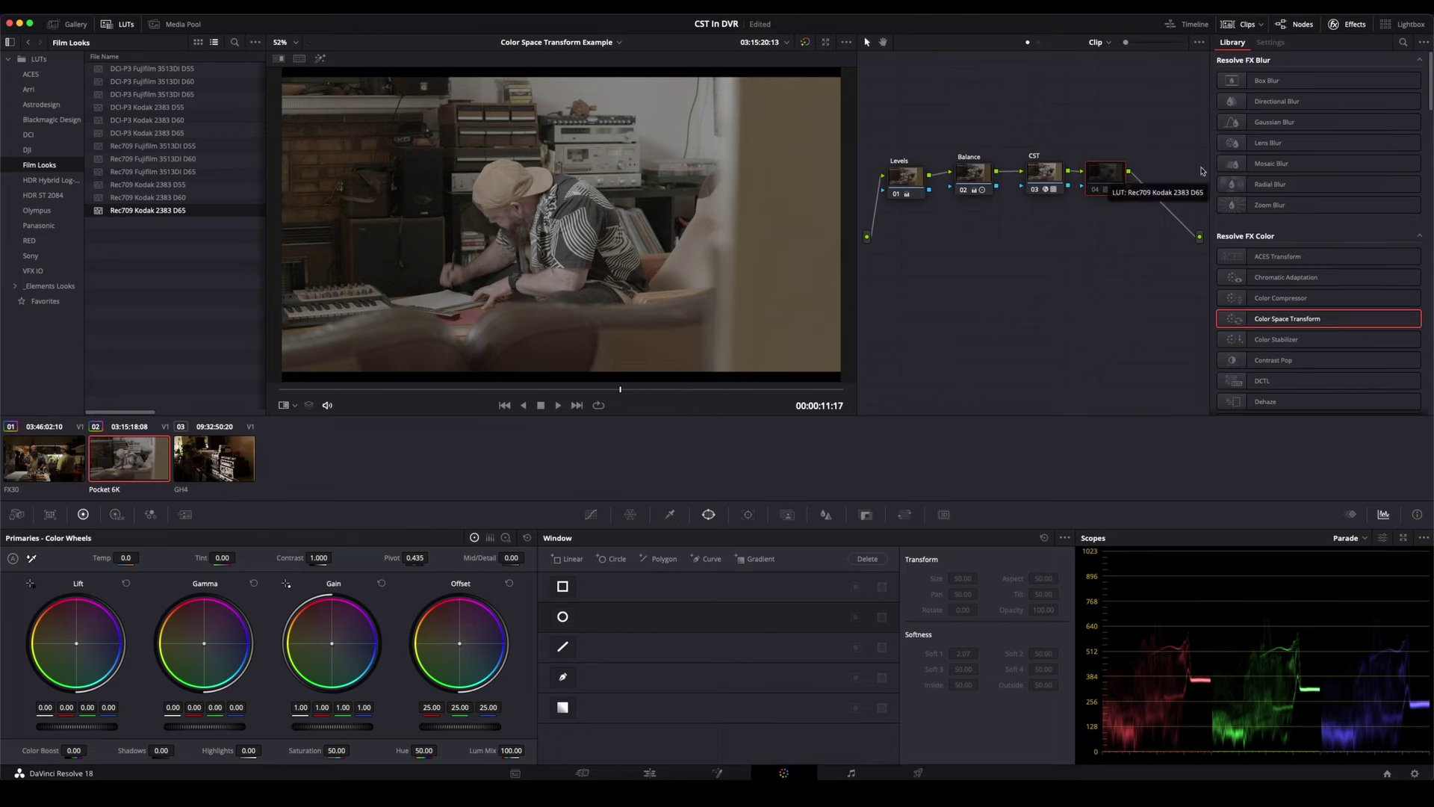
pyautogui.press('super+d')
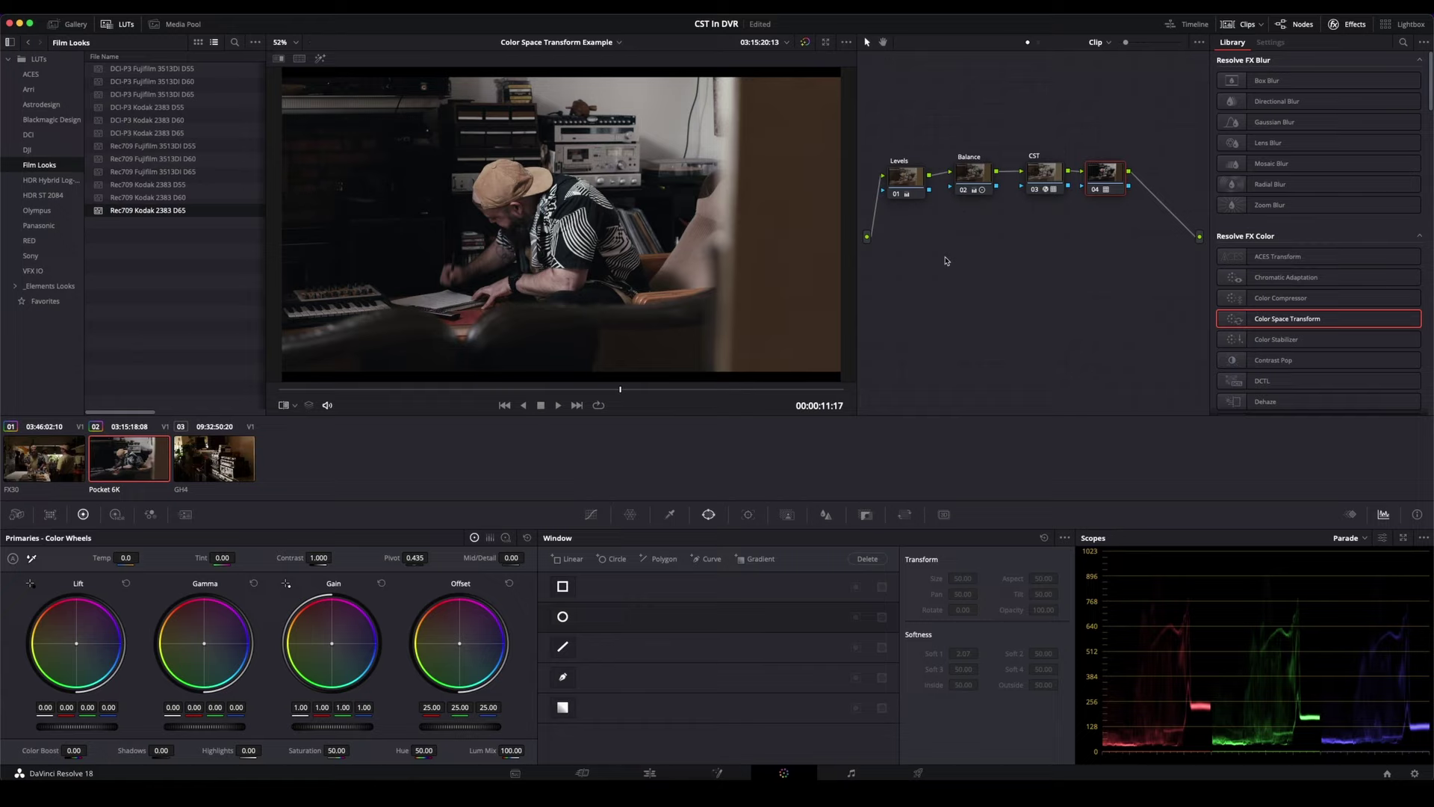
# - On the Balance node, raise the saturation to 63.80 and the color boost to 6.00
pyautogui.moveTo(982, 176); pyautogui.dragTo(985, 178)
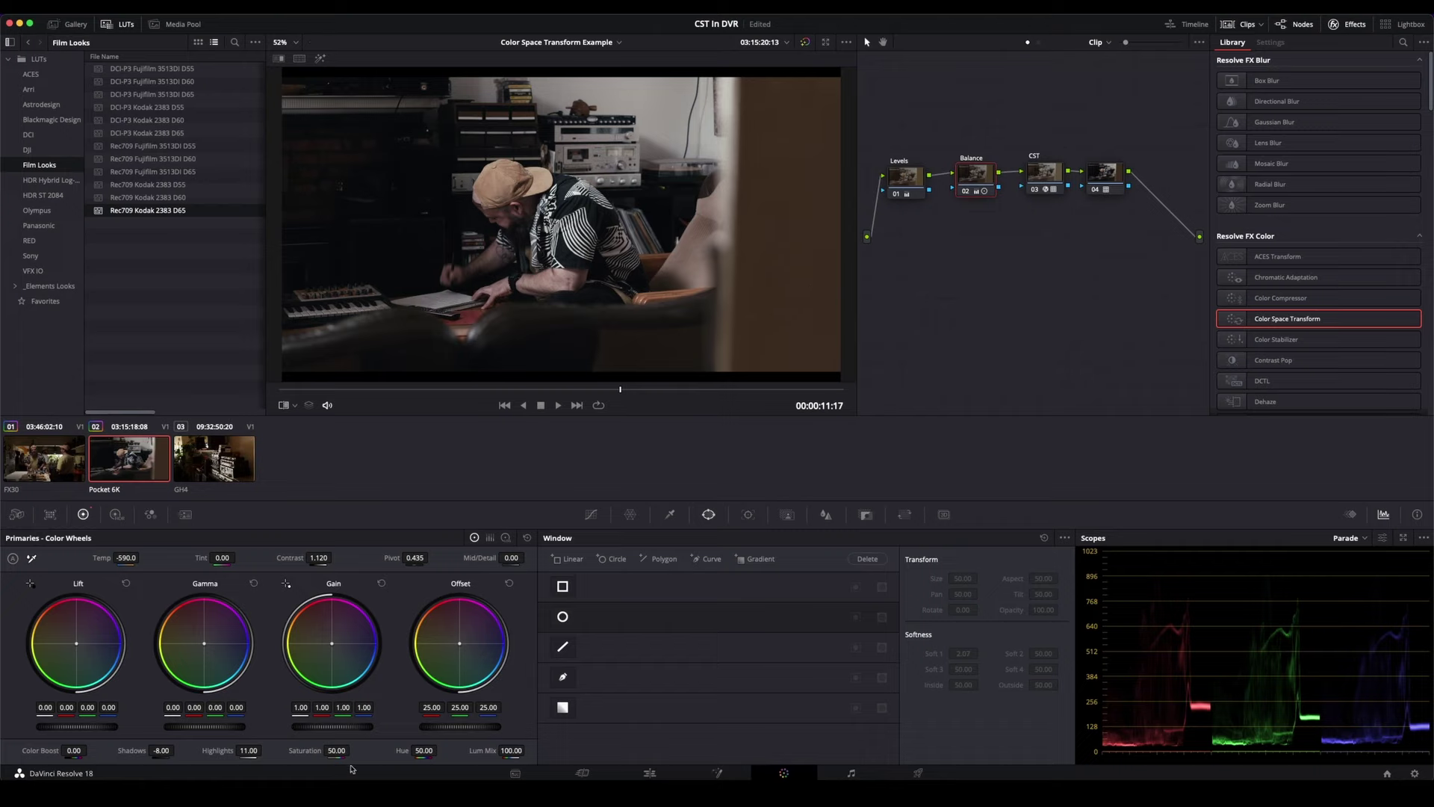
pyautogui.moveTo(352, 747); pyautogui.dragTo(373, 745)
pyautogui.moveTo(63, 750); pyautogui.dragTo(73, 749)
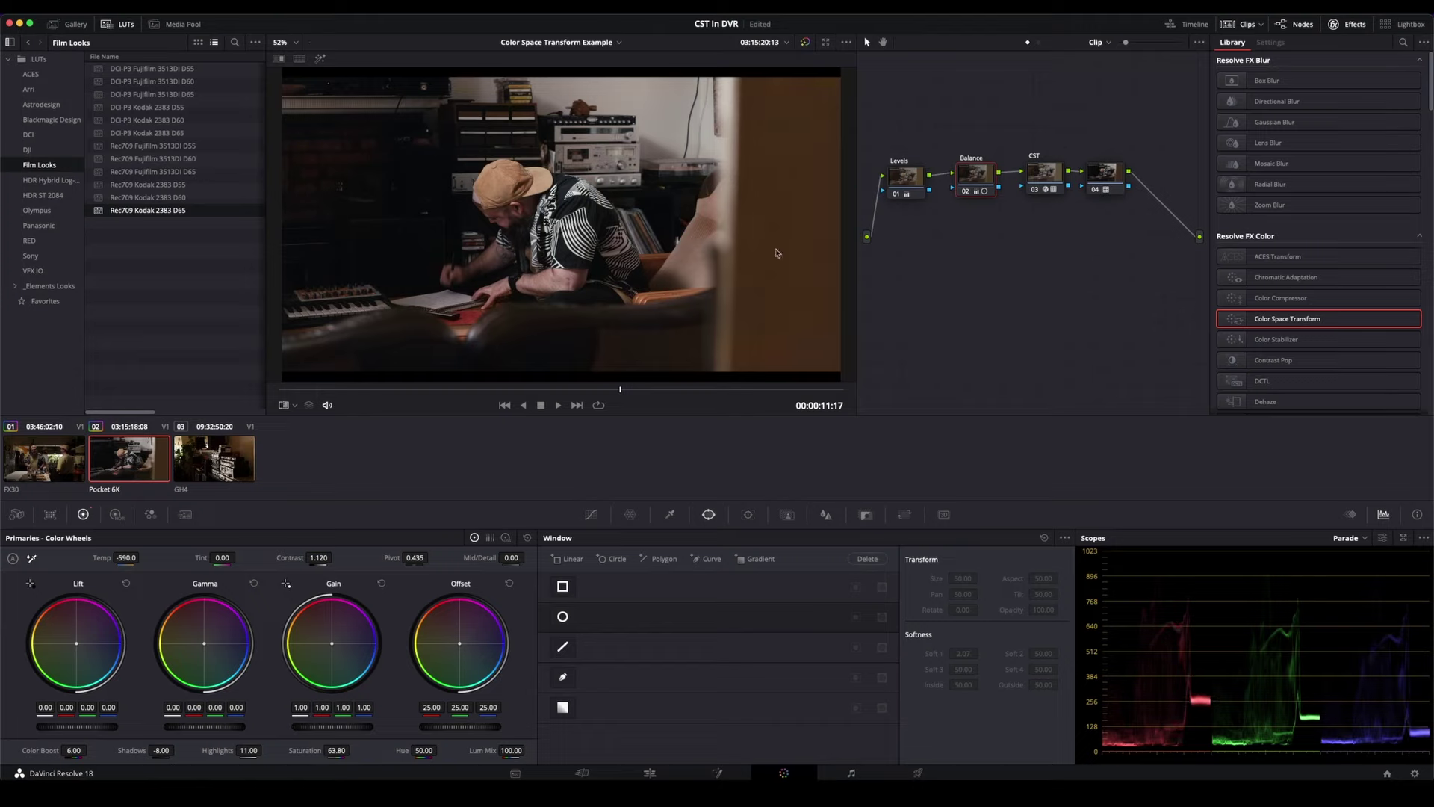
# - Add a node 05 after node 04 with the Halation effect, setting its threshold to 1.000 and dye layer gamma to 0.689
pyautogui.click(1118, 182)
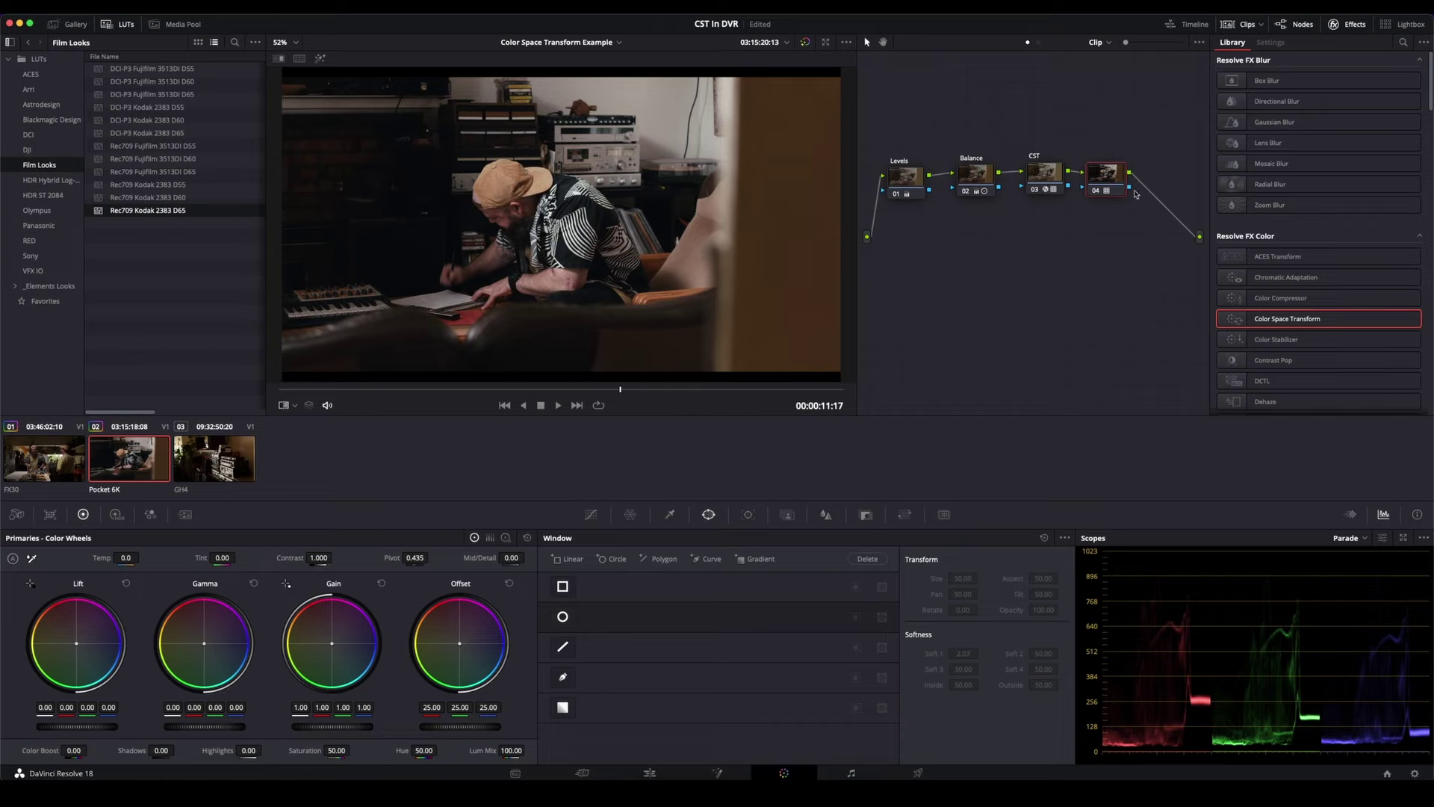
pyautogui.hotkey('alt', 's')
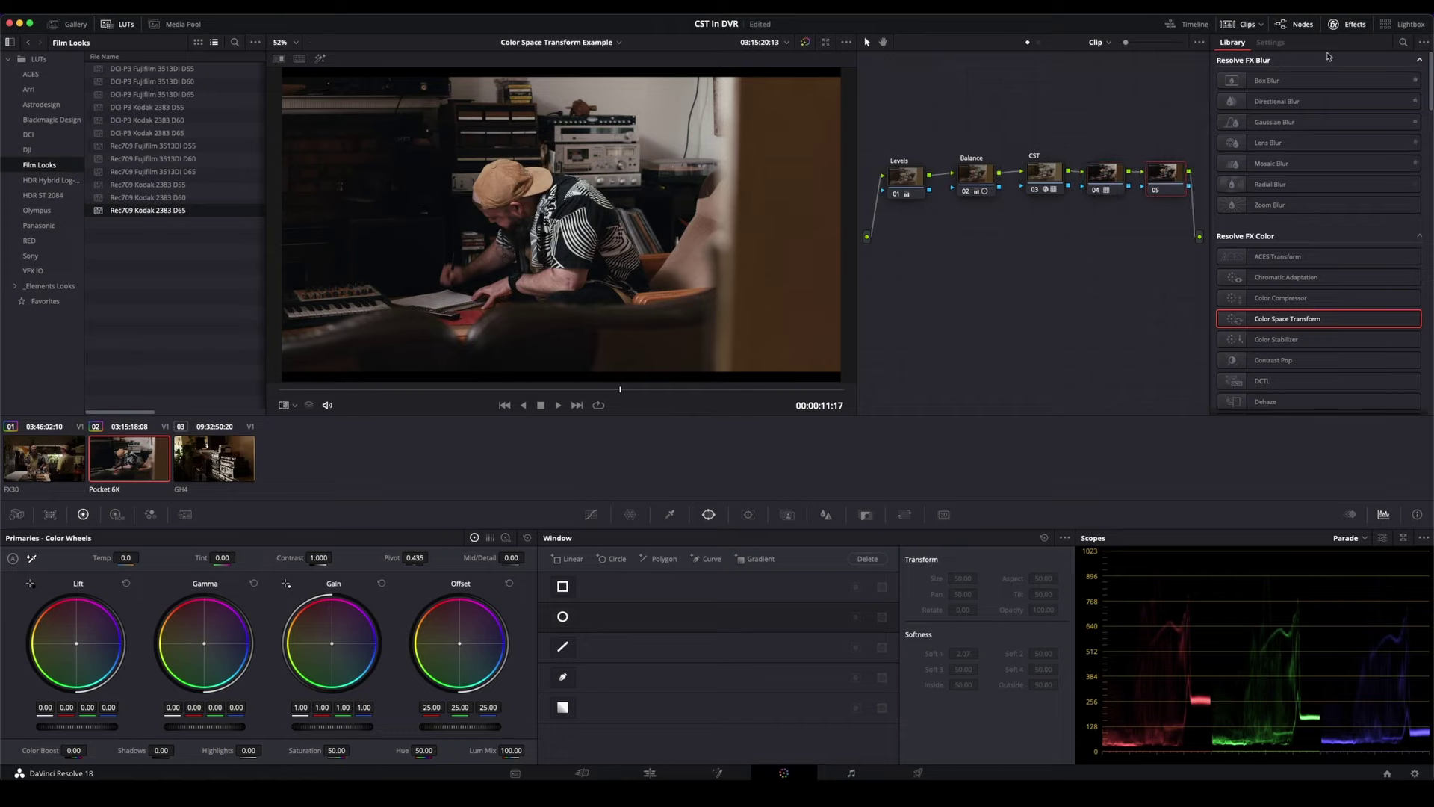
pyautogui.click(1404, 41)
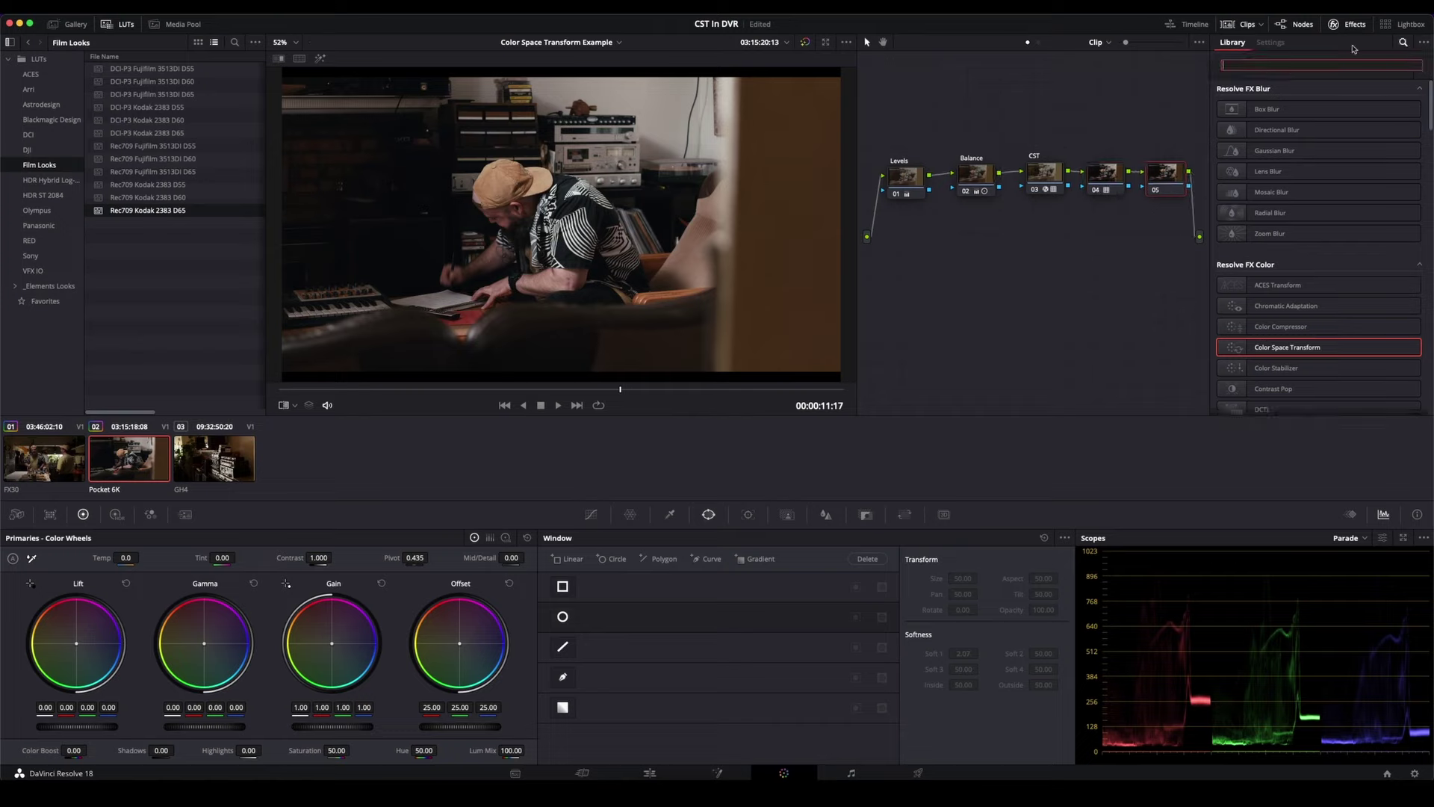
pyautogui.write('hal')
pyautogui.moveTo(1273, 110); pyautogui.dragTo(1175, 186)
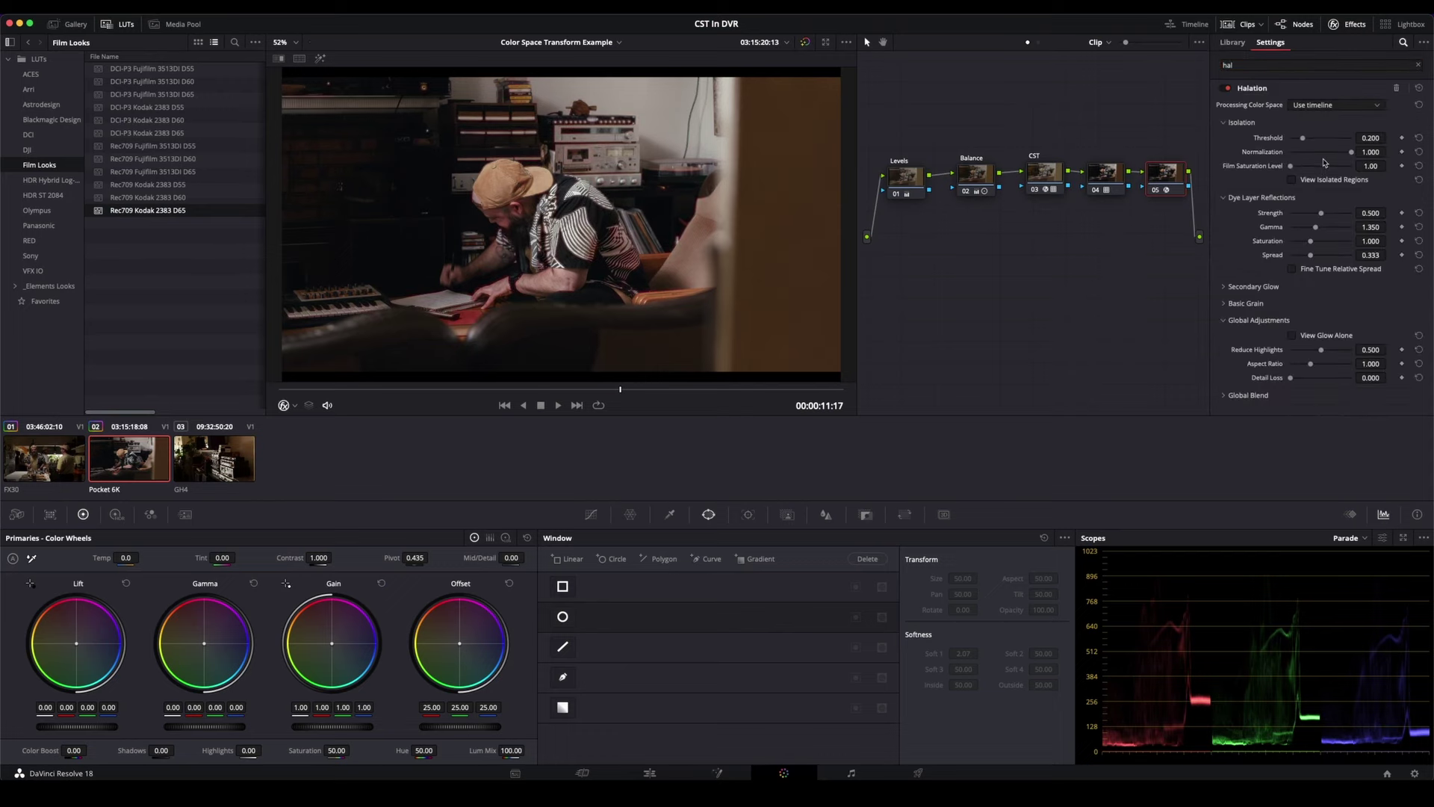
pyautogui.moveTo(1352, 153); pyautogui.dragTo(1306, 140)
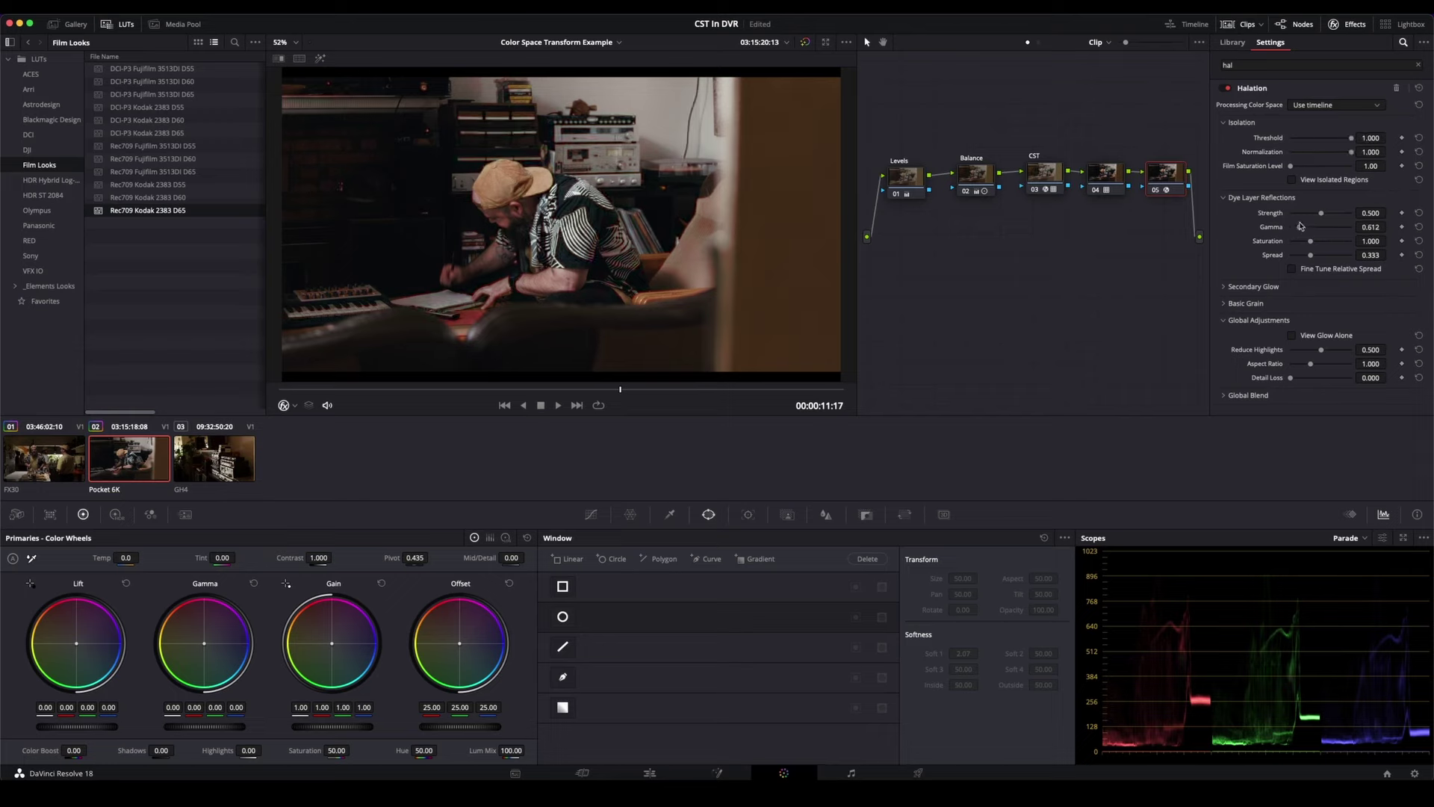
pyautogui.moveTo(1299, 225); pyautogui.dragTo(1301, 224)
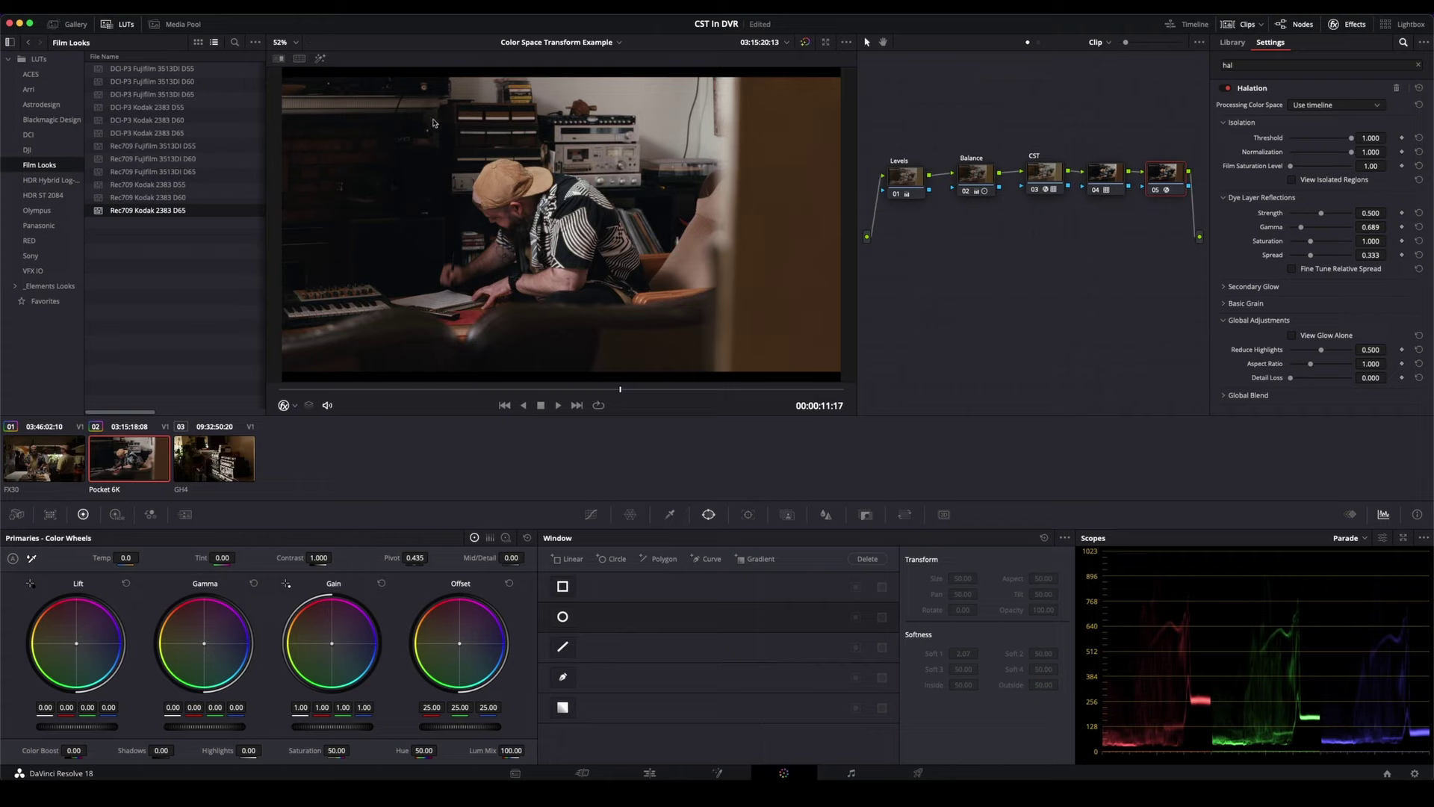
# - Play back the Pocket 6K clip from its beginning to review the finished film look
pyautogui.moveTo(612, 388); pyautogui.dragTo(324, 388)
pyautogui.press('space')
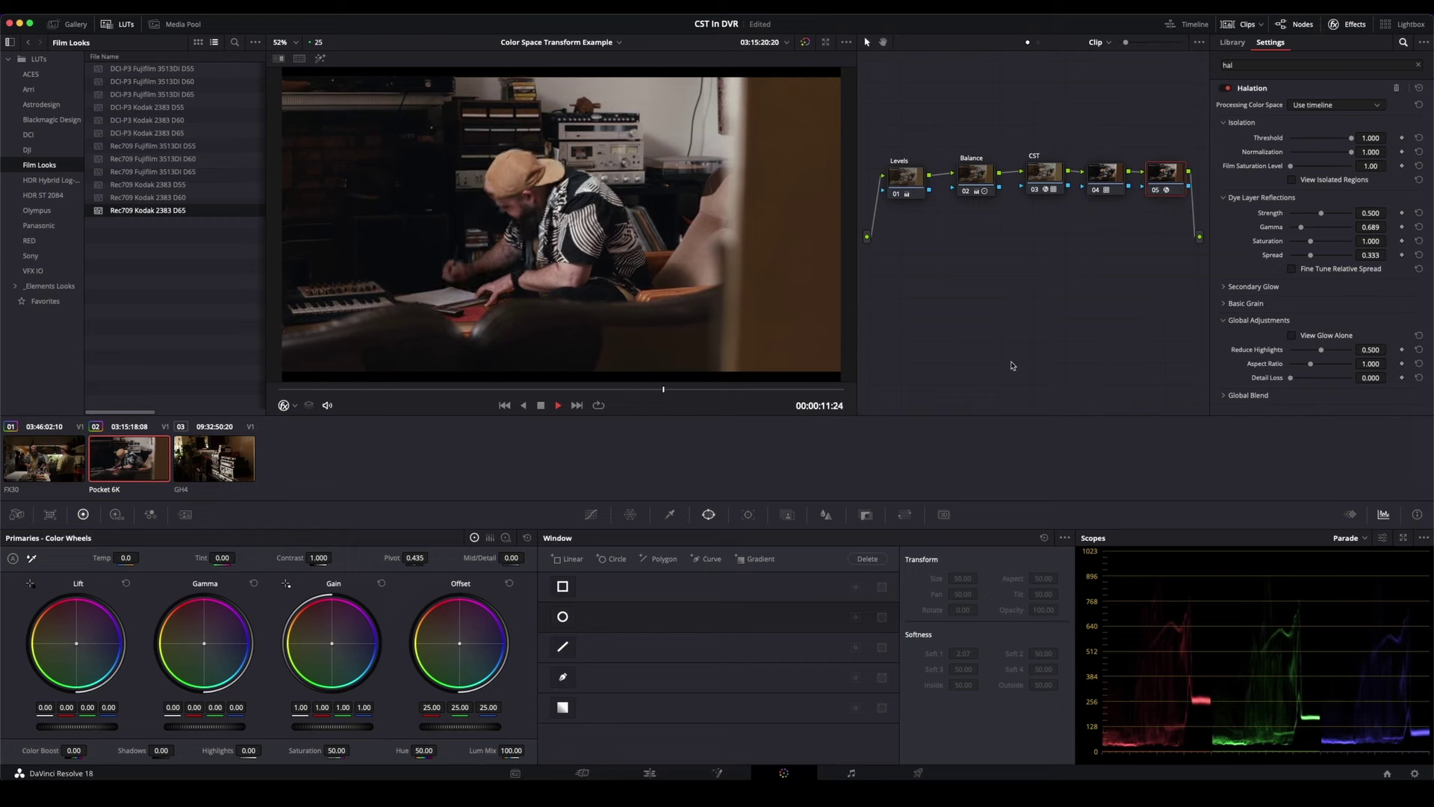
pyautogui.press('space')
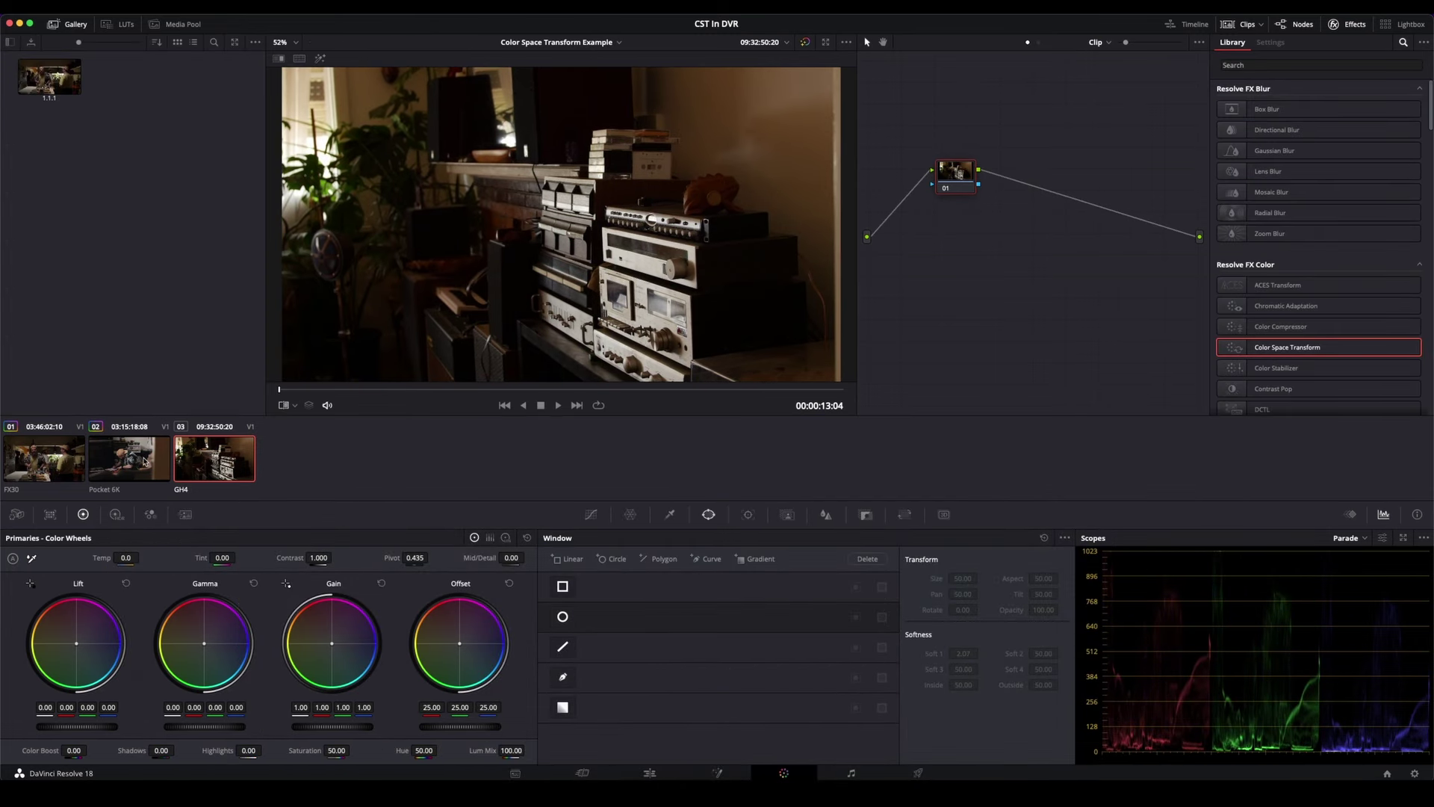
# - Compare the graded Pocket 6K clip with the ungraded GH4 clip by switching between them
pyautogui.click(144, 461)
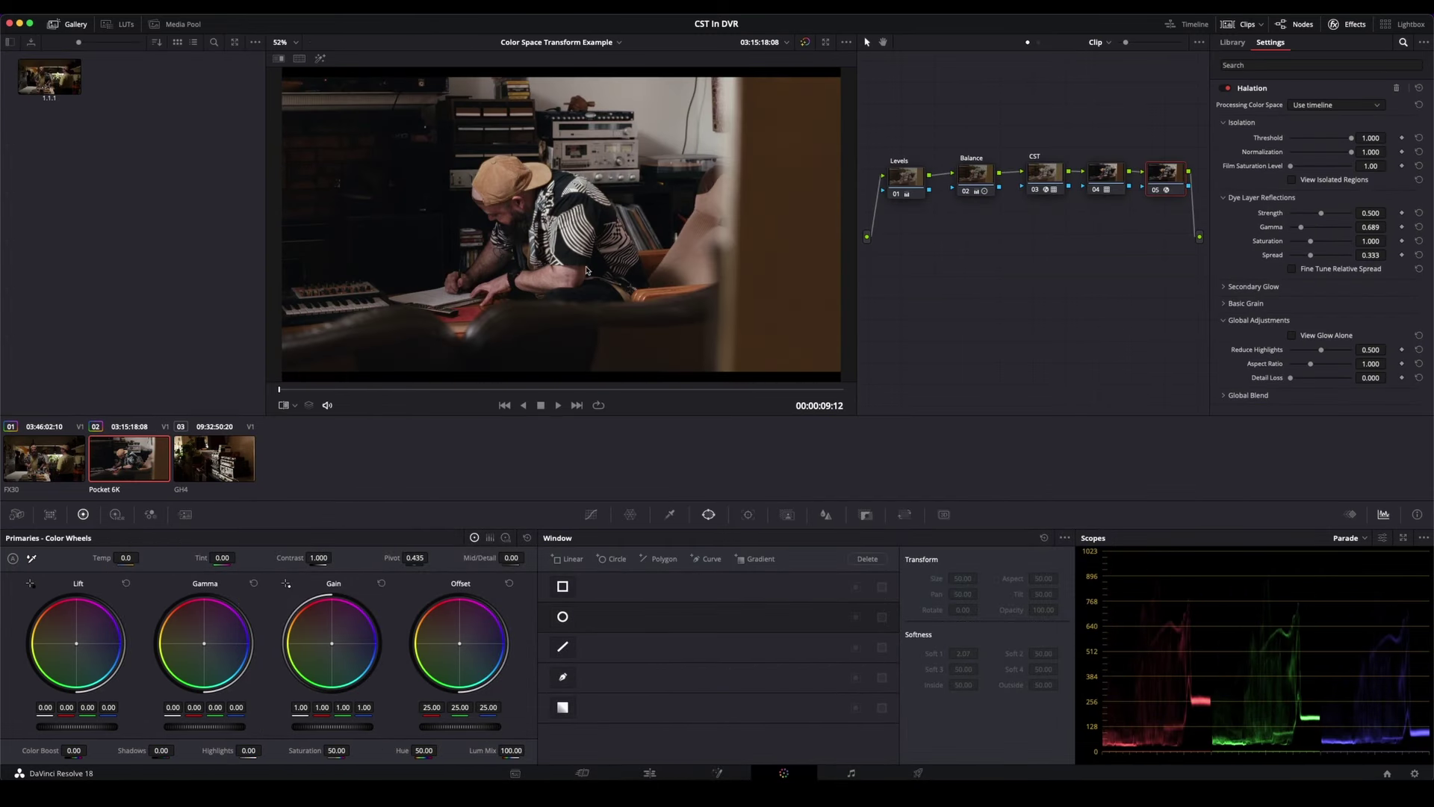
pyautogui.click(243, 468)
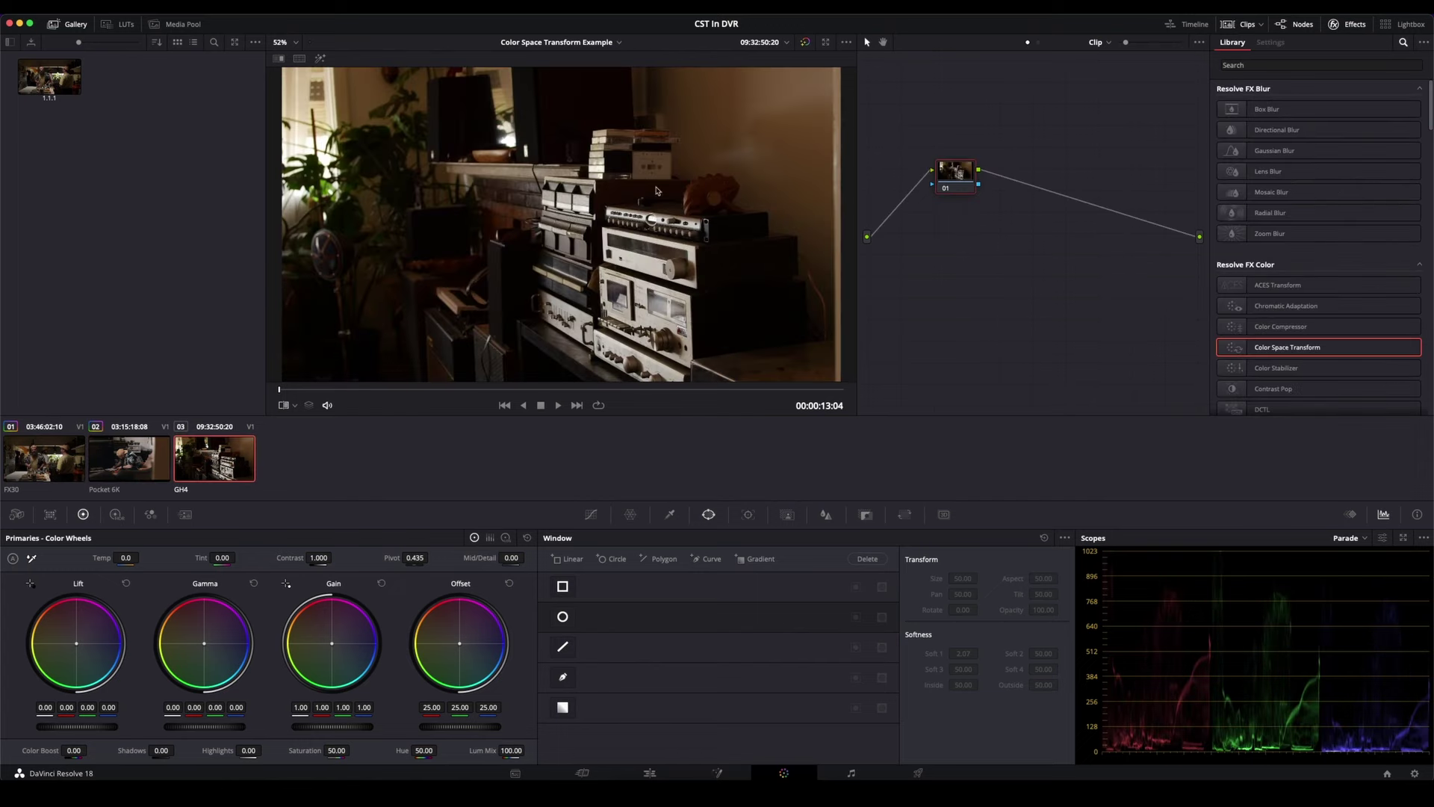
pyautogui.click(145, 469)
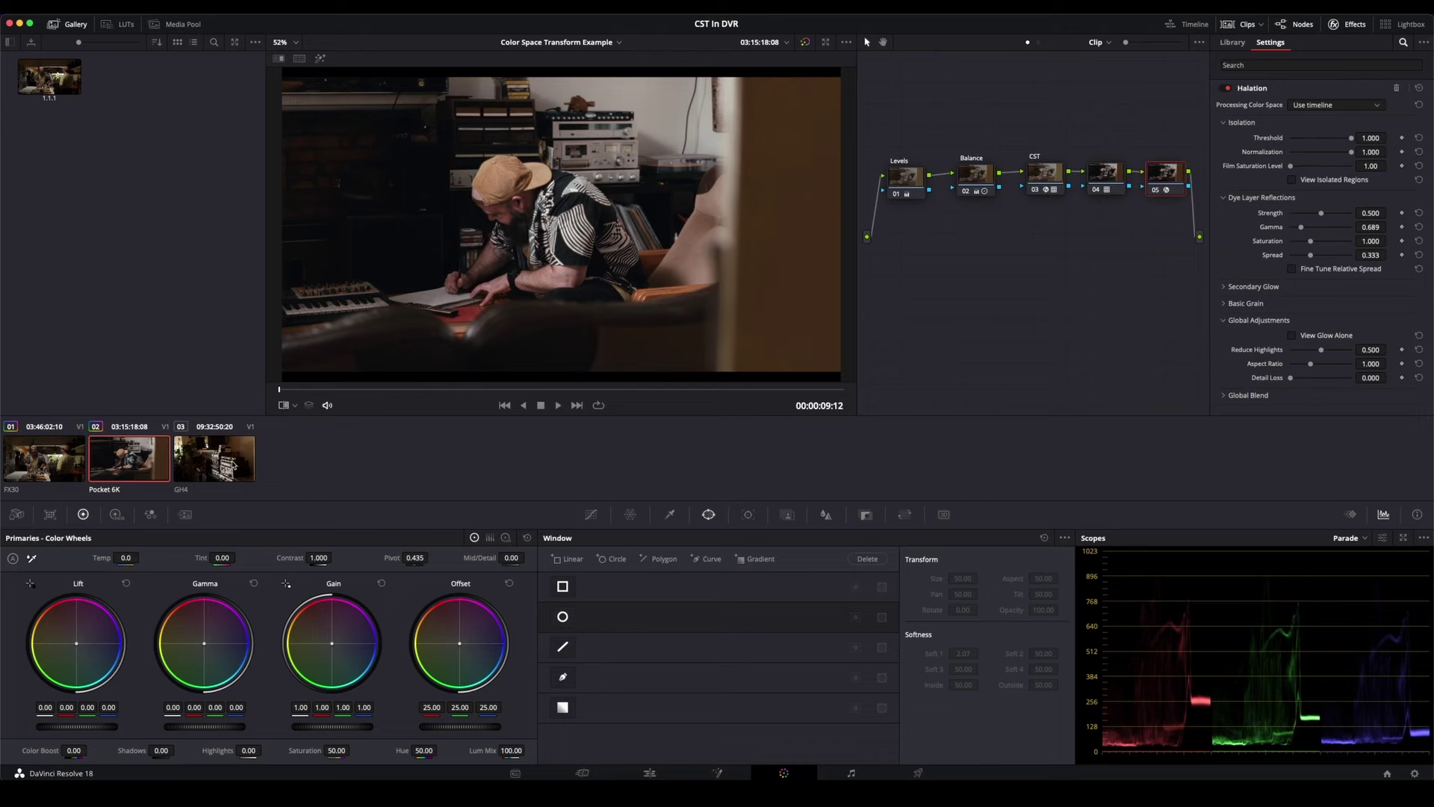
pyautogui.click(196, 480)
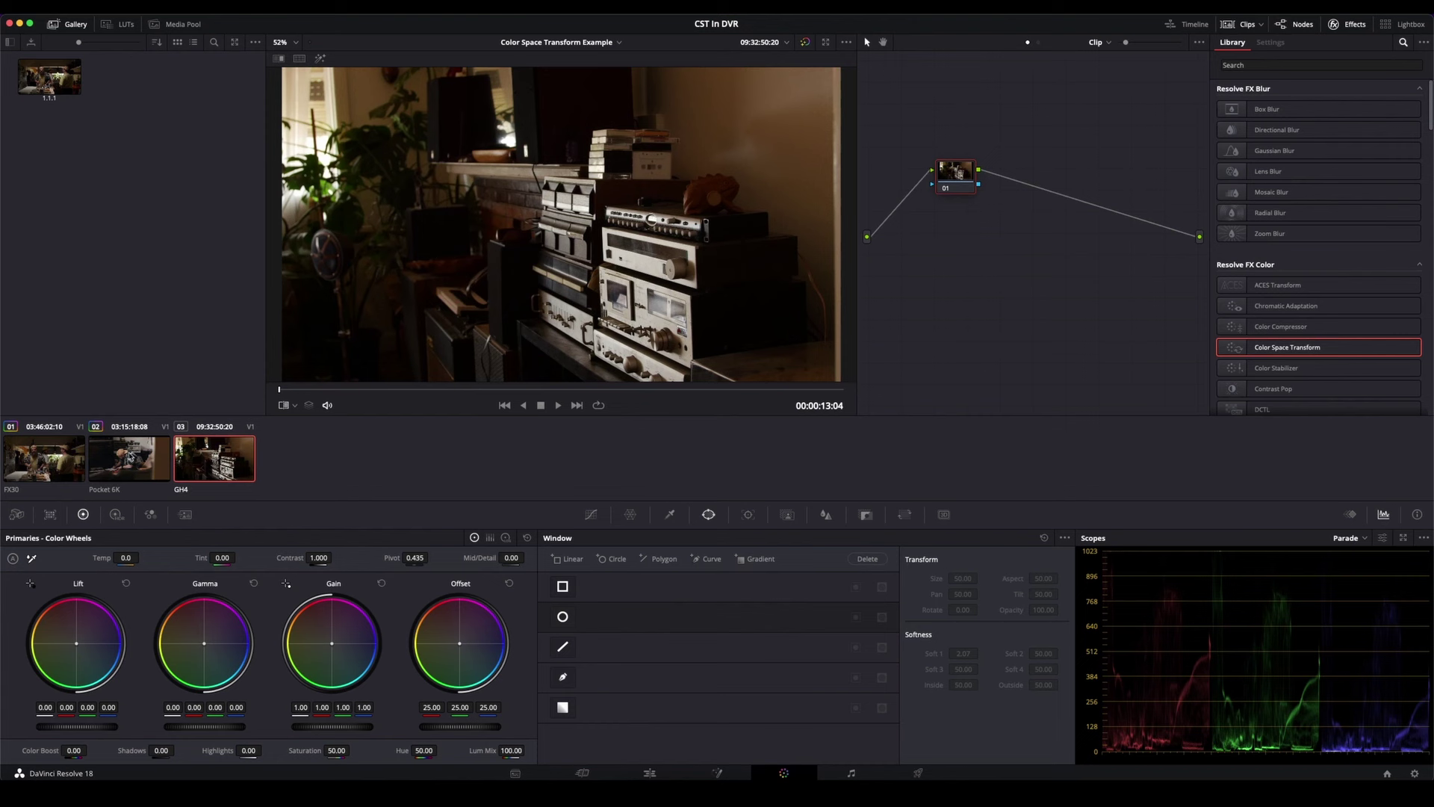
pyautogui.click(129, 458)
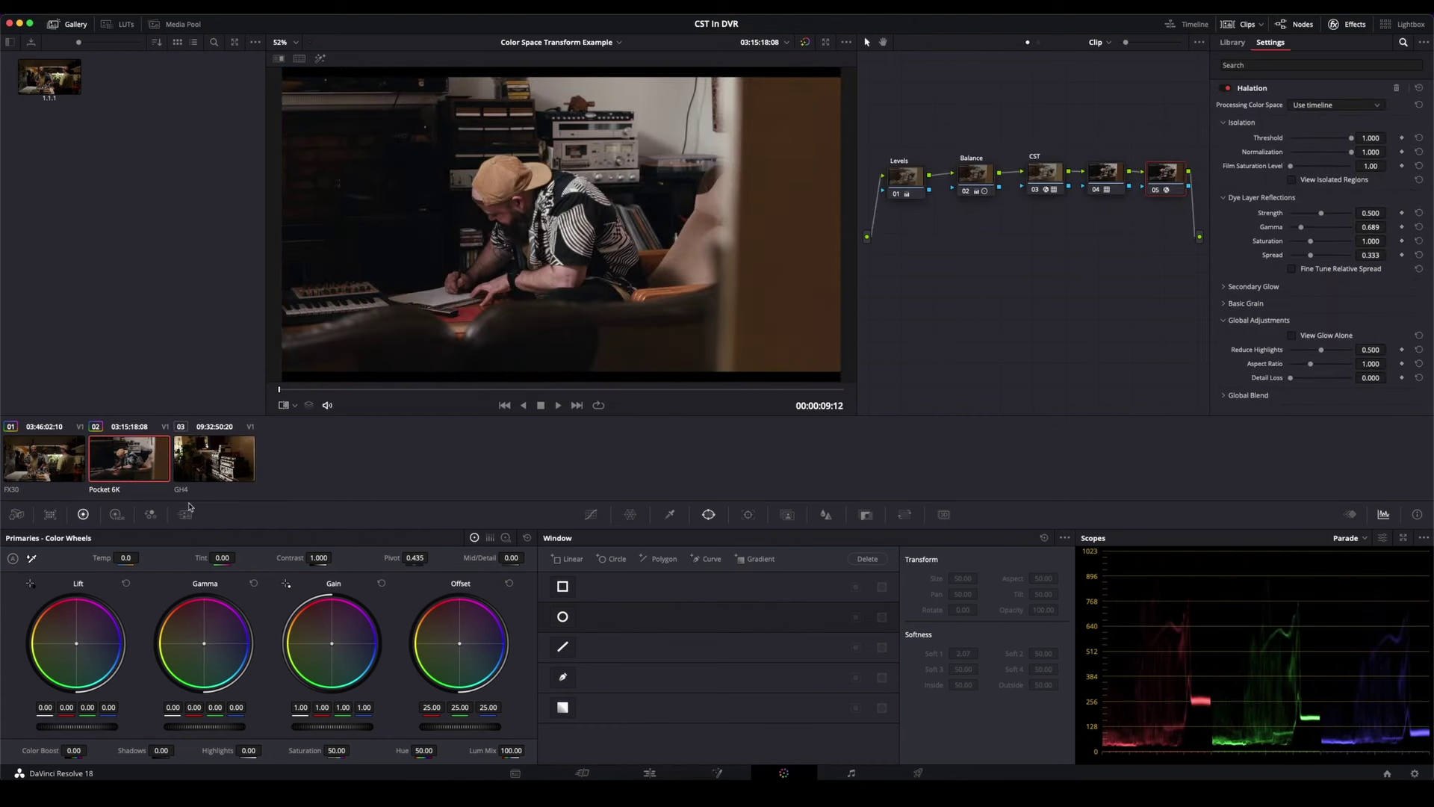
# - Apply Color Space Transform to the GH4 clip's node 01, with input color space Rec.709 and input gamma Gamma 2.4
pyautogui.click(213, 455)
pyautogui.moveTo(1300, 348); pyautogui.dragTo(957, 171)
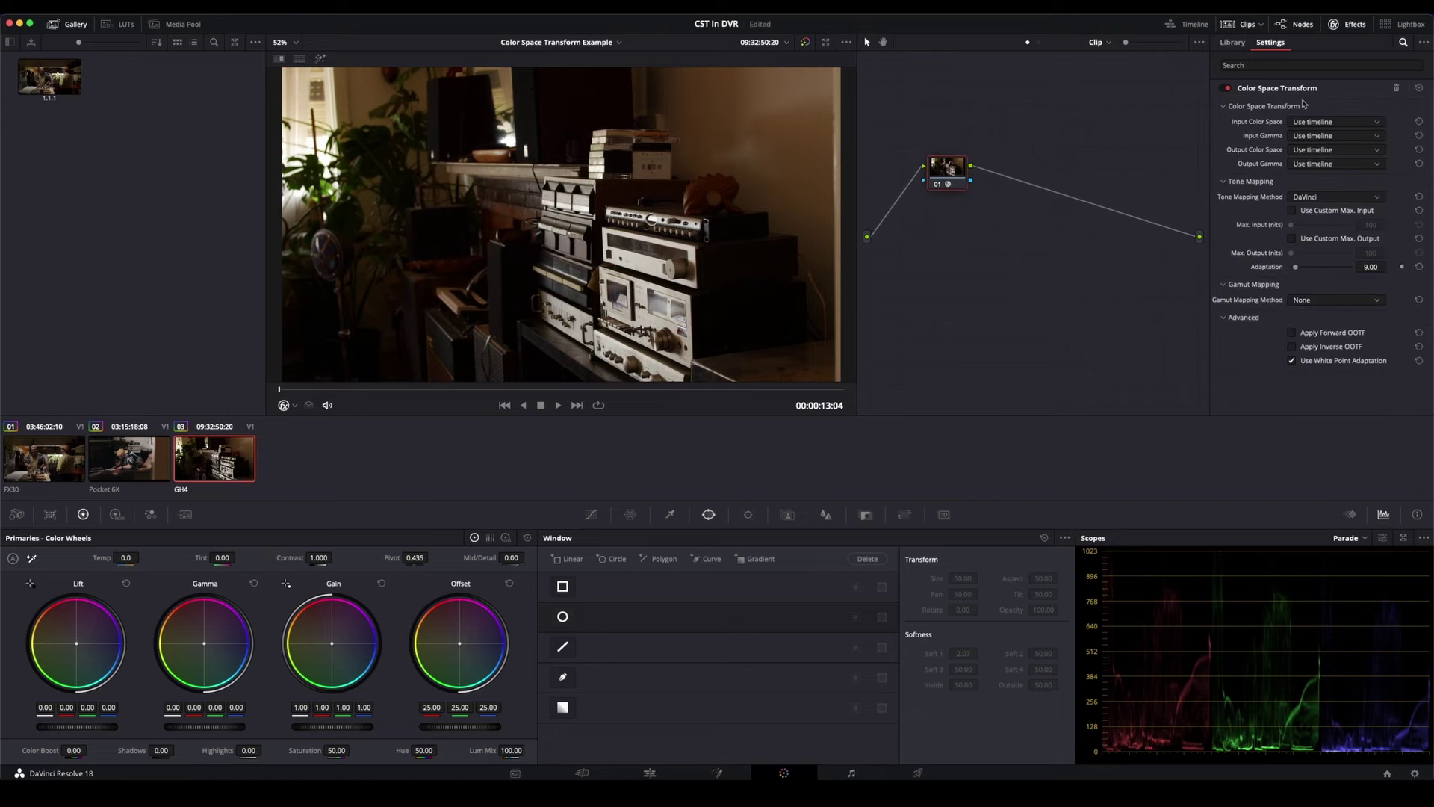
pyautogui.click(1347, 123)
pyautogui.scroll(-10, 1346, 124)
pyautogui.click(1305, 246)
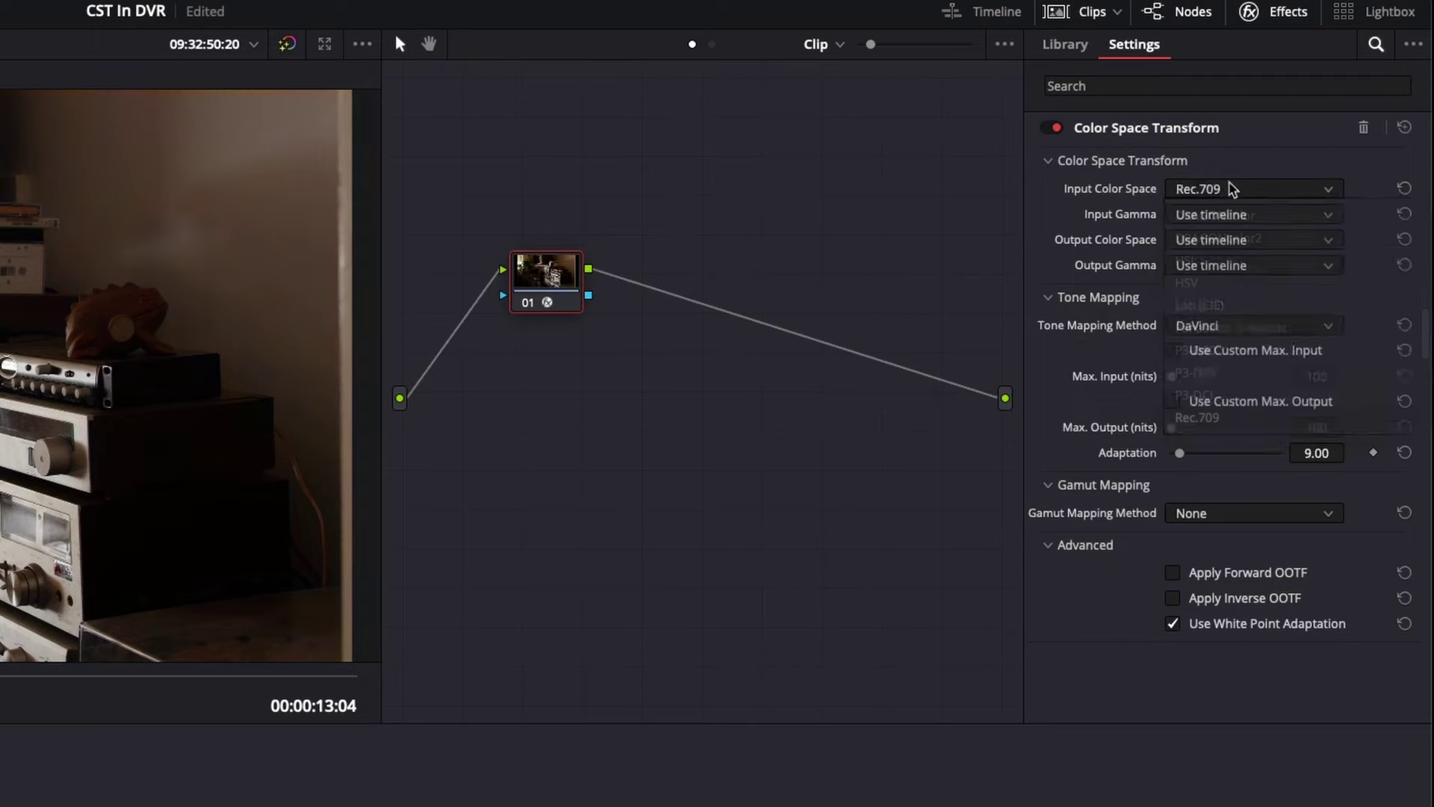
pyautogui.click(1232, 215)
pyautogui.scroll(-5, 1270, 284)
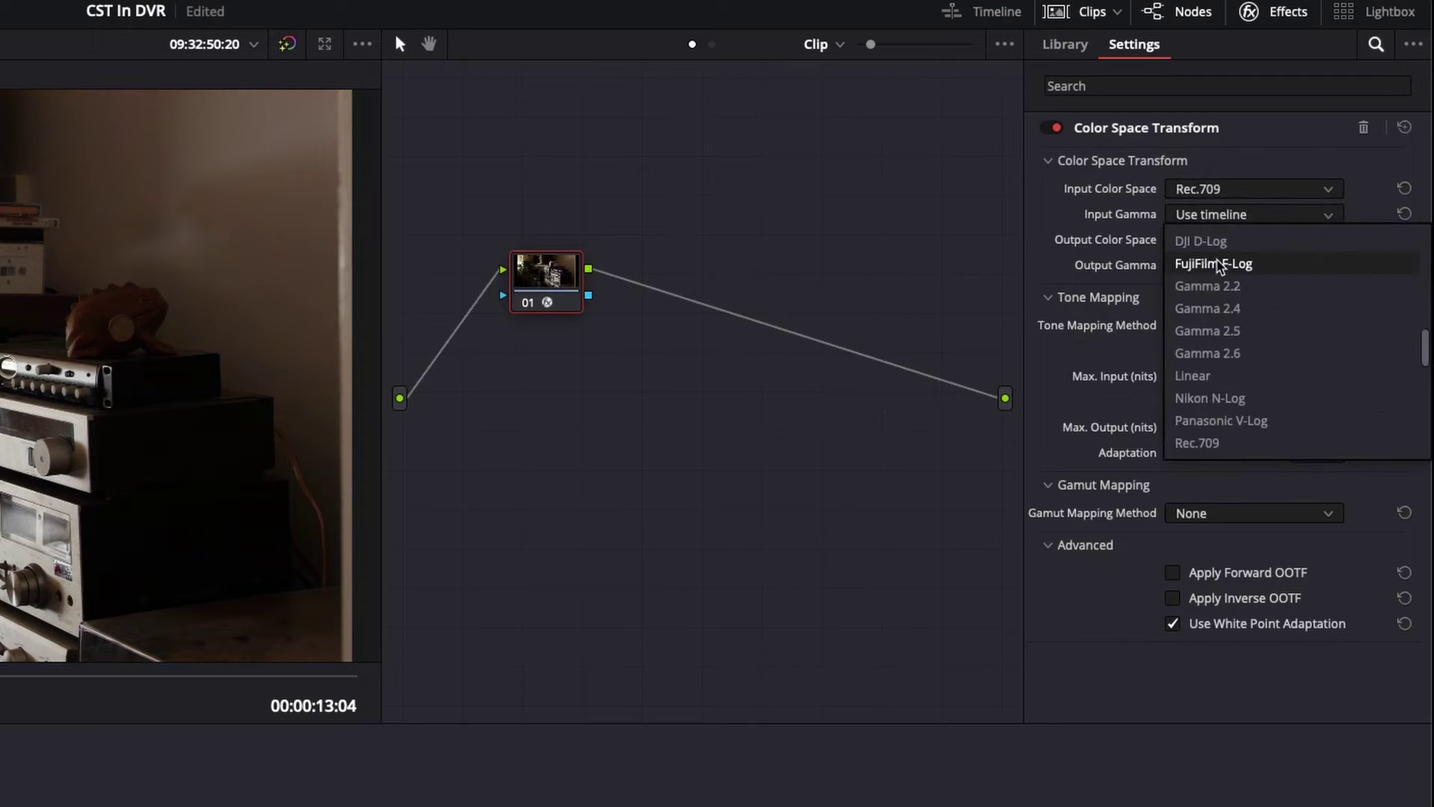
pyautogui.click(1214, 308)
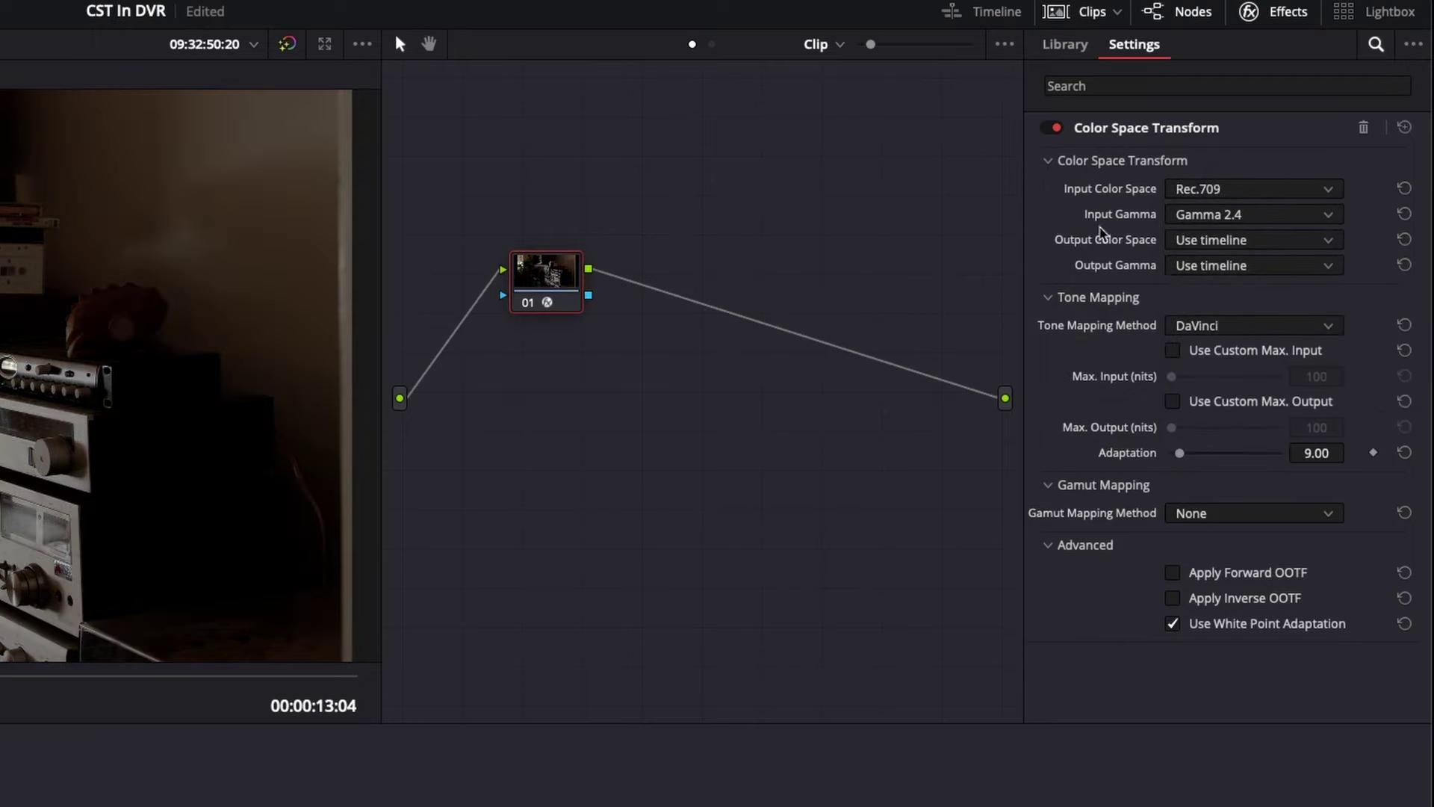
# - Set the output color space to Blackmagic Design Pocket 4K Film Gen 4 and output gamma to Blackmagic Design Pocket 6K Film Gen 4
pyautogui.click(1218, 241)
pyautogui.scroll(-10, 1263, 314)
pyautogui.scroll(10, 1264, 285)
pyautogui.scroll(-3, 1262, 286)
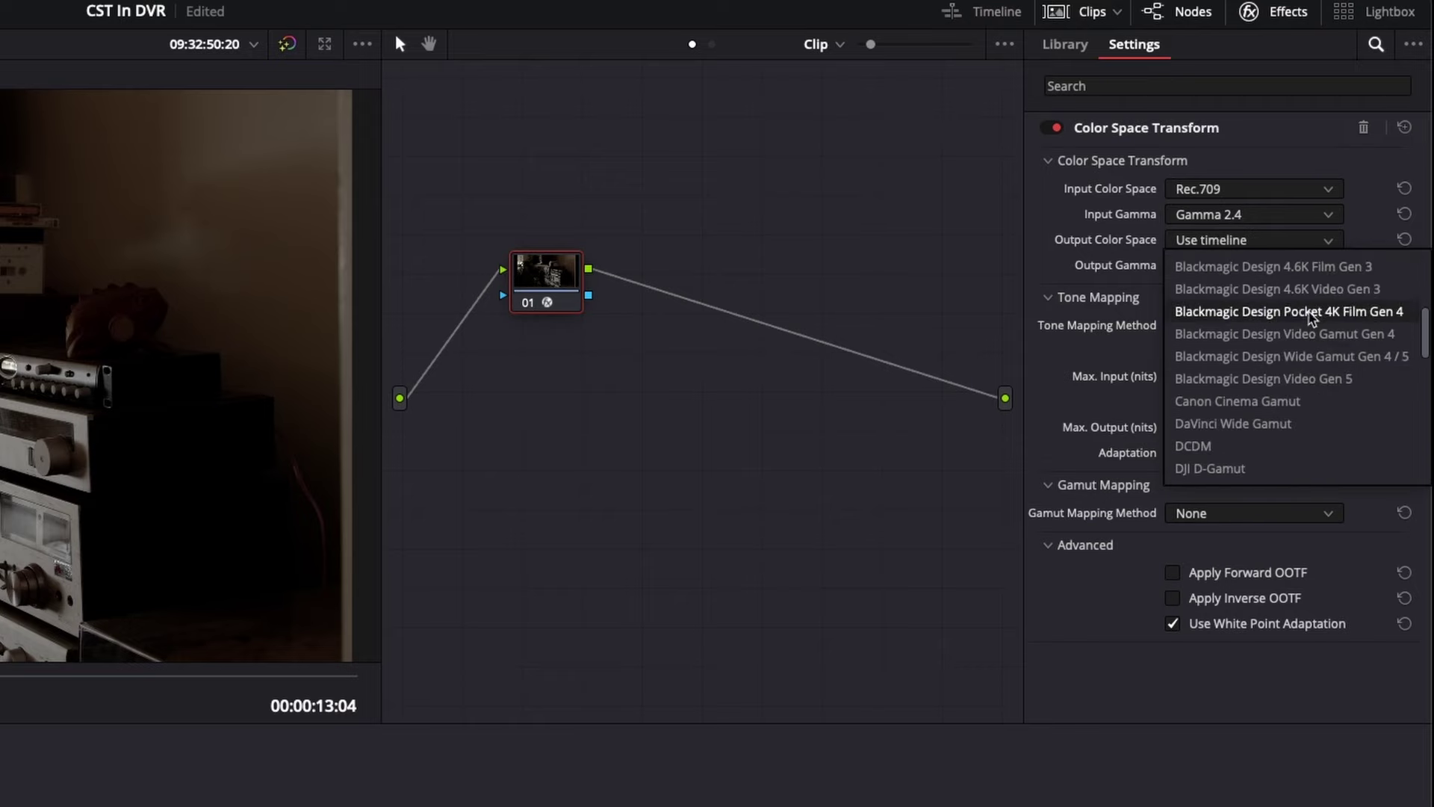
pyautogui.click(1294, 311)
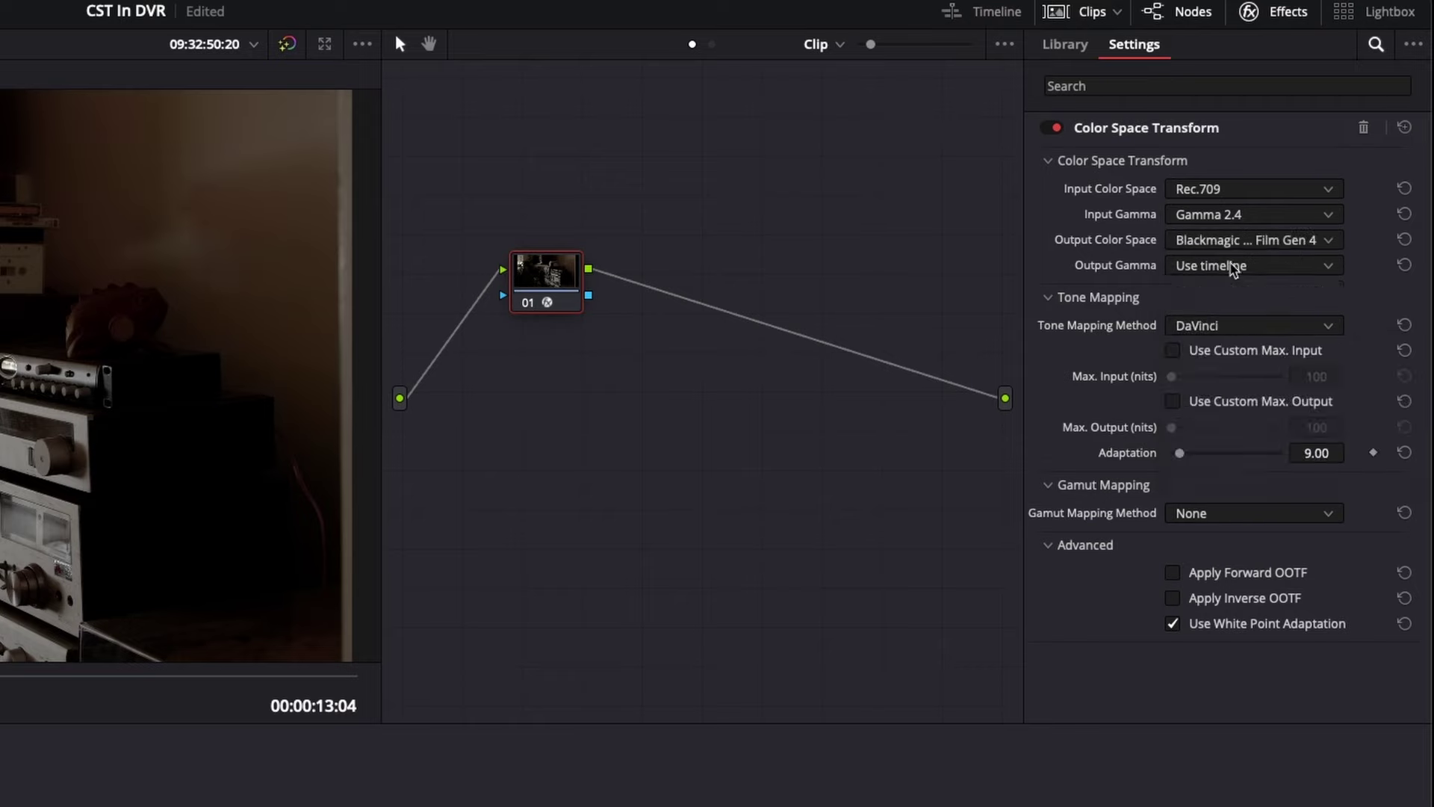
pyautogui.click(1243, 266)
pyautogui.scroll(-2, 1253, 389)
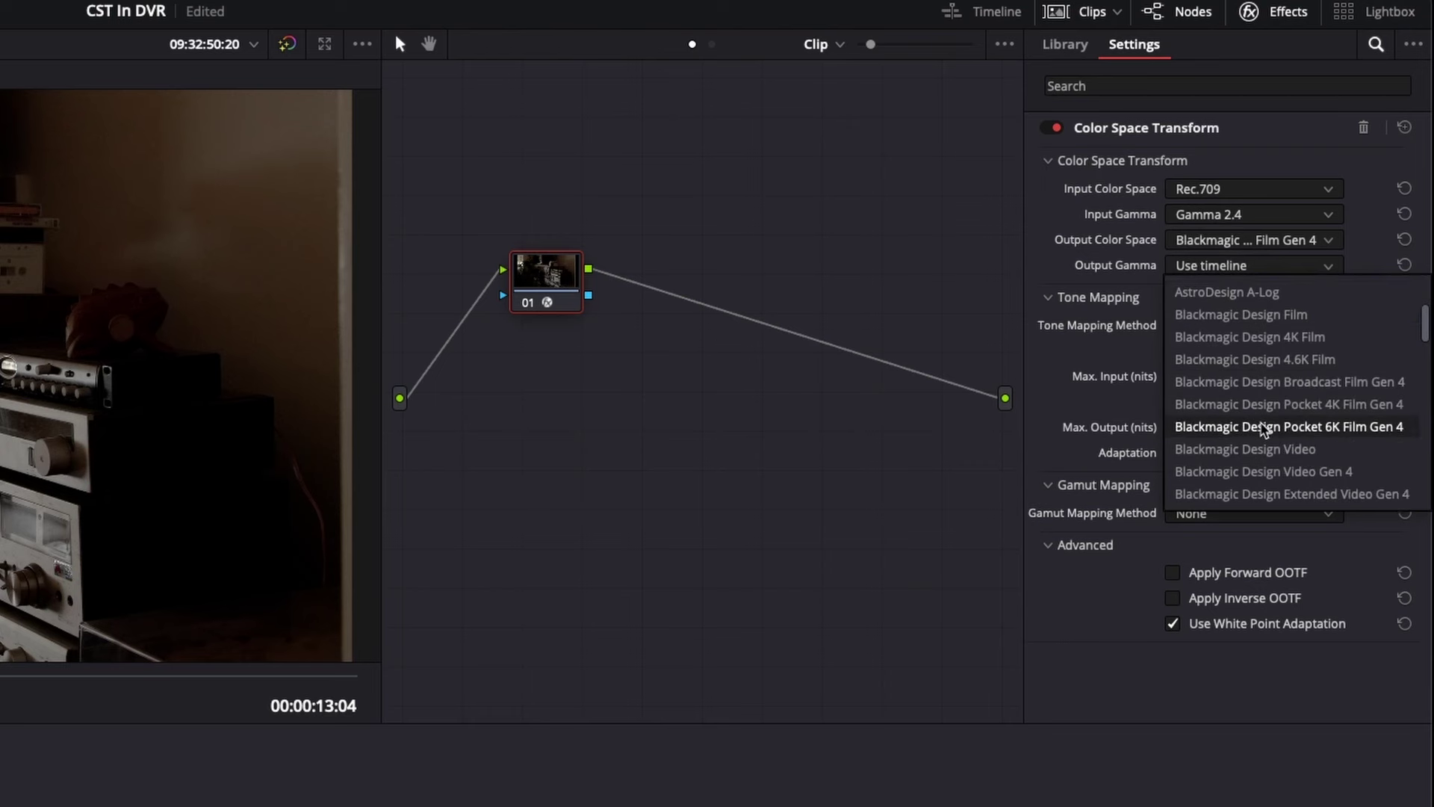
pyautogui.click(1263, 427)
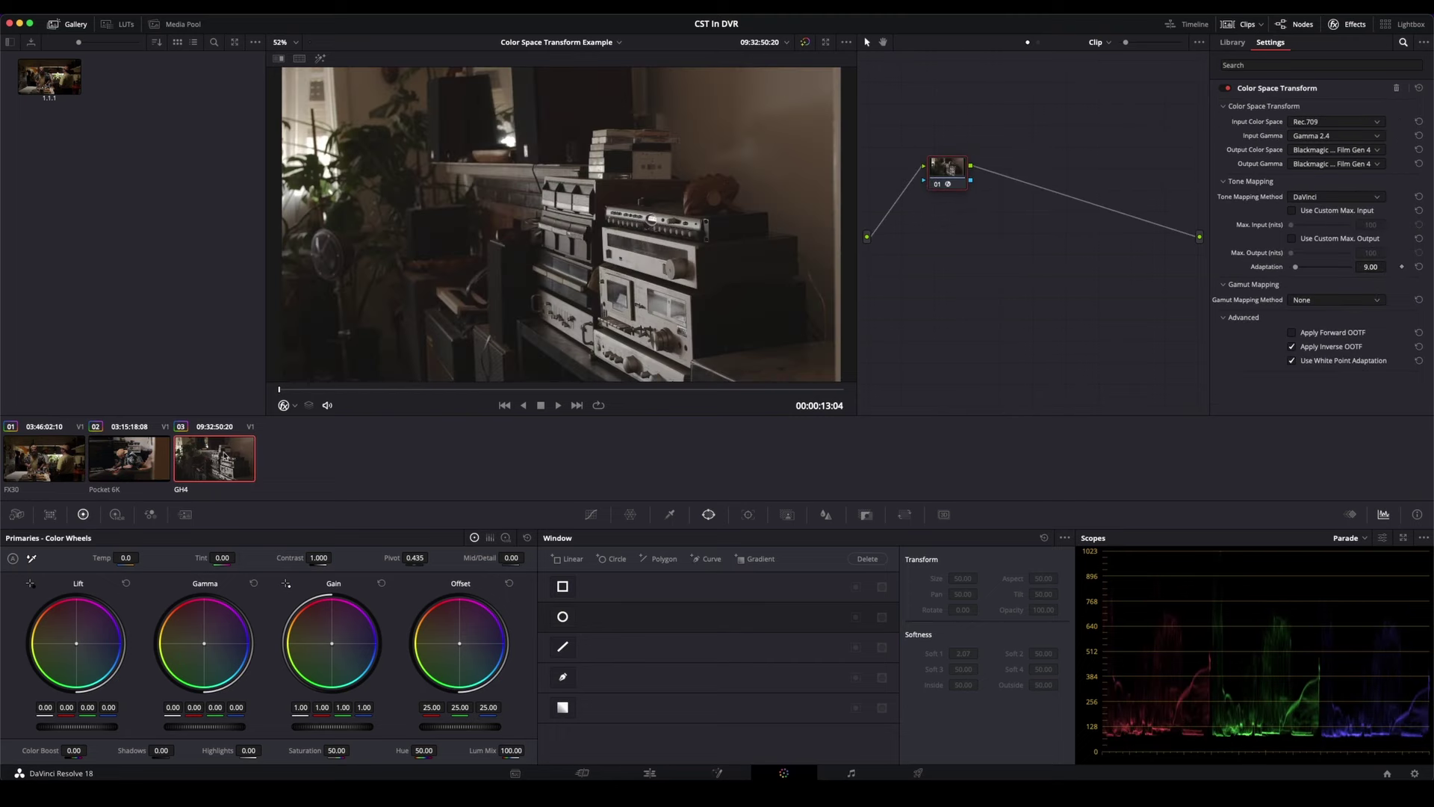
# - Add two serial nodes after node 01 and move the configured Color Space Transform from node 01 to node 02
pyautogui.moveTo(945, 183); pyautogui.dragTo(935, 184)
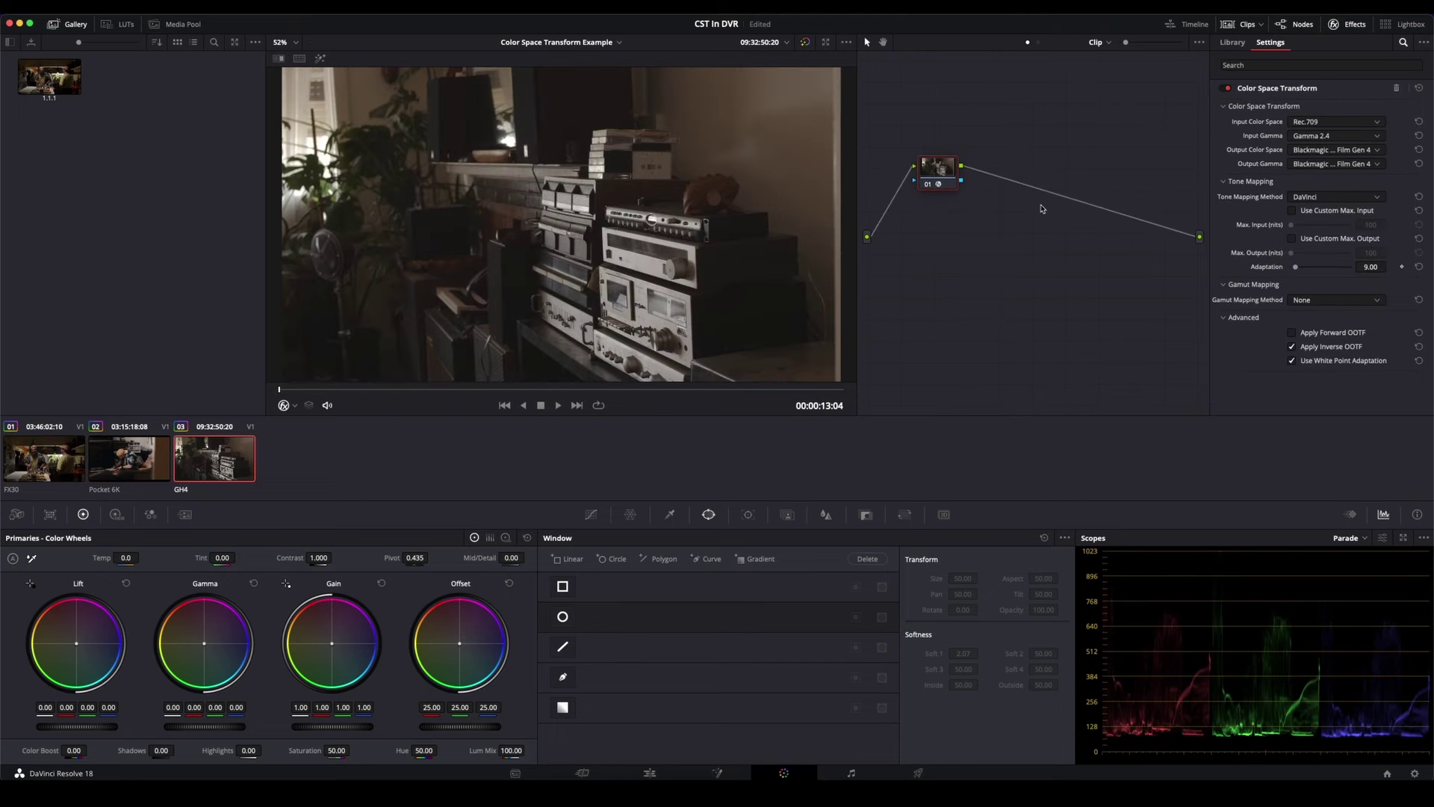
pyautogui.hotkey('alt', 's')
pyautogui.hotkey('alt', 's')
pyautogui.click(930, 166)
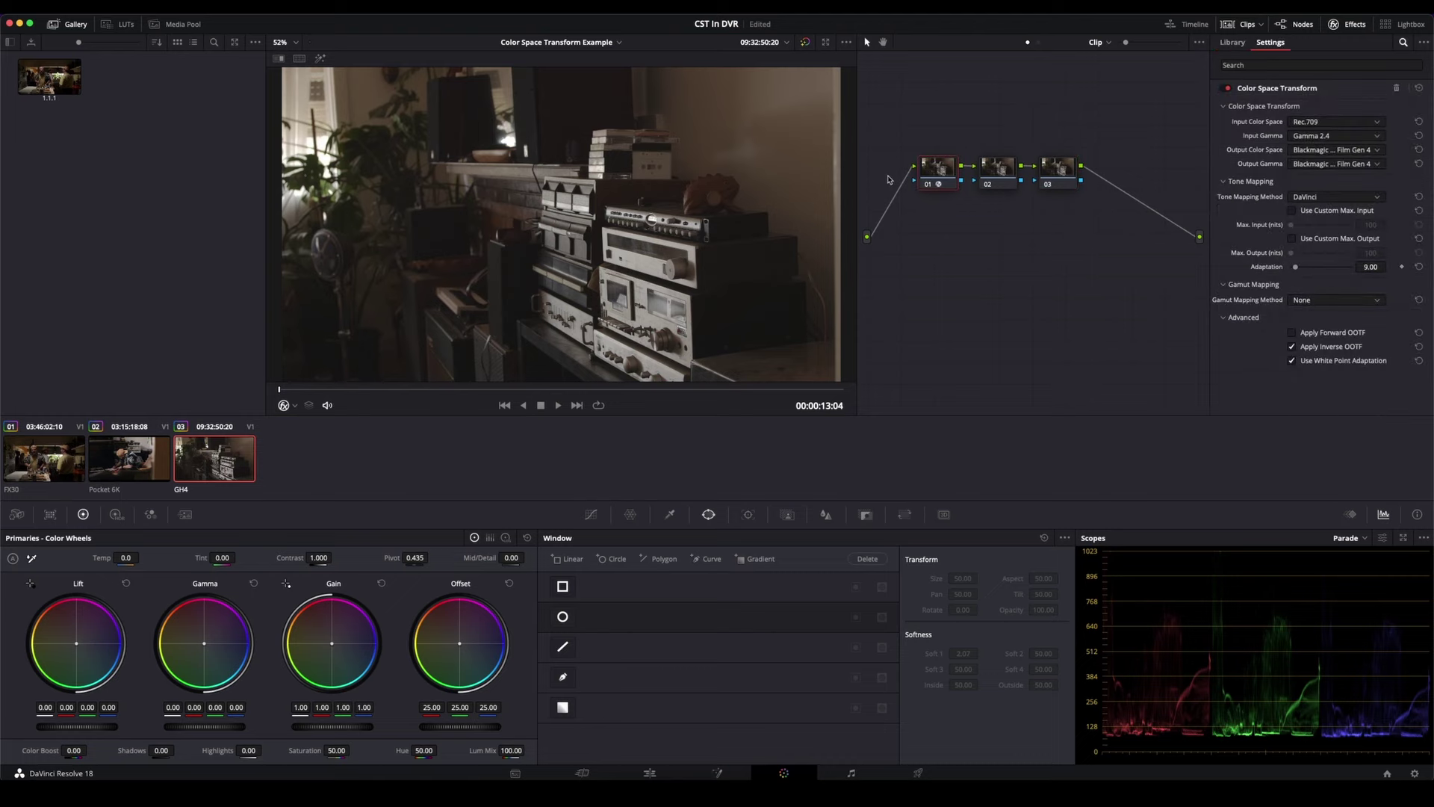
pyautogui.moveTo(940, 171); pyautogui.dragTo(1000, 174)
# - Apply a second Color Space Transform effect to the GH4 clip's node 03
pyautogui.click(1058, 172)
pyautogui.moveTo(1267, 341); pyautogui.dragTo(1057, 176)
pyautogui.click(994, 172)
pyautogui.click(1055, 170)
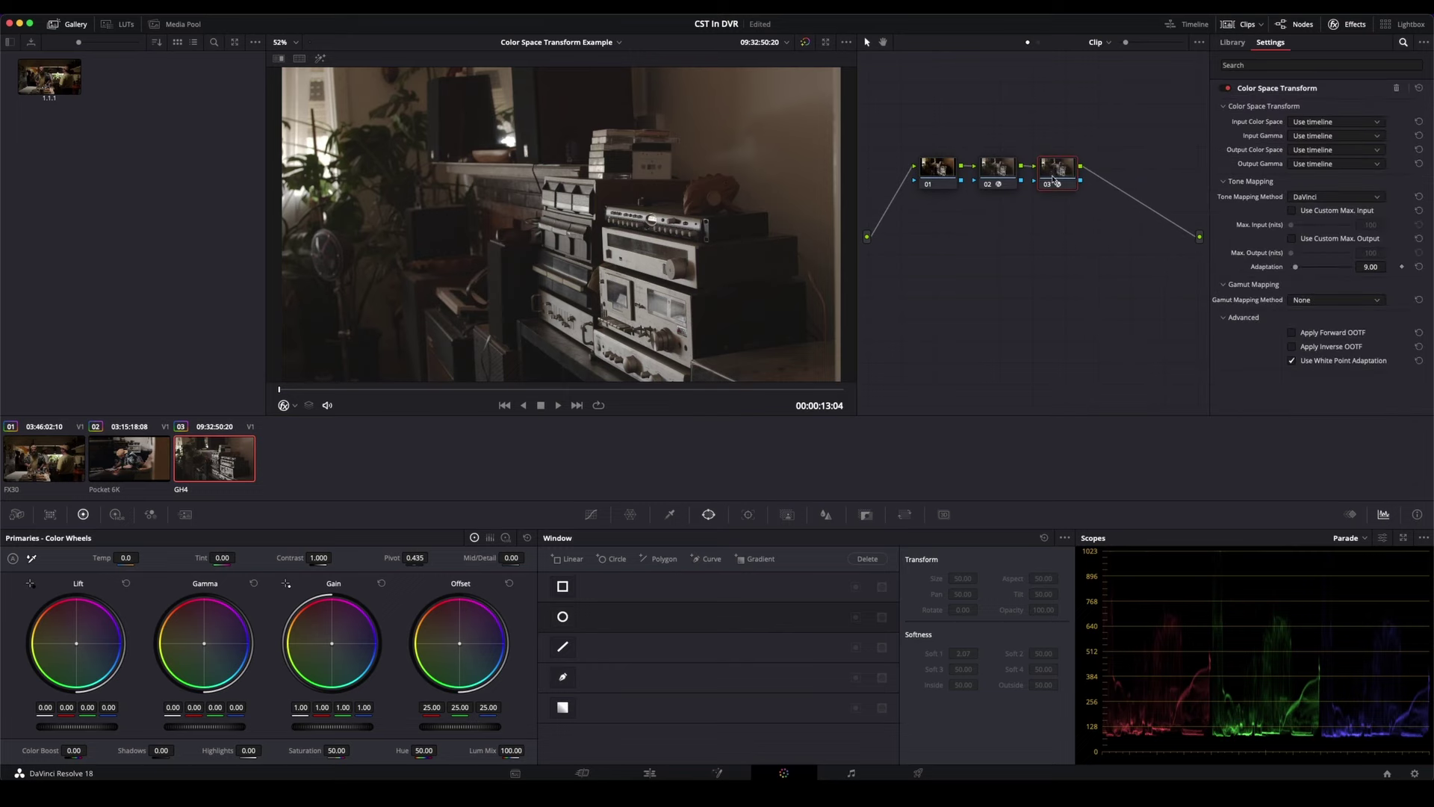
# - Copy the Pocket 6K clip's CST node settings and paste them onto the GH4 clip's node 03
pyautogui.click(142, 462)
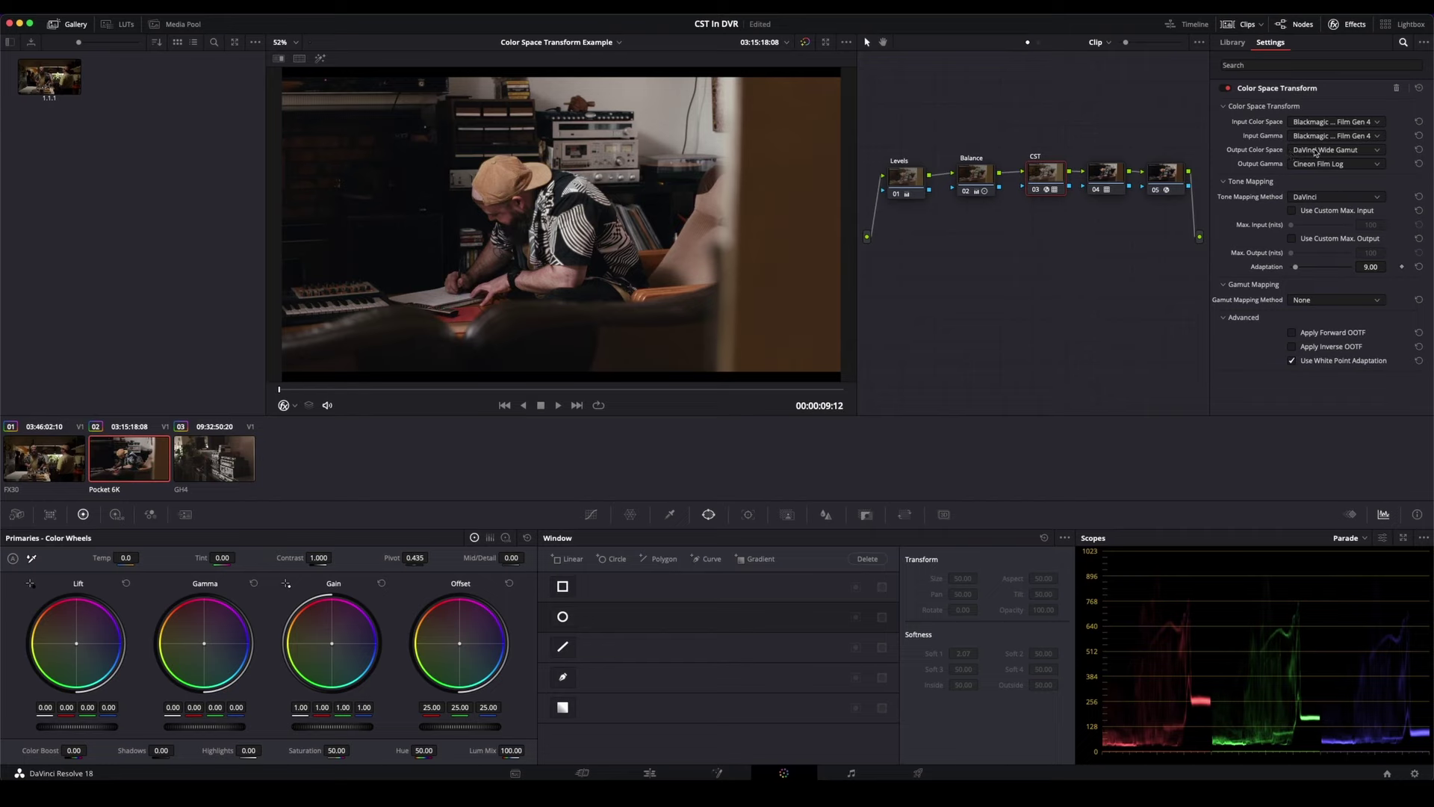
pyautogui.moveTo(1042, 172); pyautogui.dragTo(1056, 173)
pyautogui.click(196, 446)
pyautogui.press('super+v')
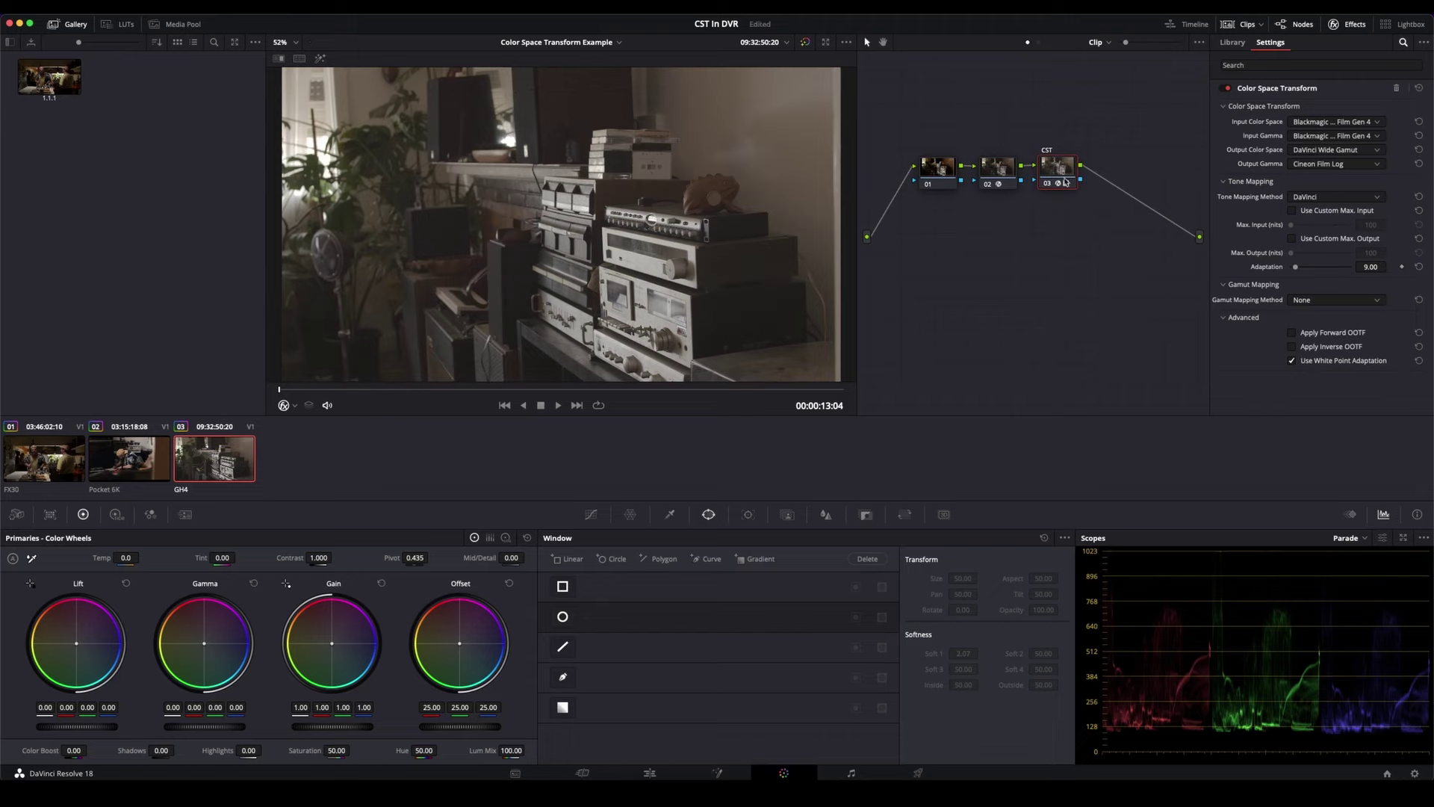
# - Add a serial node after the GH4 clip's CST node and apply the Rec709 Kodak 2383 D65 film look LUT to it
pyautogui.hotkey('alt', 's')
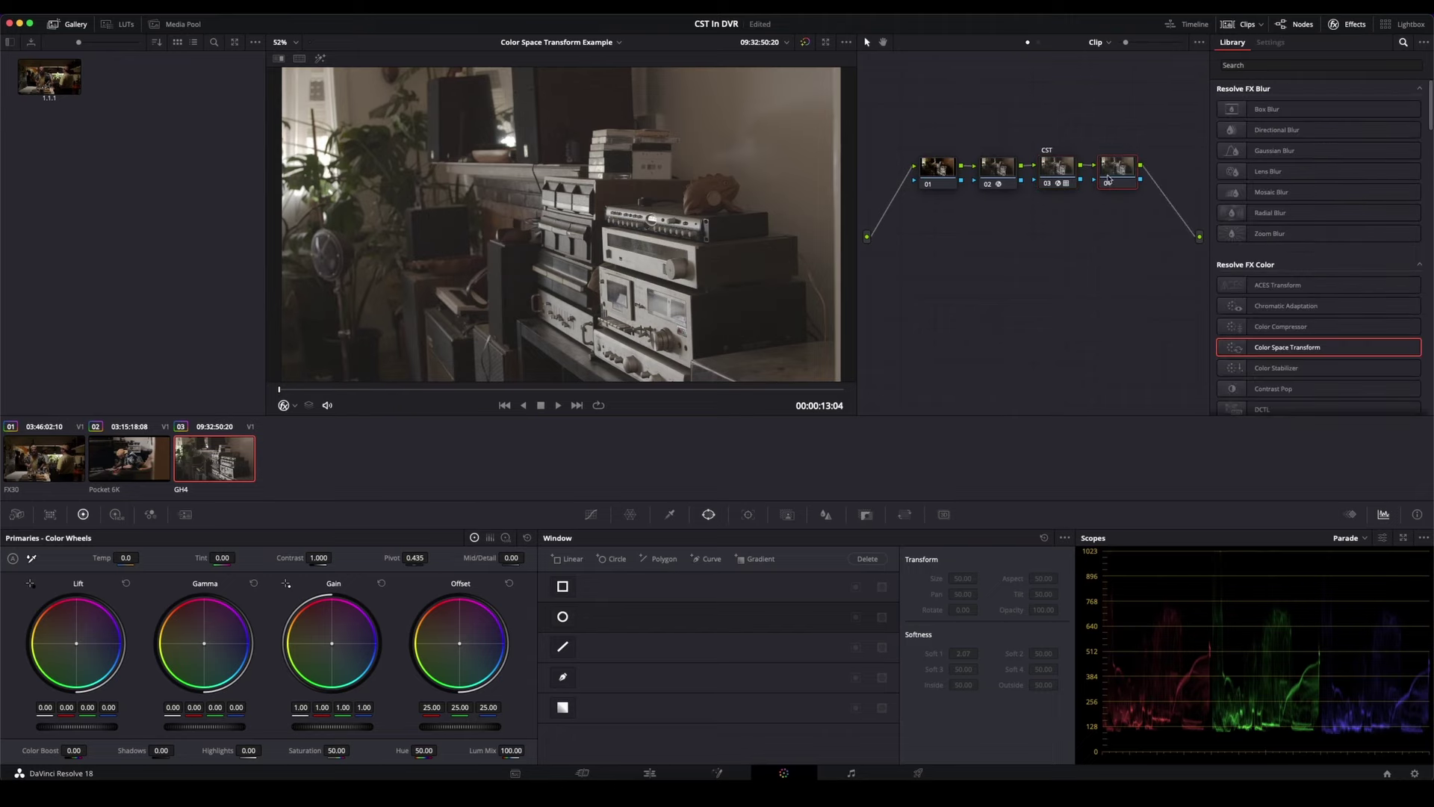
pyautogui.click(120, 24)
pyautogui.moveTo(147, 210); pyautogui.dragTo(1117, 168)
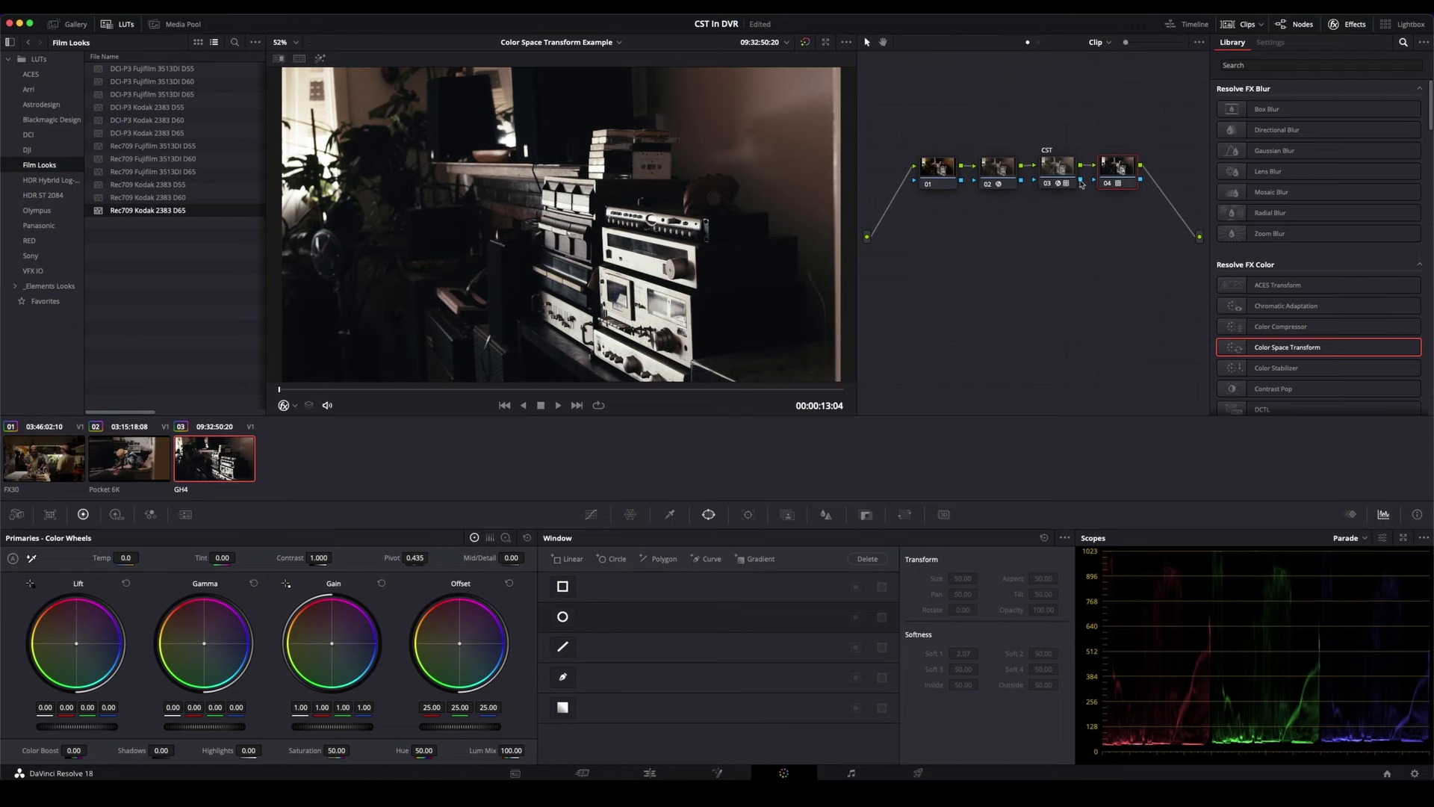
# - Insert a serial node between the GH4 clip's node 01 and the first Color Space Transform node, and line up the node chain
pyautogui.click(128, 466)
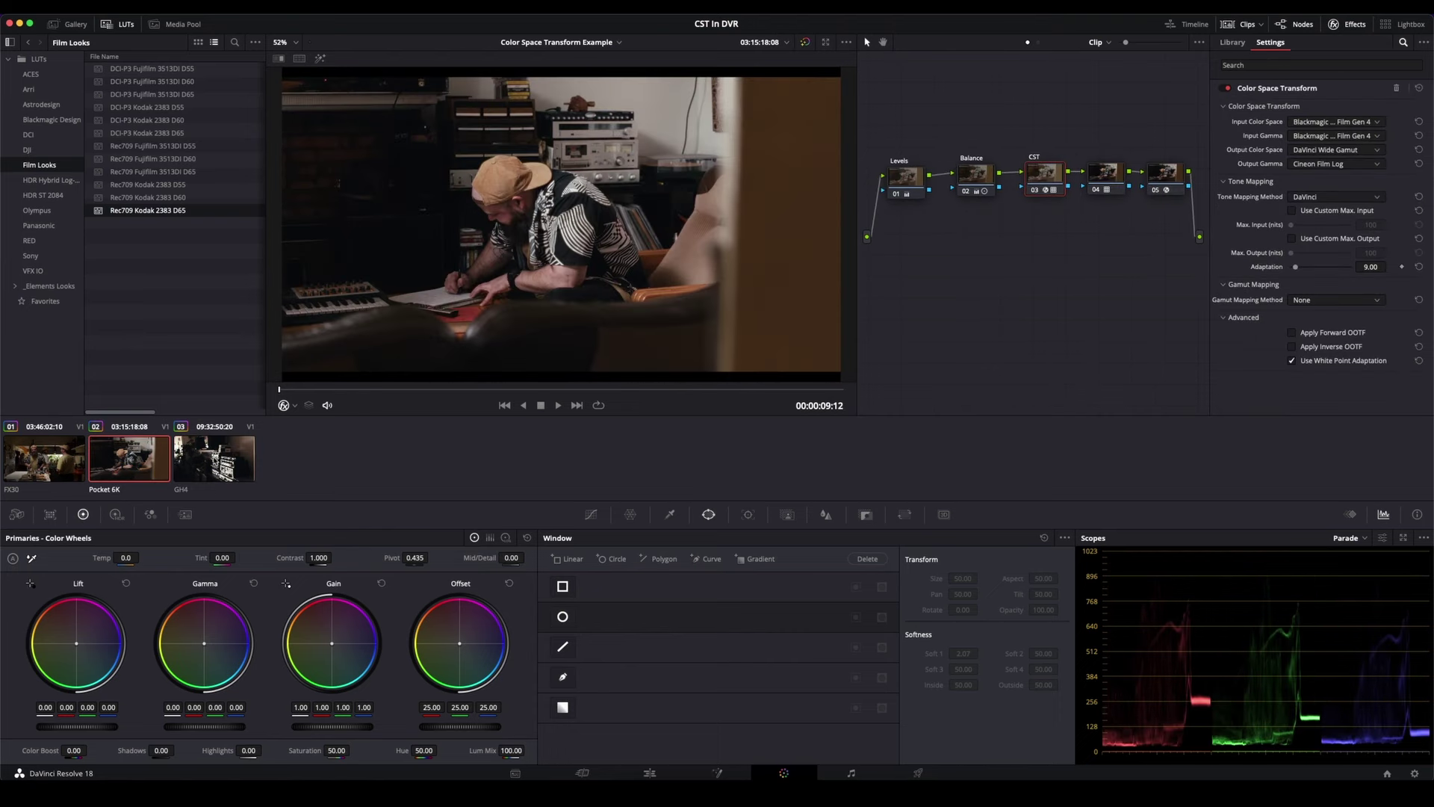
pyautogui.press('Down')
pyautogui.moveTo(940, 172); pyautogui.dragTo(906, 171)
pyautogui.hotkey('alt', 's')
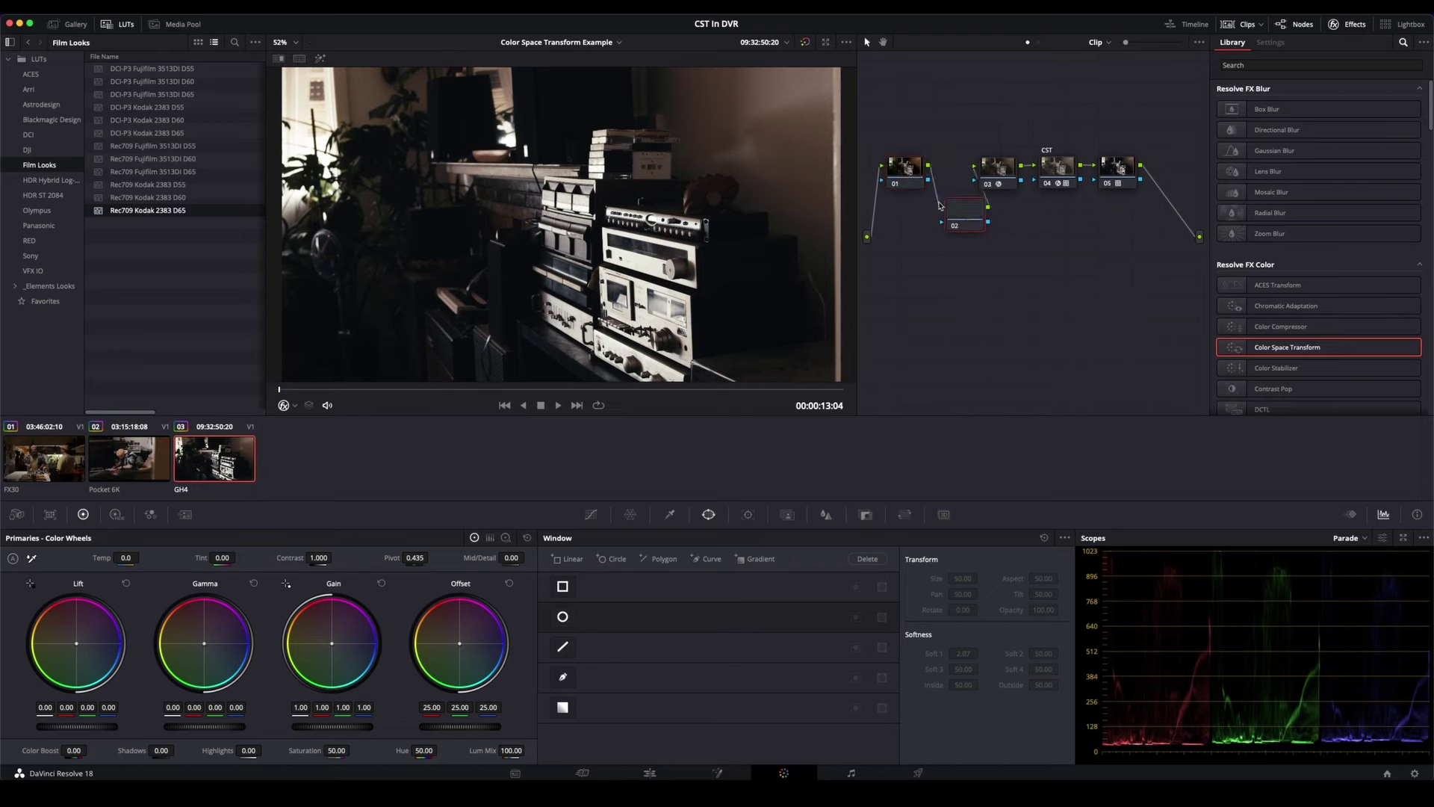
pyautogui.moveTo(977, 142); pyautogui.dragTo(1143, 180)
pyautogui.moveTo(1064, 173); pyautogui.dragTo(1098, 171)
pyautogui.click(977, 176)
pyautogui.moveTo(964, 208); pyautogui.dragTo(965, 166)
# - Adjust the GH4 clip's levels in node 01 with Gain 0.81, Gamma 0.06, Highlights -44.50 and a very slightly lowered Lift
pyautogui.click(902, 168)
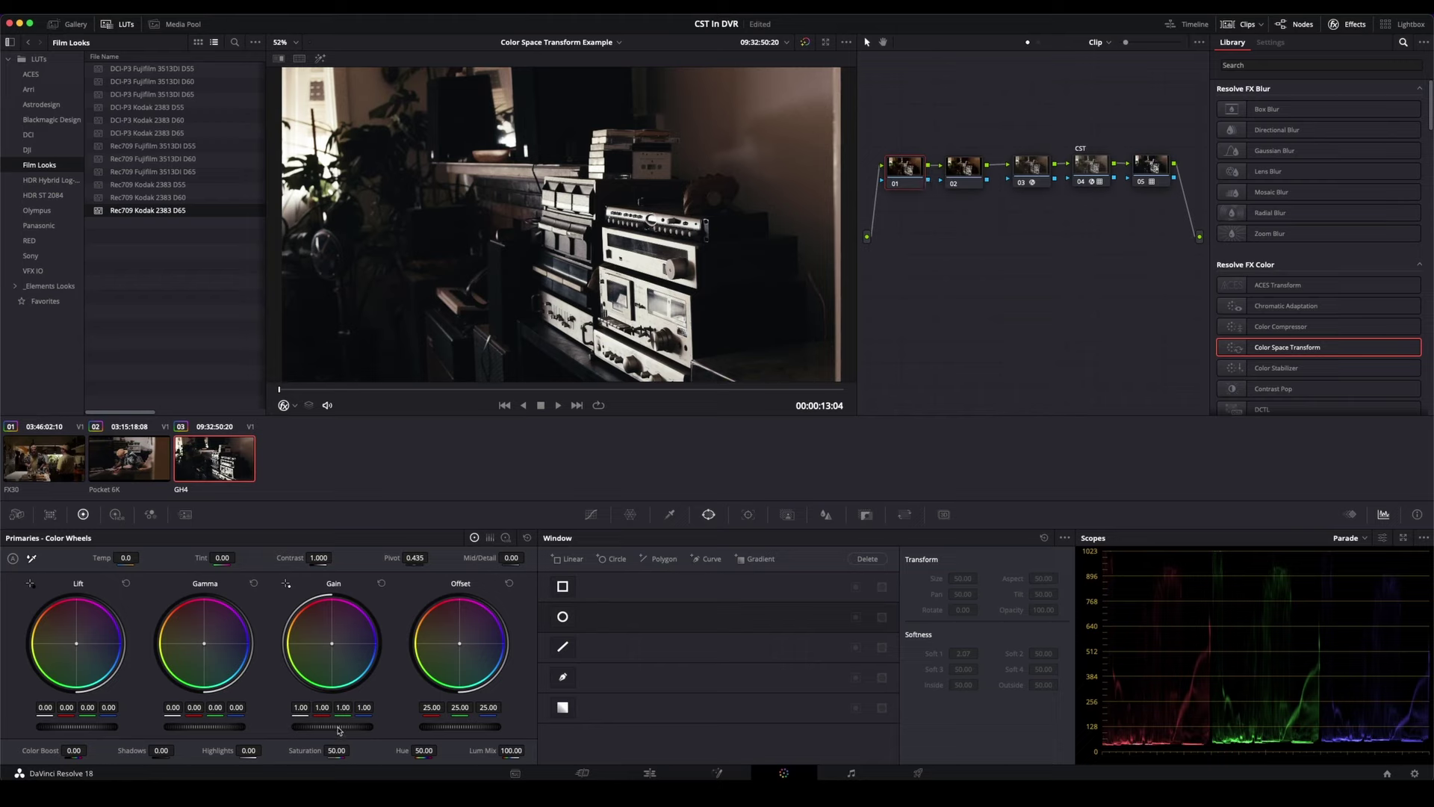
pyautogui.moveTo(334, 726); pyautogui.dragTo(235, 724)
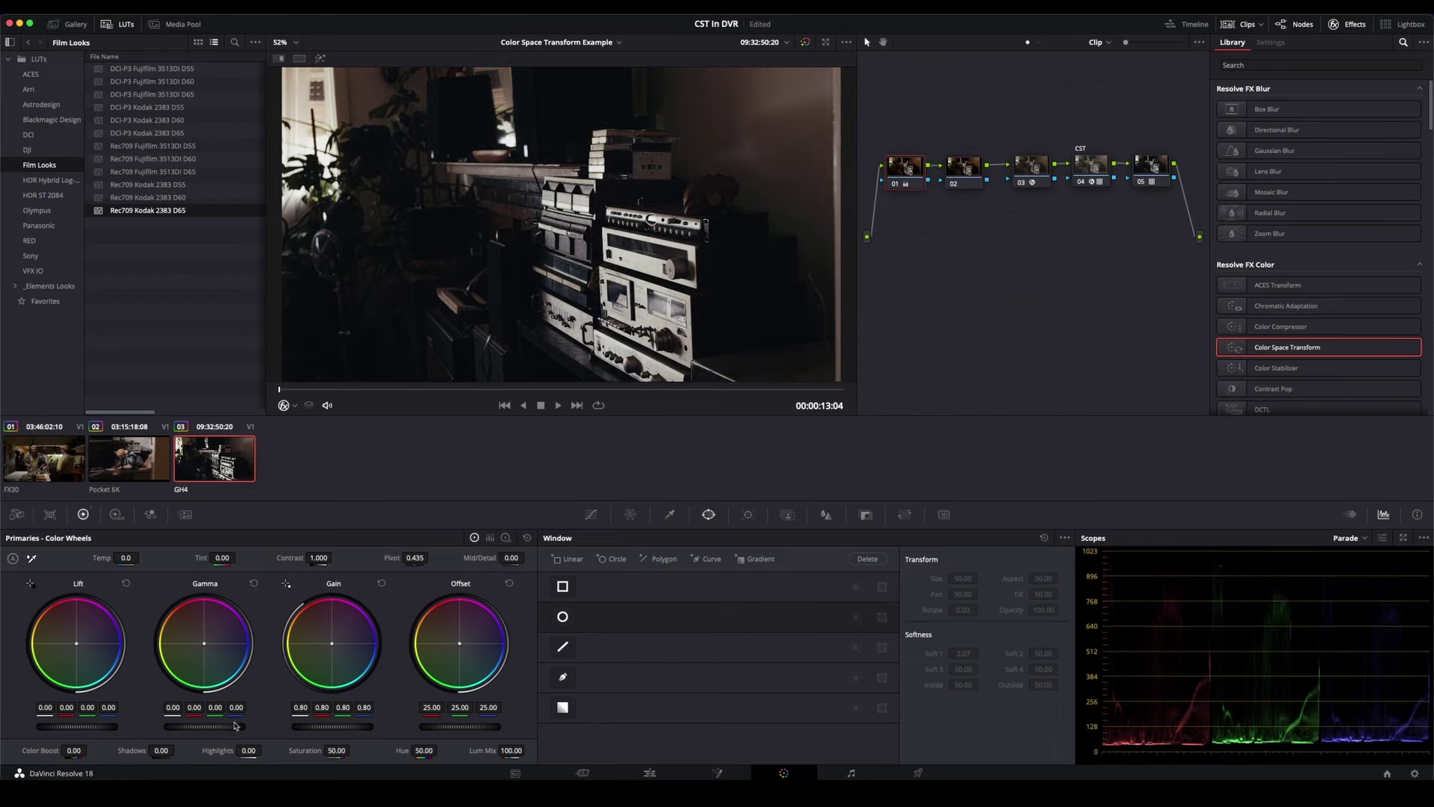
pyautogui.moveTo(359, 730); pyautogui.dragTo(363, 730)
pyautogui.moveTo(200, 732)
pyautogui.mouseDown()
pyautogui.moveTo(220, 732)
pyautogui.moveTo(198, 731)
pyautogui.moveTo(203, 751)
pyautogui.mouseUp()
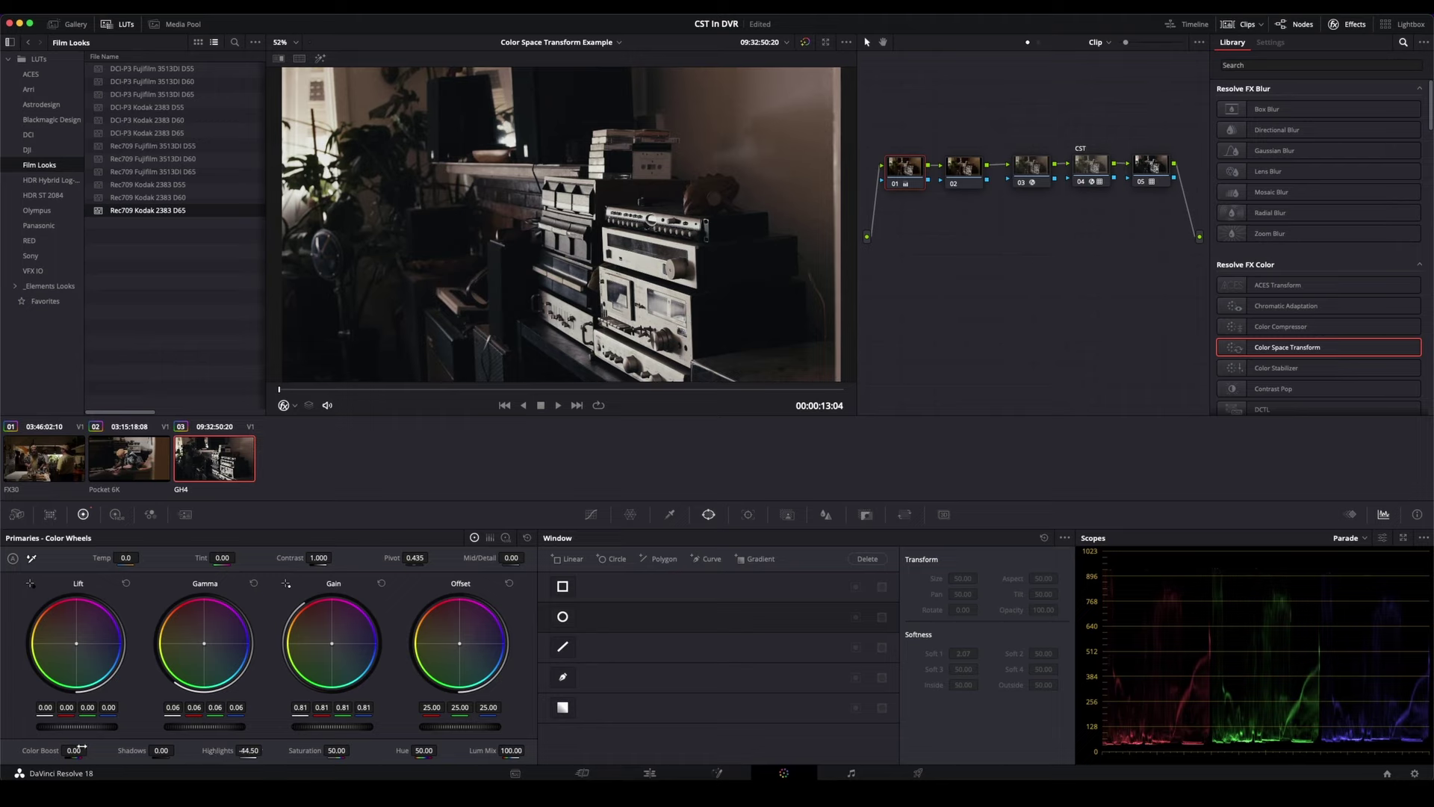
pyautogui.moveTo(88, 734); pyautogui.dragTo(73, 723)
# - Balance the GH4 clip's color in node 02 with Temp -100, Tint -18.50, Color Boost 22 and Saturation 53.20
pyautogui.click(969, 169)
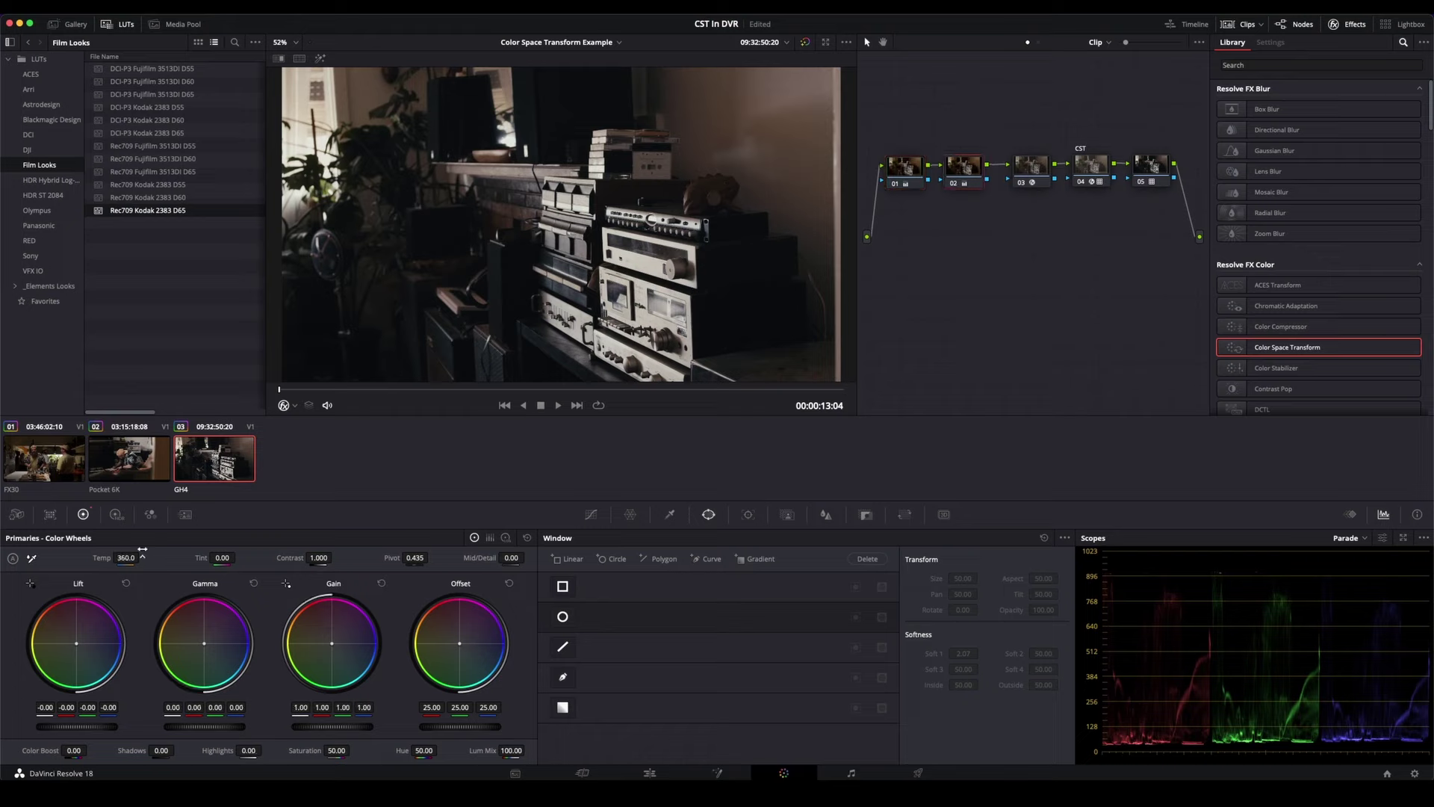
pyautogui.moveTo(85, 746); pyautogui.dragTo(100, 737)
pyautogui.moveTo(100, 550); pyautogui.dragTo(88, 552)
pyautogui.moveTo(214, 555); pyautogui.dragTo(202, 556)
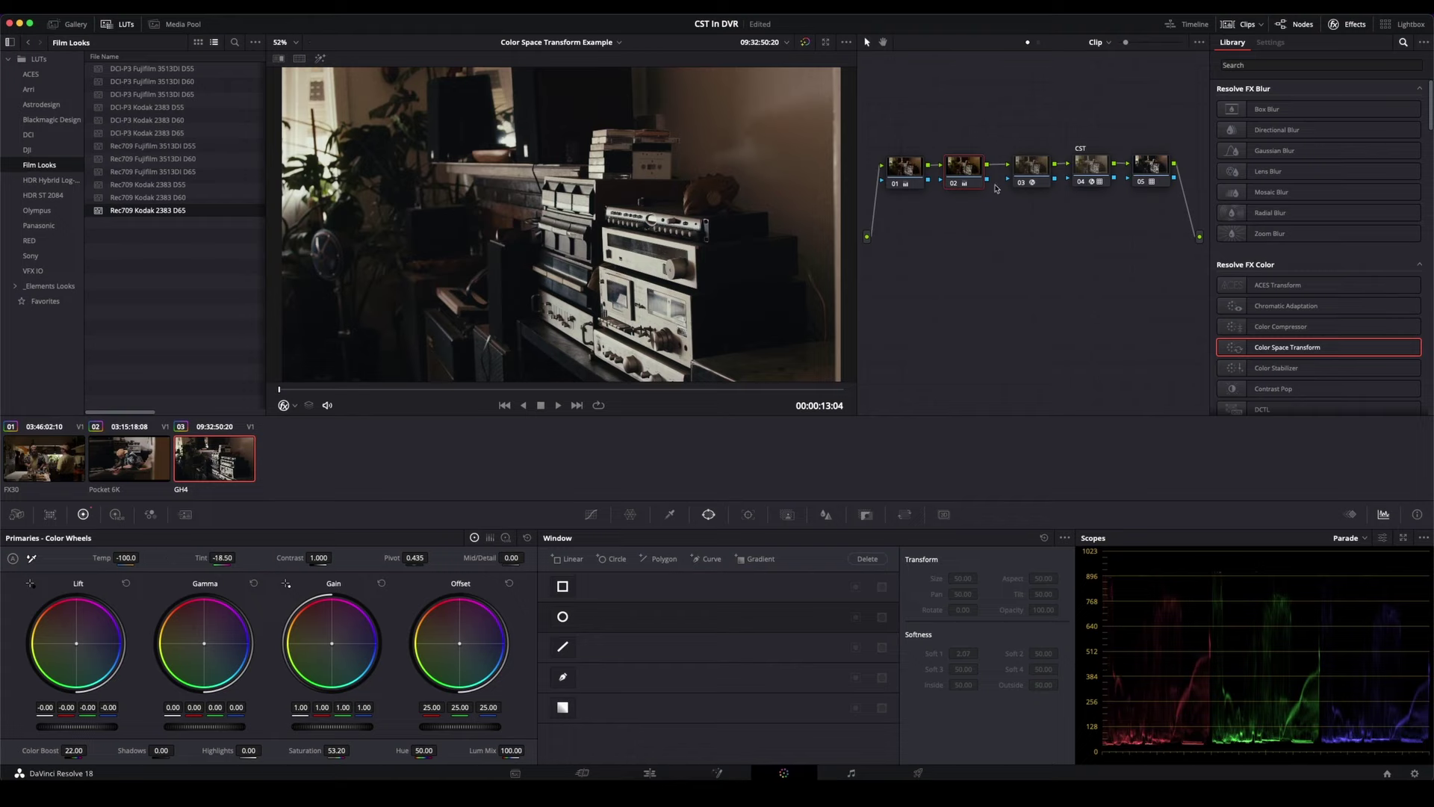
# - Copy the Halation node at the end of the Pocket 6K clip's node chain and return to the GH4 clip
pyautogui.click(899, 179)
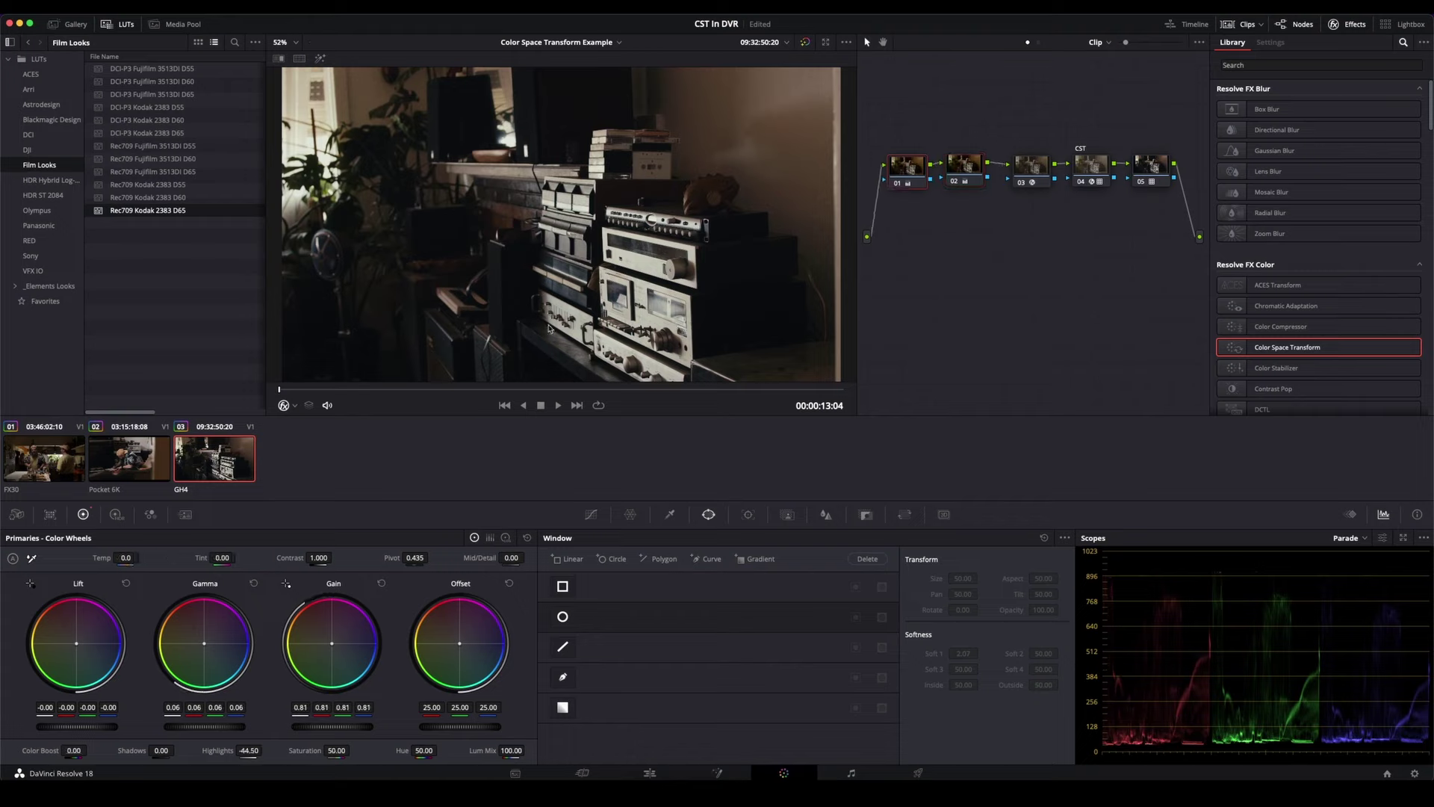
pyautogui.click(162, 478)
pyautogui.click(1112, 178)
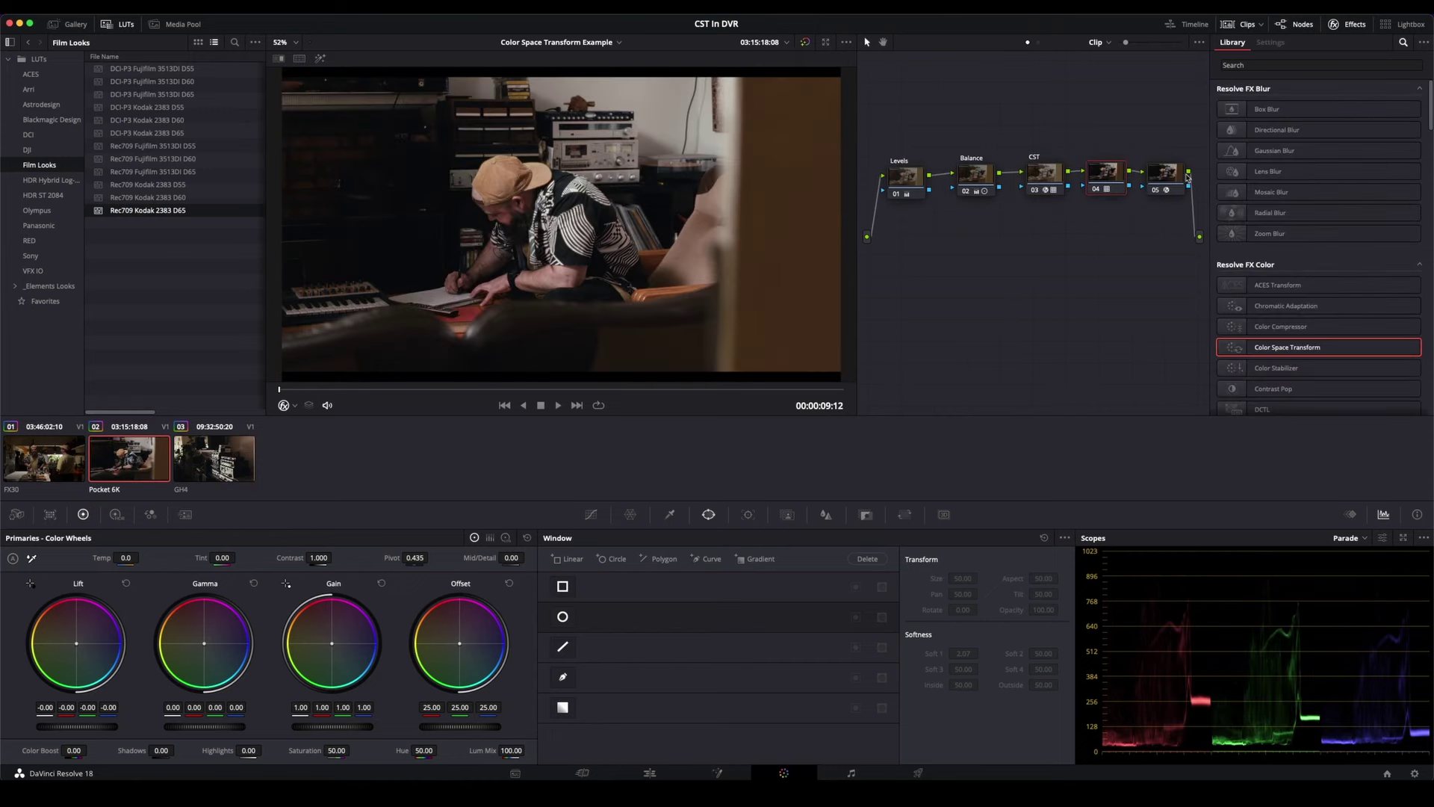
pyautogui.click(1184, 177)
pyautogui.click(235, 446)
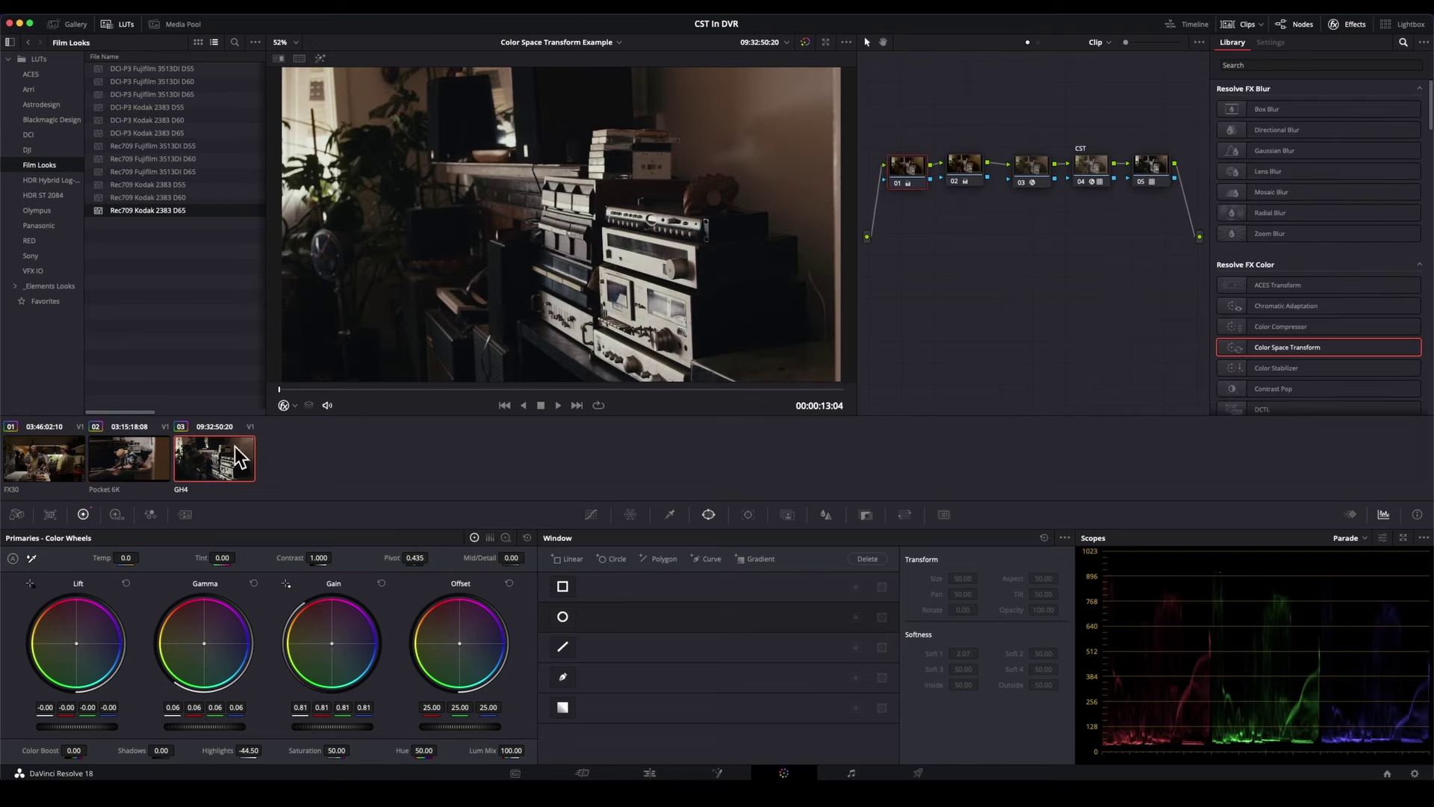
pyautogui.click(1153, 172)
pyautogui.press('super+v')
pyautogui.press('super+z')
# - Add a serial node after the GH4 clip's film look LUT node and paste the copied Halation settings onto it
pyautogui.click(1151, 170)
pyautogui.hotkey('alt', 's')
pyautogui.moveTo(896, 203); pyautogui.dragTo(1158, 218)
pyautogui.press('super+v')
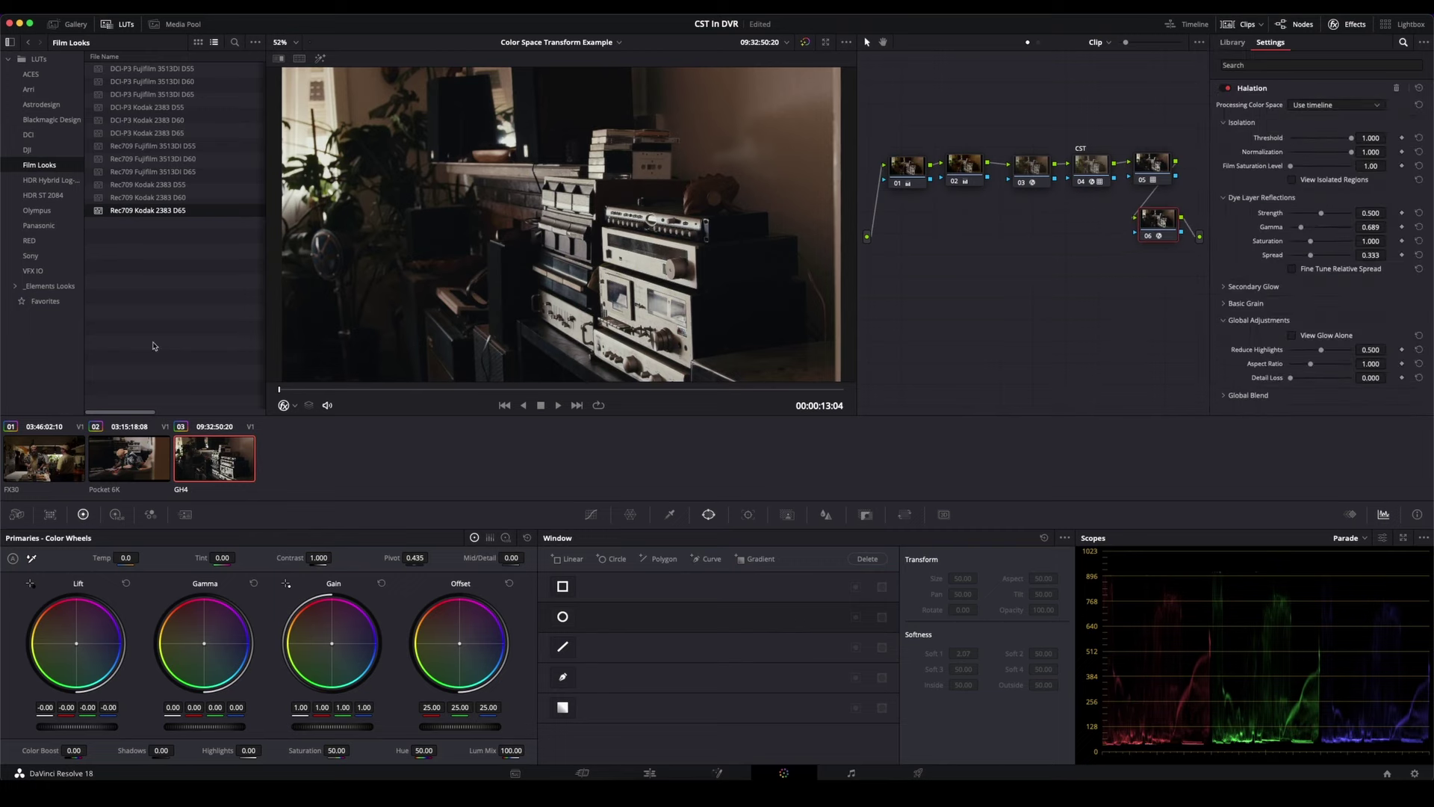
# - Grab a still of the graded Pocket 6K clip and show it in the Gallery
pyautogui.click(146, 463)
pyautogui.click(122, 25)
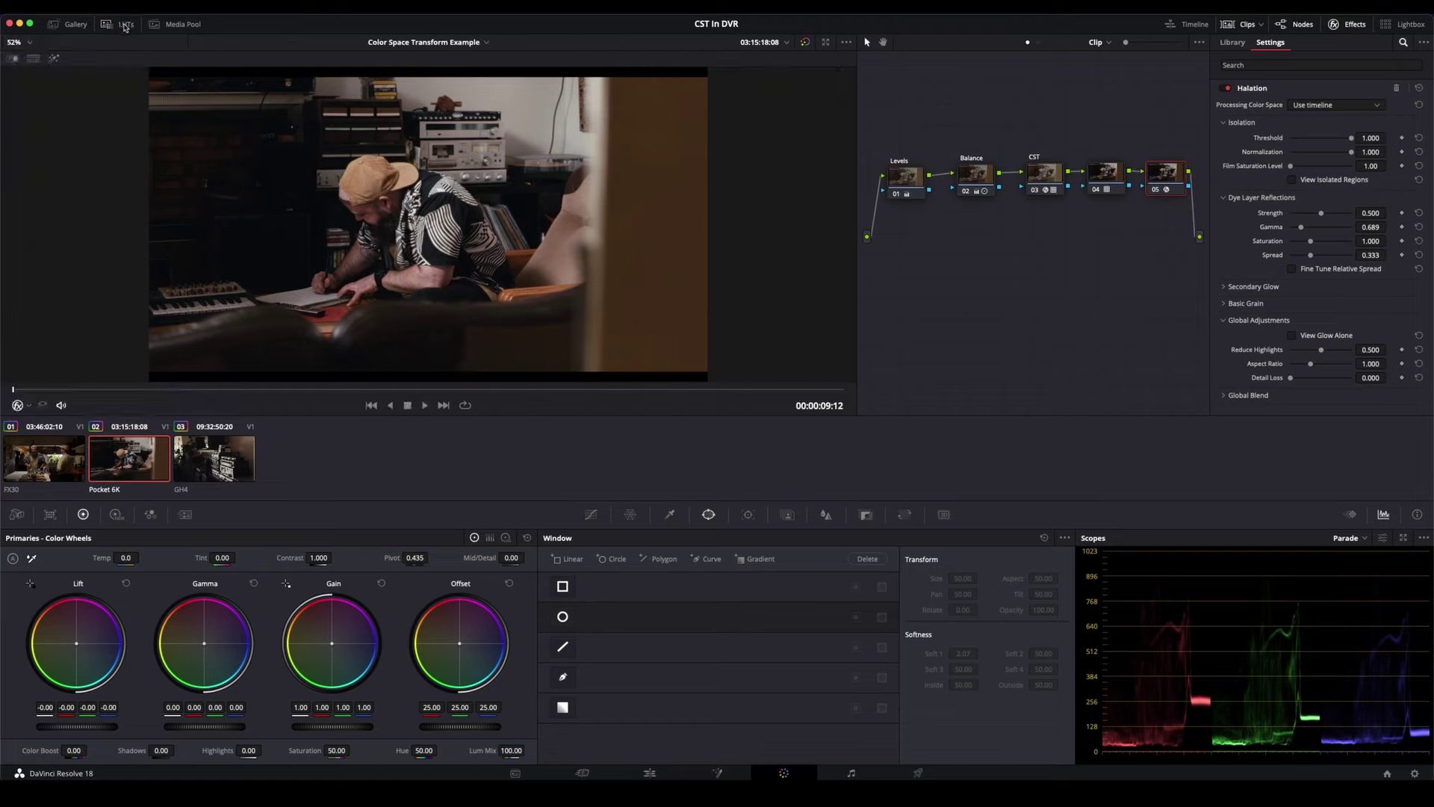
pyautogui.rightClick(410, 148)
pyautogui.click(441, 155)
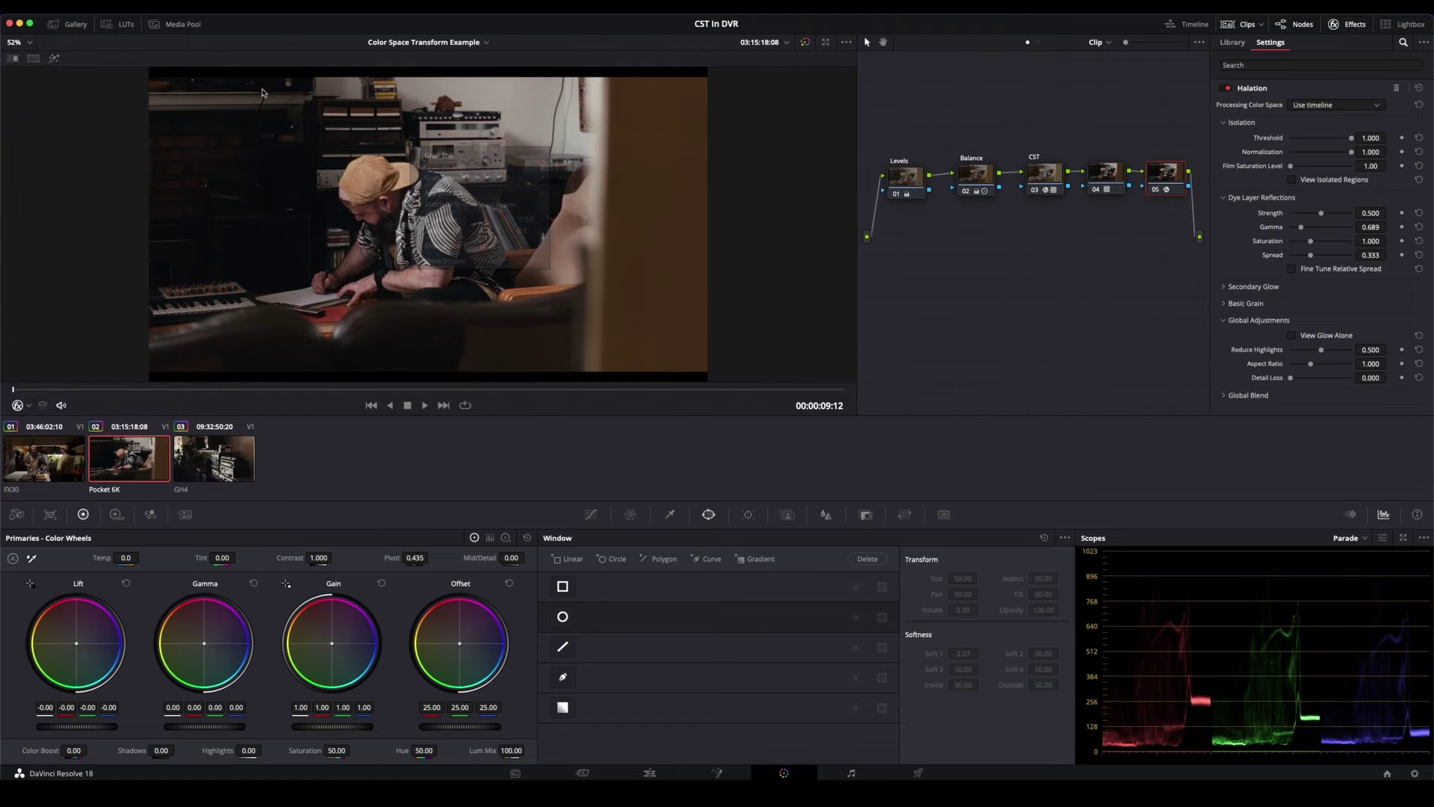
pyautogui.click(67, 27)
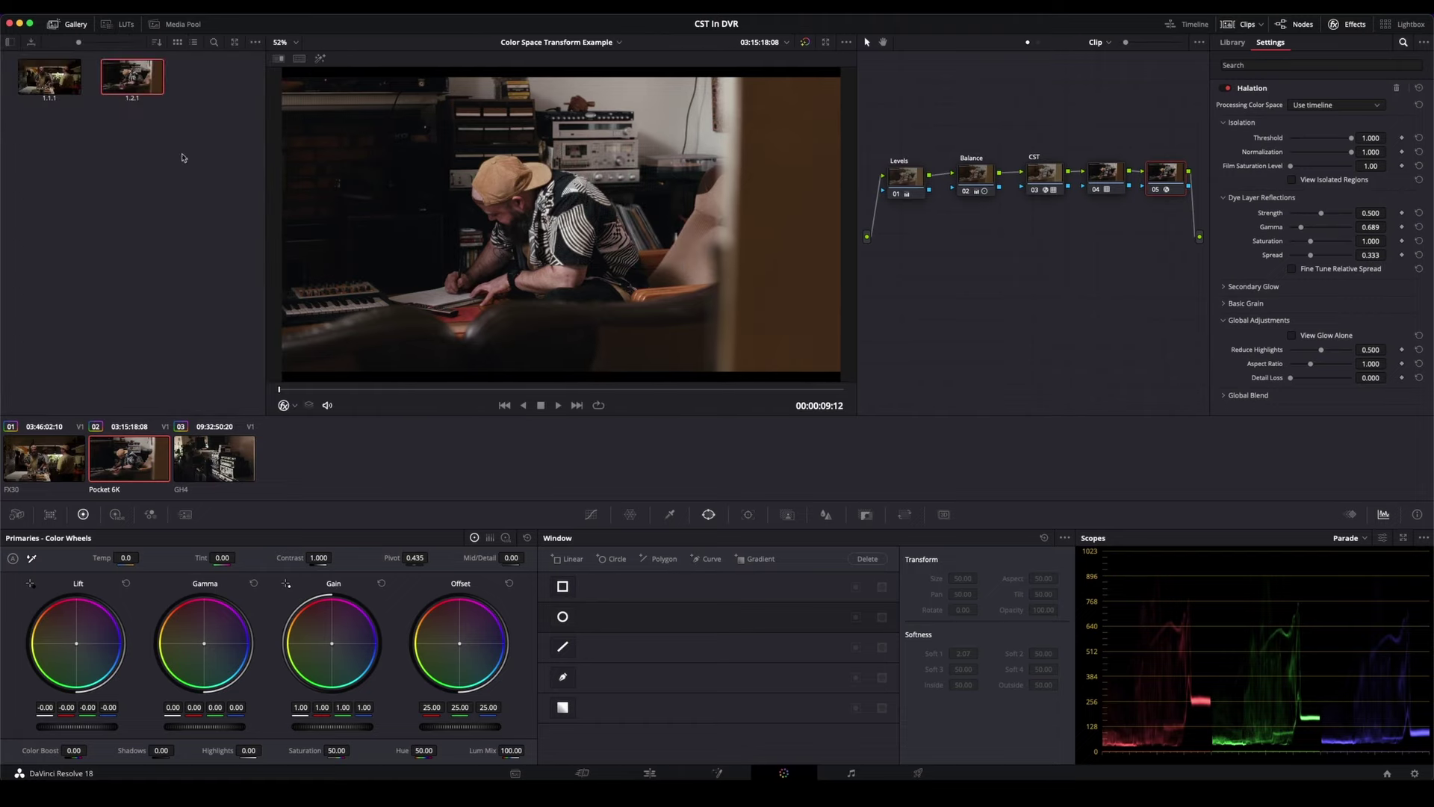
# - Compare the GH4 clip with the Pocket 6K reference still using an image wipe across the stereo stack
pyautogui.moveTo(129, 83)
pyautogui.click(228, 442)
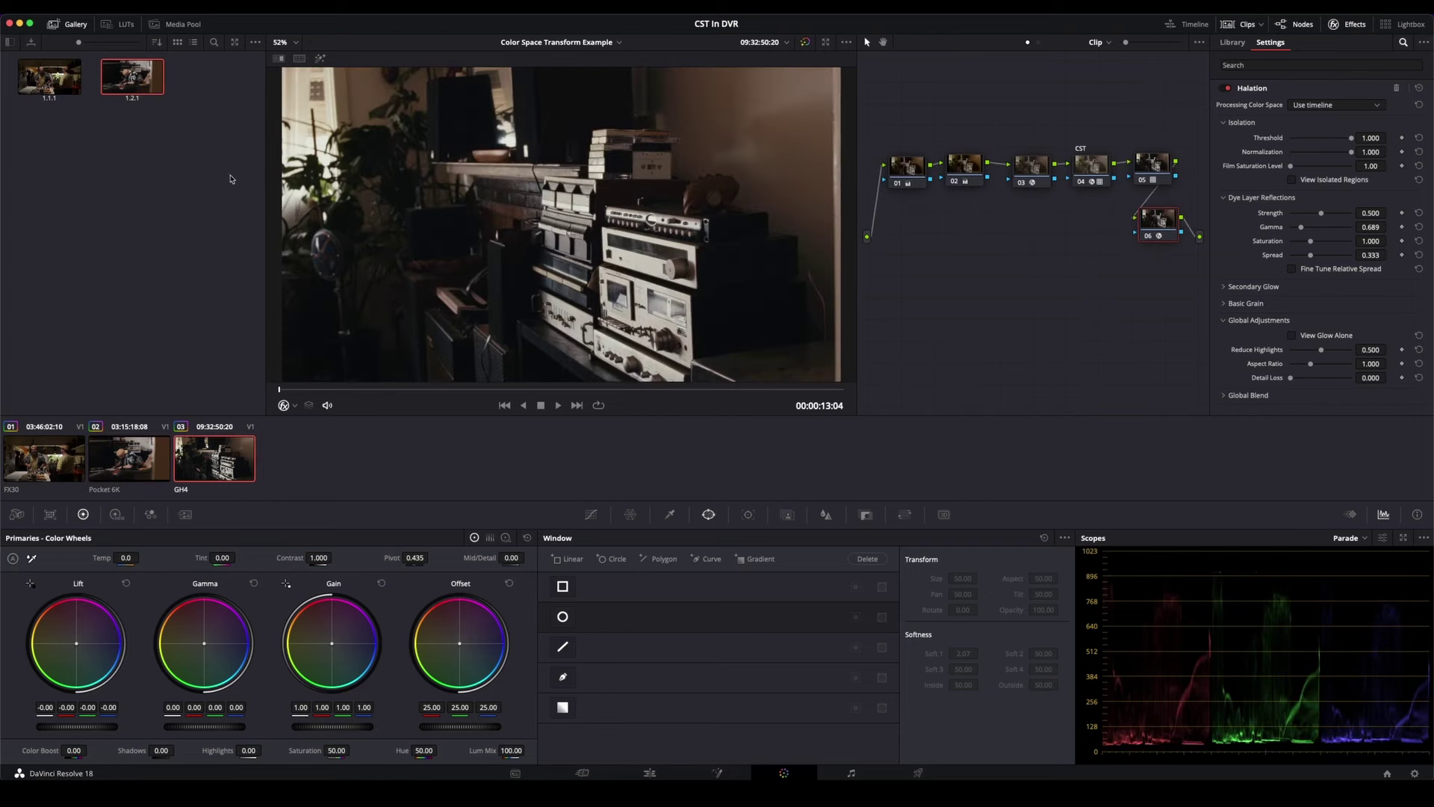
pyautogui.click(276, 58)
pyautogui.moveTo(703, 178); pyautogui.dragTo(635, 177)
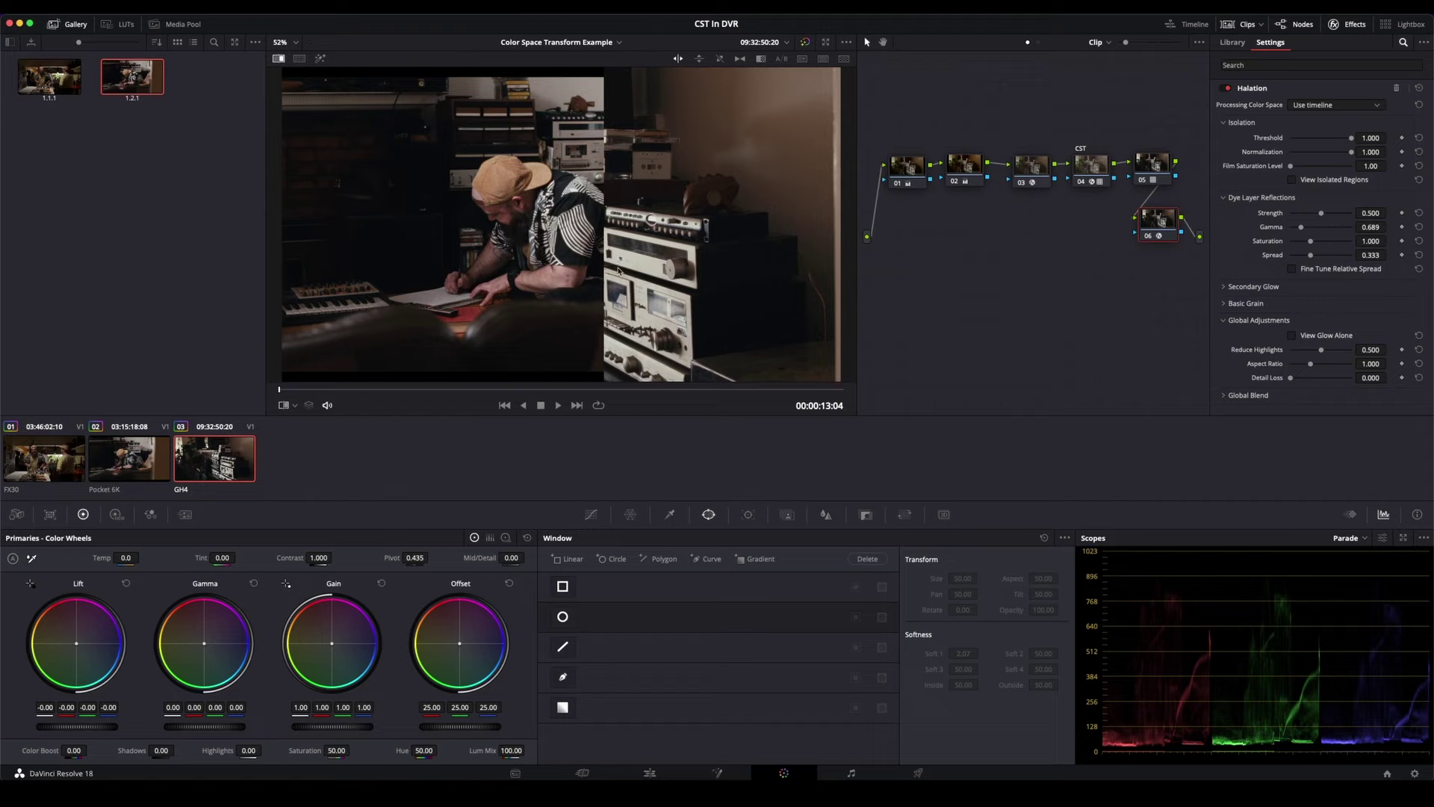
# - Match the GH4 clip to the reference still with Temp -410 in node 02, and Lift -0.01 and Gamma 0.04 with red 0.05 in node 01
pyautogui.click(956, 167)
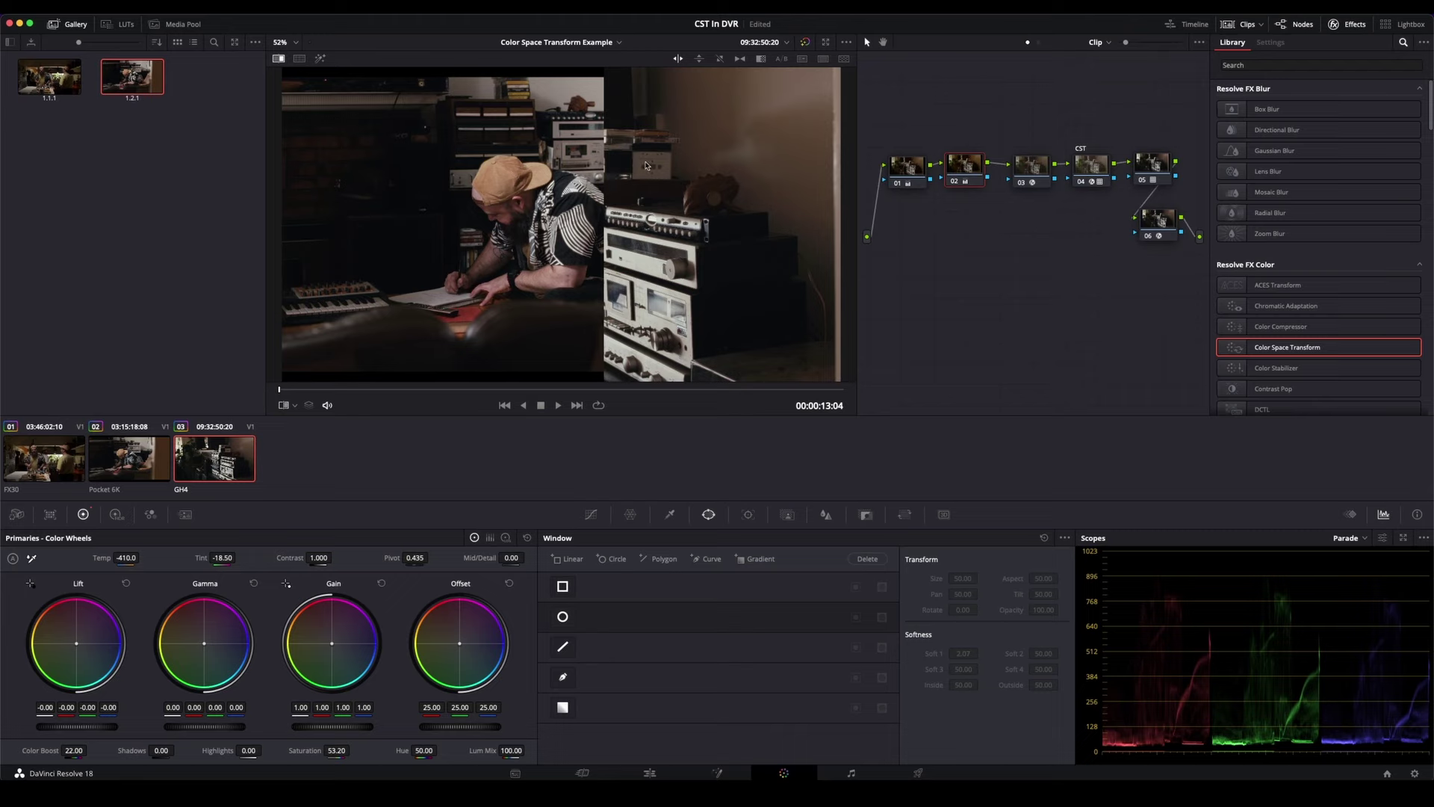
pyautogui.moveTo(590, 102); pyautogui.dragTo(416, 155)
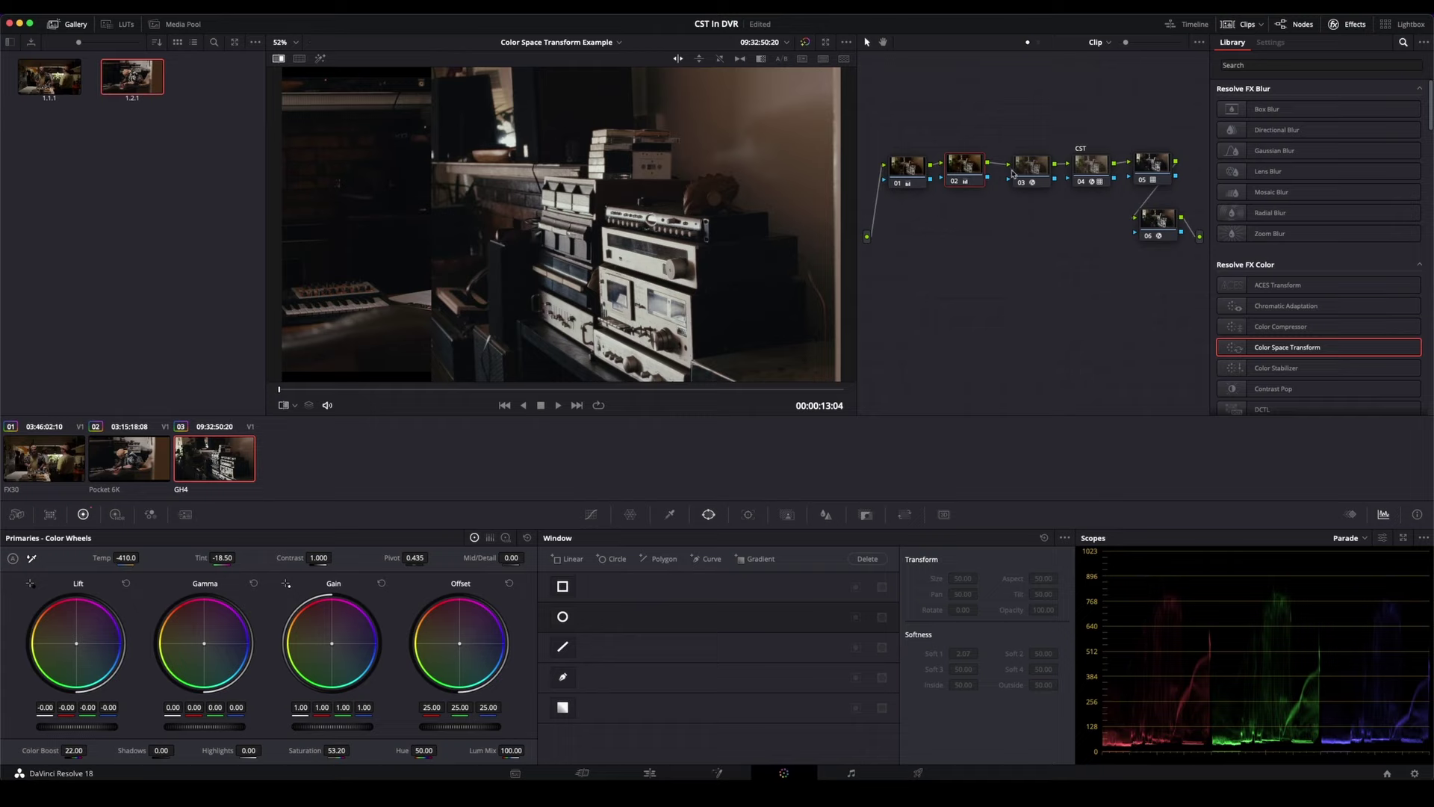
pyautogui.click(920, 158)
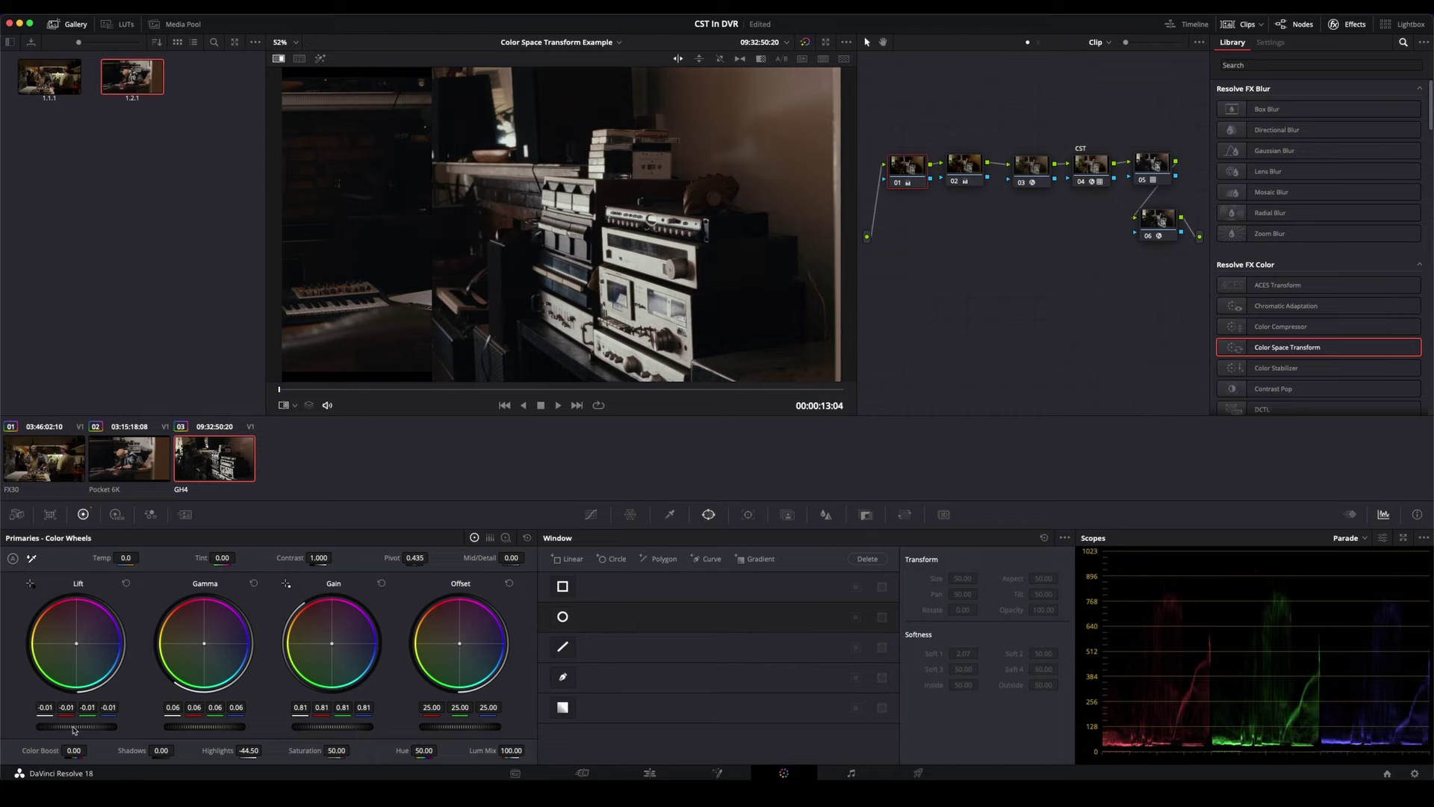
pyautogui.moveTo(193, 707); pyautogui.dragTo(127, 738)
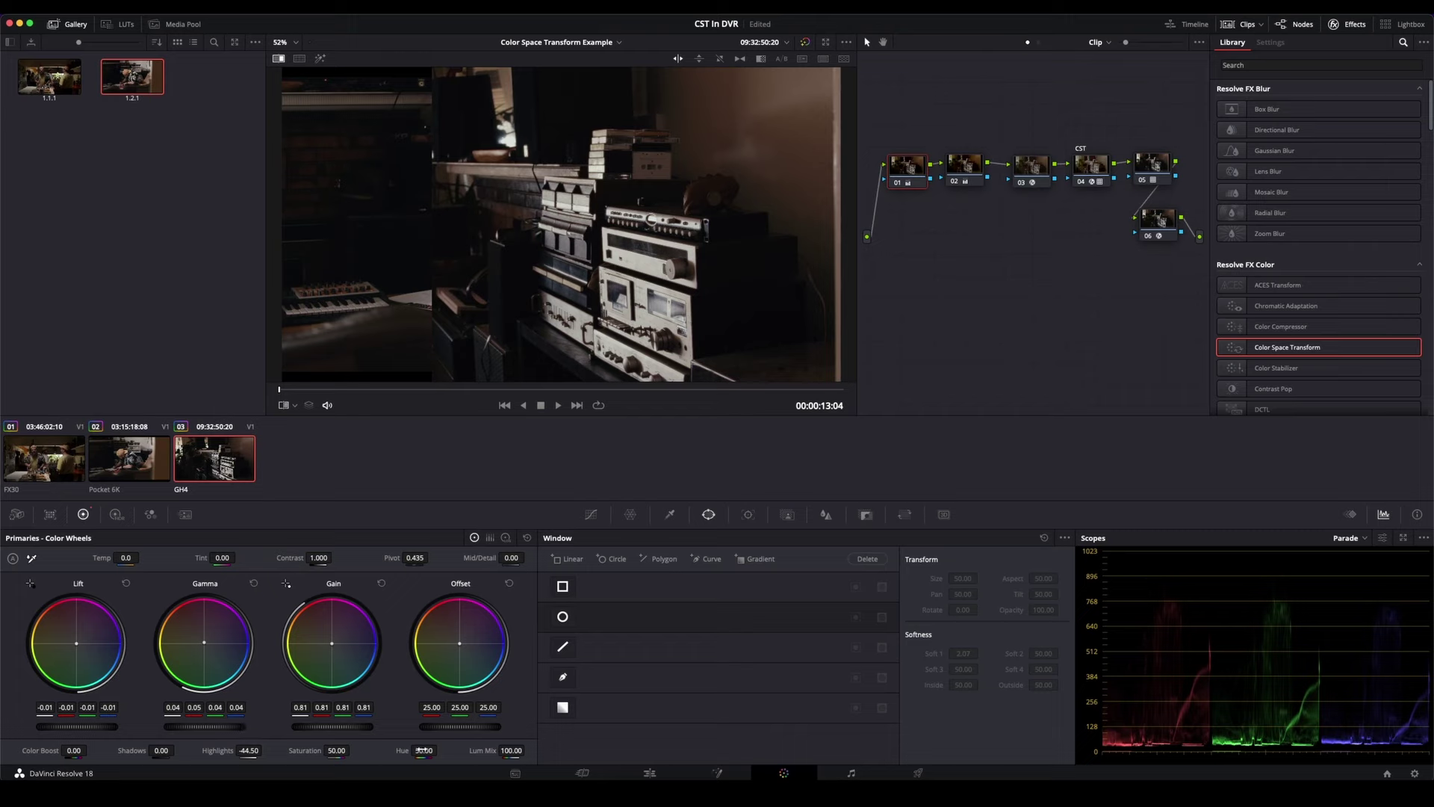
# - Sweep the image wipe across the frame to compare the adjusted GH4 clip with the Pocket 6K still, and turn the wipe off
pyautogui.moveTo(461, 185); pyautogui.dragTo(693, 273)
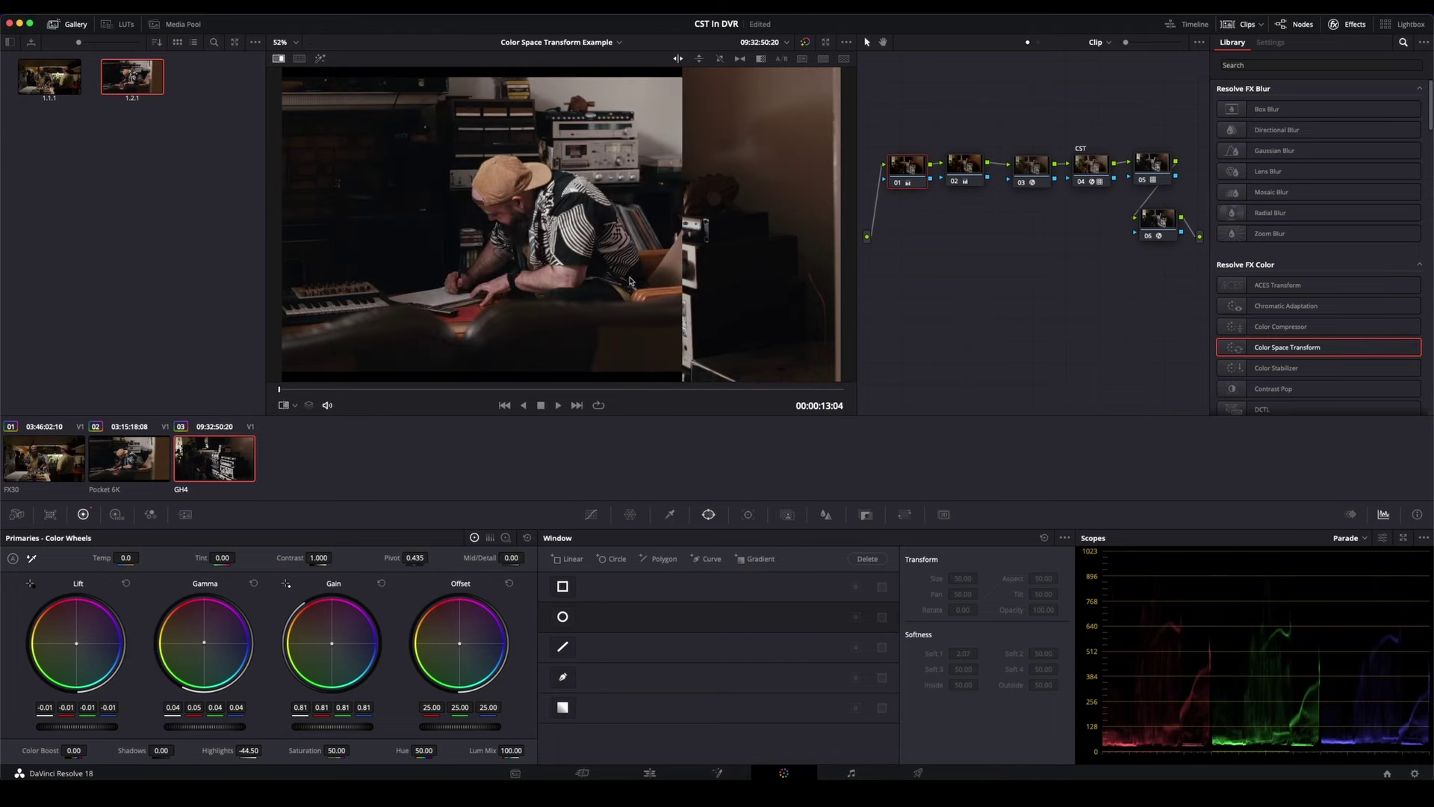
pyautogui.click(59, 92)
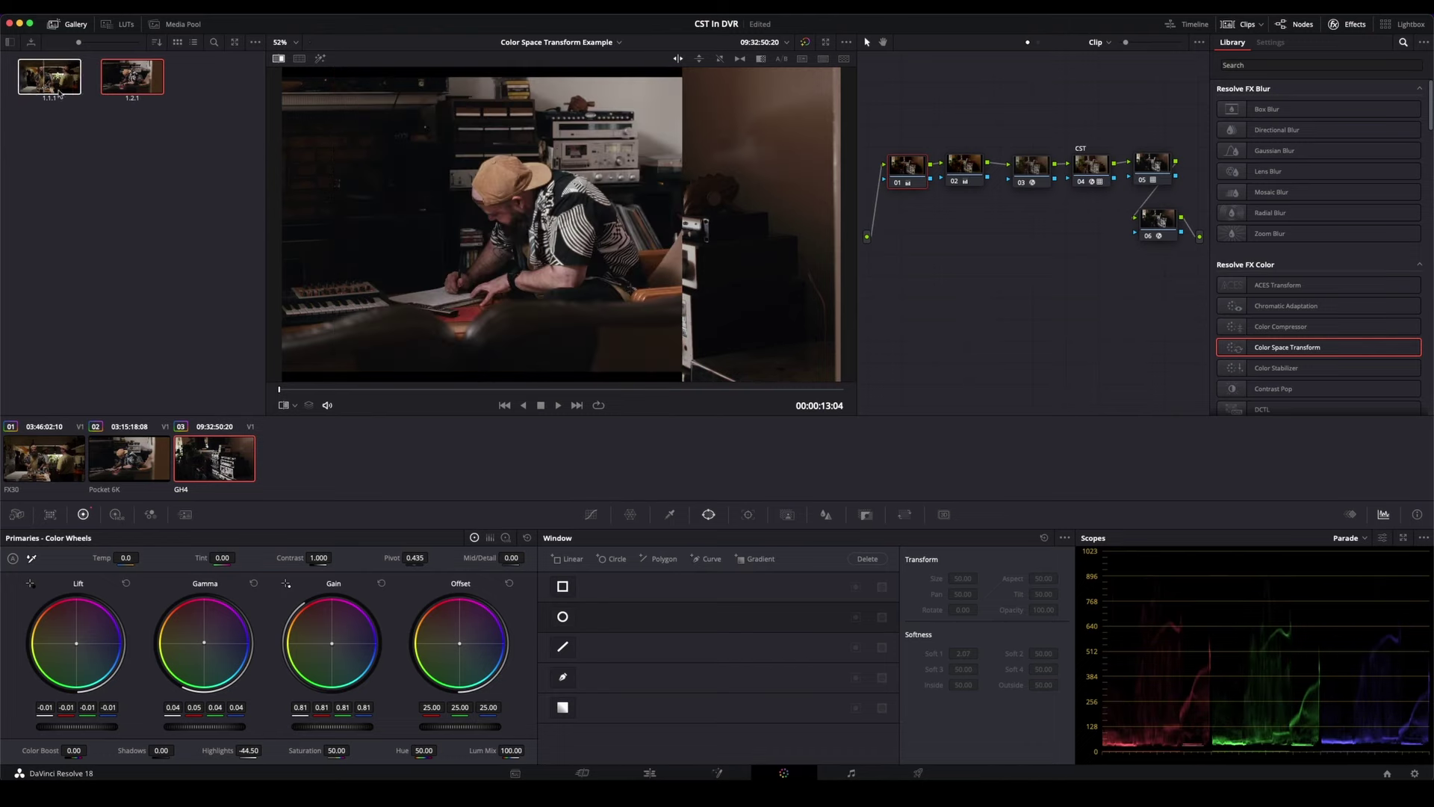
pyautogui.click(278, 59)
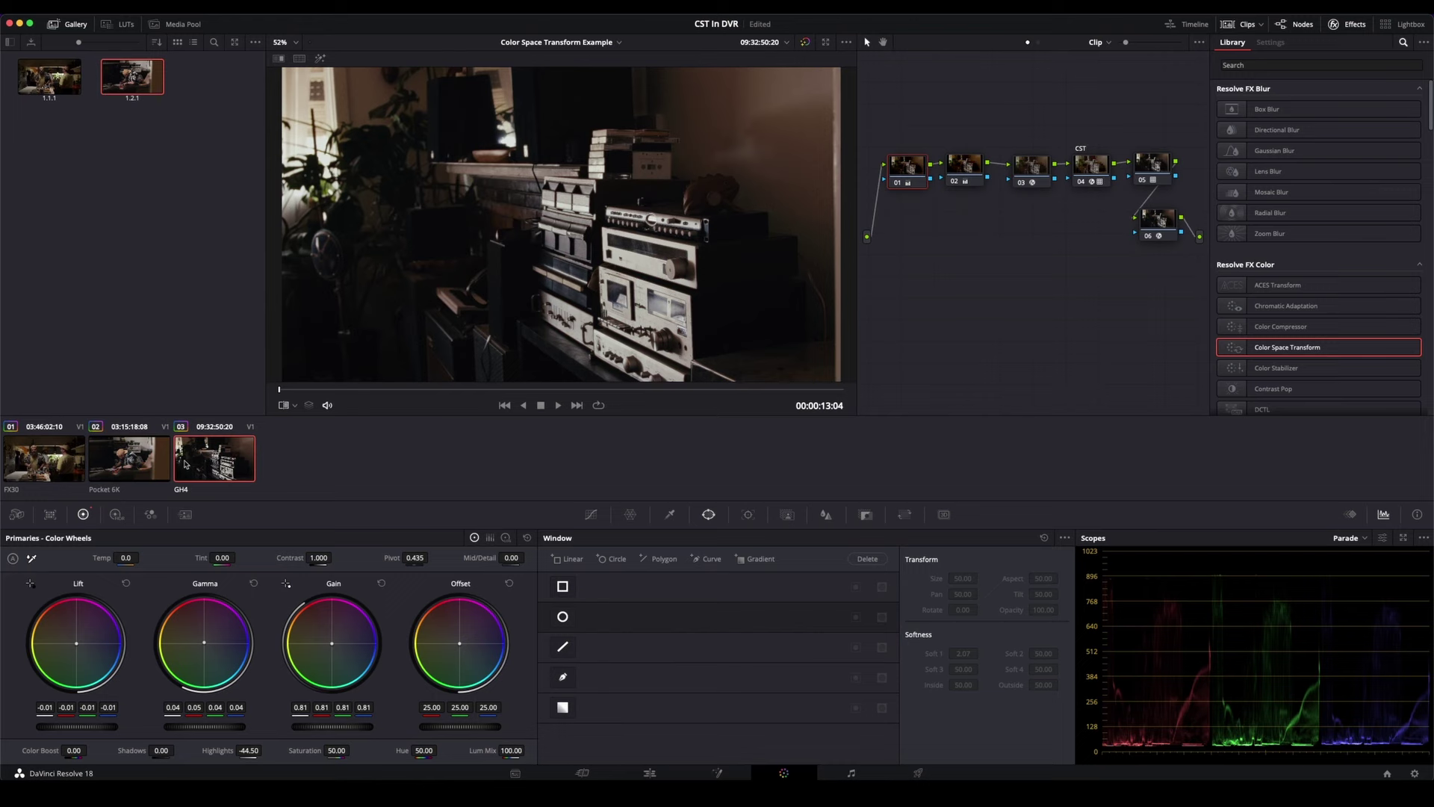
# - Switch between the Pocket 6K and GH4 clips to compare the match, and check all GH4 nodes disabled and enabled
pyautogui.click(157, 465)
pyautogui.click(203, 464)
pyautogui.click(148, 466)
pyautogui.click(201, 469)
pyautogui.press('super+d')
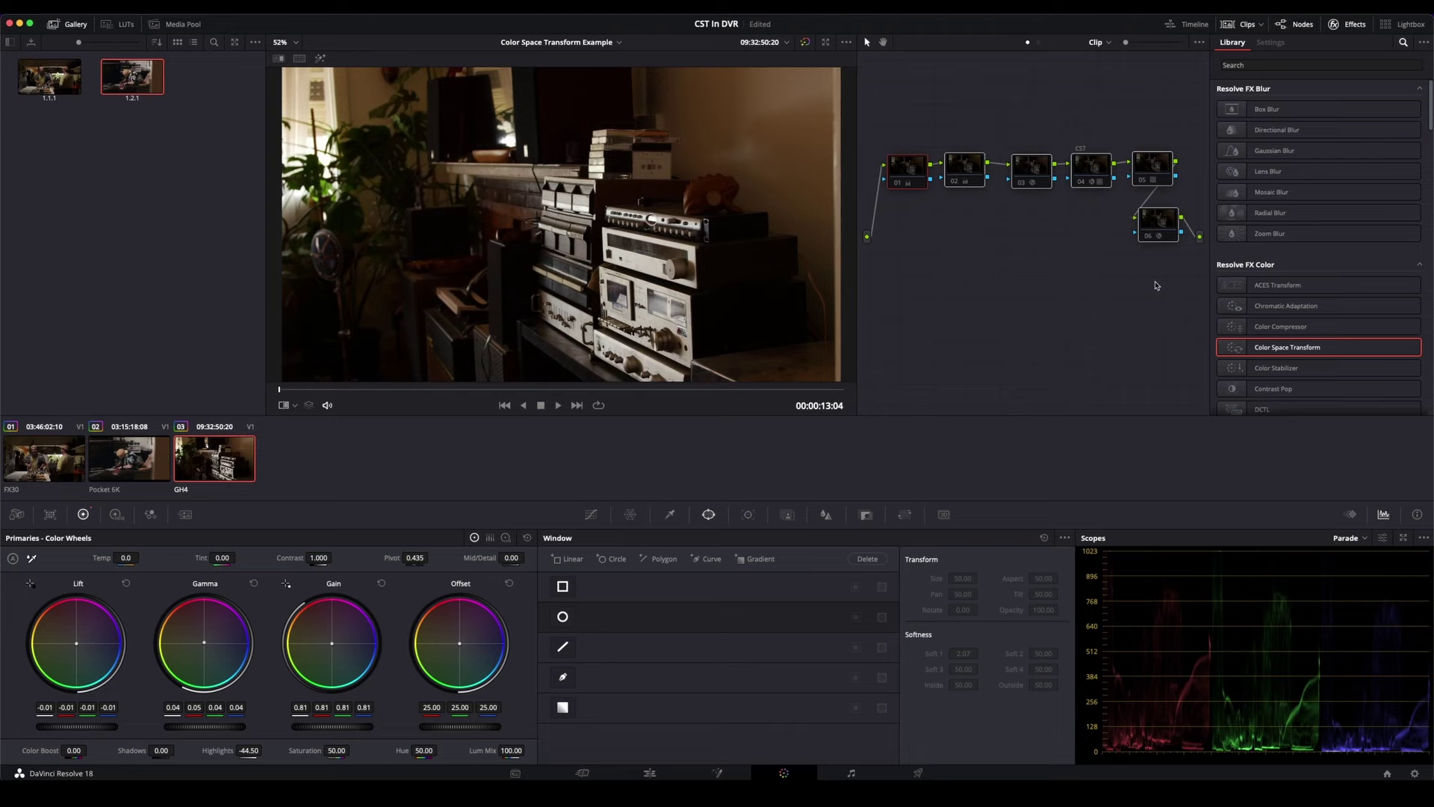
pyautogui.press('super+d')
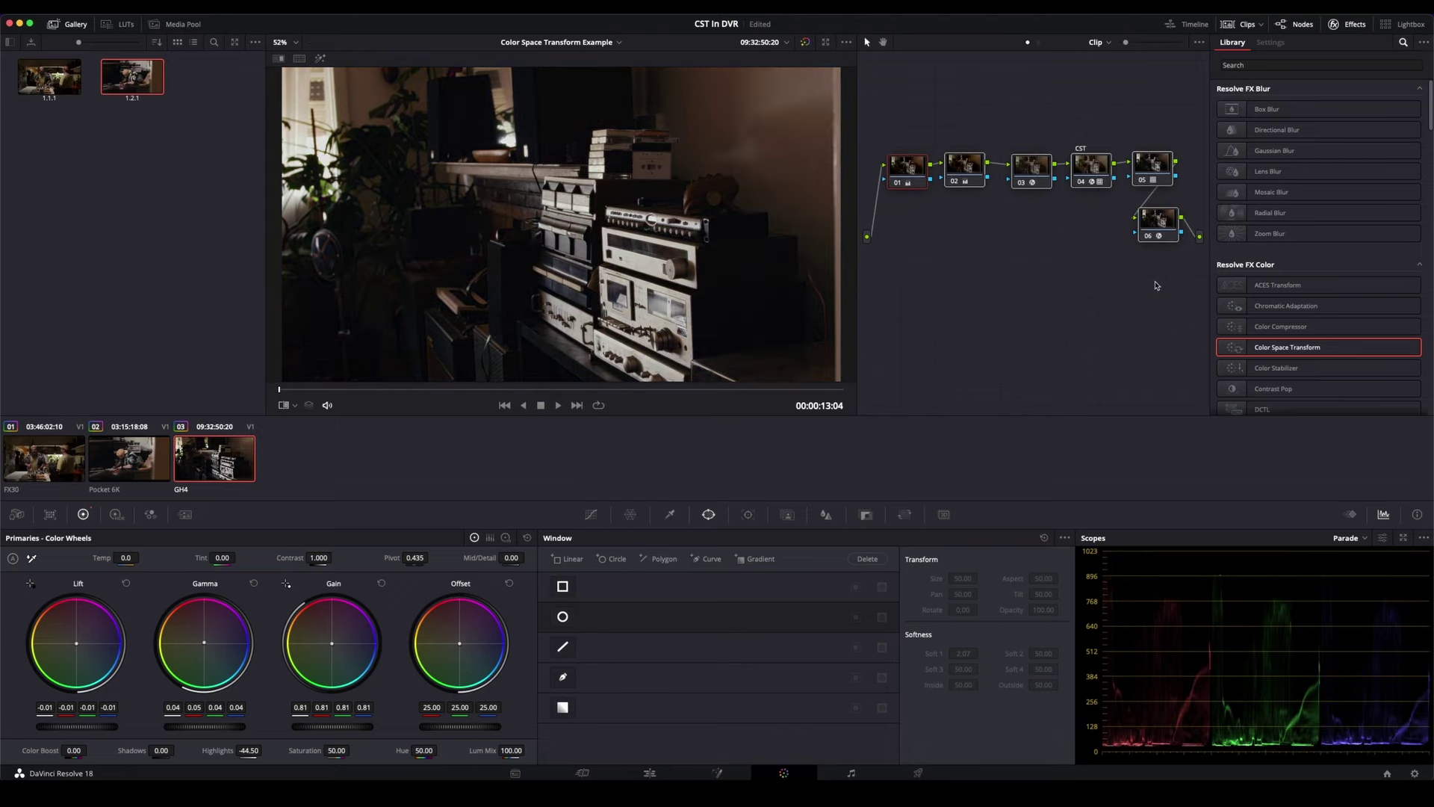